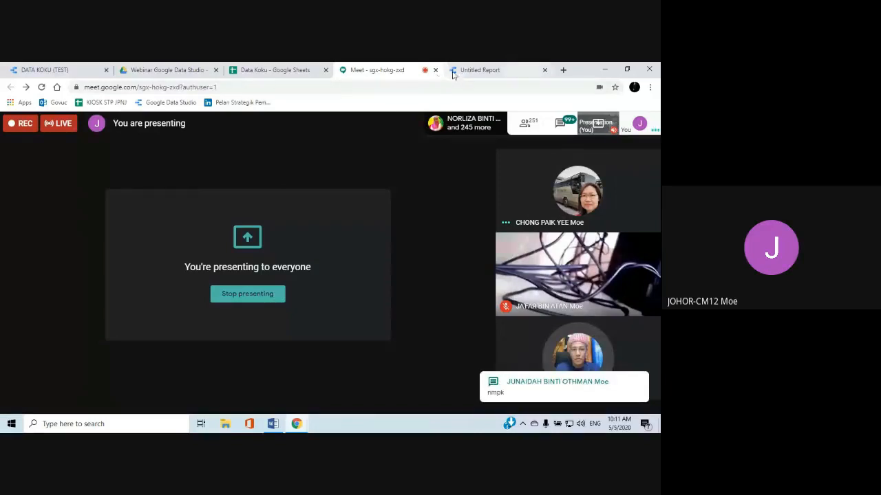
Switch to the untitled report and examine the available Google connectors and the existing data sources
{"action": "left_click", "coordinate": [480, 70]}
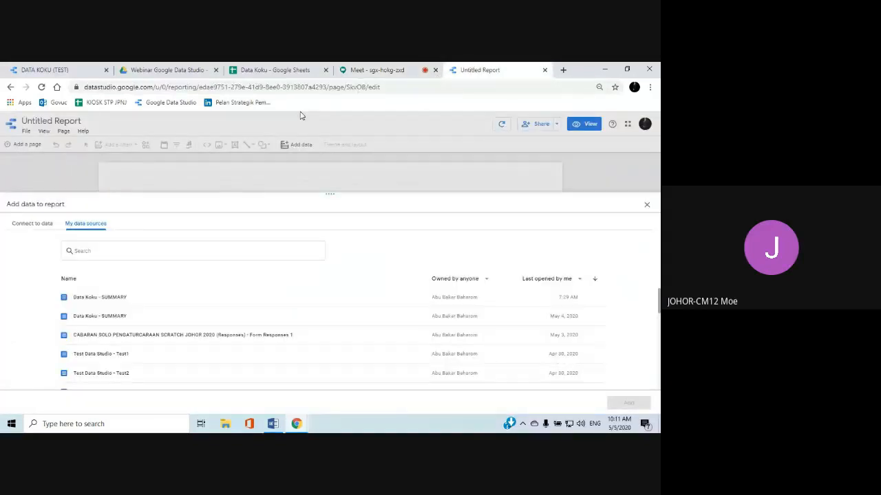
{"action": "left_click", "coordinate": [18, 225]}
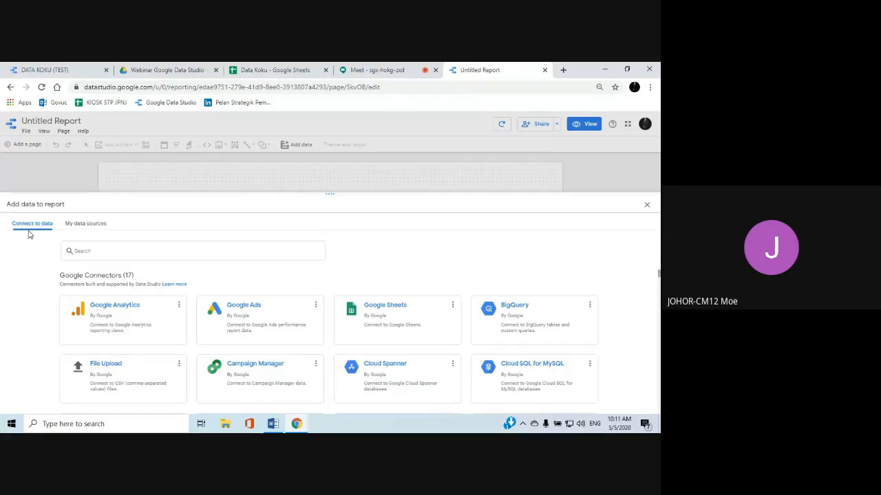
{"action": "left_click", "coordinate": [77, 226]}
{"action": "left_click", "coordinate": [88, 251]}
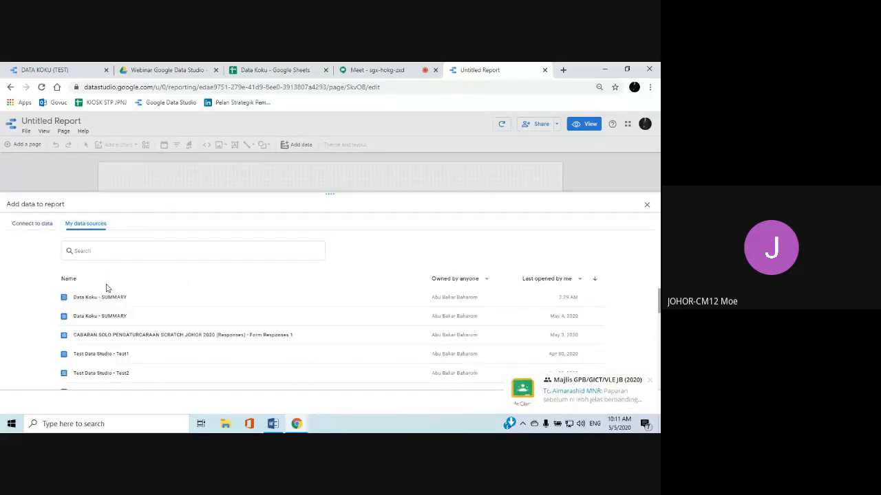
{"action": "left_click", "coordinate": [34, 229]}
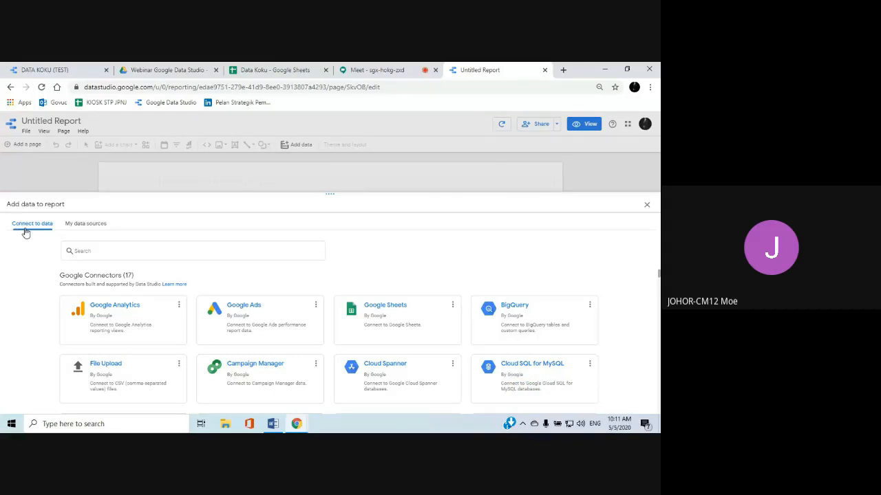
{"action": "left_click", "coordinate": [397, 315]}
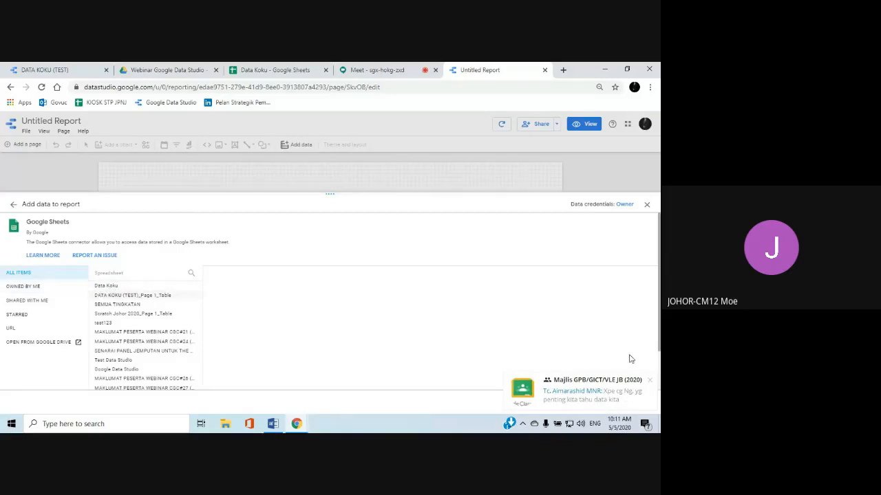
{"action": "left_click", "coordinate": [649, 381]}
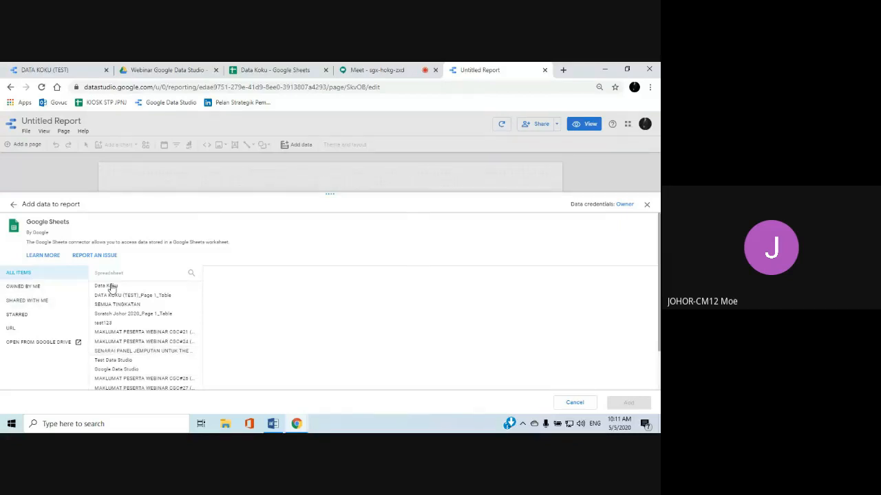
{"action": "scroll", "coordinate": [117, 304], "scroll_direction": "down", "scroll_amount": 2}
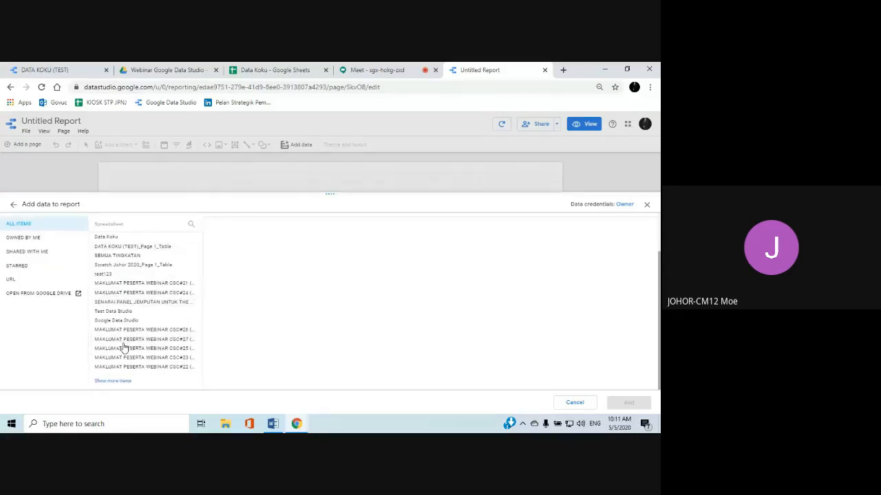
{"action": "scroll", "coordinate": [124, 338], "scroll_direction": "up", "scroll_amount": 2}
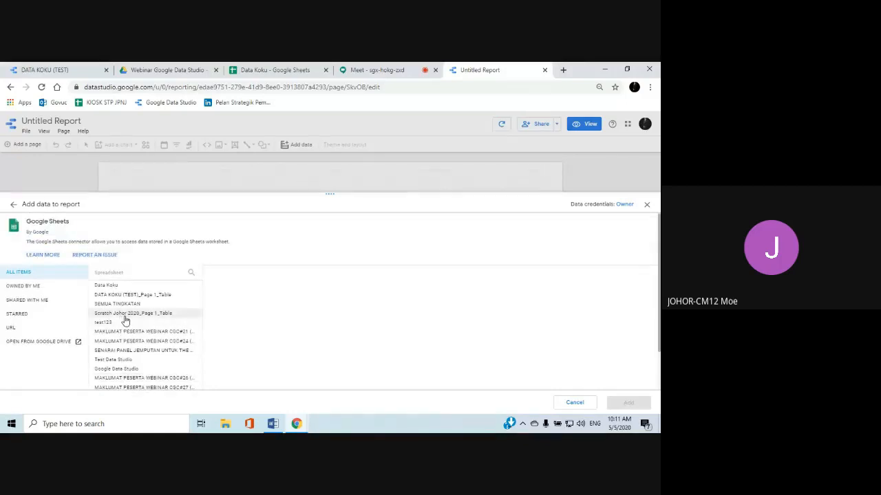
{"action": "left_click", "coordinate": [109, 287]}
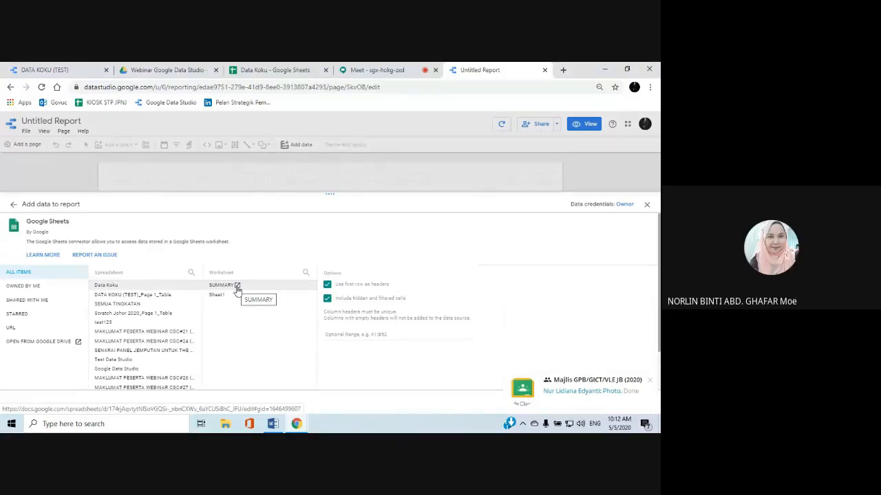
{"action": "left_click", "coordinate": [13, 204]}
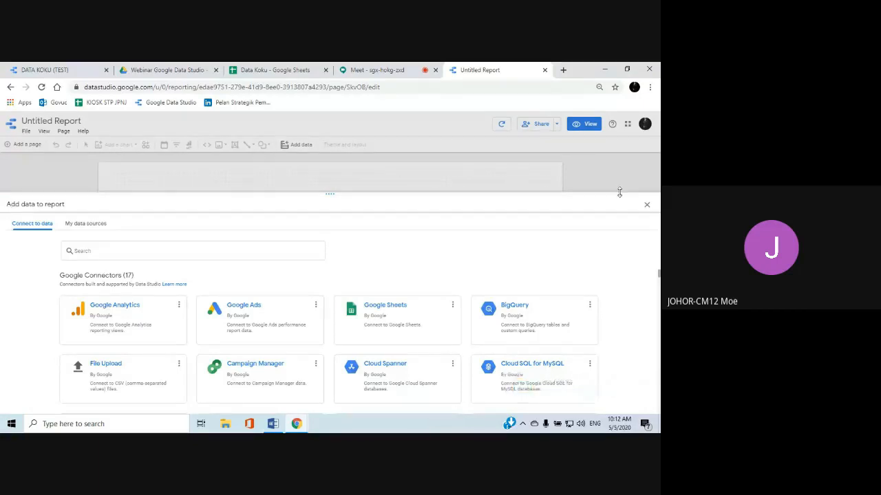
{"action": "left_click", "coordinate": [646, 205]}
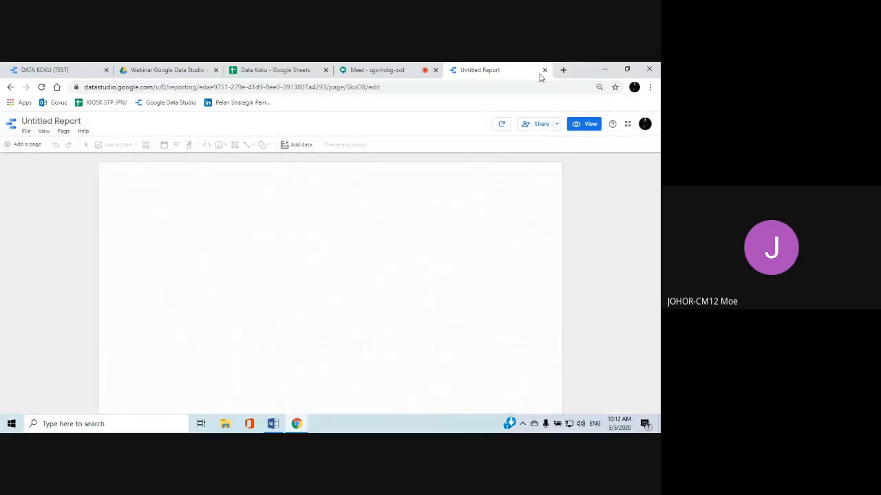
Create a blank report and choose the Data Koku spreadsheet's SUMMARY worksheet as its Google Sheets source
{"action": "left_click", "coordinate": [10, 88]}
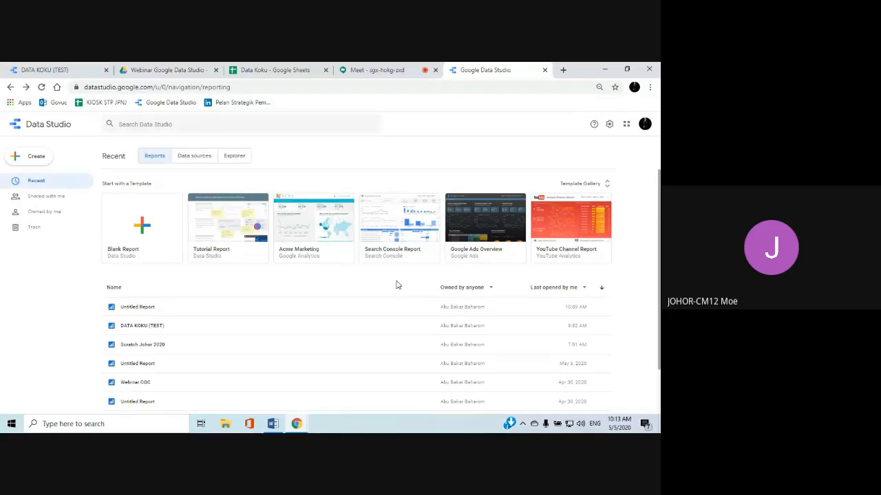
{"action": "left_click", "coordinate": [146, 230]}
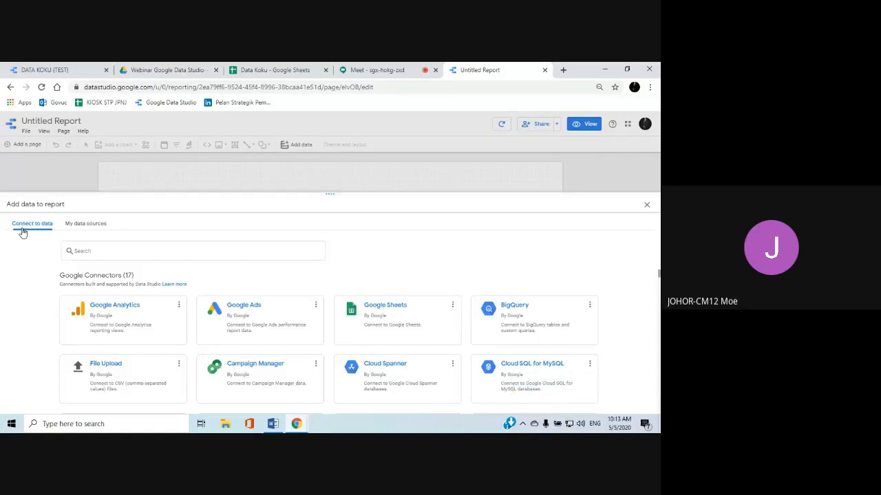
{"action": "left_click", "coordinate": [407, 312]}
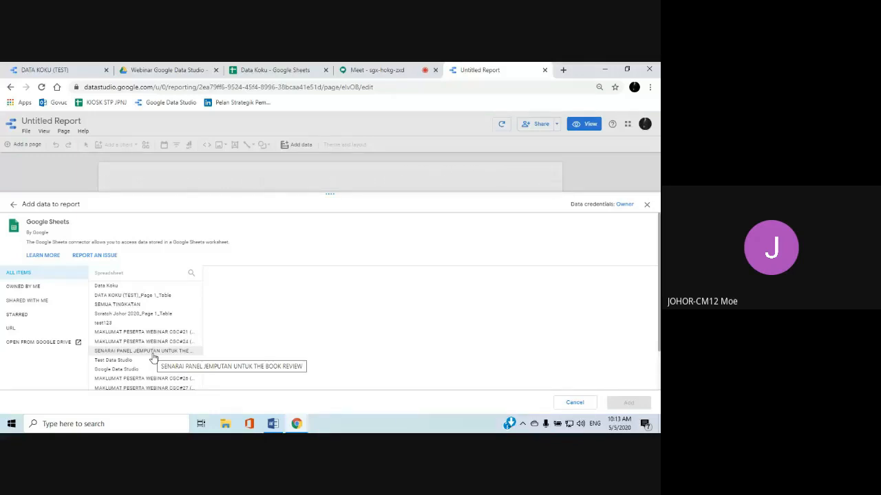
{"action": "left_click", "coordinate": [108, 287]}
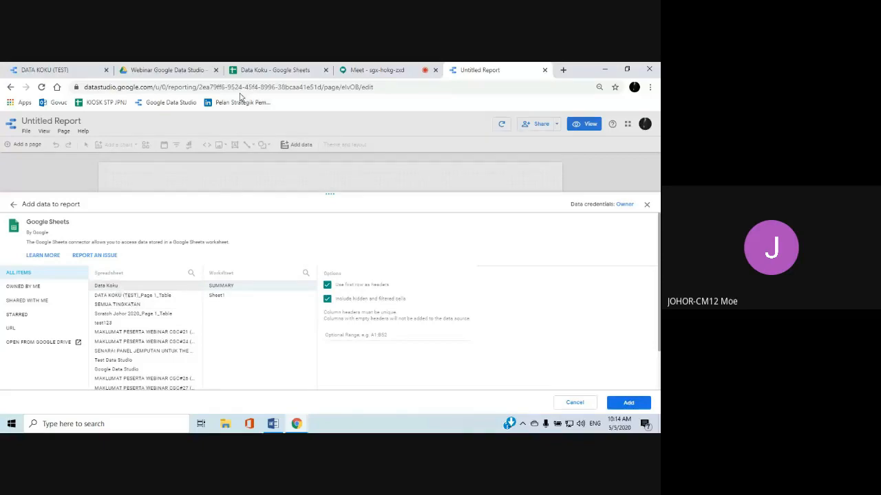
Look over the source data in the Data Koku spreadsheet and the DATA KOKU (TEST) report, then return to the untitled report
{"action": "left_click", "coordinate": [247, 72]}
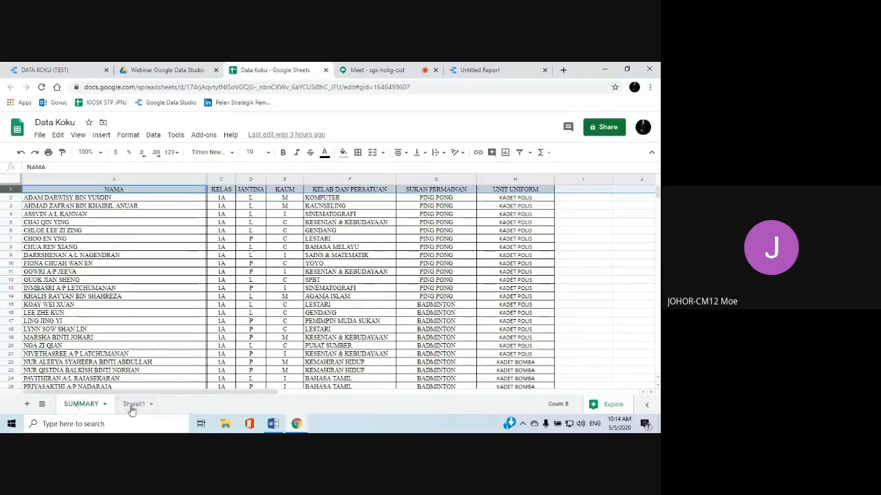
{"action": "left_click", "coordinate": [75, 71]}
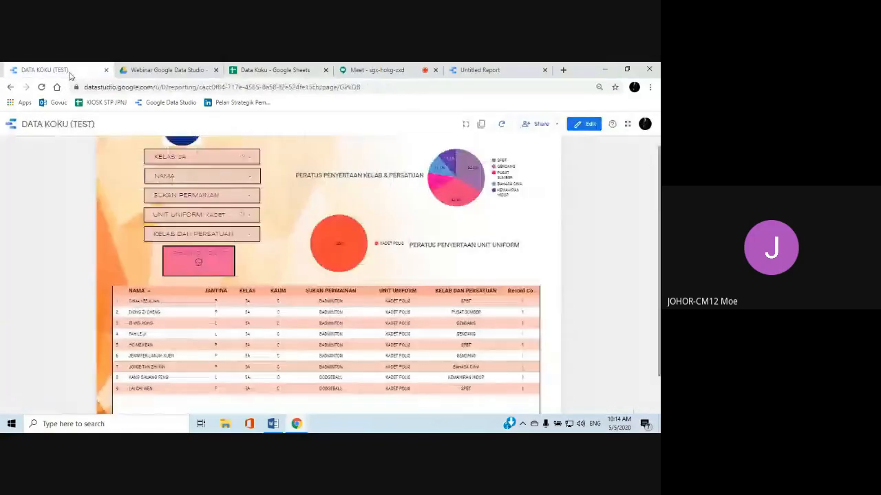
{"action": "left_click", "coordinate": [483, 70]}
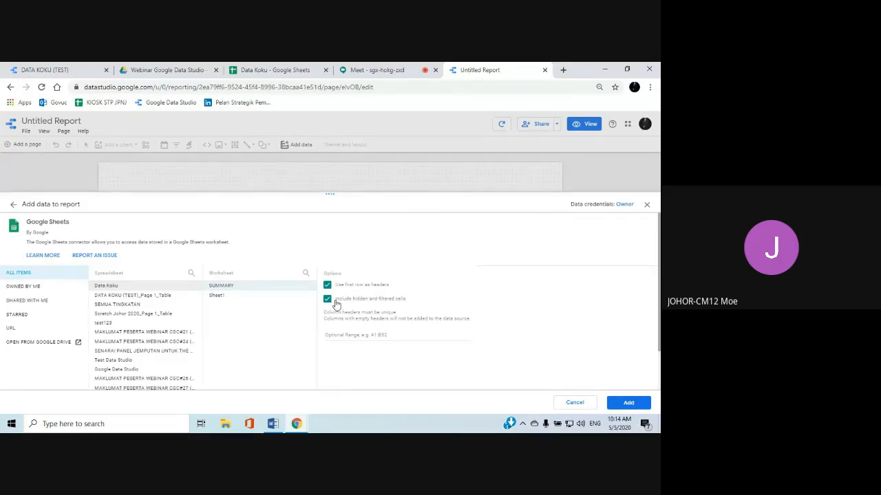
Add the Data Koku - SUMMARY data source to the report and confirm the addition
{"action": "left_click", "coordinate": [627, 403]}
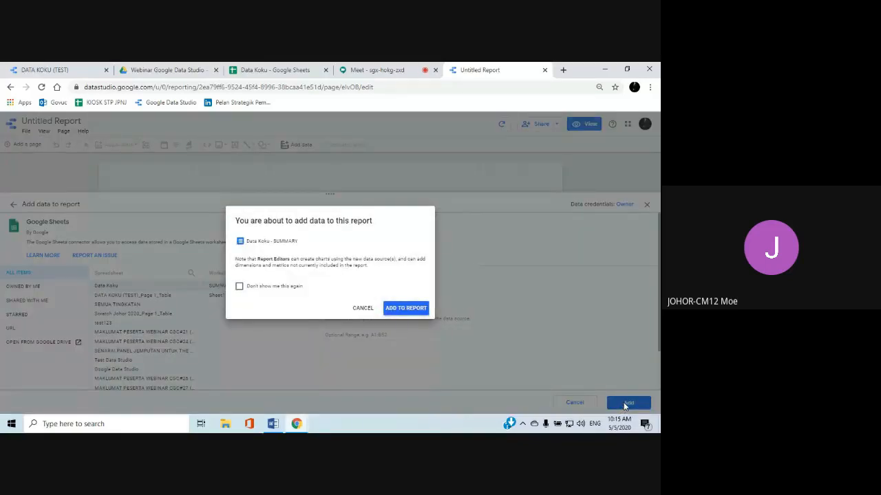
{"action": "left_click", "coordinate": [415, 309]}
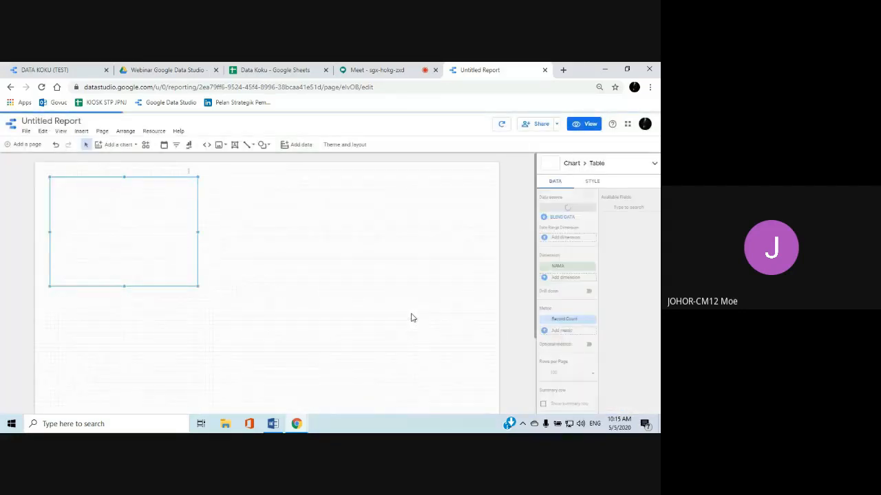
{"action": "scroll", "coordinate": [411, 318], "scroll_direction": "down", "scroll_amount": 1}
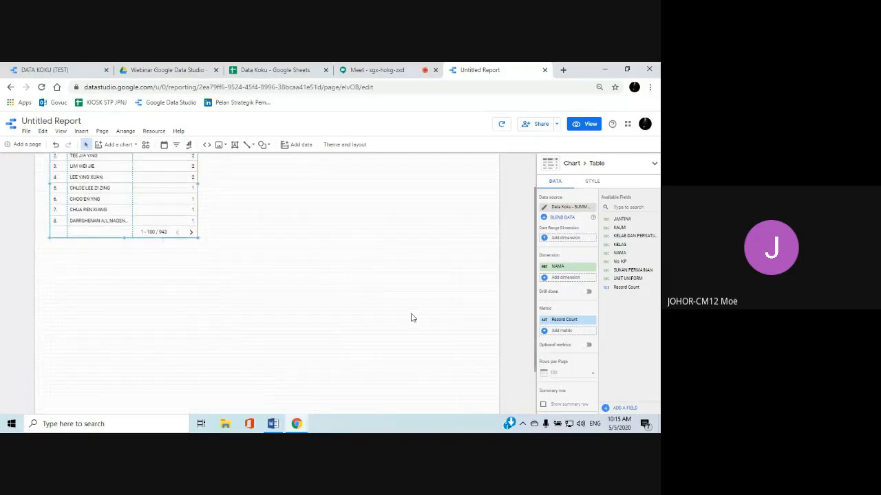
{"action": "scroll", "coordinate": [411, 318], "scroll_direction": "up", "scroll_amount": 1}
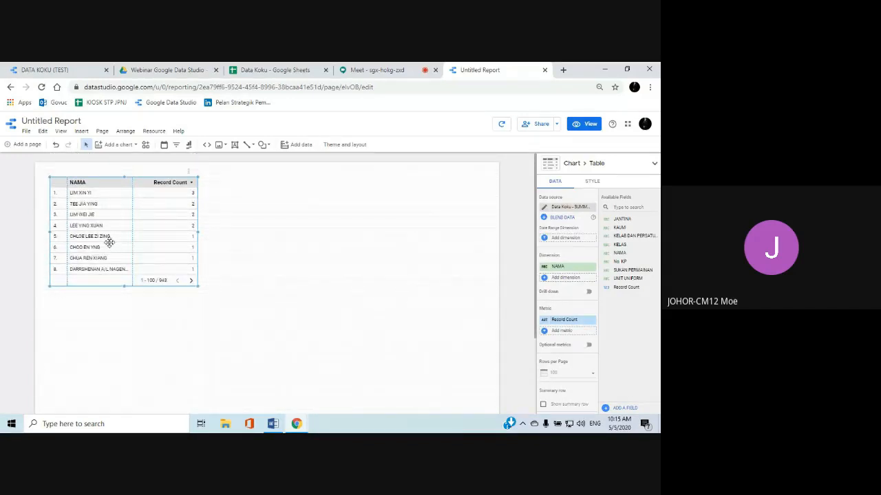
Try out positions for the NAMA and Record Count table, moving it down and toward the middle of the page
{"action": "left_click_drag", "start_coordinate": [109, 242], "coordinate": [115, 300]}
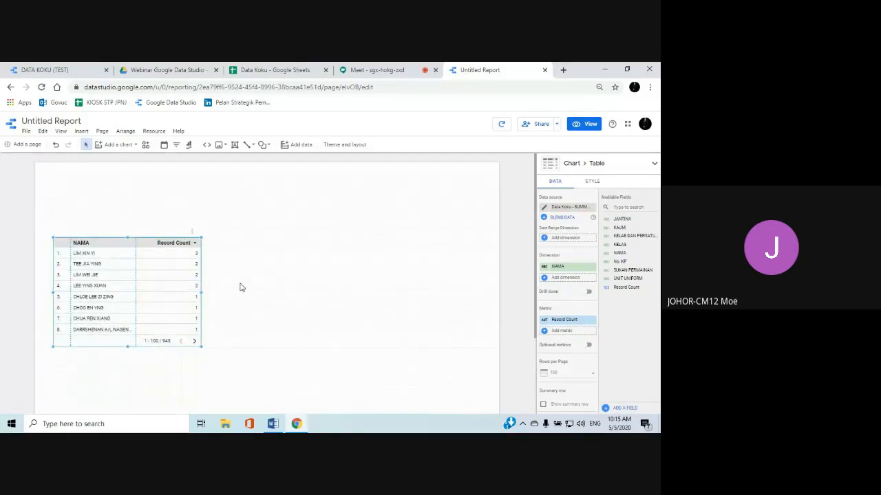
{"action": "scroll", "coordinate": [240, 288], "scroll_direction": "down", "scroll_amount": 1}
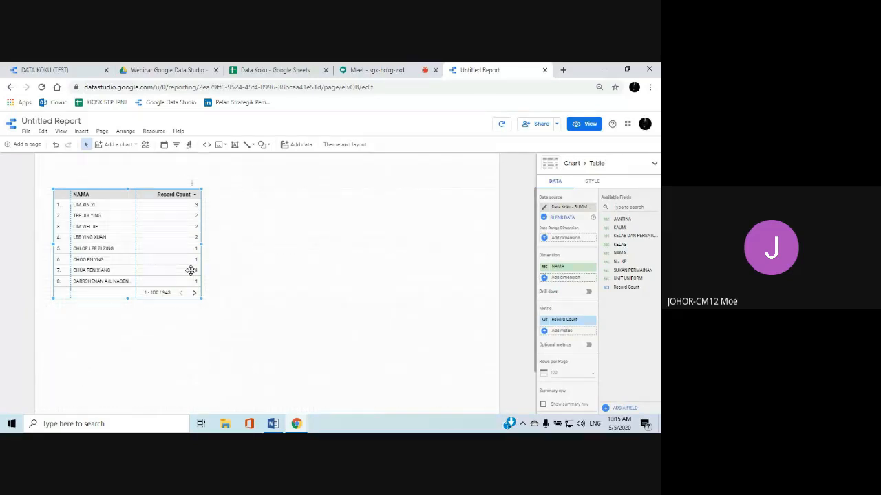
{"action": "left_click", "coordinate": [279, 285]}
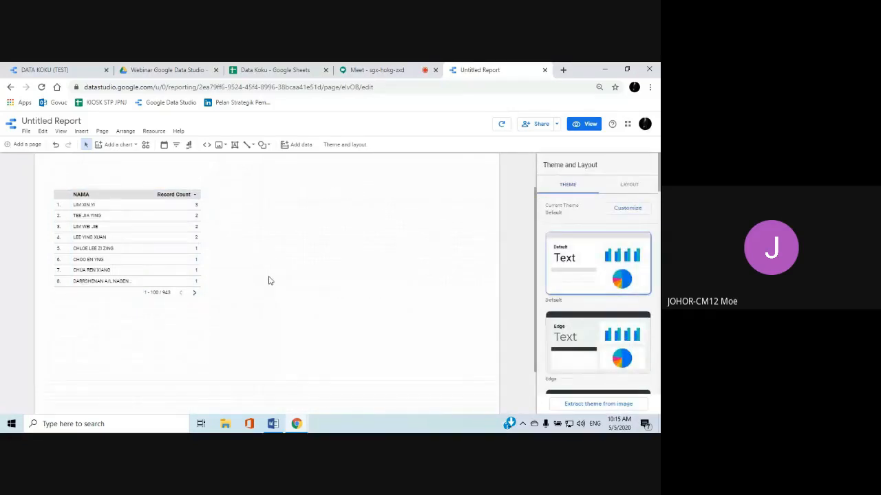
{"action": "left_click", "coordinate": [163, 242]}
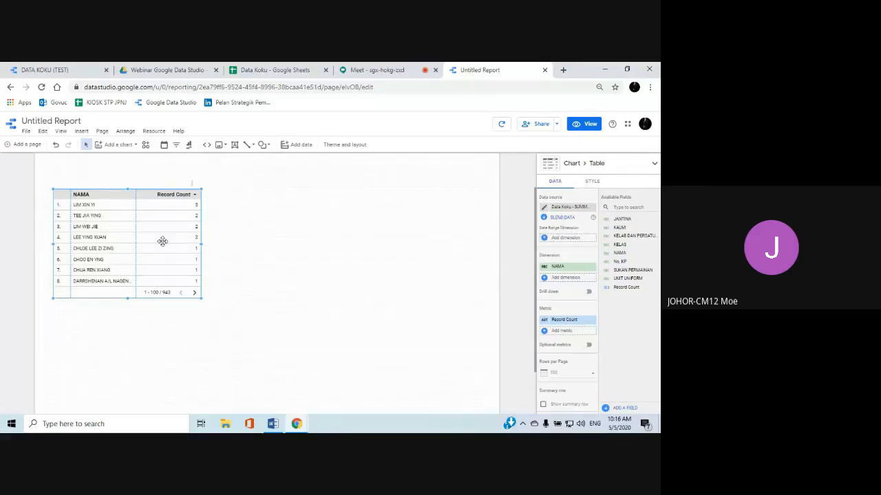
{"action": "left_click_drag", "start_coordinate": [144, 248], "coordinate": [209, 264]}
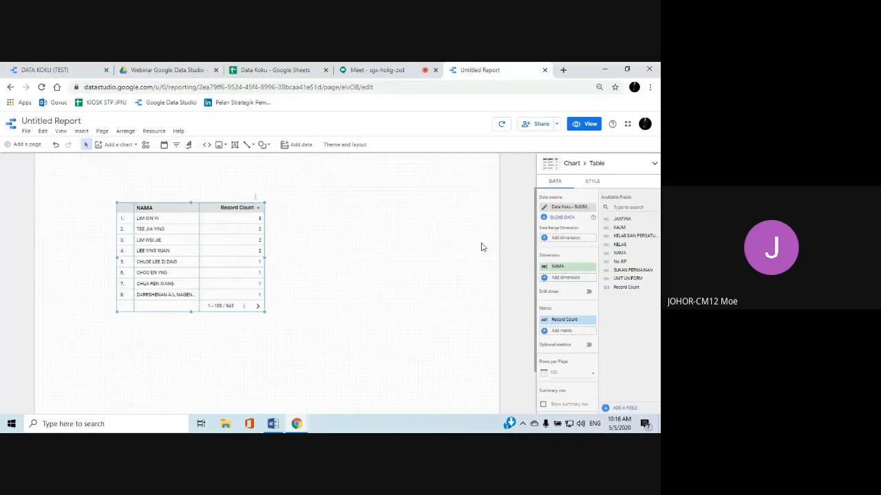
Examine the table's style settings and compare them with its data settings
{"action": "left_click", "coordinate": [592, 183]}
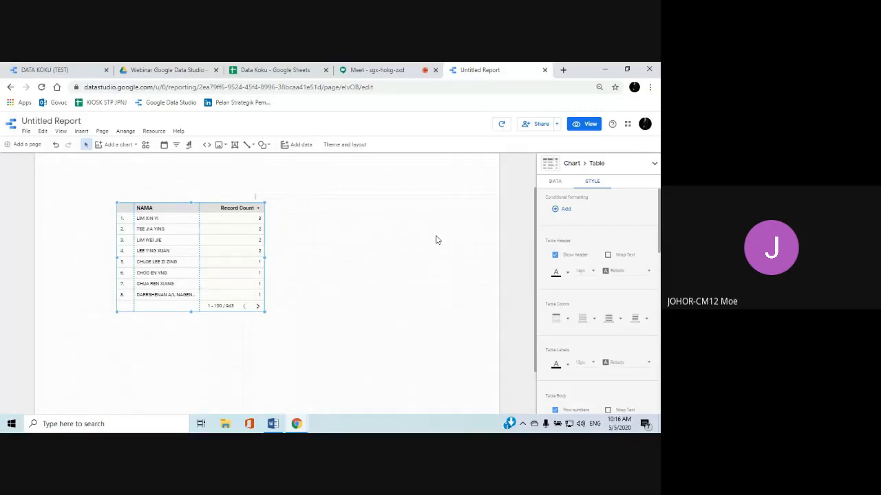
{"action": "left_click", "coordinate": [556, 184]}
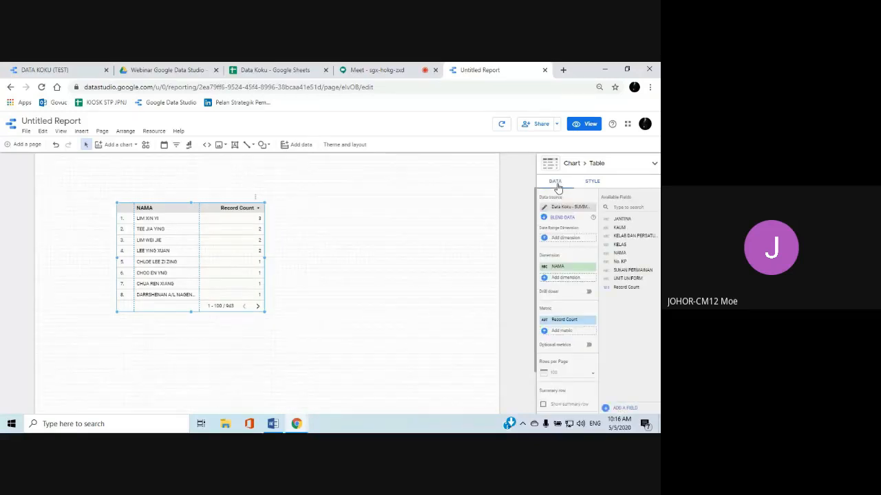
{"action": "left_click", "coordinate": [589, 186]}
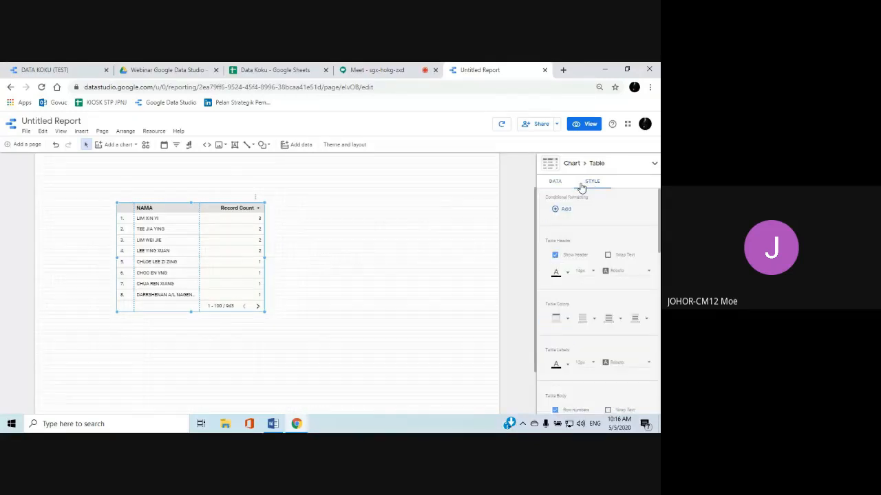
{"action": "left_click", "coordinate": [555, 183]}
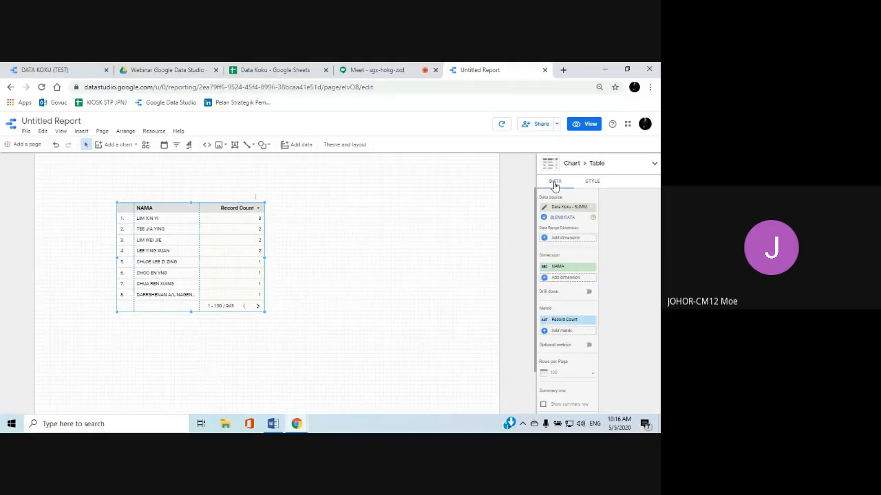
Move the table to the lower-left part of the page, using the DATA KOKU (TEST) report's layout as reference
{"action": "scroll", "coordinate": [424, 245], "scroll_direction": "down", "scroll_amount": 1}
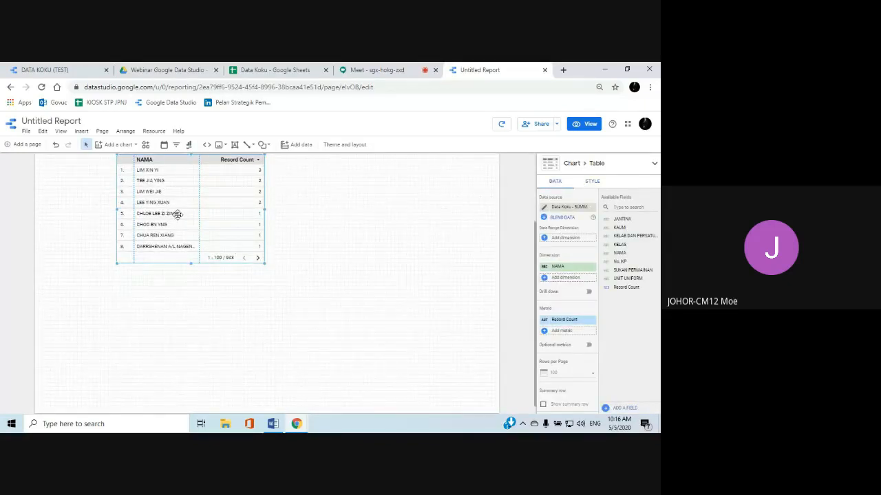
{"action": "left_click_drag", "start_coordinate": [177, 213], "coordinate": [131, 296]}
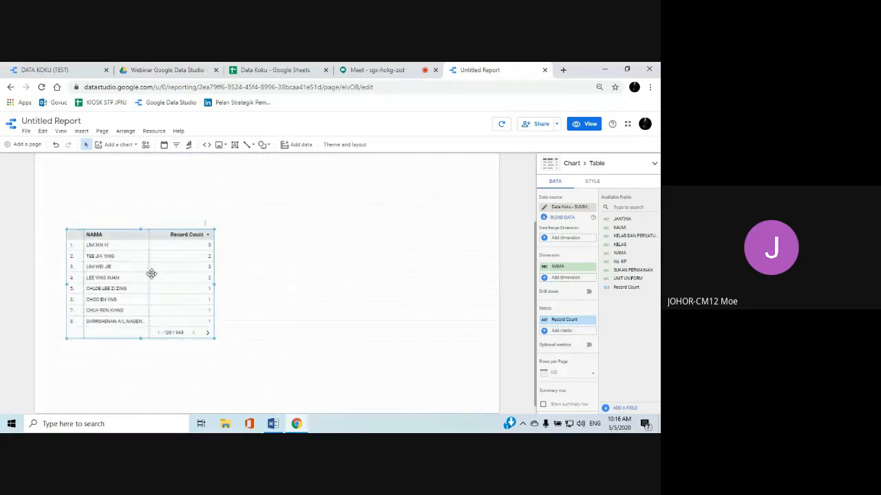
{"action": "left_click", "coordinate": [41, 70]}
{"action": "scroll", "coordinate": [241, 245], "scroll_direction": "down", "scroll_amount": 1}
{"action": "scroll", "coordinate": [242, 245], "scroll_direction": "up", "scroll_amount": 2}
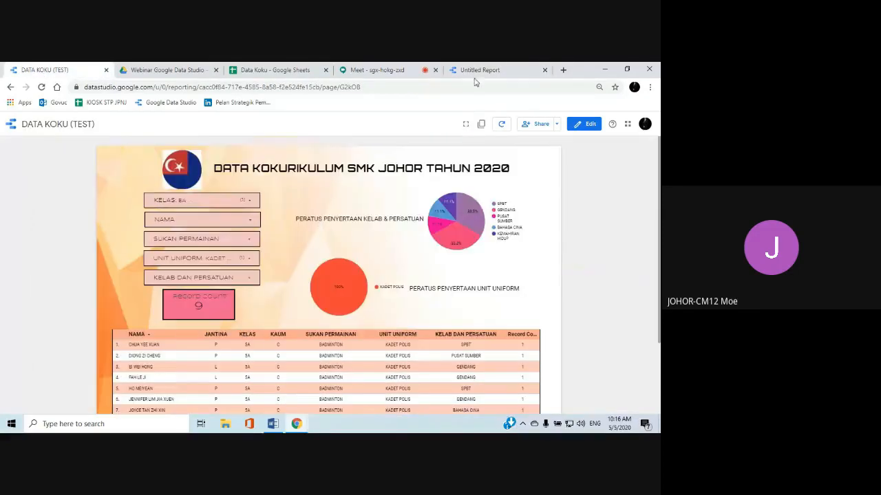
{"action": "left_click", "coordinate": [472, 70]}
{"action": "left_click_drag", "start_coordinate": [135, 275], "coordinate": [114, 285]}
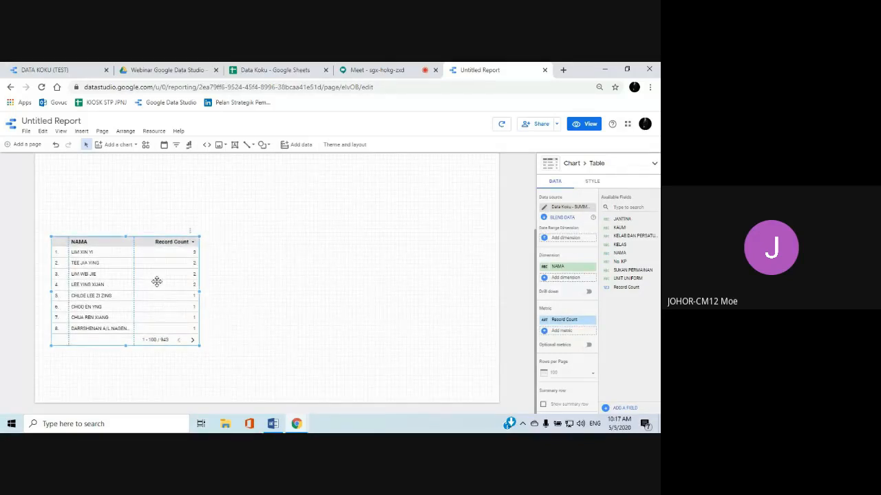
Widen the table across most of the page width and consult the Data Koku spreadsheet and its Drive folder
{"action": "left_click_drag", "start_coordinate": [200, 291], "coordinate": [481, 290]}
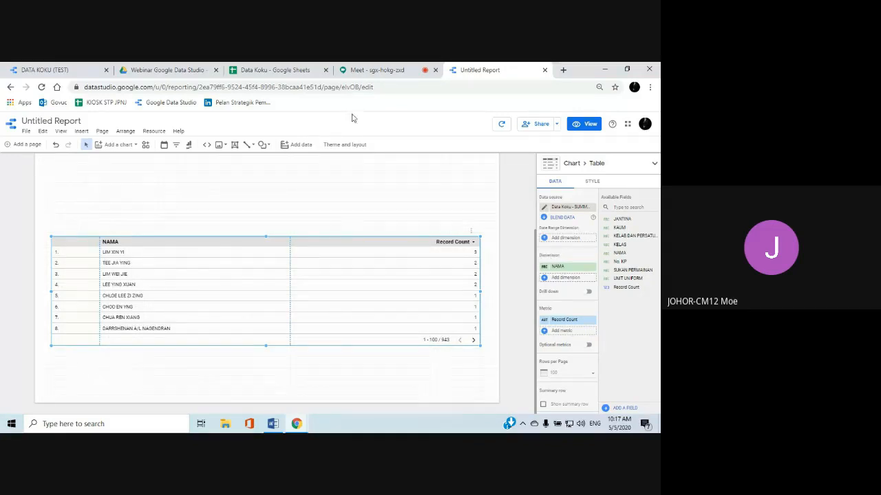
{"action": "left_click", "coordinate": [293, 71]}
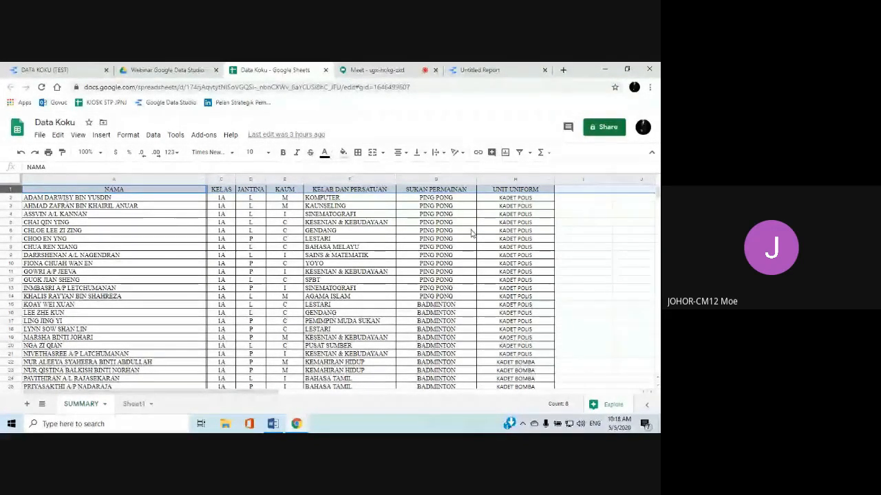
{"action": "left_click", "coordinate": [153, 70]}
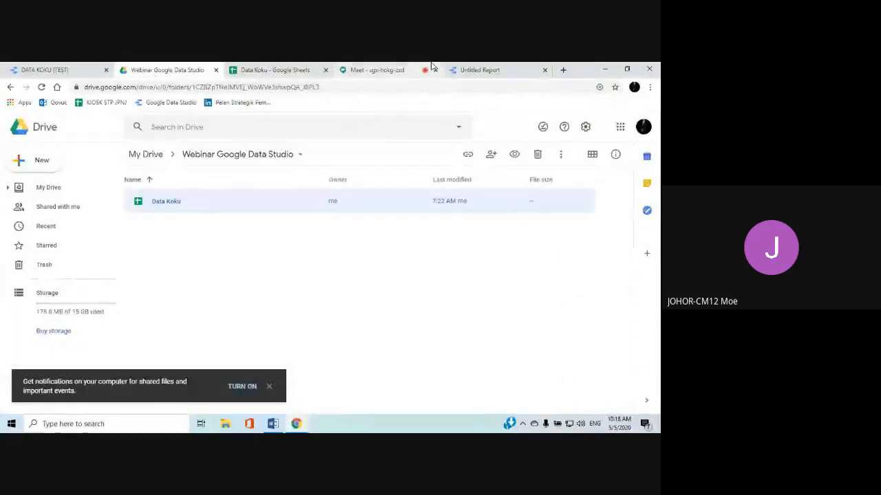
{"action": "left_click", "coordinate": [480, 69]}
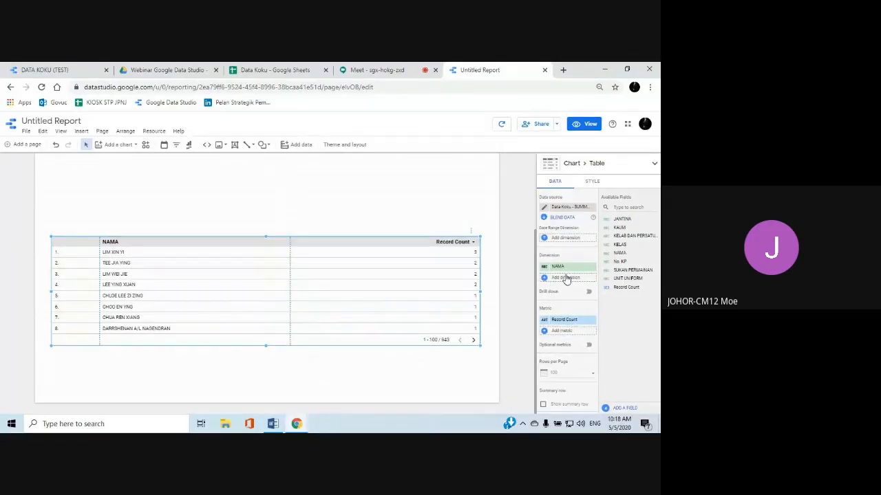
Add KAUM as the table's second dimension after NAMA, and narrow the NAMA and KAUM columns
{"action": "mouse_move", "coordinate": [556, 266]}
{"action": "left_mouse_down"}
{"action": "mouse_move", "coordinate": [550, 260]}
{"action": "mouse_move", "coordinate": [555, 267]}
{"action": "left_mouse_up"}
{"action": "left_click", "coordinate": [544, 278]}
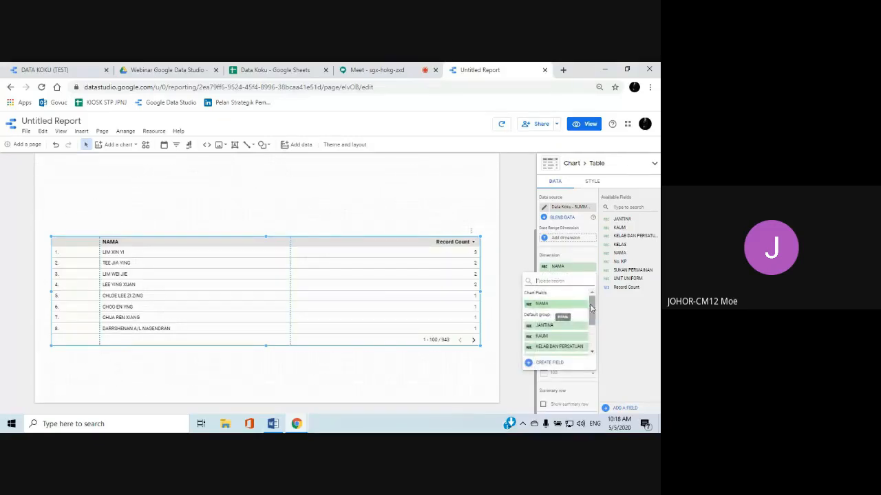
{"action": "scroll", "coordinate": [593, 317], "scroll_direction": "down", "scroll_amount": 1}
{"action": "mouse_move", "coordinate": [593, 313]}
{"action": "left_mouse_down"}
{"action": "mouse_move", "coordinate": [595, 337]}
{"action": "mouse_move", "coordinate": [590, 309]}
{"action": "left_mouse_up"}
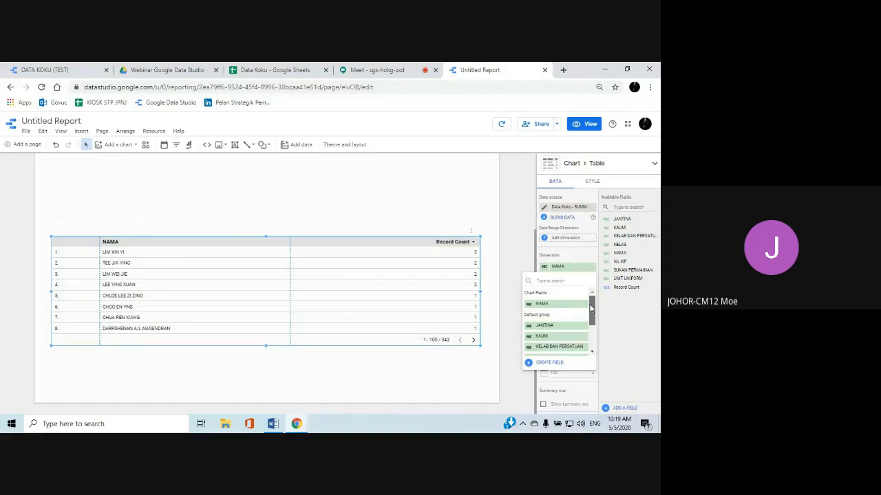
{"action": "left_click_drag", "start_coordinate": [590, 309], "coordinate": [592, 330]}
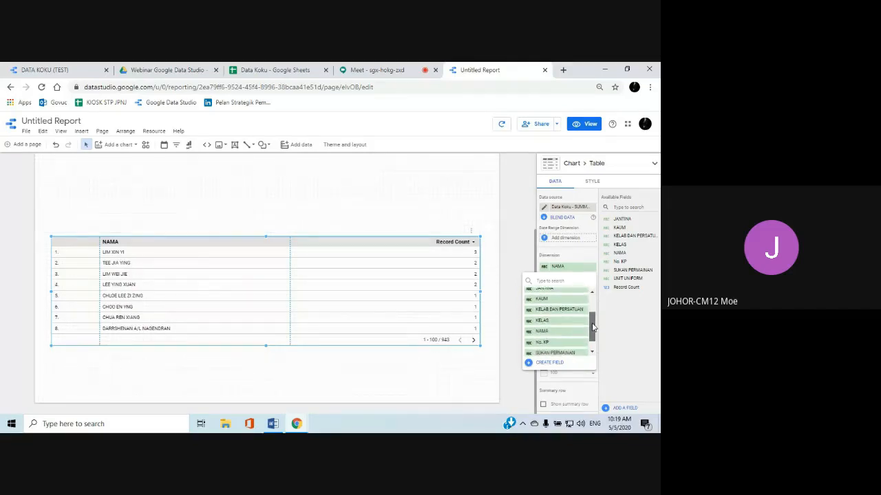
{"action": "left_click", "coordinate": [554, 300]}
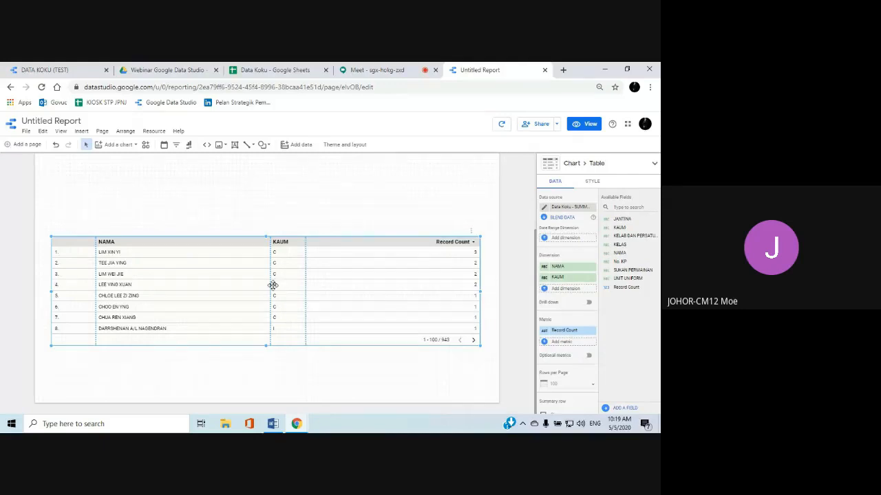
{"action": "left_click_drag", "start_coordinate": [269, 285], "coordinate": [187, 297]}
{"action": "left_click_drag", "start_coordinate": [304, 280], "coordinate": [205, 291]}
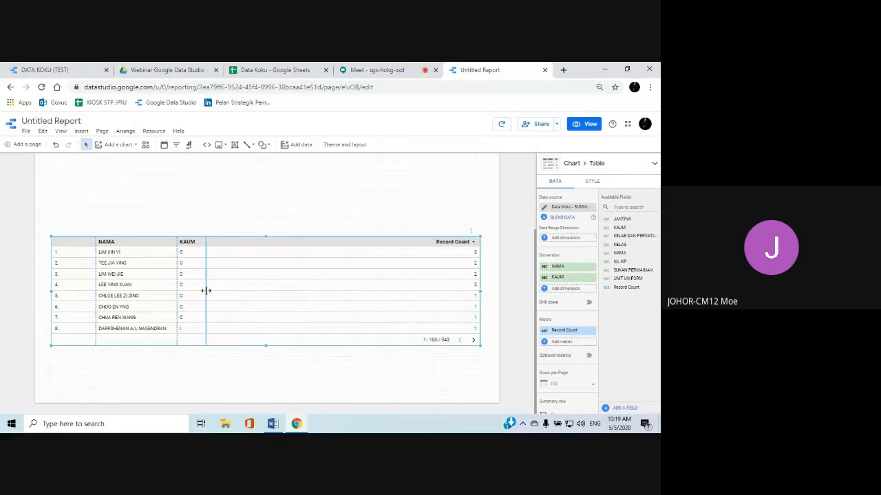
Add JANTINA and KELAB DAN PERSATUAN as further dimensions of the table
{"action": "left_click", "coordinate": [552, 290]}
{"action": "scroll", "coordinate": [563, 313], "scroll_direction": "down", "scroll_amount": 1}
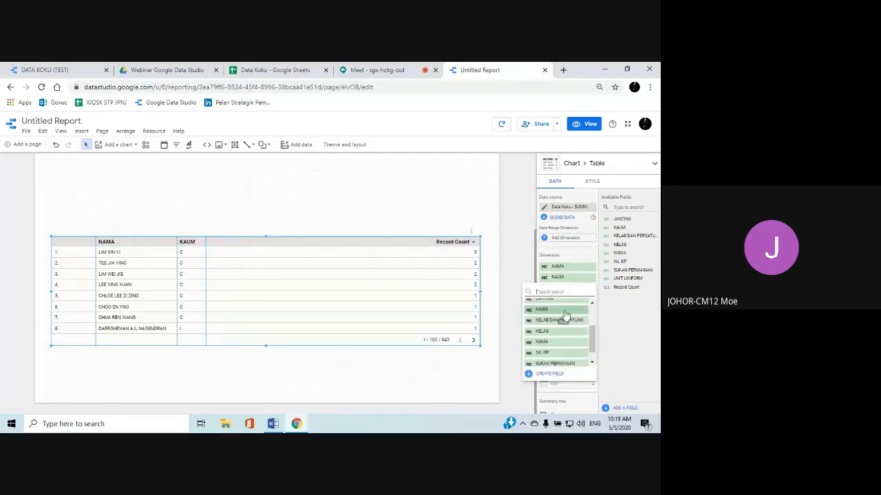
{"action": "scroll", "coordinate": [565, 321], "scroll_direction": "up", "scroll_amount": 1}
{"action": "left_click", "coordinate": [556, 348]}
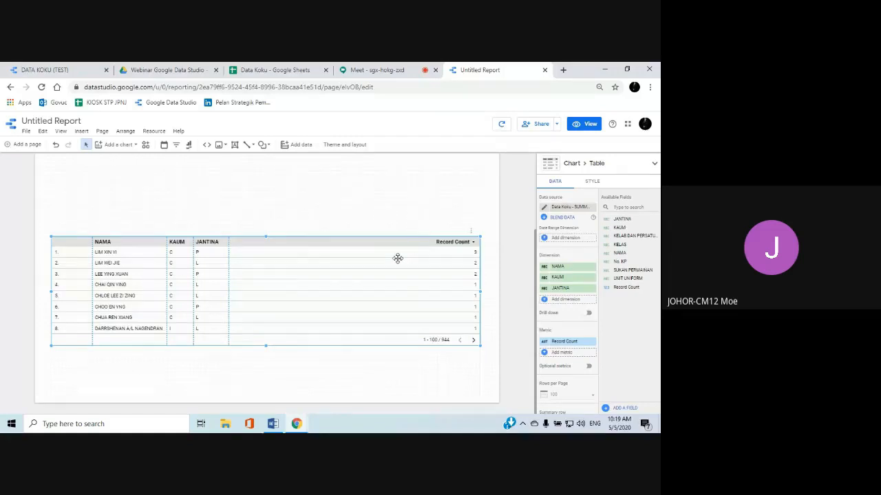
{"action": "left_click", "coordinate": [545, 298]}
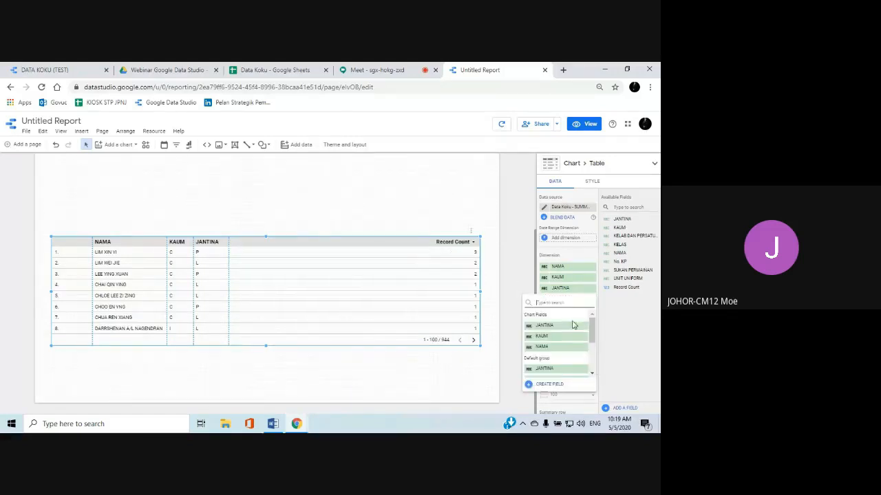
{"action": "scroll", "coordinate": [582, 344], "scroll_direction": "down", "scroll_amount": 2}
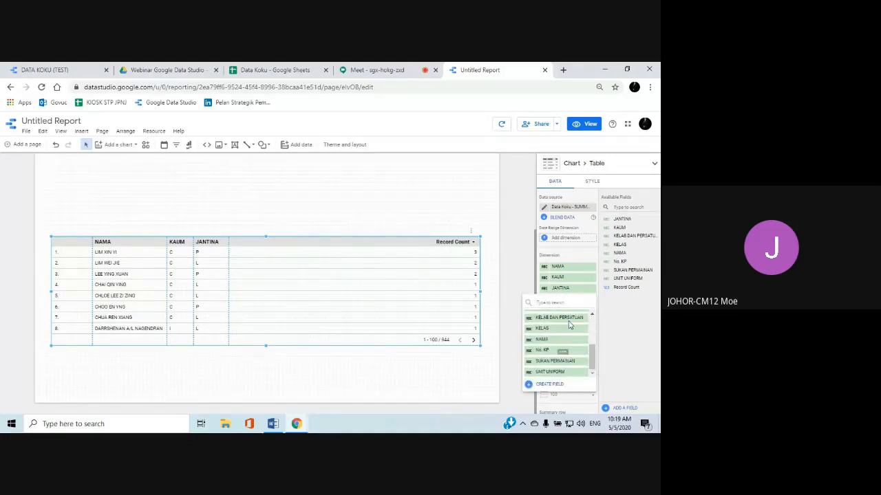
{"action": "left_click", "coordinate": [555, 317]}
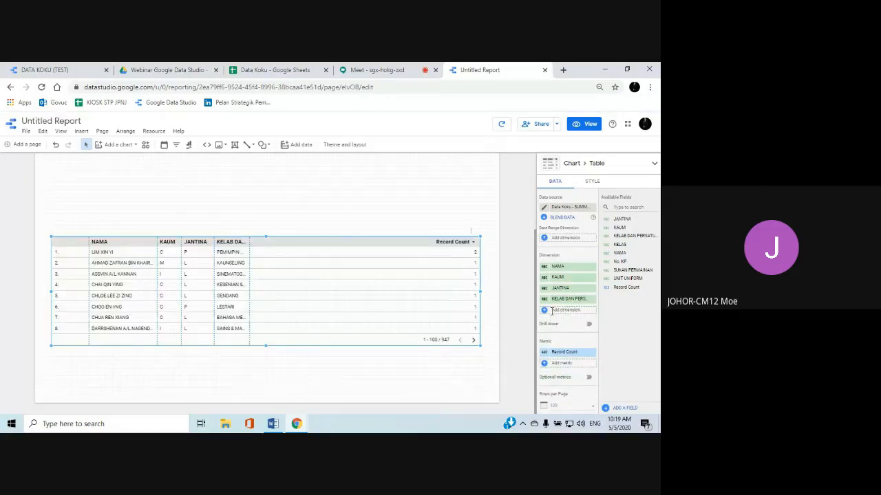
Add UNIT UNIFORM and SUKAN PERMAINAN to the end of the table's dimension list
{"action": "left_click", "coordinate": [552, 316]}
{"action": "scroll", "coordinate": [597, 357], "scroll_direction": "down", "scroll_amount": 3}
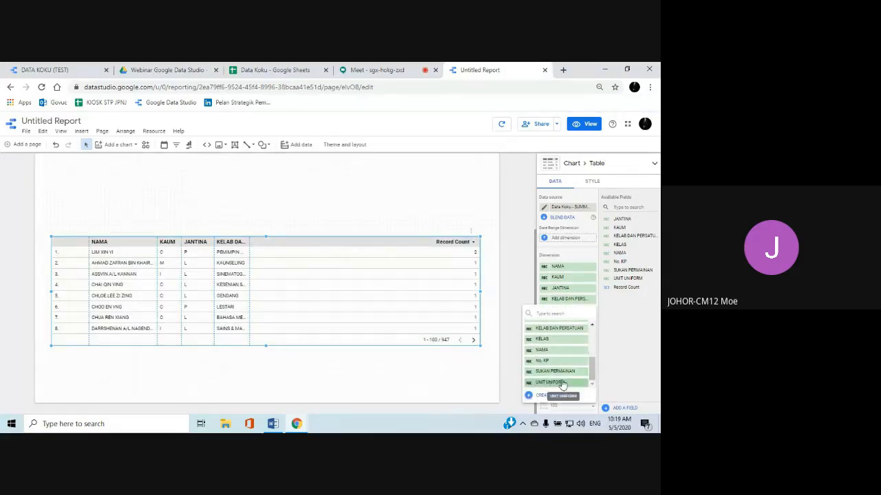
{"action": "left_click", "coordinate": [559, 381]}
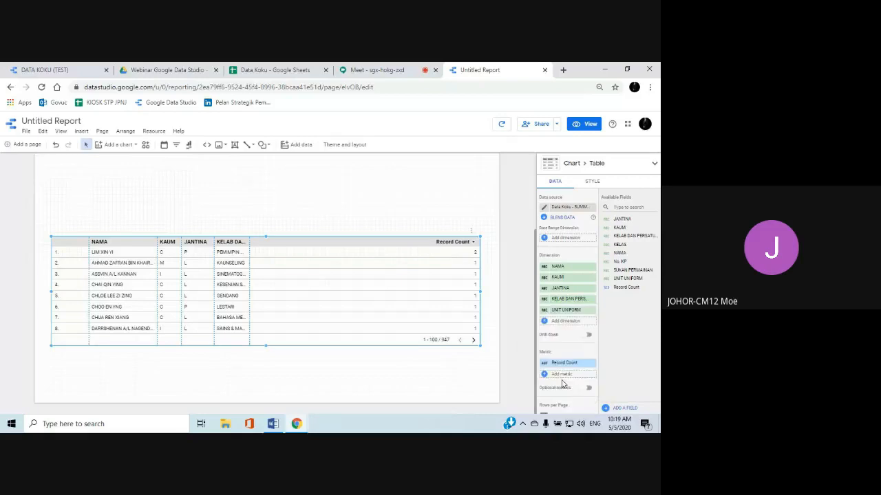
{"action": "left_click", "coordinate": [545, 322]}
{"action": "scroll", "coordinate": [589, 378], "scroll_direction": "down", "scroll_amount": 3}
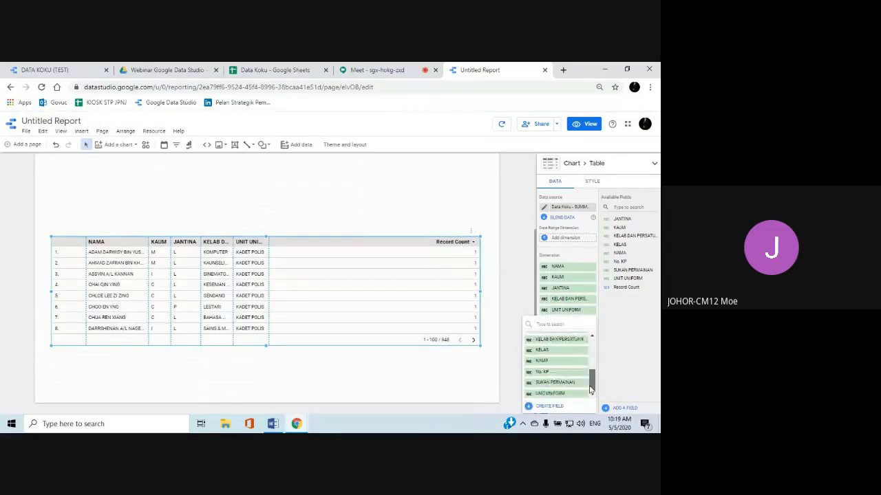
{"action": "left_click", "coordinate": [568, 383]}
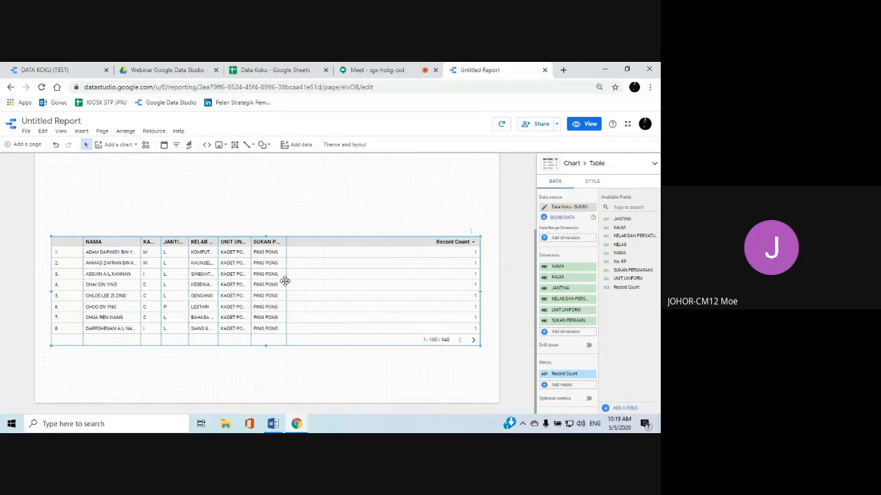
Redistribute the table's column widths, narrowing Record Count and widening NAMA, KAUM, JANTINA, UNIT UNIFORM and SUKAN PERMAINAN
{"action": "left_click_drag", "start_coordinate": [287, 280], "coordinate": [419, 285]}
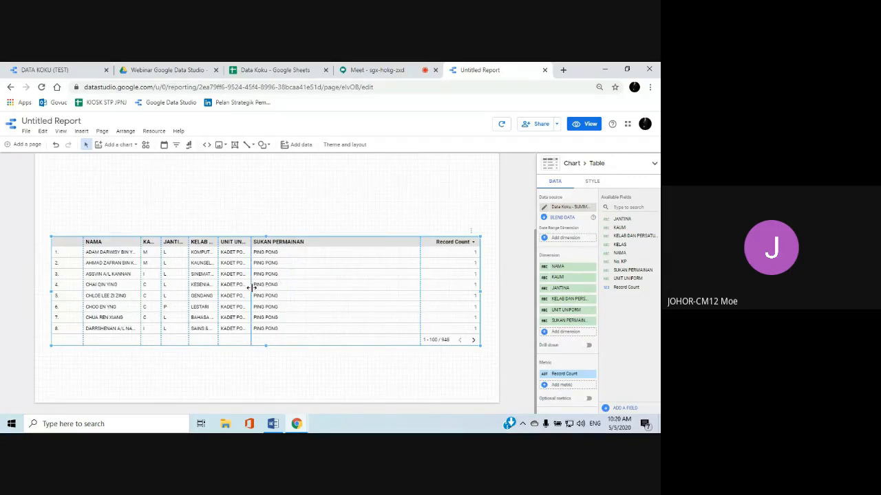
{"action": "left_click_drag", "start_coordinate": [251, 287], "coordinate": [368, 289]}
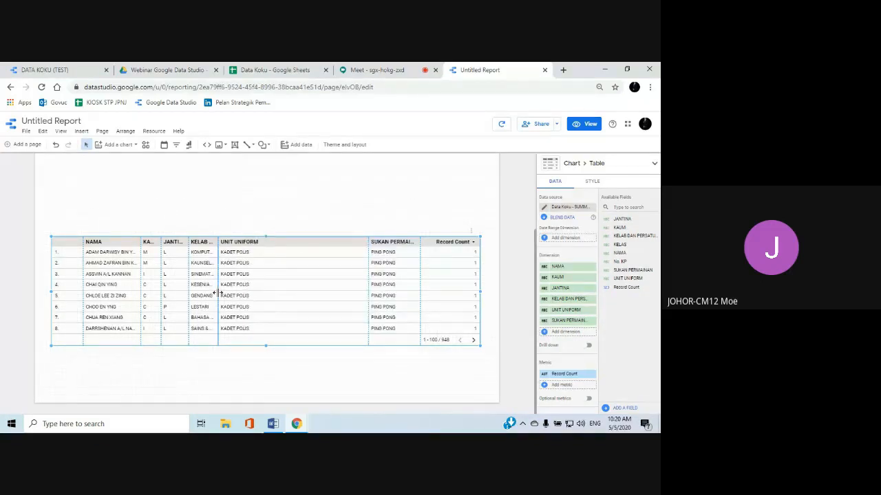
{"action": "left_click_drag", "start_coordinate": [218, 293], "coordinate": [305, 293]}
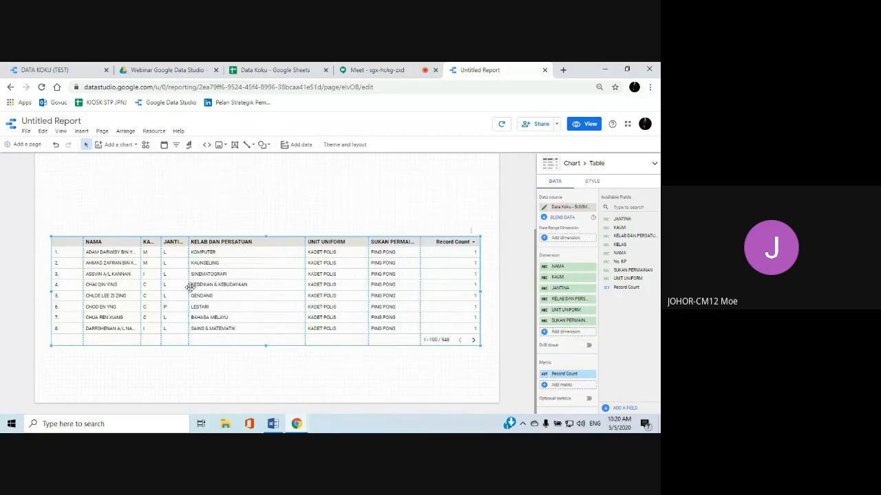
{"action": "left_click_drag", "start_coordinate": [187, 289], "coordinate": [277, 287]}
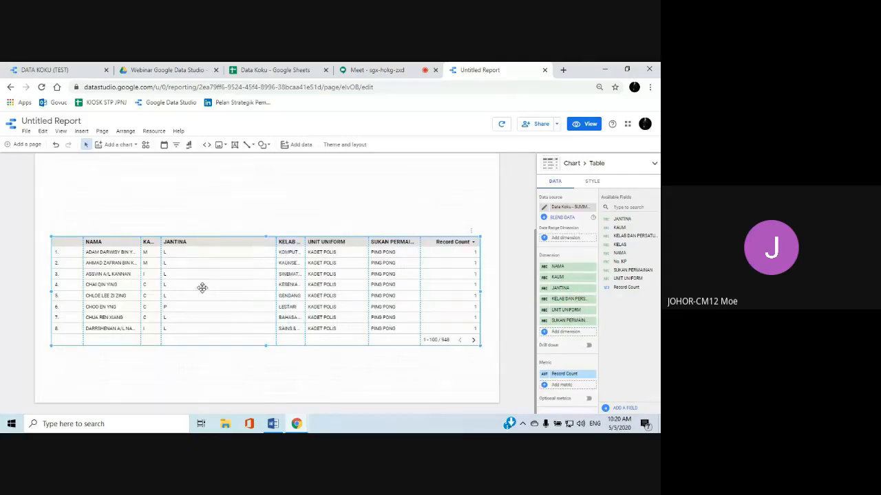
{"action": "left_click_drag", "start_coordinate": [161, 287], "coordinate": [230, 288]}
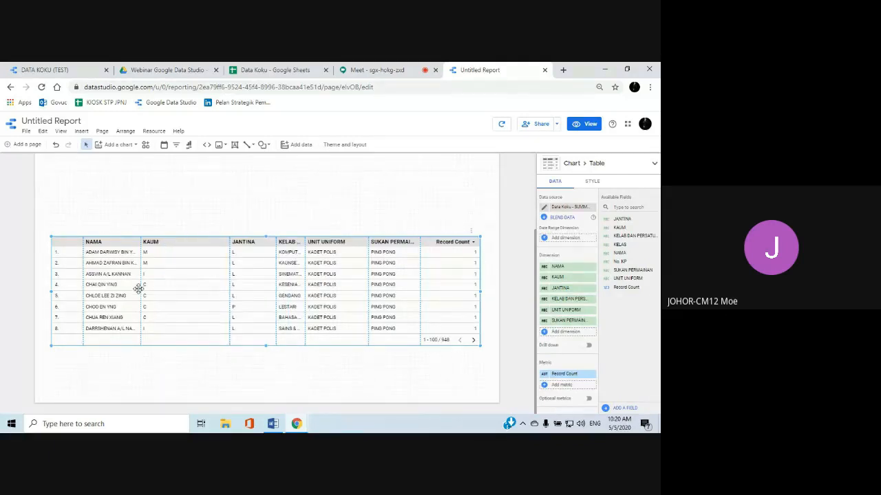
{"action": "left_click_drag", "start_coordinate": [139, 289], "coordinate": [194, 290]}
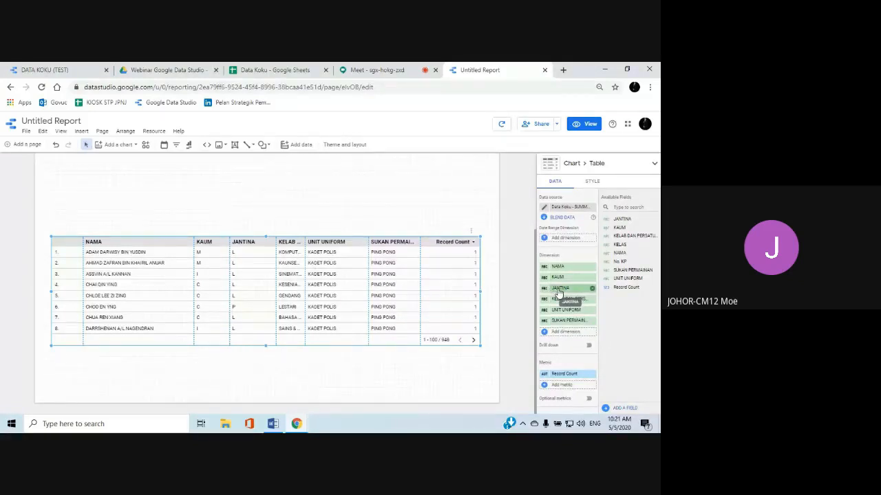
Reorder the dimensions so JANTINA comes before KAUM, and extend the table downward to fit ten rows
{"action": "left_click_drag", "start_coordinate": [559, 291], "coordinate": [558, 283]}
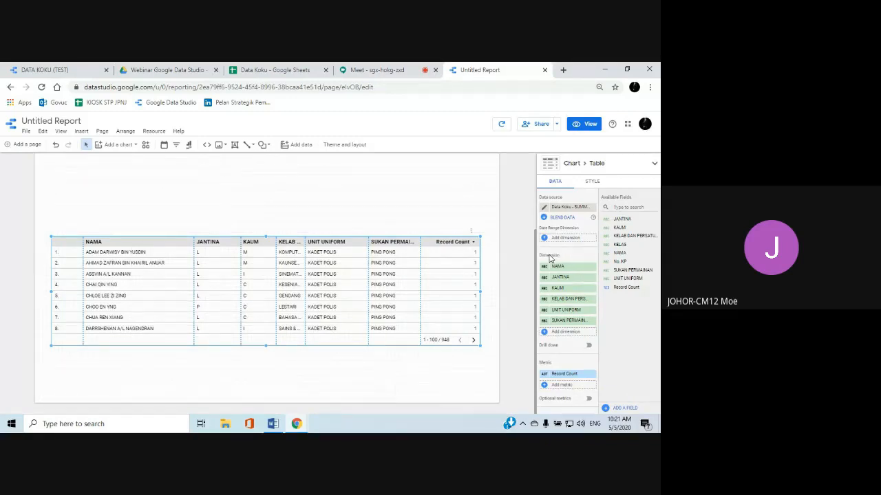
{"action": "scroll", "coordinate": [550, 259], "scroll_direction": "down", "scroll_amount": 4}
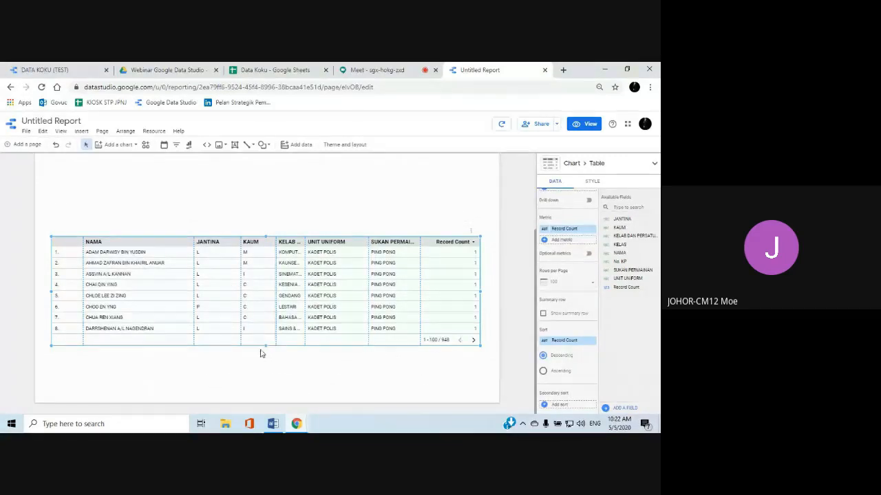
{"action": "left_click_drag", "start_coordinate": [265, 347], "coordinate": [269, 374]}
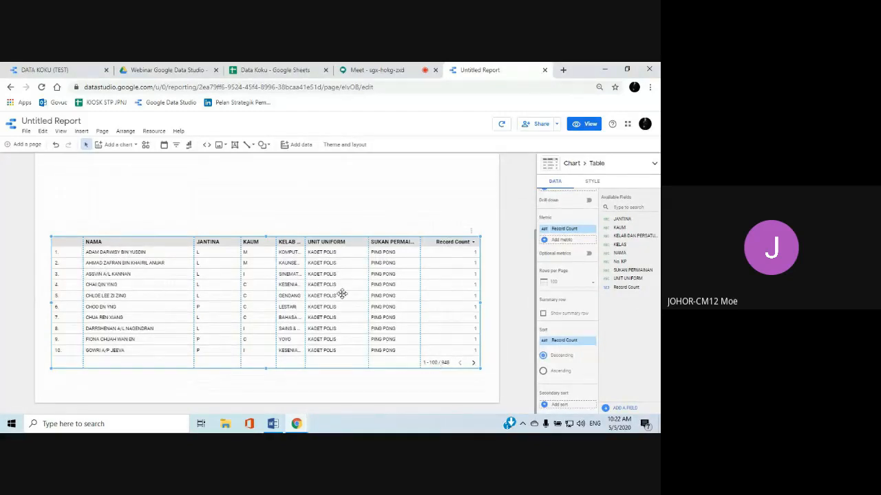
Preview the report in view mode, check the table's rows through to the end of its first page, and return to editing
{"action": "left_click", "coordinate": [583, 124]}
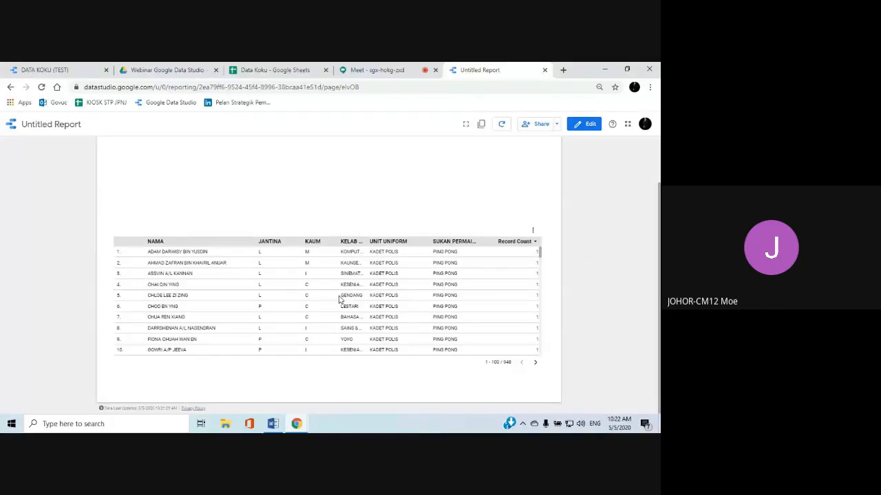
{"action": "scroll", "coordinate": [340, 297], "scroll_direction": "down", "scroll_amount": 4}
{"action": "scroll", "coordinate": [338, 294], "scroll_direction": "down", "scroll_amount": 20}
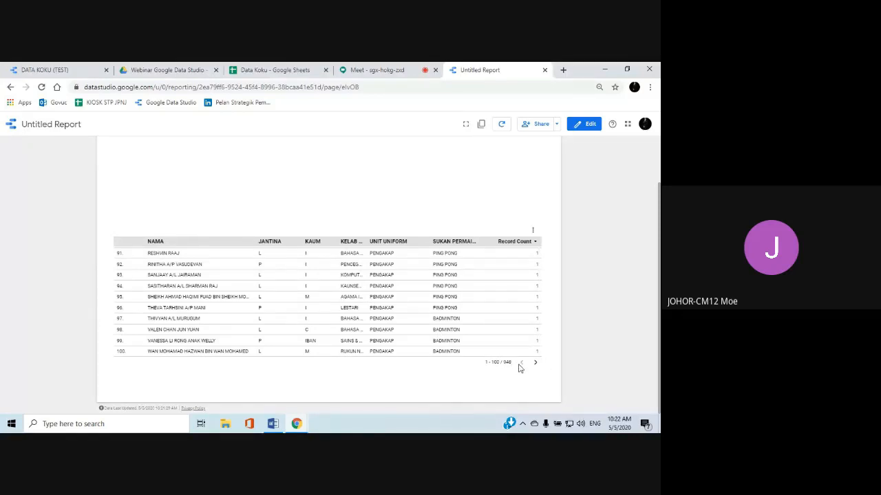
{"action": "left_click", "coordinate": [587, 128]}
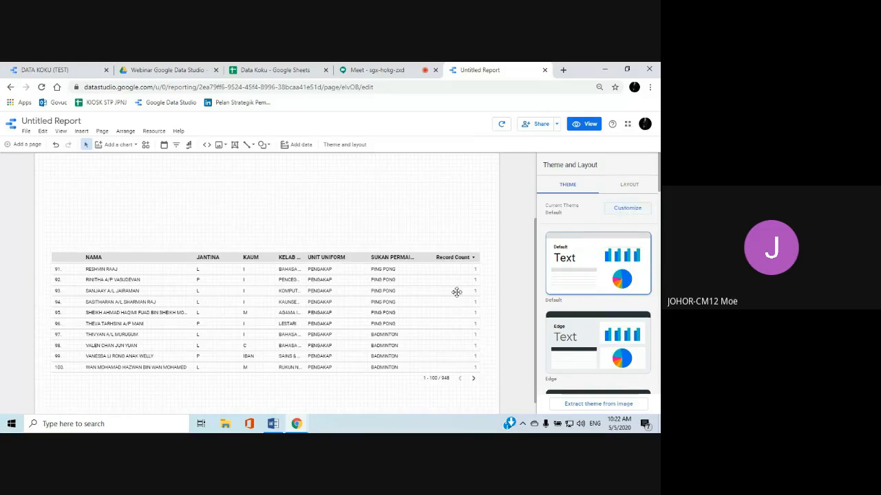
Set the student table's rows per page to 50
{"action": "left_click", "coordinate": [283, 291]}
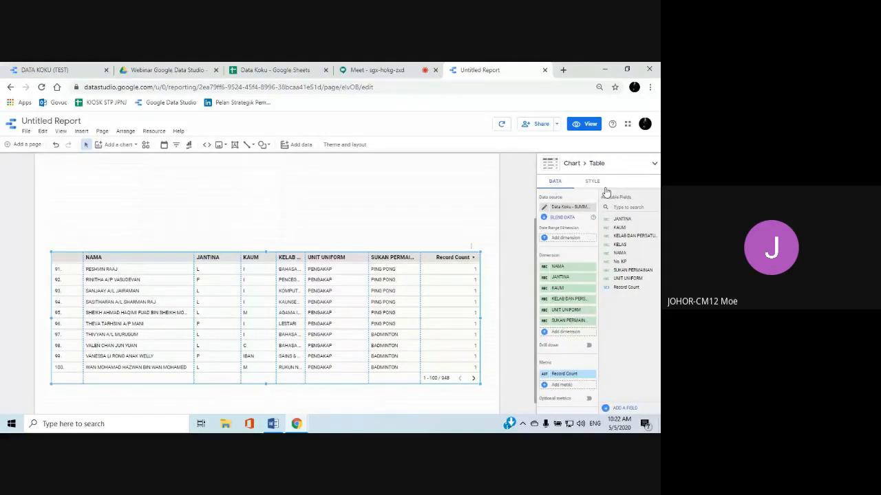
{"action": "scroll", "coordinate": [560, 275], "scroll_direction": "down", "scroll_amount": 2}
{"action": "scroll", "coordinate": [567, 261], "scroll_direction": "down", "scroll_amount": 1}
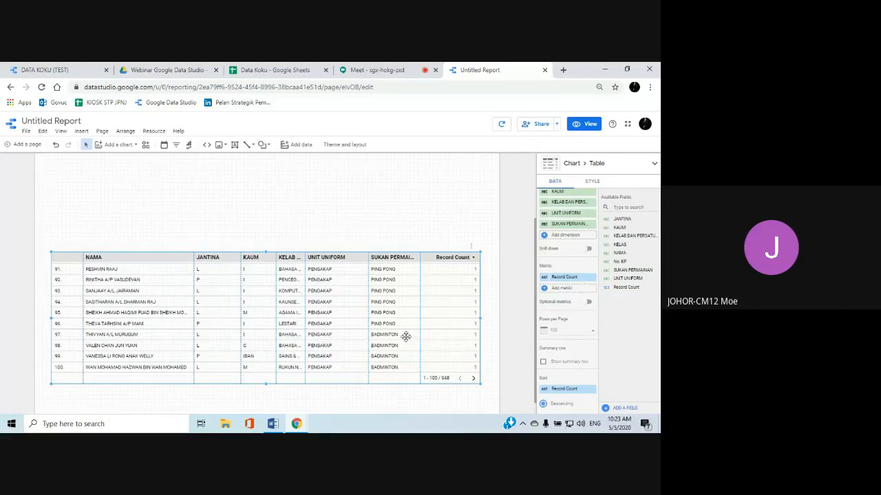
{"action": "left_click", "coordinate": [590, 331]}
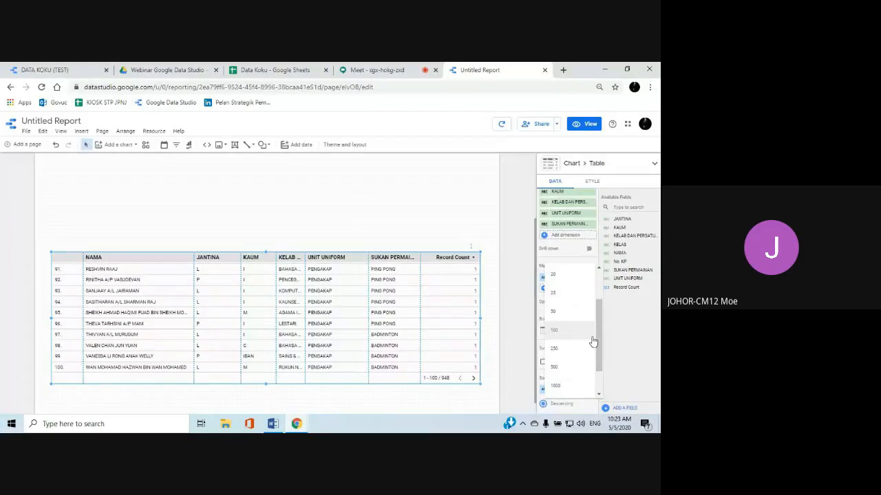
{"action": "left_click", "coordinate": [568, 317]}
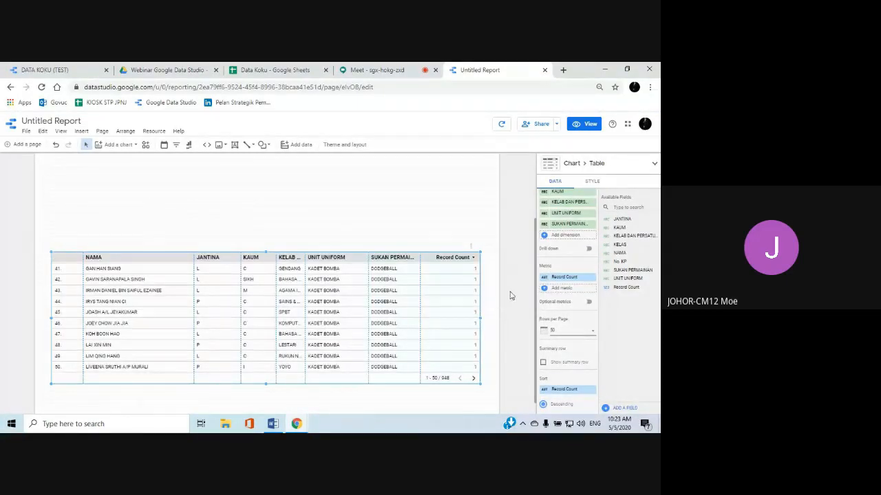
{"action": "scroll", "coordinate": [511, 295], "scroll_direction": "down", "scroll_amount": 1}
{"action": "scroll", "coordinate": [559, 304], "scroll_direction": "down", "scroll_amount": 2}
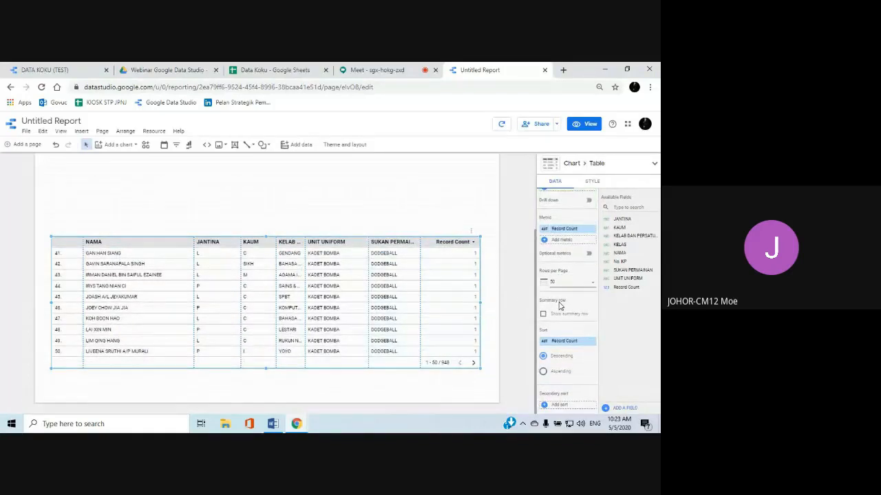
Sort the student table by NAMA in ascending order instead of by Record Count
{"action": "scroll", "coordinate": [559, 304], "scroll_direction": "down", "scroll_amount": 3}
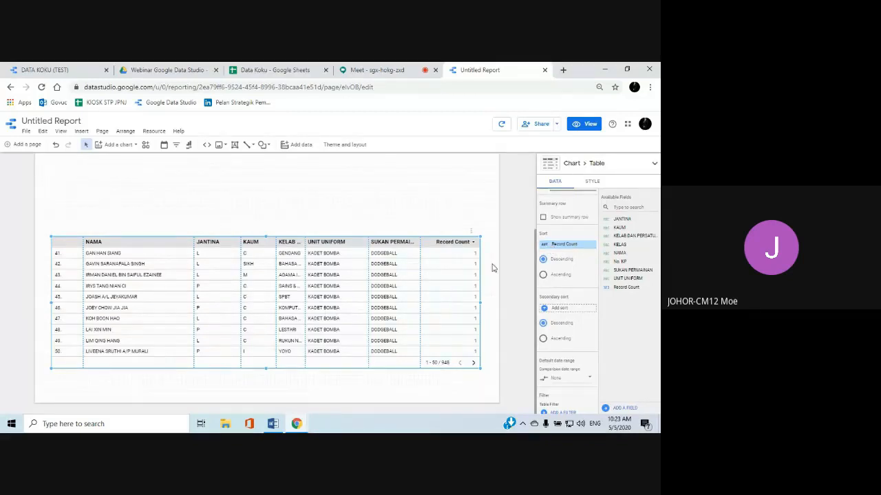
{"action": "scroll", "coordinate": [422, 315], "scroll_direction": "up", "scroll_amount": 2}
{"action": "scroll", "coordinate": [421, 314], "scroll_direction": "down", "scroll_amount": 2}
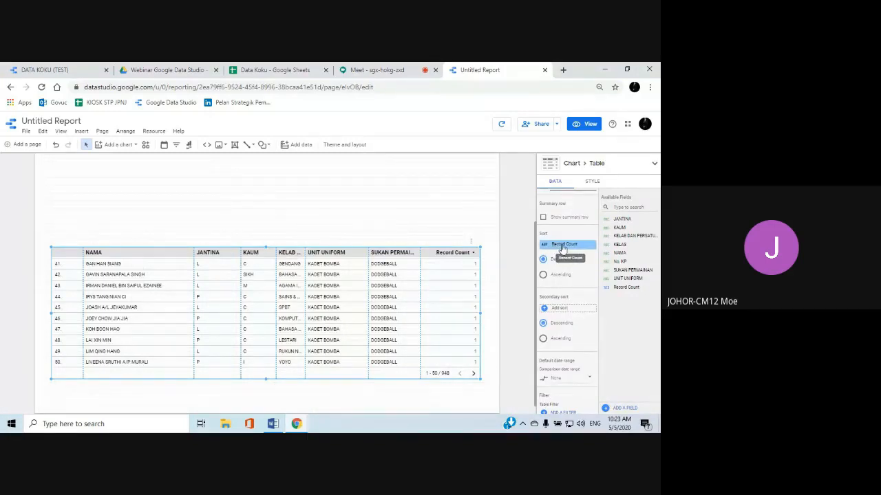
{"action": "left_click", "coordinate": [563, 246]}
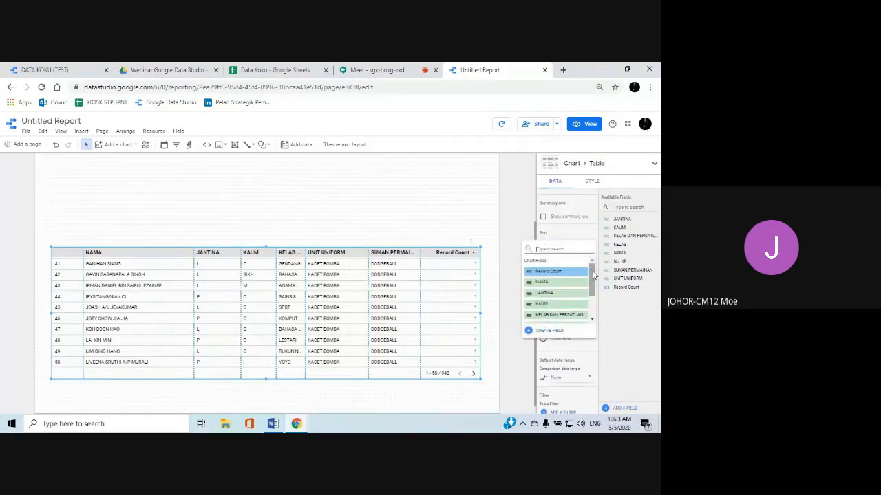
{"action": "left_click", "coordinate": [550, 283]}
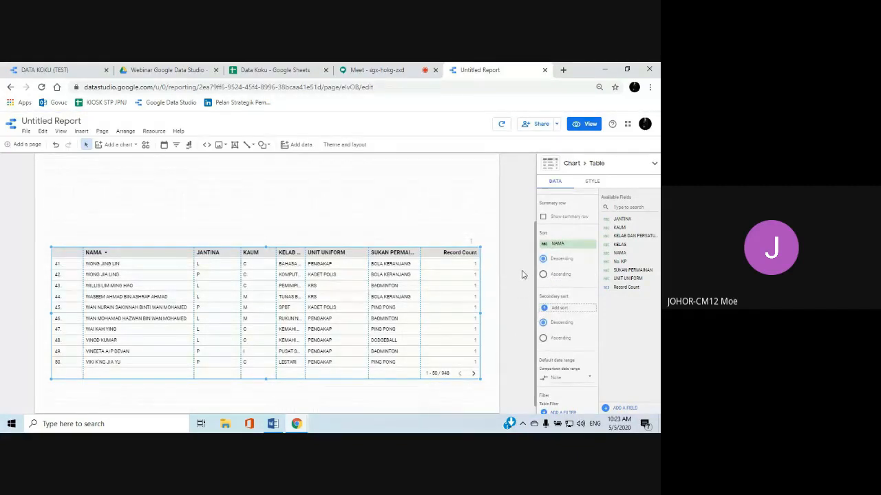
{"action": "left_click", "coordinate": [543, 275]}
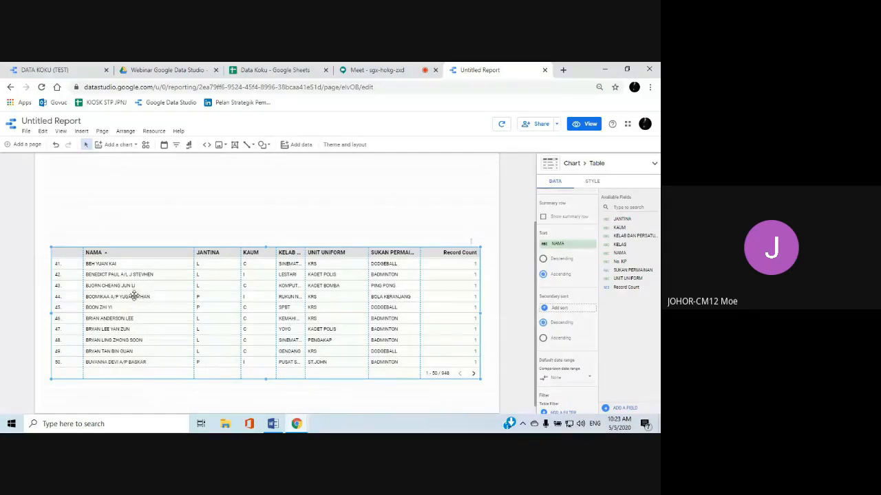
Preview the report in view mode, check the alphabetical order of the table's names from the first row onward, and return to editing
{"action": "scroll", "coordinate": [144, 296], "scroll_direction": "down", "scroll_amount": 1}
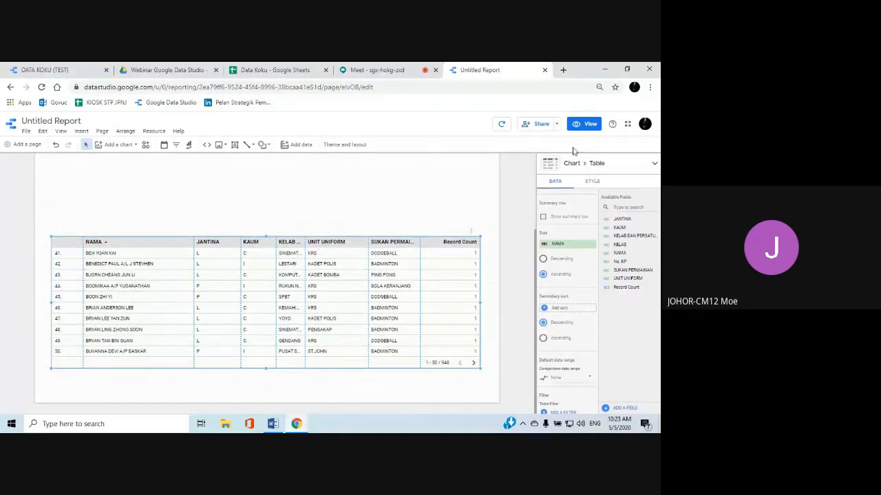
{"action": "left_click", "coordinate": [580, 127]}
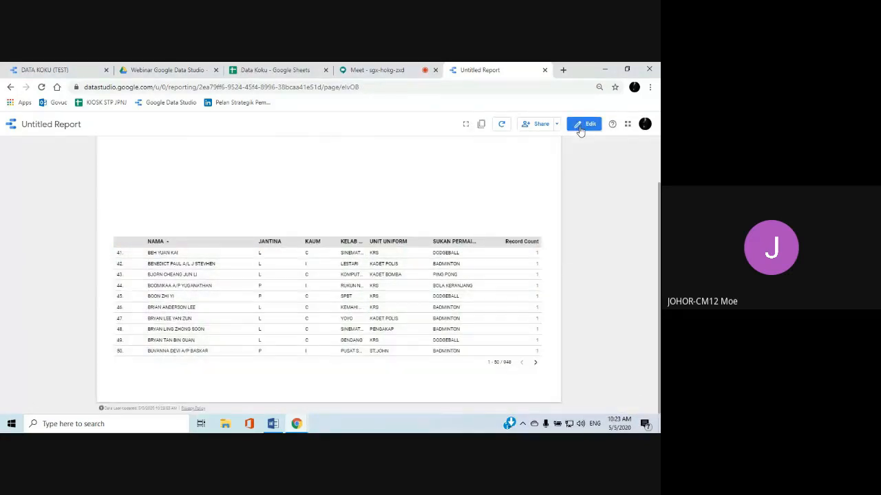
{"action": "scroll", "coordinate": [361, 304], "scroll_direction": "up", "scroll_amount": 2}
{"action": "scroll", "coordinate": [361, 304], "scroll_direction": "up", "scroll_amount": 5}
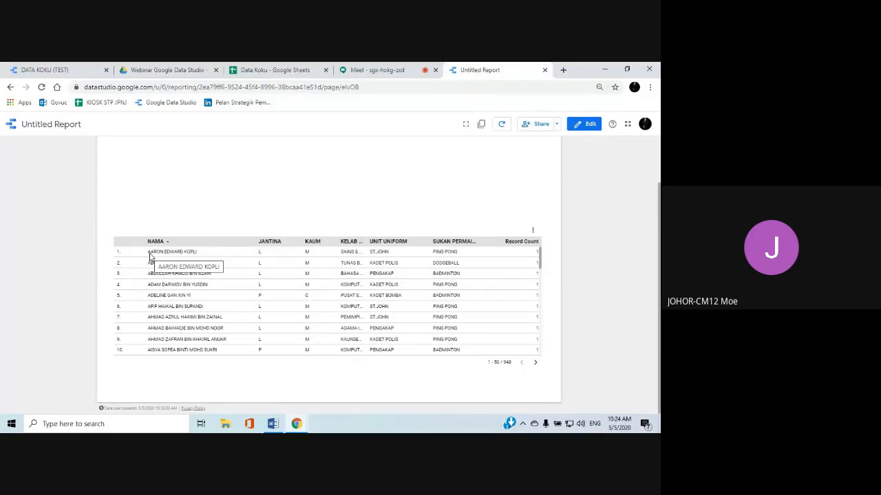
{"action": "scroll", "coordinate": [154, 316], "scroll_direction": "down", "scroll_amount": 6}
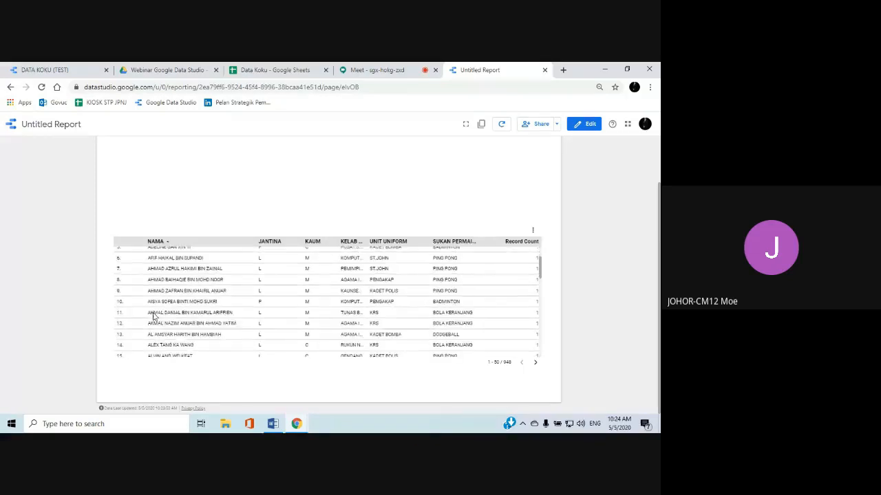
{"action": "scroll", "coordinate": [154, 316], "scroll_direction": "down", "scroll_amount": 3}
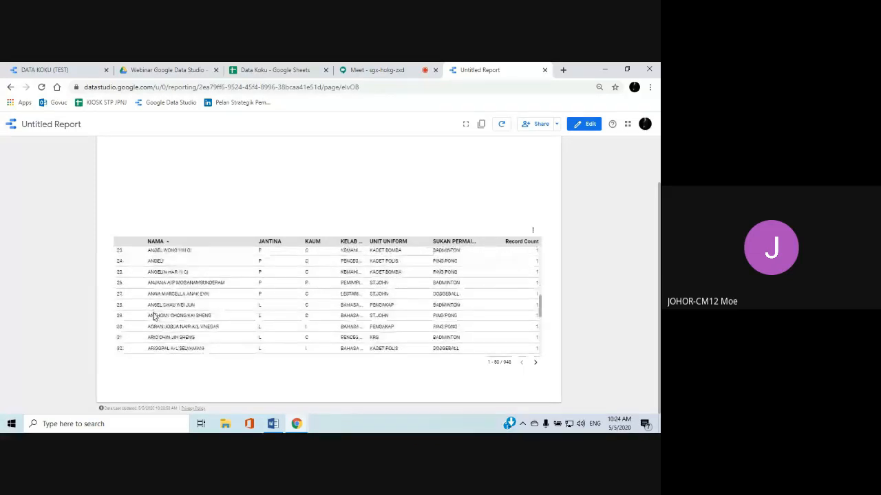
{"action": "left_click", "coordinate": [586, 127]}
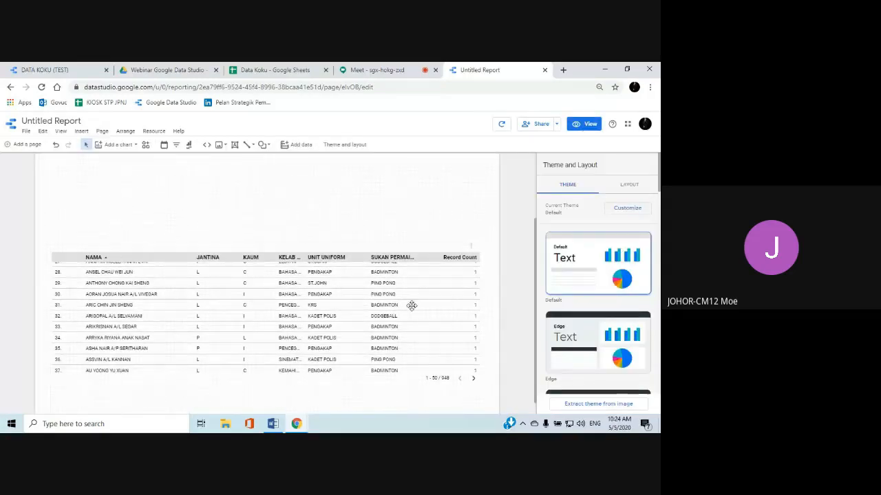
Turn the student table's header off and back on, and enable text wrapping for the header
{"action": "left_click", "coordinate": [406, 308]}
{"action": "scroll", "coordinate": [557, 302], "scroll_direction": "down", "scroll_amount": 5}
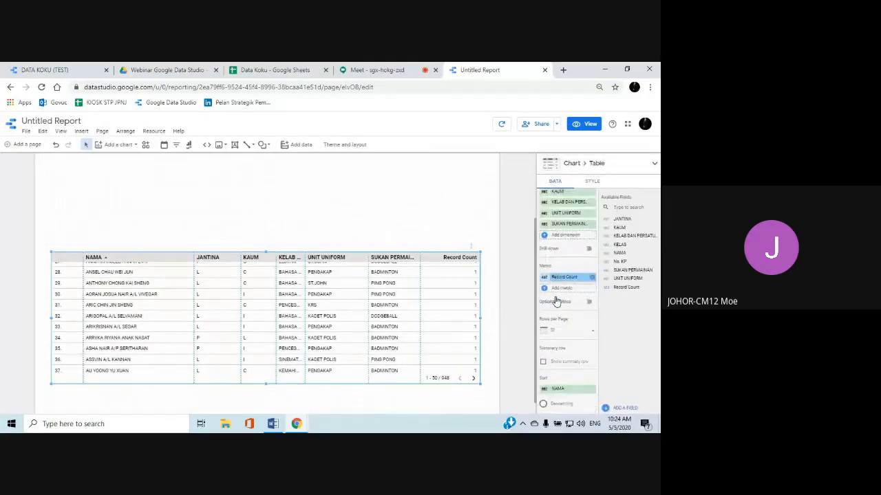
{"action": "scroll", "coordinate": [557, 300], "scroll_direction": "down", "scroll_amount": 3}
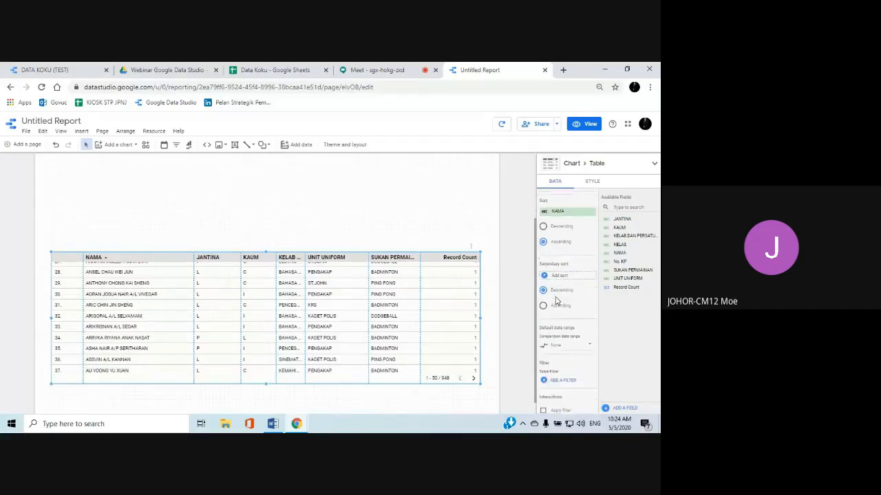
{"action": "scroll", "coordinate": [558, 302], "scroll_direction": "up", "scroll_amount": 2}
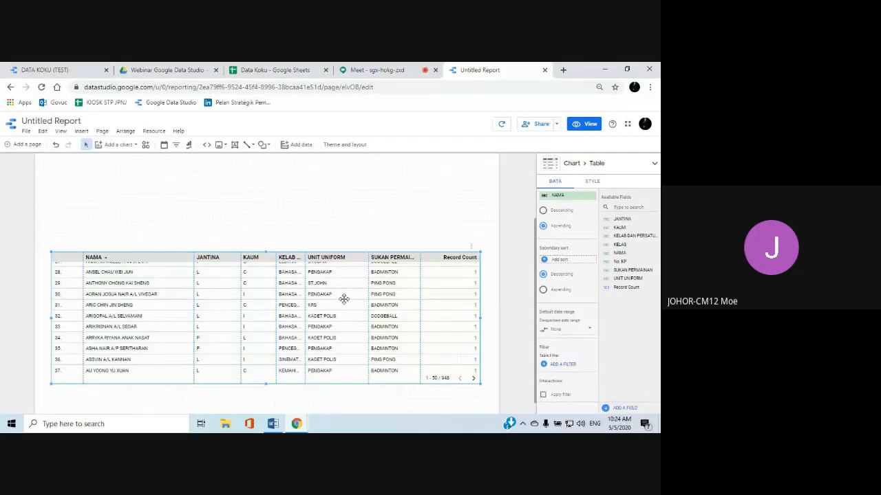
{"action": "scroll", "coordinate": [426, 246], "scroll_direction": "down", "scroll_amount": 1}
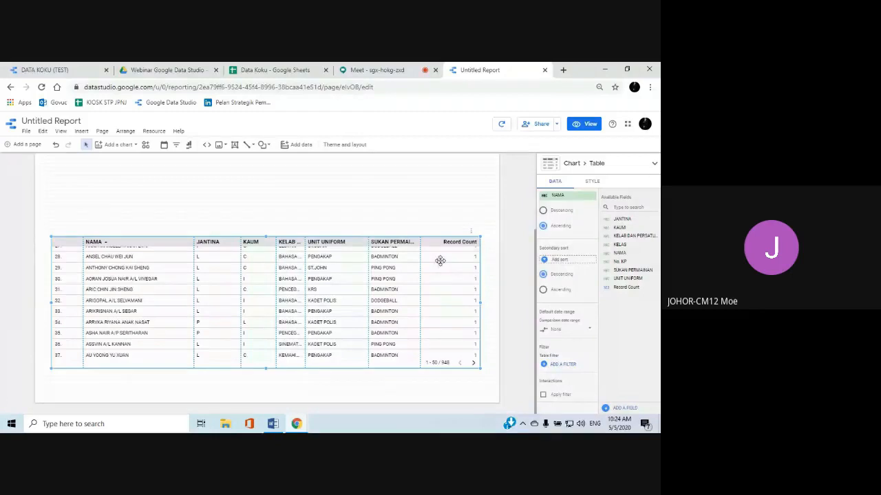
{"action": "left_click", "coordinate": [593, 182]}
{"action": "scroll", "coordinate": [609, 266], "scroll_direction": "up", "scroll_amount": 5}
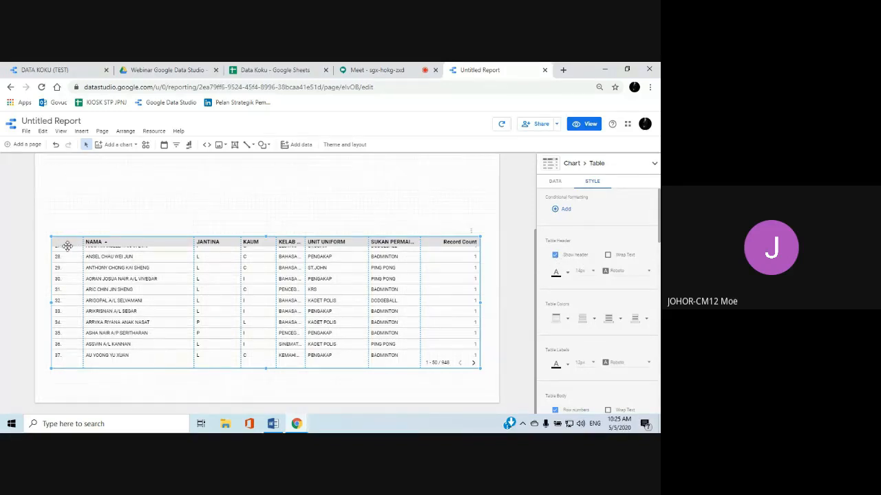
{"action": "left_click", "coordinate": [556, 255]}
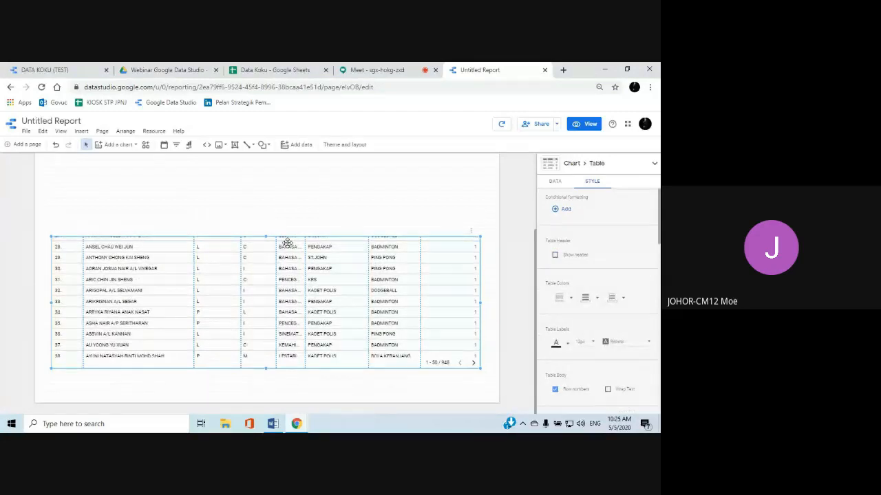
{"action": "left_click", "coordinate": [555, 255]}
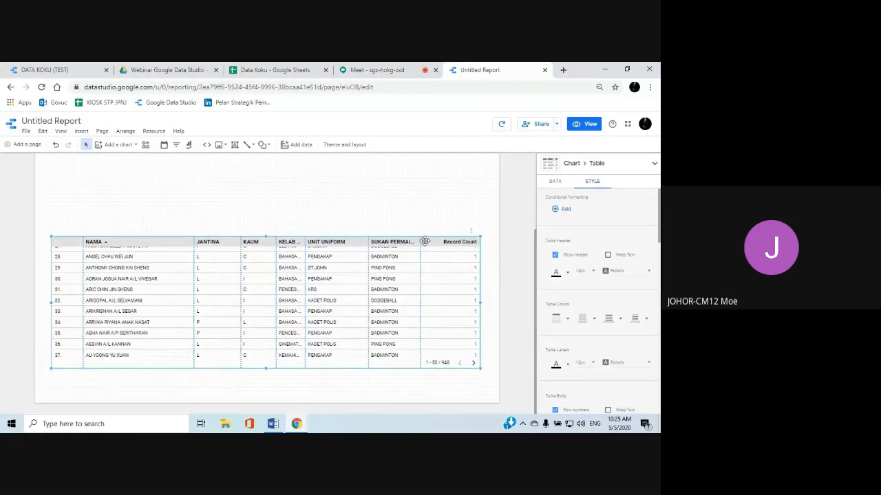
{"action": "left_click", "coordinate": [609, 256]}
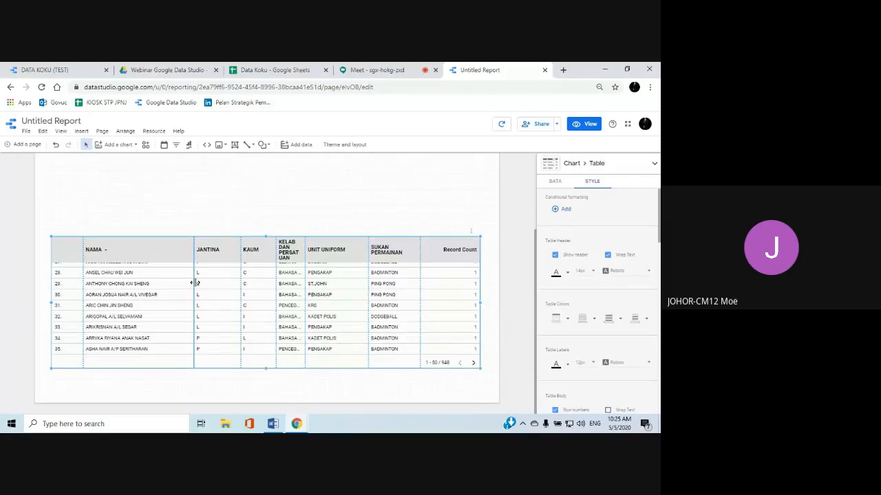
Narrow the NAMA, JANTINA, KAUM and UNIT UNIFORM columns and widen KELAB DAN PERSATUAN and SUKAN PERMAINAN to fit their headings on one line
{"action": "left_click_drag", "start_coordinate": [194, 284], "coordinate": [169, 287]}
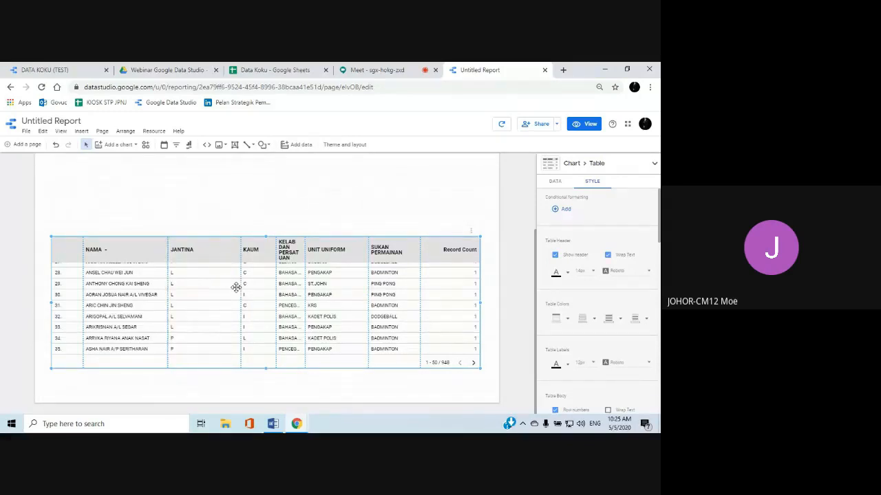
{"action": "left_click_drag", "start_coordinate": [241, 288], "coordinate": [206, 290]}
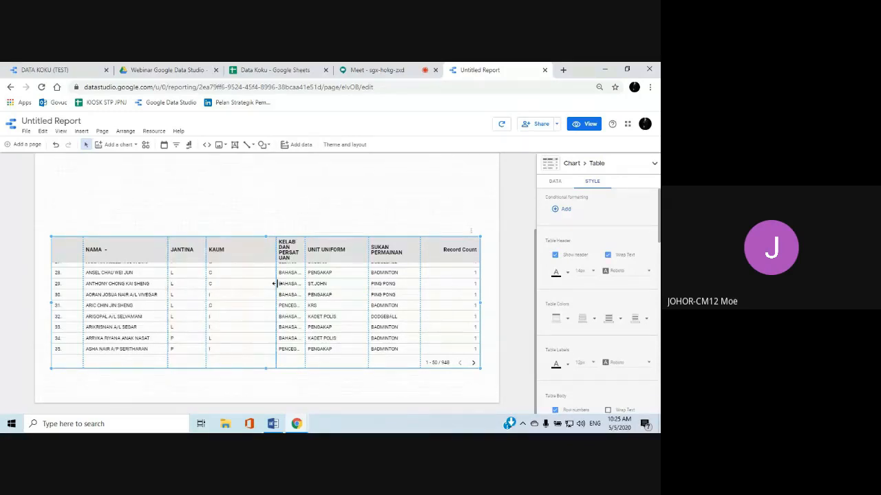
{"action": "left_click_drag", "start_coordinate": [274, 283], "coordinate": [237, 289]}
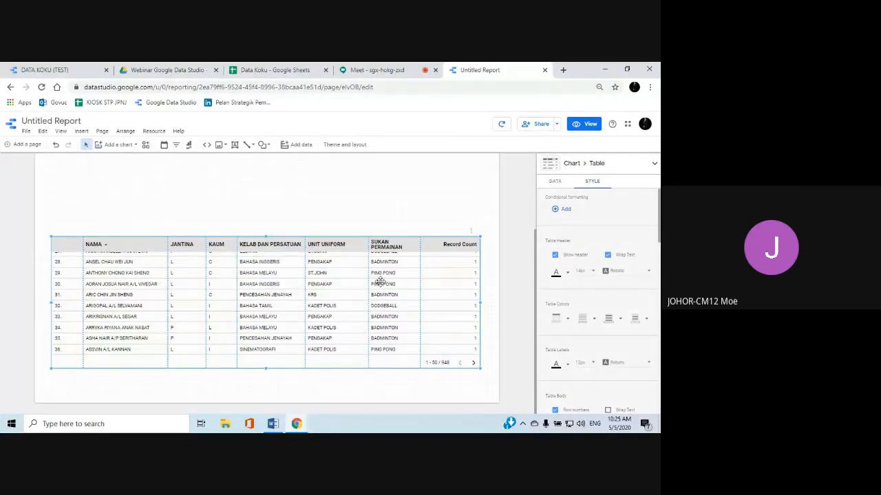
{"action": "left_click_drag", "start_coordinate": [369, 282], "coordinate": [362, 282]}
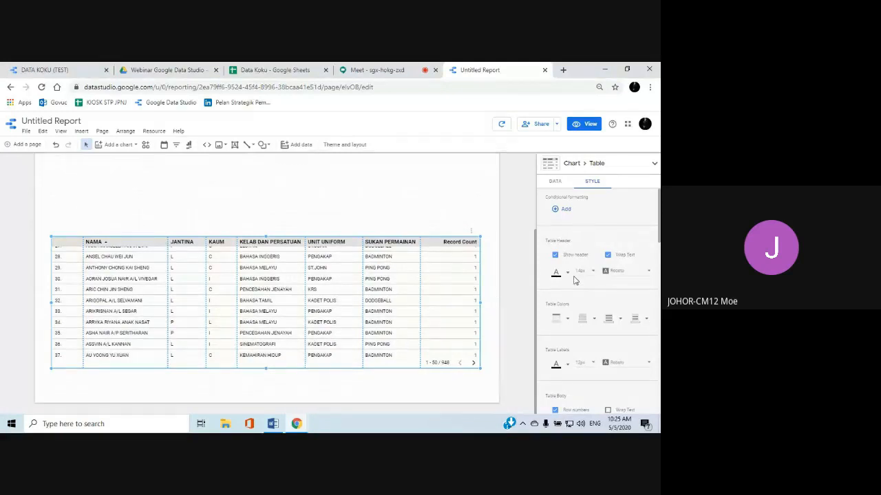
Set the table's header background to light orange
{"action": "scroll", "coordinate": [575, 280], "scroll_direction": "down", "scroll_amount": 1}
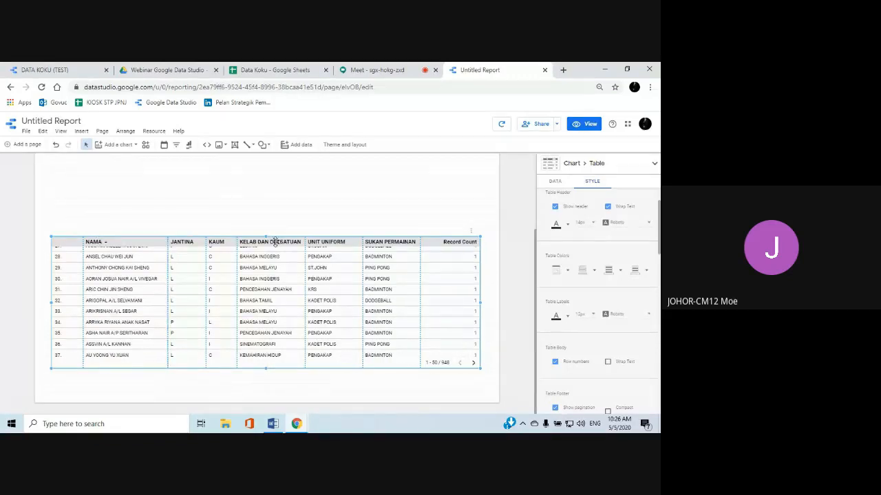
{"action": "left_click", "coordinate": [564, 271]}
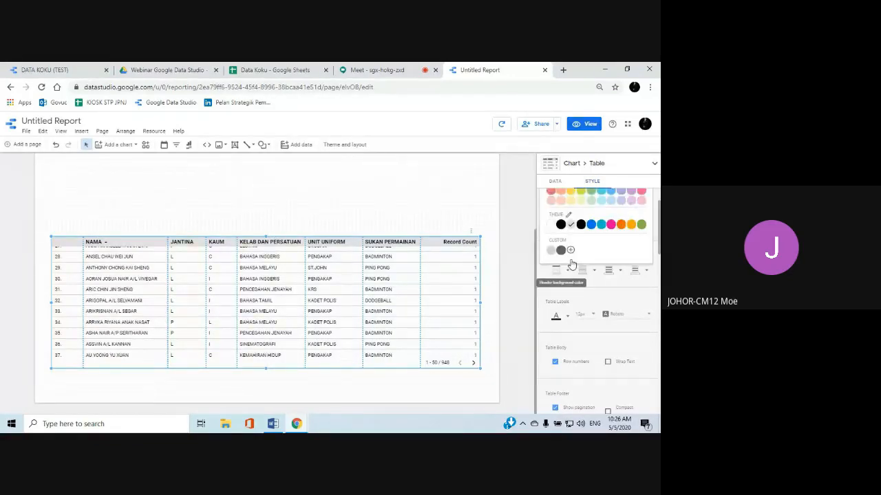
{"action": "scroll", "coordinate": [571, 261], "scroll_direction": "up", "scroll_amount": 2}
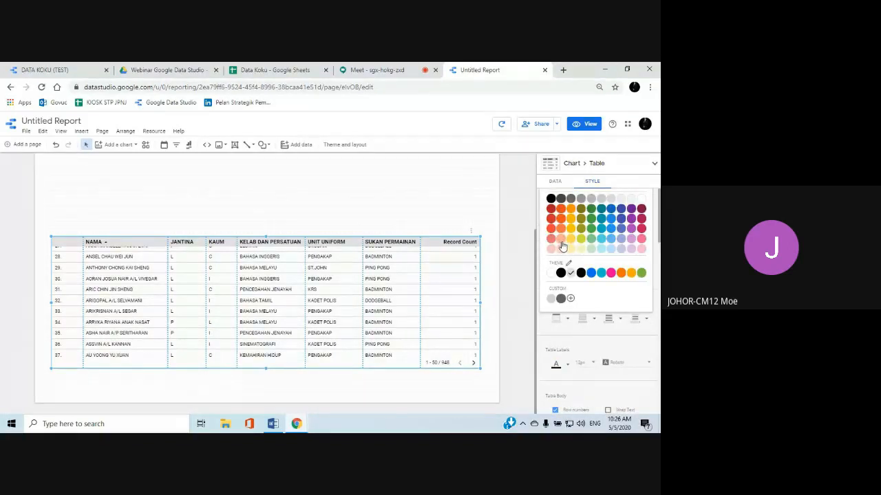
{"action": "left_click", "coordinate": [562, 246]}
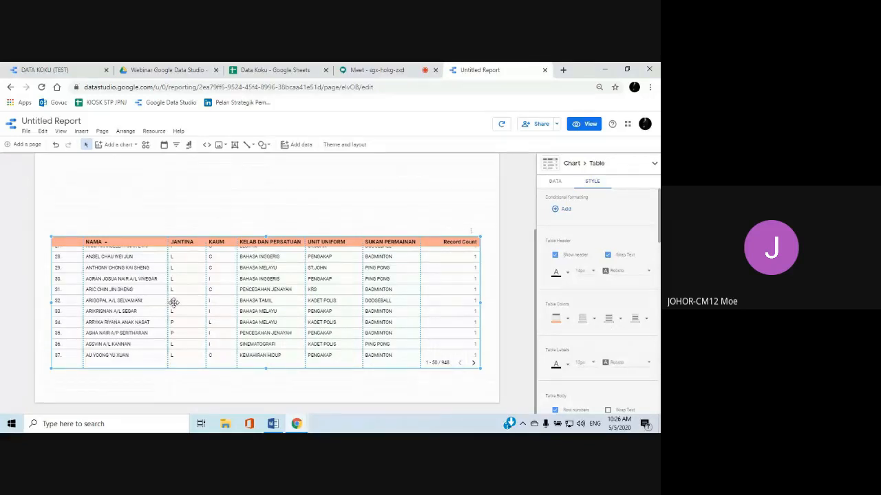
Color the table's odd rows light yellow and its even rows amber
{"action": "left_click", "coordinate": [609, 319]}
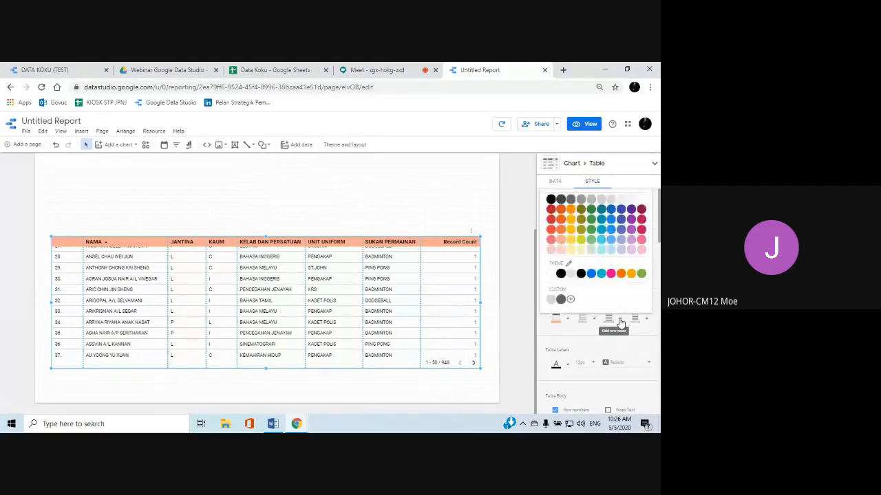
{"action": "left_click", "coordinate": [571, 251]}
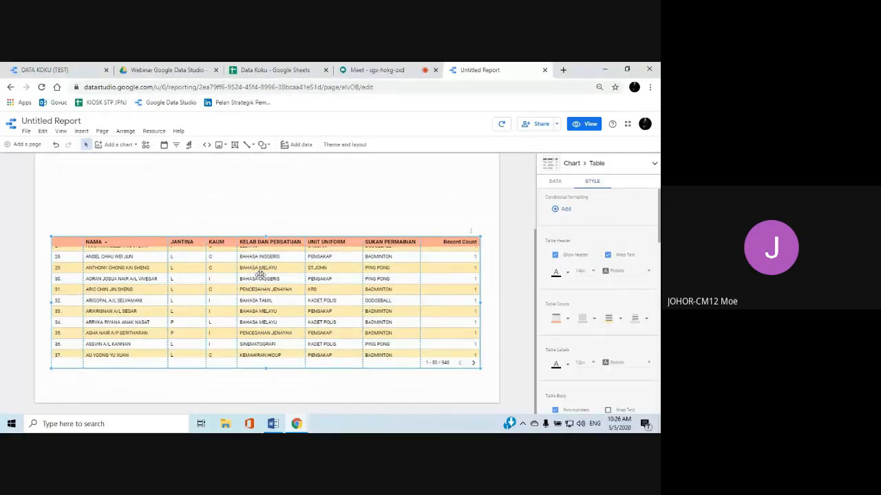
{"action": "left_click", "coordinate": [645, 318]}
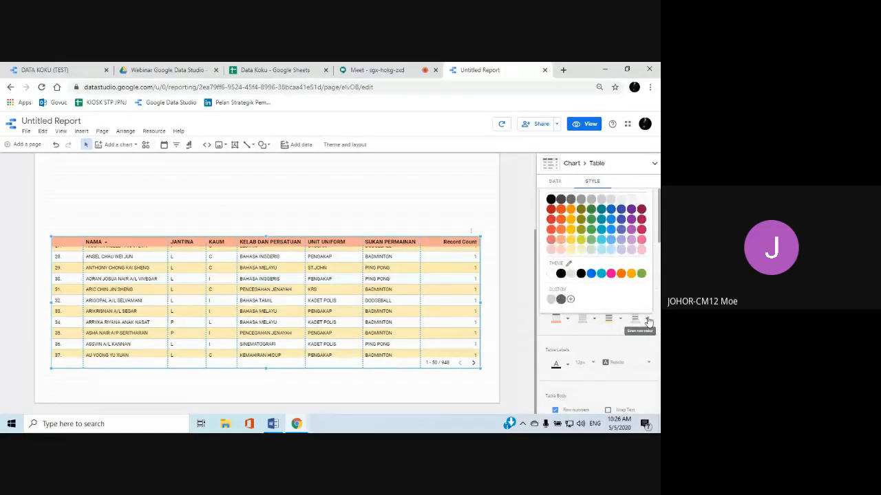
{"action": "left_click", "coordinate": [577, 236]}
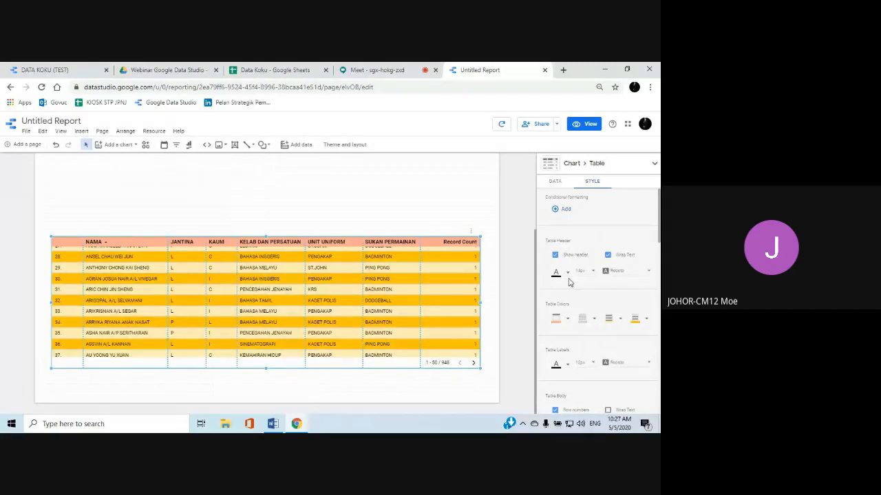
Narrow the NAMA column further, giving the freed width to JANTINA
{"action": "scroll", "coordinate": [569, 283], "scroll_direction": "down", "scroll_amount": 1}
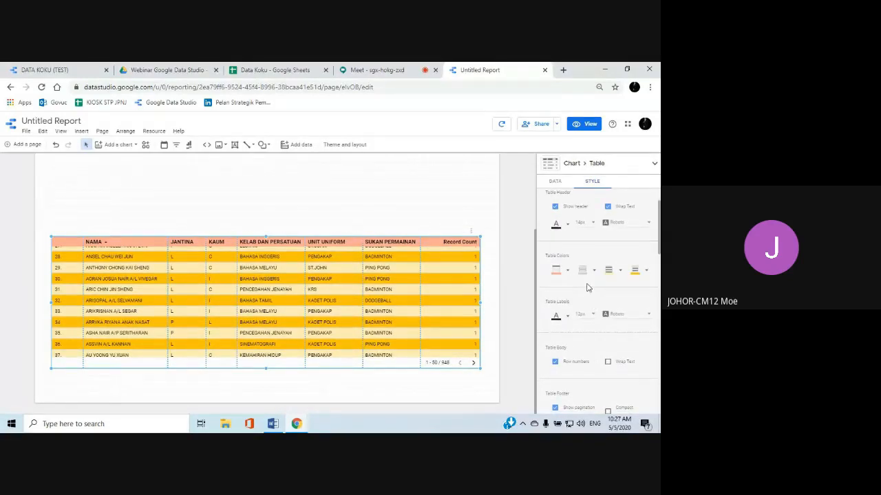
{"action": "scroll", "coordinate": [586, 283], "scroll_direction": "down", "scroll_amount": 1}
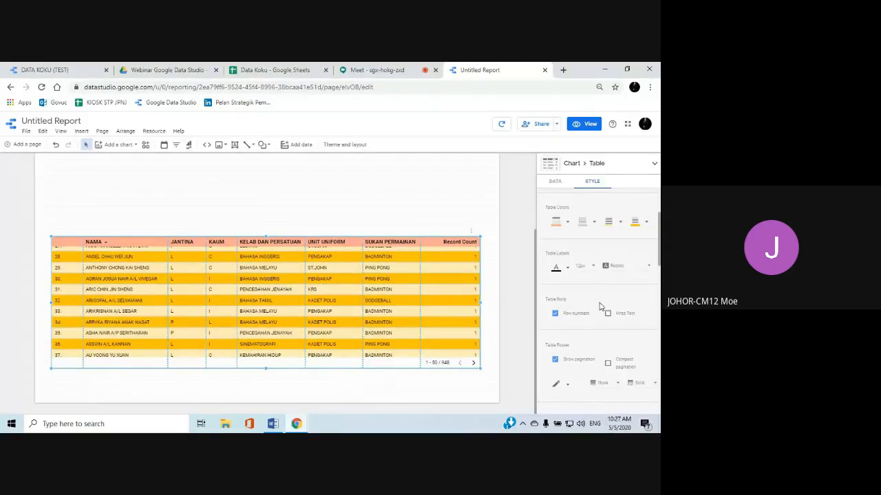
{"action": "scroll", "coordinate": [599, 307], "scroll_direction": "down", "scroll_amount": 1}
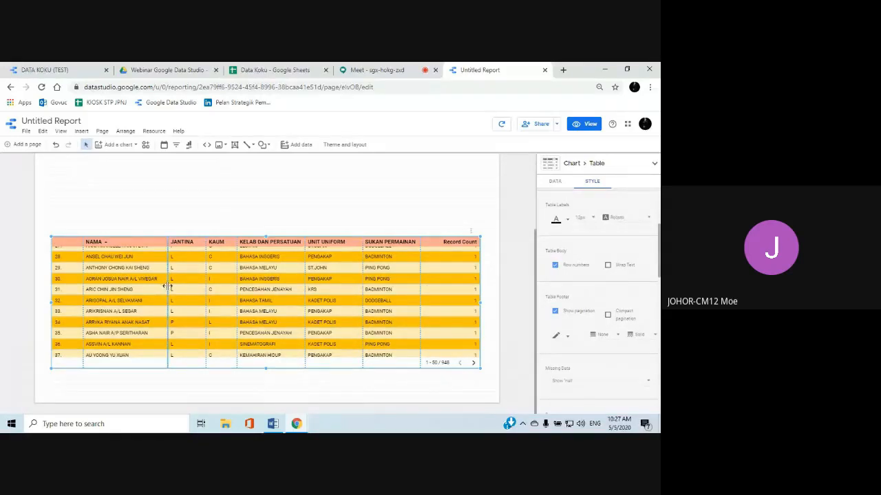
{"action": "left_click_drag", "start_coordinate": [166, 287], "coordinate": [151, 289]}
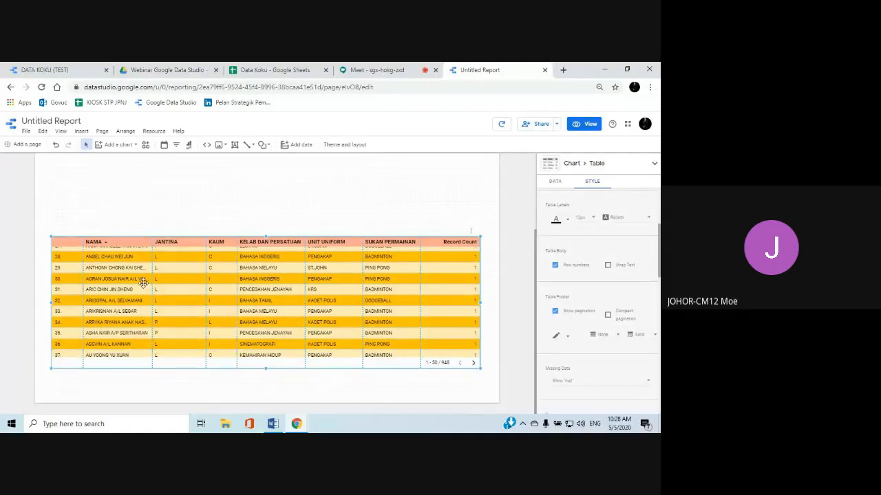
Turn on text wrapping in the table body and set missing data to show "No data"
{"action": "left_click", "coordinate": [608, 266]}
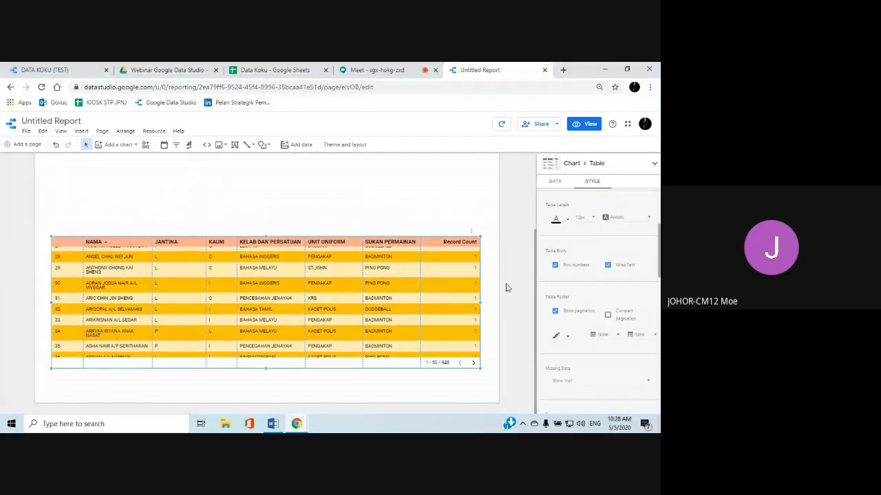
{"action": "scroll", "coordinate": [586, 285], "scroll_direction": "down", "scroll_amount": 2}
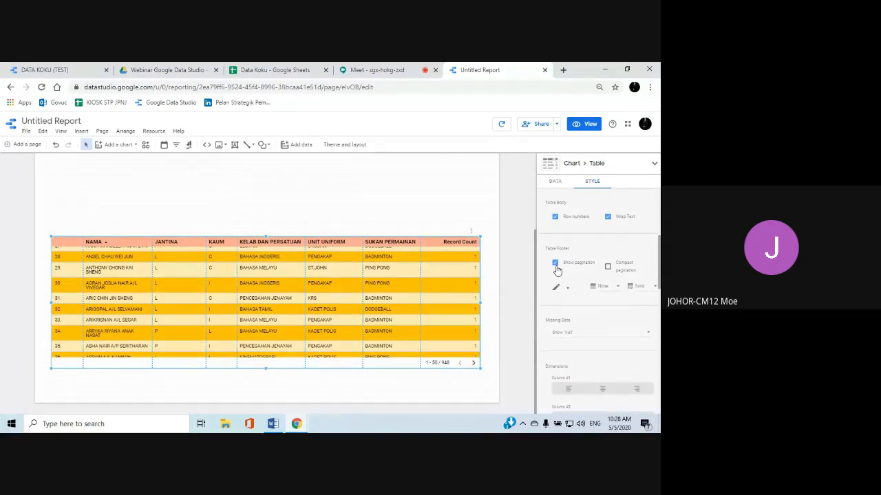
{"action": "scroll", "coordinate": [578, 289], "scroll_direction": "down", "scroll_amount": 3}
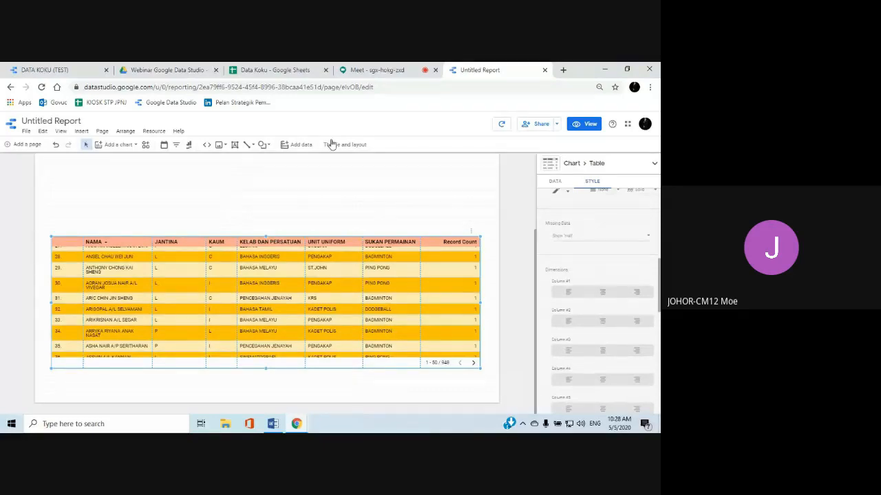
{"action": "left_click", "coordinate": [280, 71]}
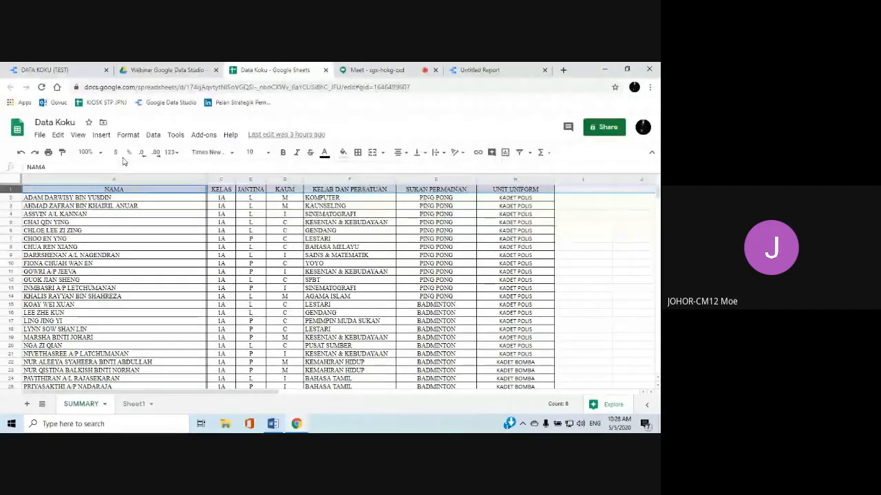
{"action": "left_click", "coordinate": [476, 71]}
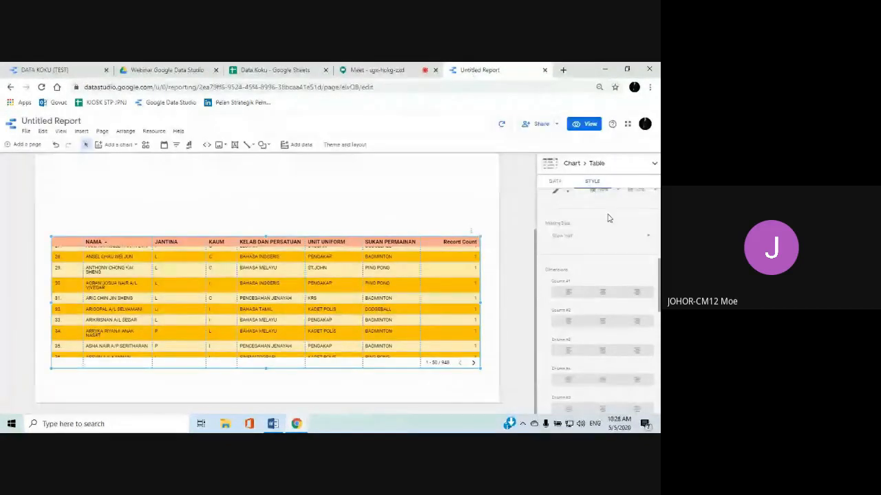
{"action": "left_click", "coordinate": [648, 240]}
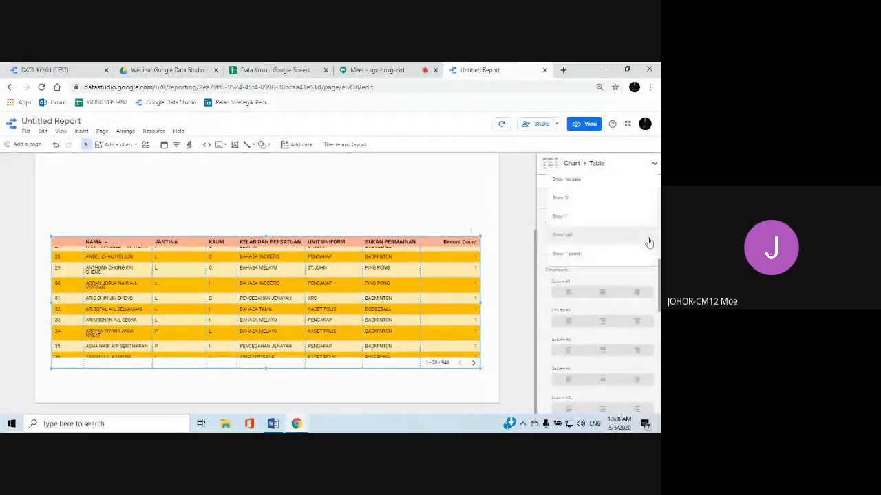
{"action": "left_click", "coordinate": [581, 182]}
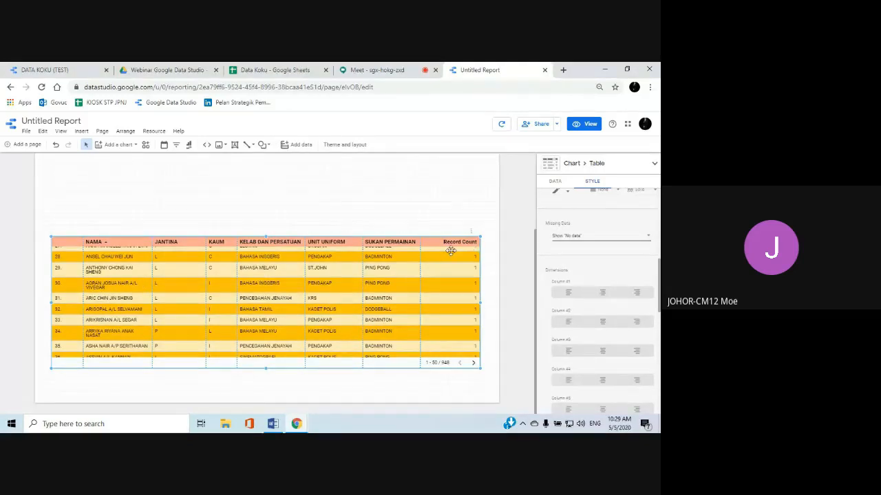
Center-align dimension columns 2 to 6 of the table, from JANTINA through SUKAN PERMAINAN
{"action": "scroll", "coordinate": [568, 263], "scroll_direction": "down", "scroll_amount": 1}
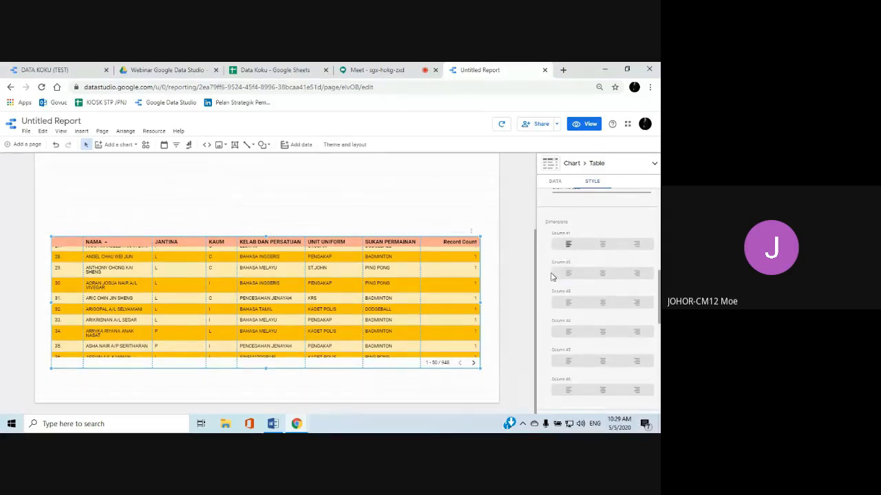
{"action": "left_click", "coordinate": [603, 274]}
{"action": "left_click", "coordinate": [603, 311]}
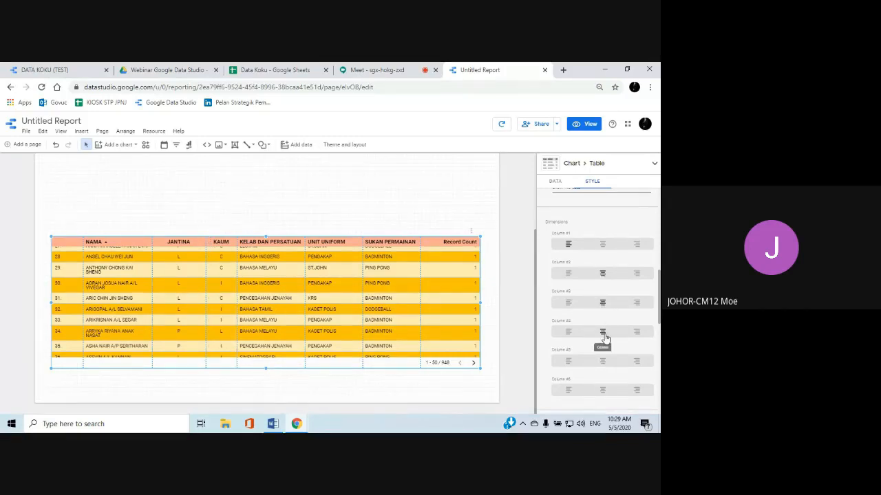
{"action": "left_click", "coordinate": [604, 333]}
{"action": "scroll", "coordinate": [606, 332], "scroll_direction": "down", "scroll_amount": 1}
{"action": "left_click", "coordinate": [604, 311]}
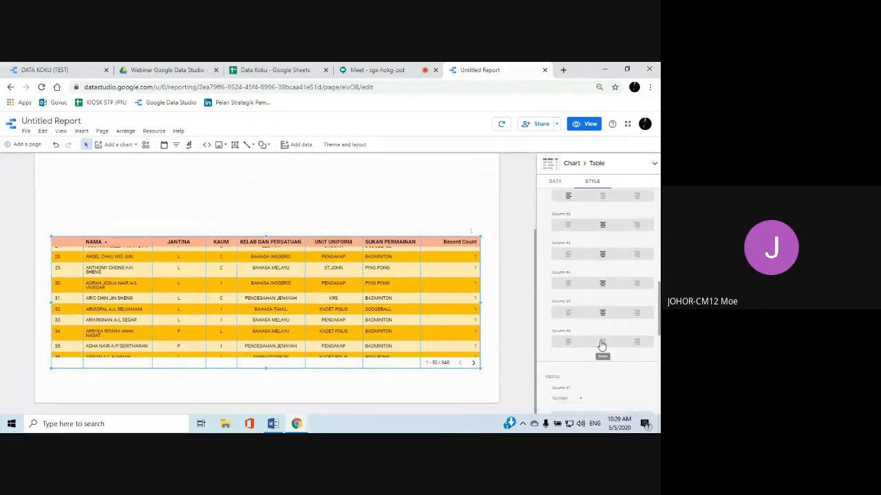
{"action": "left_click", "coordinate": [602, 342]}
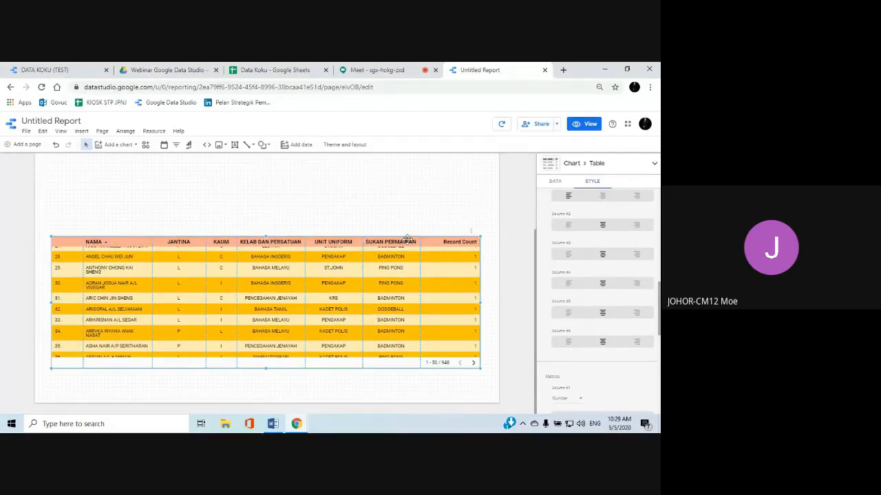
Center-align the Record Count metric column and widen the SUKAN PERMAINAN column slightly
{"action": "scroll", "coordinate": [597, 265], "scroll_direction": "down", "scroll_amount": 2}
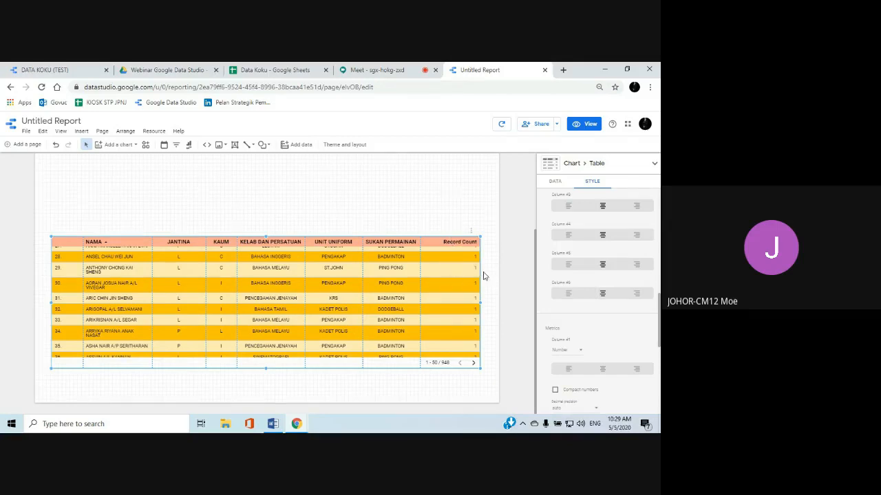
{"action": "scroll", "coordinate": [560, 306], "scroll_direction": "down", "scroll_amount": 1}
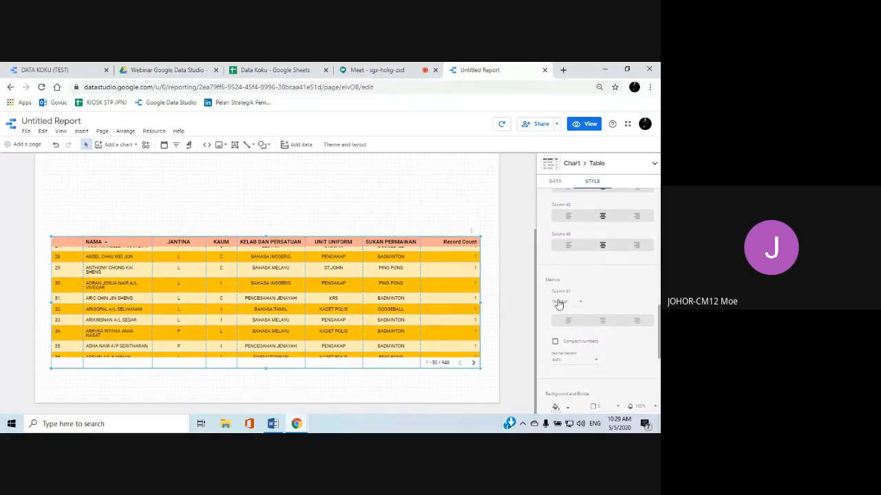
{"action": "left_click", "coordinate": [603, 322]}
{"action": "left_click_drag", "start_coordinate": [417, 313], "coordinate": [424, 312]}
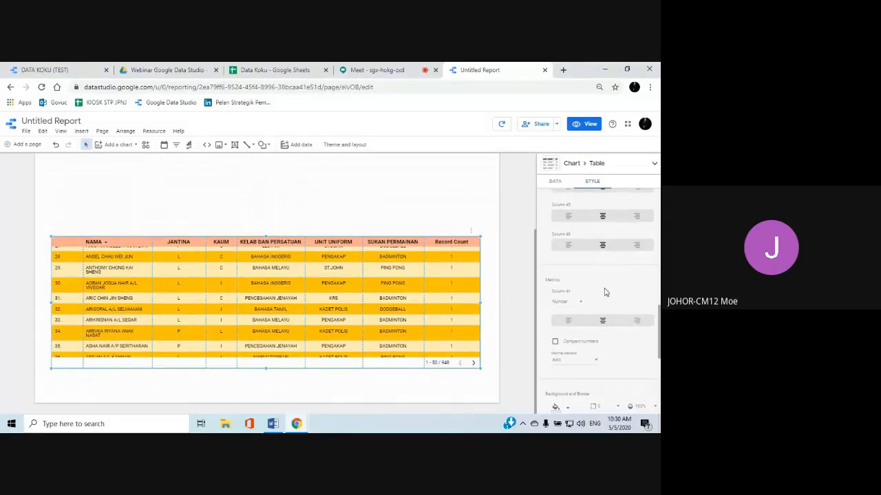
Add a black border around the table and preview the report before returning to editing
{"action": "scroll", "coordinate": [605, 291], "scroll_direction": "down", "scroll_amount": 3}
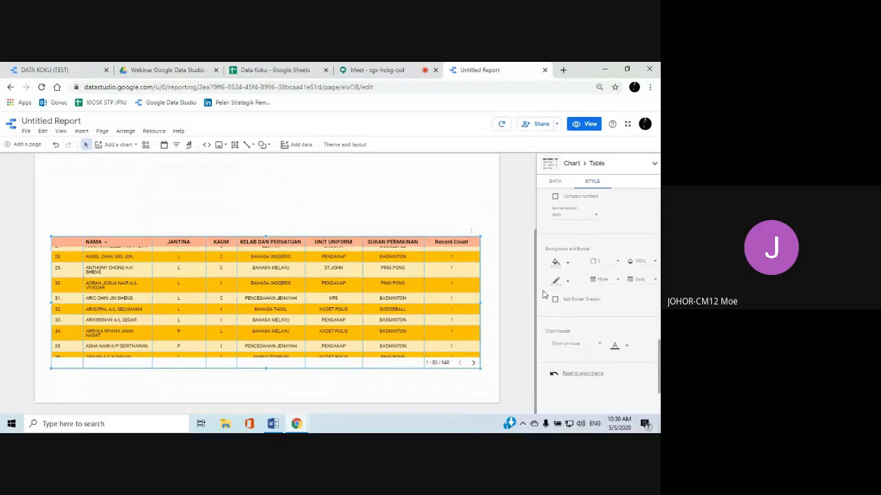
{"action": "left_click", "coordinate": [568, 282]}
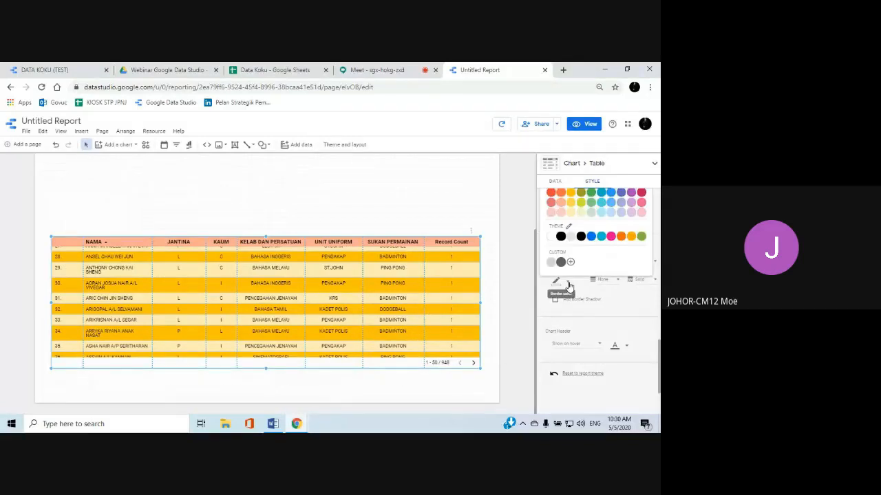
{"action": "left_click", "coordinate": [561, 236]}
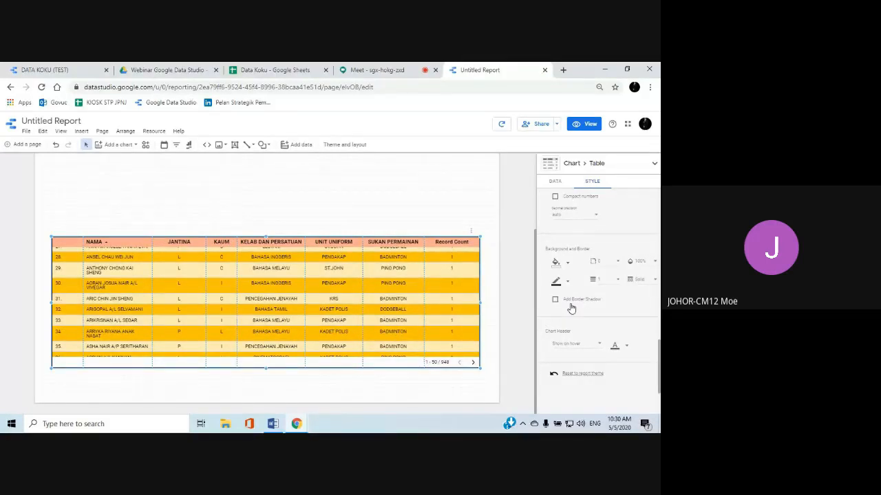
{"action": "scroll", "coordinate": [570, 309], "scroll_direction": "down", "scroll_amount": 1}
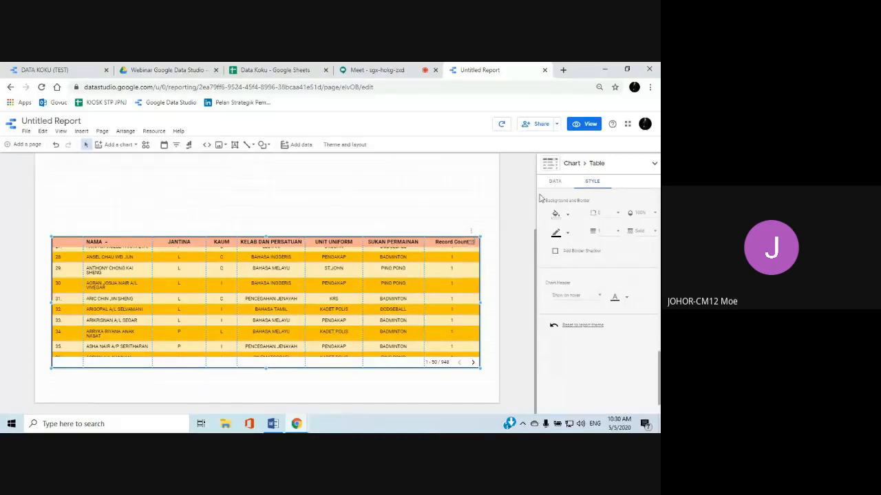
{"action": "left_click", "coordinate": [590, 125]}
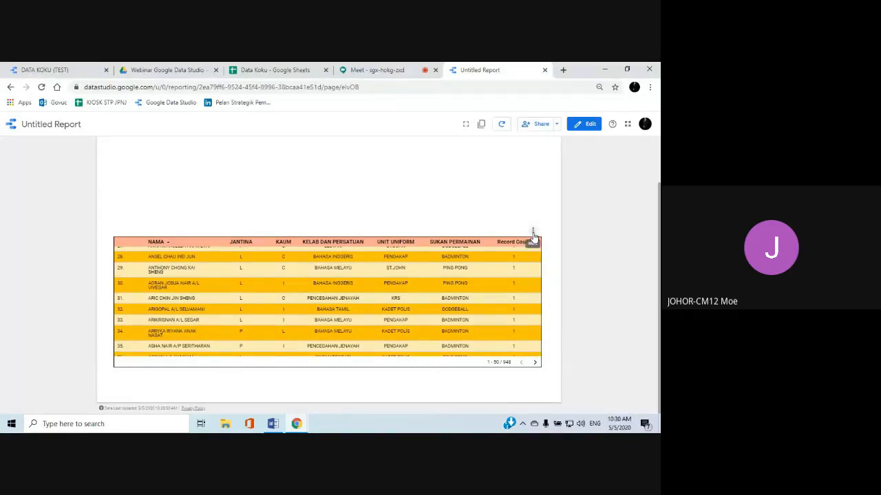
{"action": "left_click", "coordinate": [580, 127]}
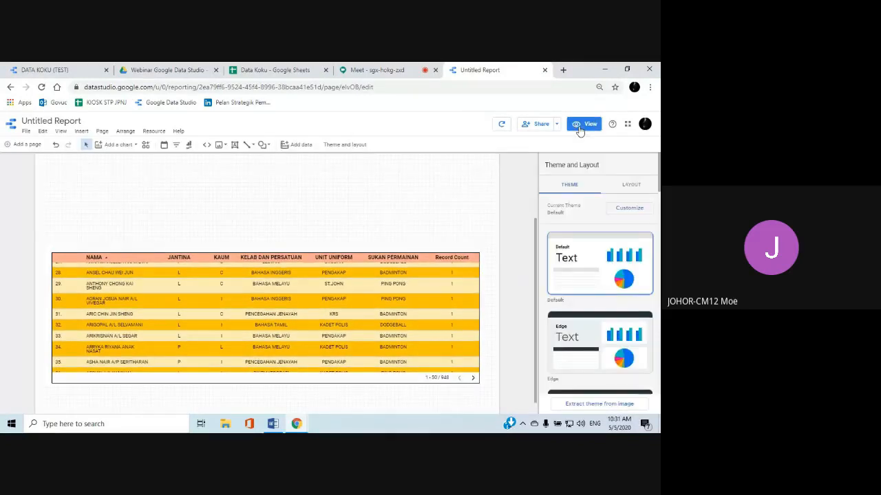
Try the table's chart header options Always show and Do not show, and set it back to Show on hover
{"action": "left_click", "coordinate": [417, 283]}
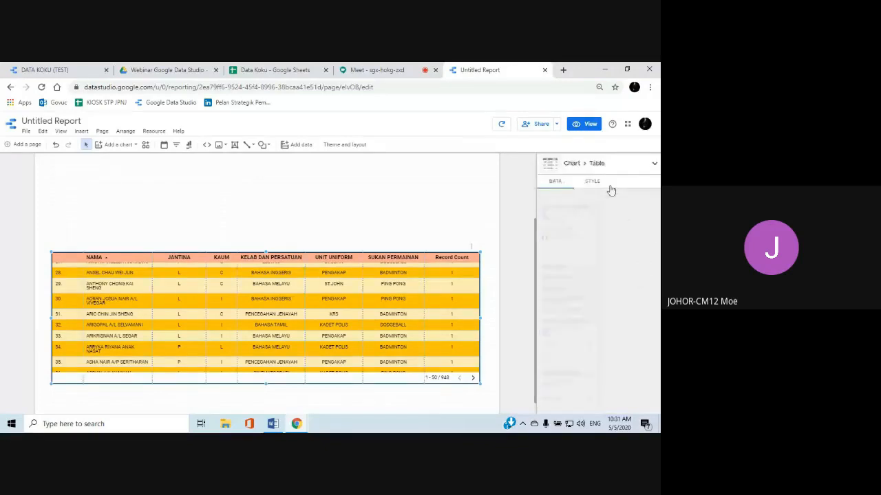
{"action": "left_click", "coordinate": [593, 182]}
{"action": "scroll", "coordinate": [589, 256], "scroll_direction": "down", "scroll_amount": 10}
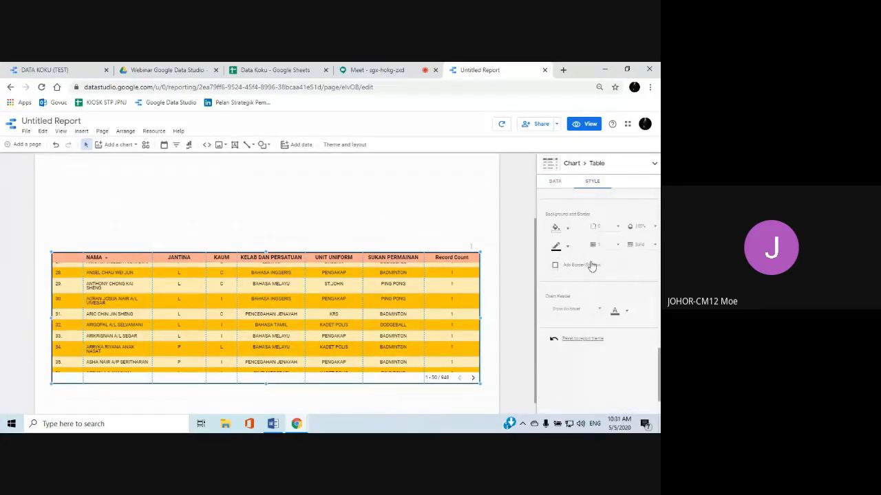
{"action": "scroll", "coordinate": [590, 265], "scroll_direction": "up", "scroll_amount": 1}
{"action": "scroll", "coordinate": [590, 270], "scroll_direction": "down", "scroll_amount": 1}
{"action": "left_click", "coordinate": [599, 312]}
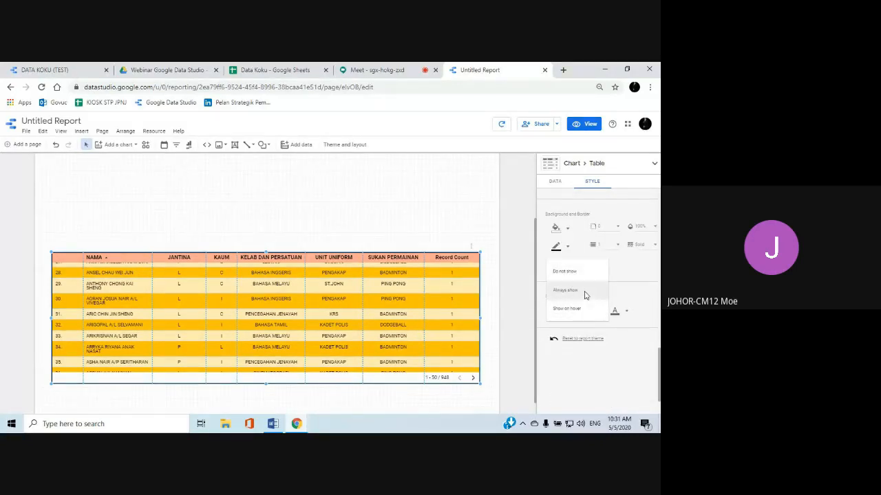
{"action": "left_click", "coordinate": [583, 292]}
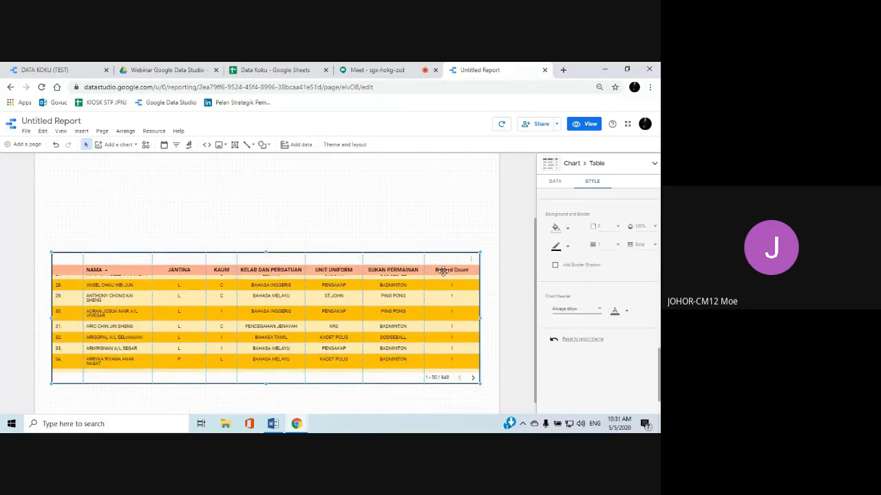
{"action": "left_click", "coordinate": [599, 311]}
{"action": "left_click", "coordinate": [582, 292]}
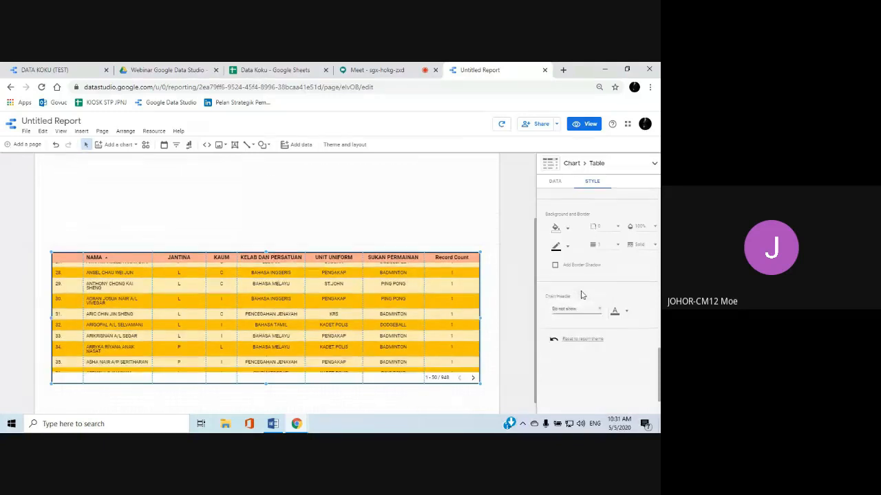
{"action": "left_click", "coordinate": [600, 314]}
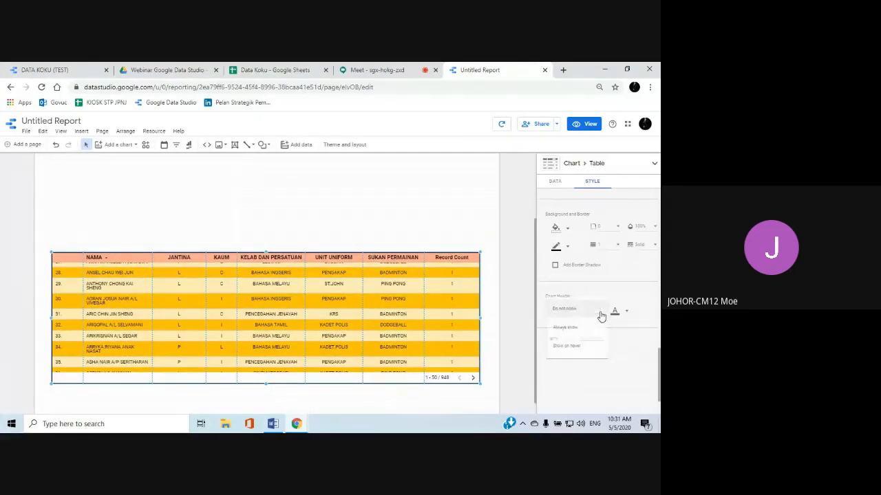
{"action": "left_click", "coordinate": [580, 352]}
Insert a filter control in the blank area above the table, over the NAMA and JANTINA columns, and keep it selected
{"action": "scroll", "coordinate": [358, 269], "scroll_direction": "up", "scroll_amount": 1}
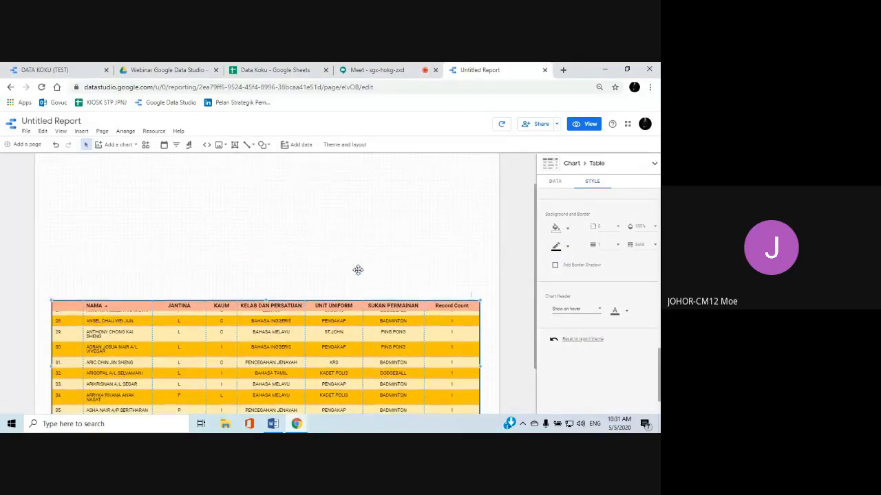
{"action": "scroll", "coordinate": [358, 272], "scroll_direction": "up", "scroll_amount": 1}
{"action": "scroll", "coordinate": [358, 273], "scroll_direction": "down", "scroll_amount": 2}
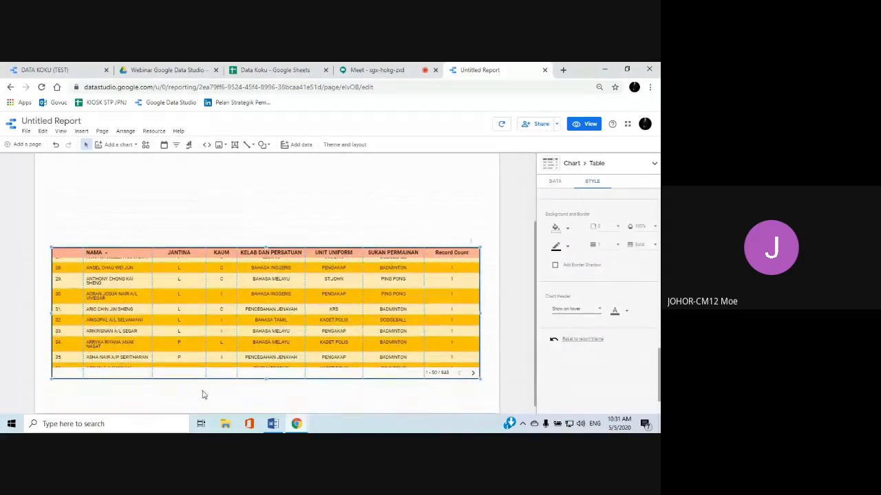
{"action": "scroll", "coordinate": [222, 241], "scroll_direction": "up", "scroll_amount": 1}
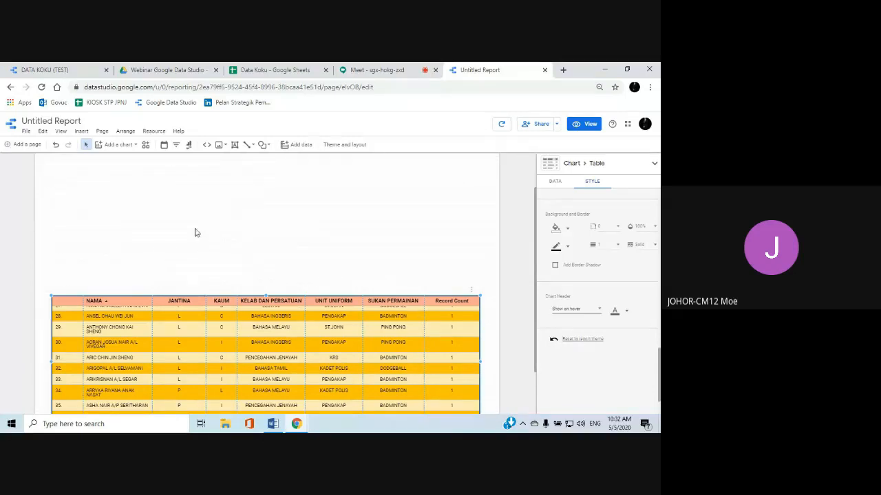
{"action": "left_click", "coordinate": [83, 133]}
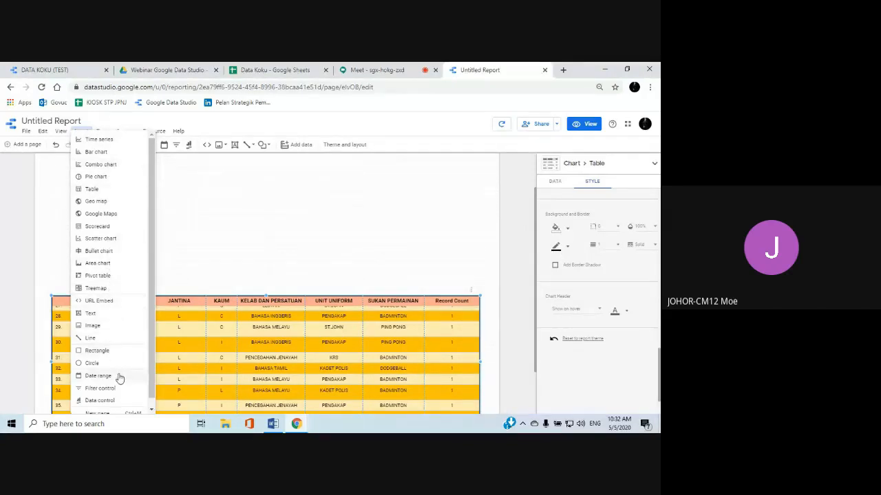
{"action": "mouse_move", "coordinate": [151, 358]}
{"action": "left_mouse_down"}
{"action": "mouse_move", "coordinate": [152, 366]}
{"action": "mouse_move", "coordinate": [154, 346]}
{"action": "left_mouse_up"}
{"action": "left_click", "coordinate": [110, 390]}
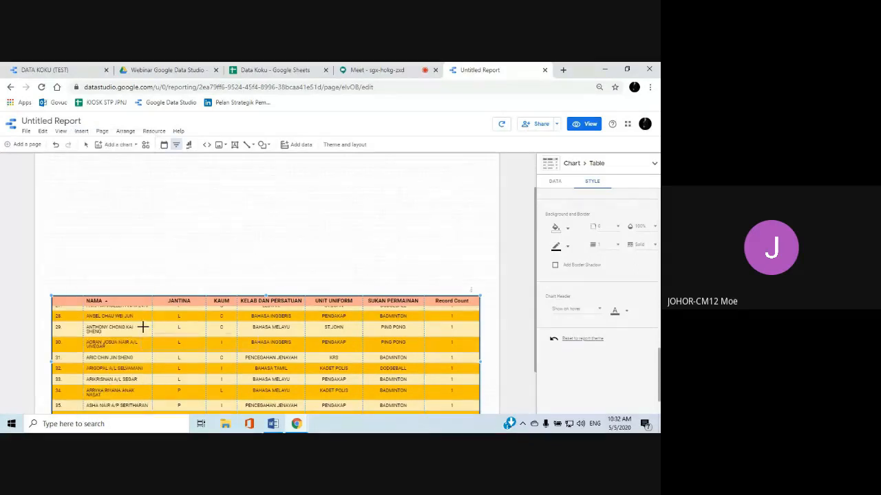
{"action": "left_click", "coordinate": [144, 245]}
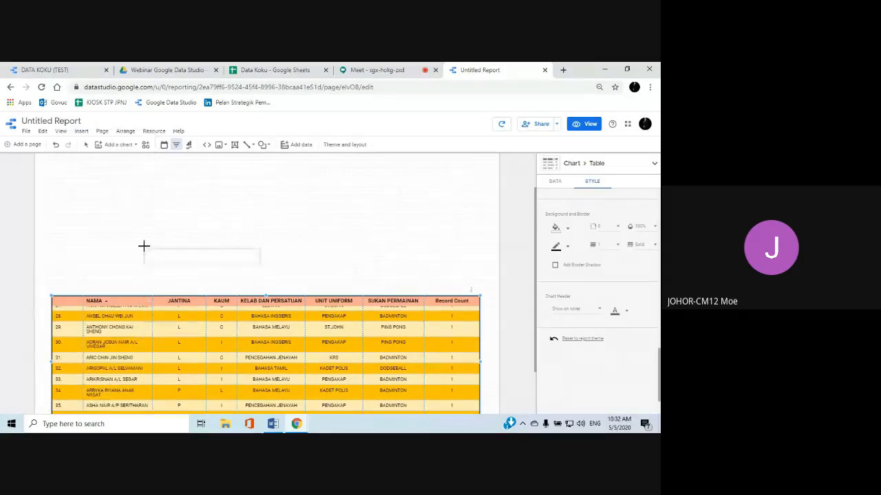
{"action": "left_click", "coordinate": [79, 178]}
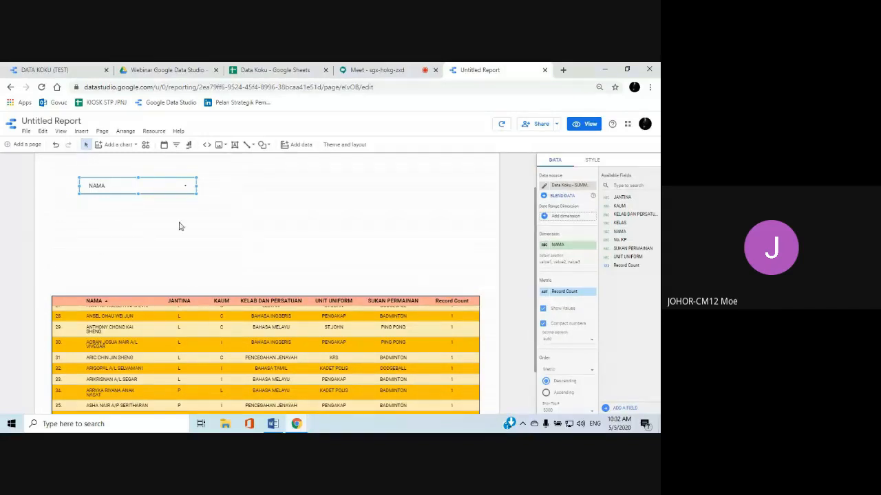
{"action": "left_click", "coordinate": [282, 253]}
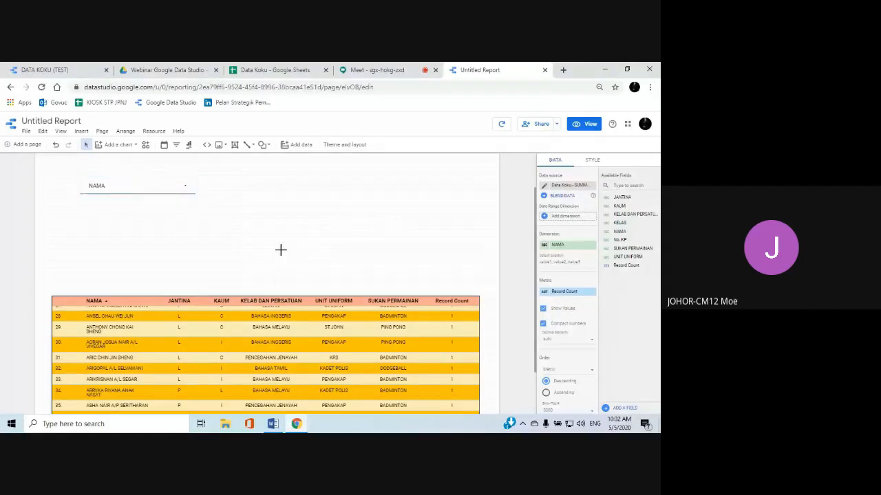
{"action": "left_click", "coordinate": [155, 190]}
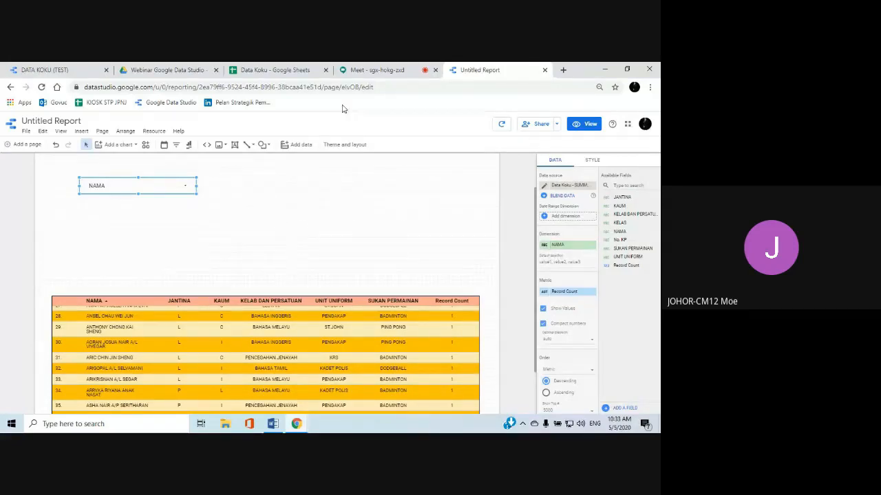
Check the column headings in the Data Koku spreadsheet and change the filter control's dimension to KELAS in the report
{"action": "left_click", "coordinate": [268, 72]}
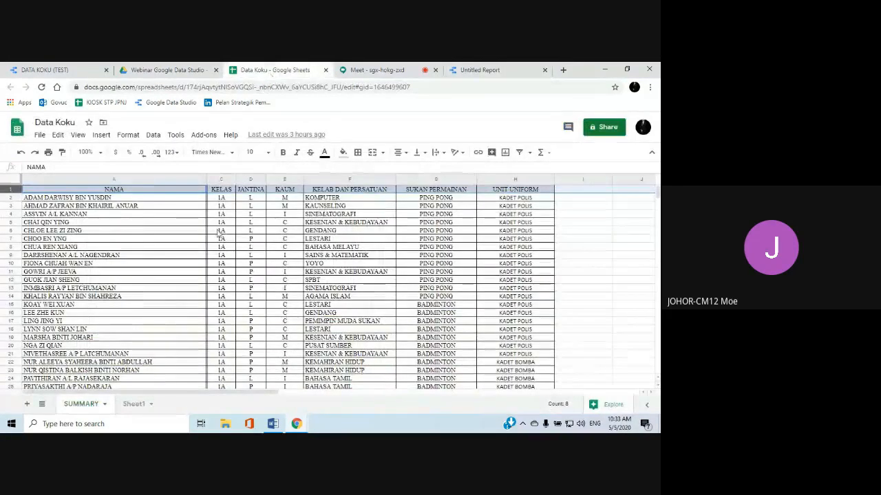
{"action": "left_click", "coordinate": [486, 70]}
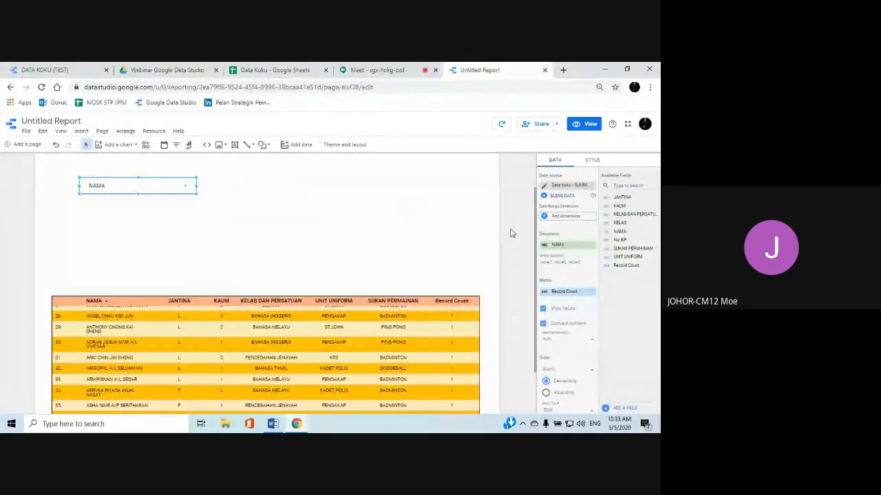
{"action": "left_click", "coordinate": [558, 247]}
{"action": "scroll", "coordinate": [578, 292], "scroll_direction": "down", "scroll_amount": 3}
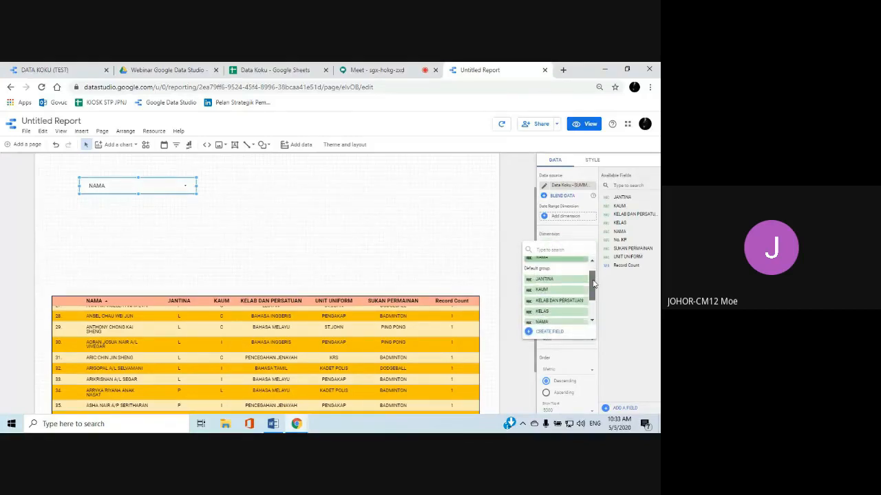
{"action": "left_click", "coordinate": [542, 286]}
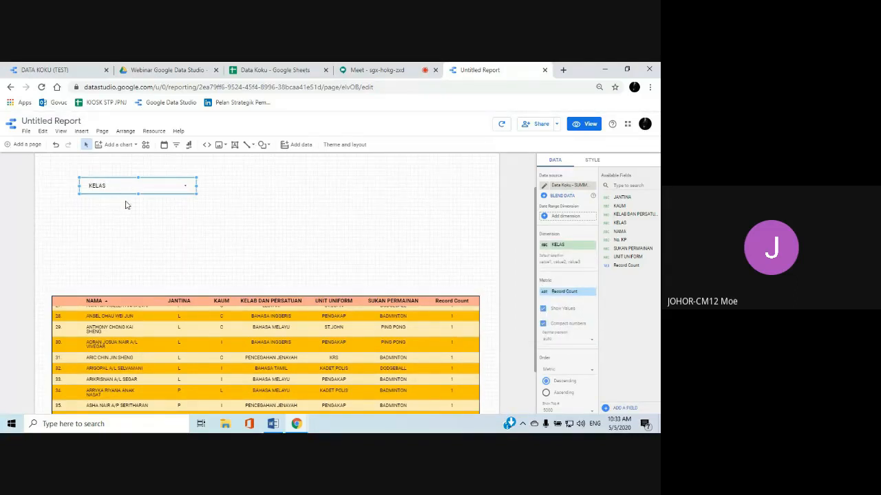
Preview the report, filter the table to class 2A only with the KELAS control, and return to editing
{"action": "left_click", "coordinate": [585, 126]}
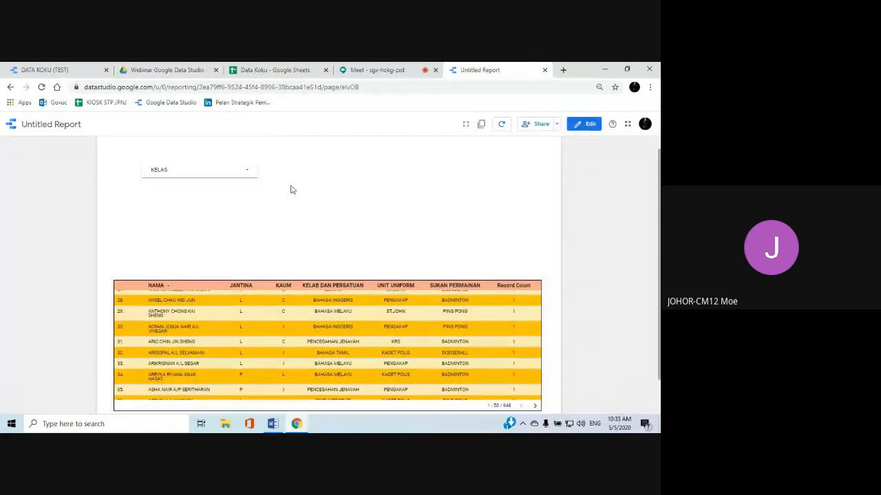
{"action": "left_click", "coordinate": [248, 172]}
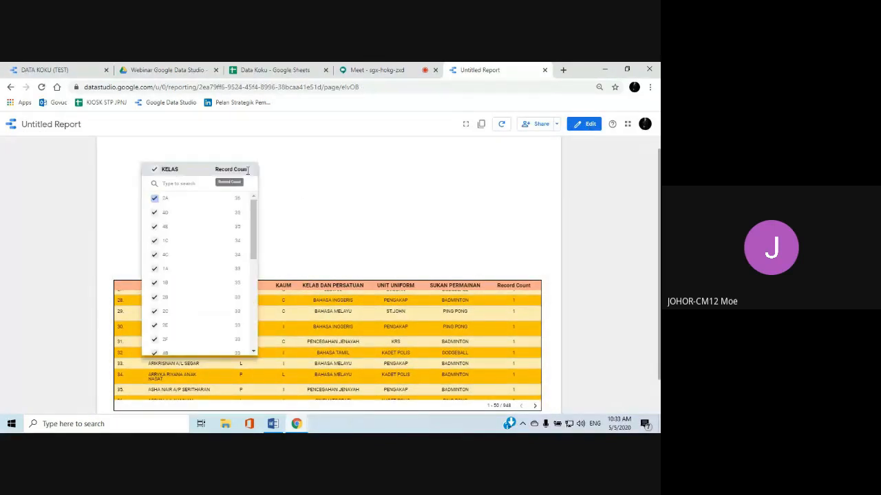
{"action": "mouse_move", "coordinate": [253, 217]}
{"action": "left_mouse_down"}
{"action": "mouse_move", "coordinate": [254, 306]}
{"action": "mouse_move", "coordinate": [254, 203]}
{"action": "left_mouse_up"}
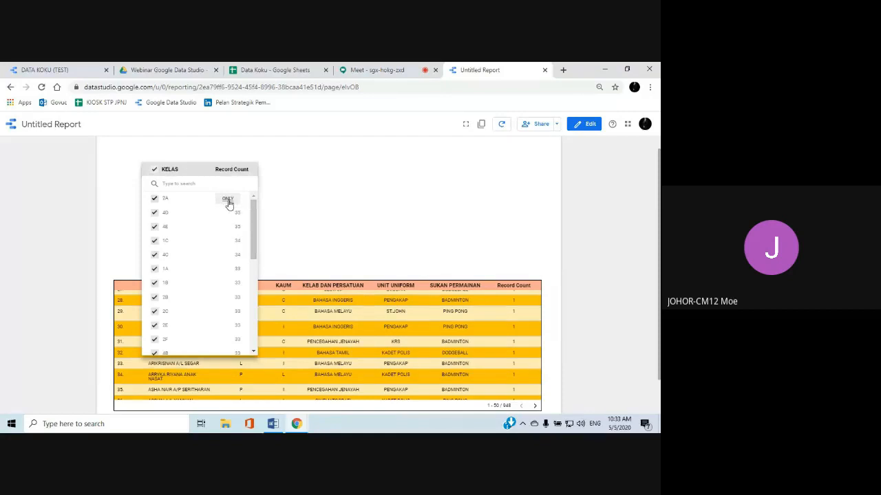
{"action": "left_click", "coordinate": [227, 200]}
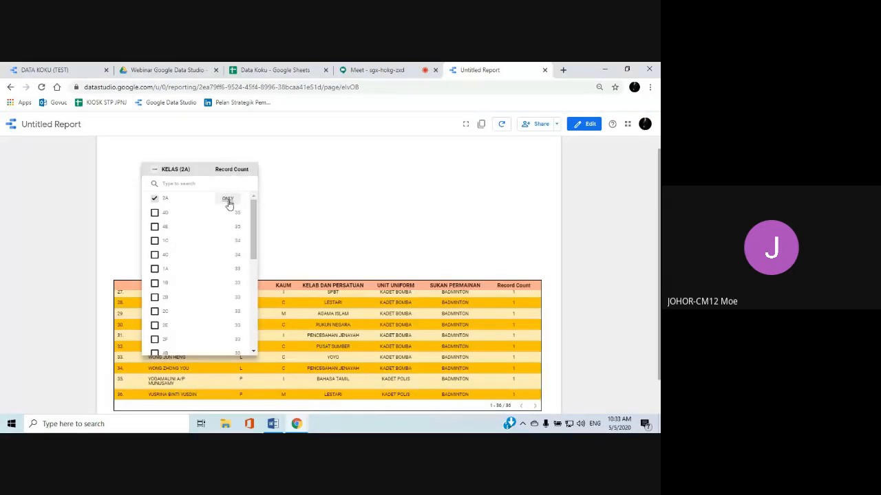
{"action": "left_click", "coordinate": [296, 209]}
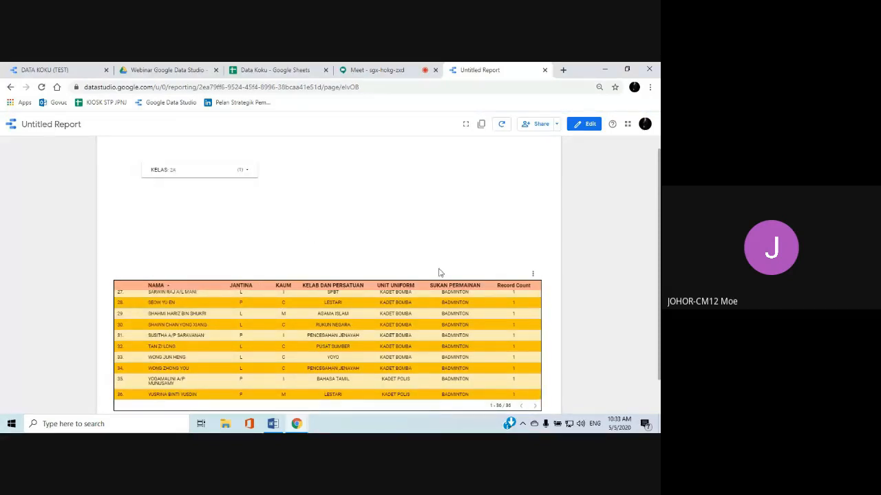
{"action": "scroll", "coordinate": [348, 353], "scroll_direction": "up", "scroll_amount": 10}
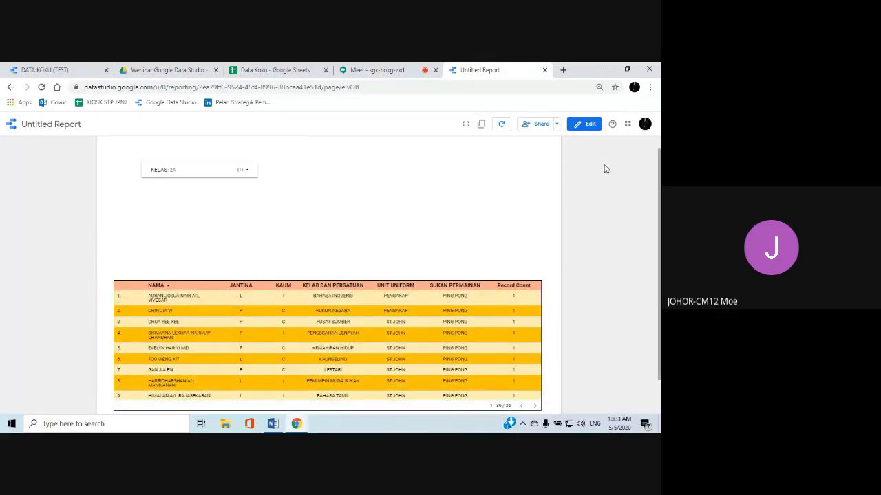
{"action": "left_click", "coordinate": [589, 126]}
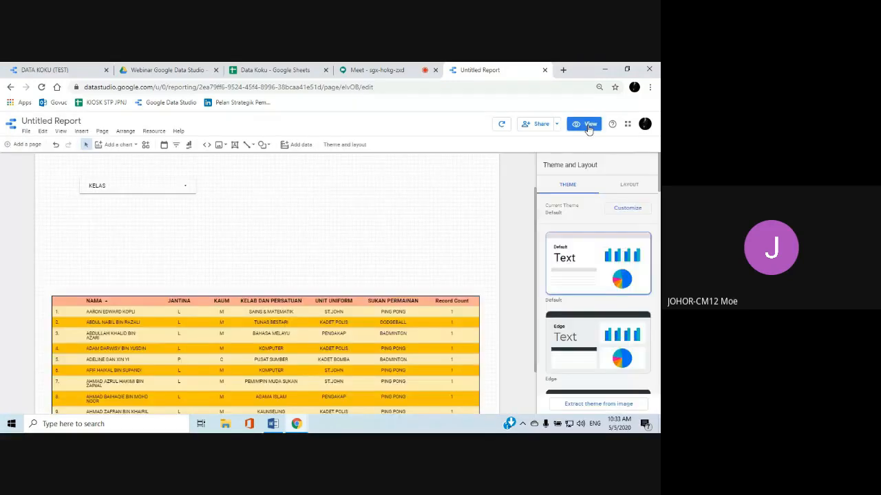
Set the sort direction of the KELAS filter control to Ascending
{"action": "left_click", "coordinate": [124, 188]}
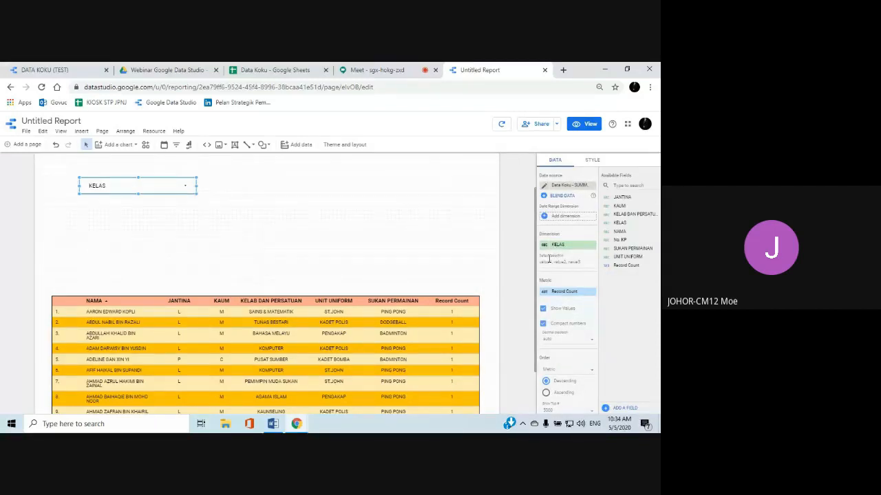
{"action": "scroll", "coordinate": [556, 254], "scroll_direction": "down", "scroll_amount": 1}
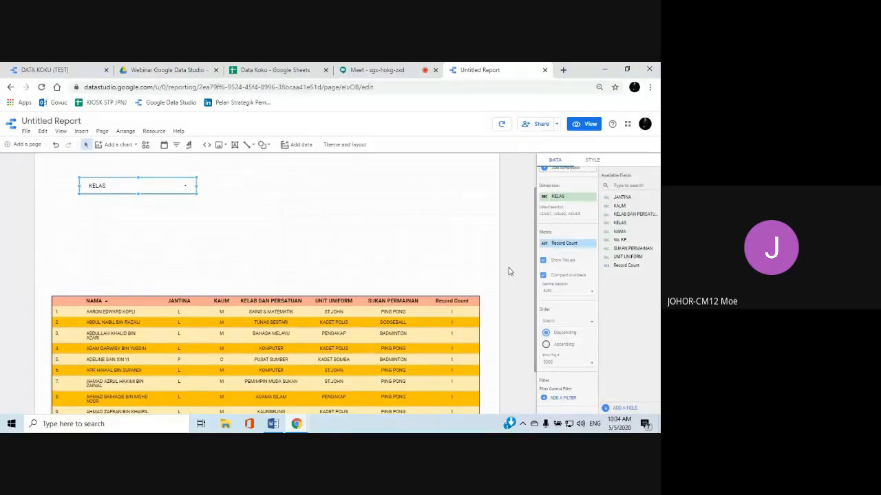
{"action": "scroll", "coordinate": [570, 253], "scroll_direction": "down", "scroll_amount": 1}
{"action": "scroll", "coordinate": [569, 254], "scroll_direction": "down", "scroll_amount": 1}
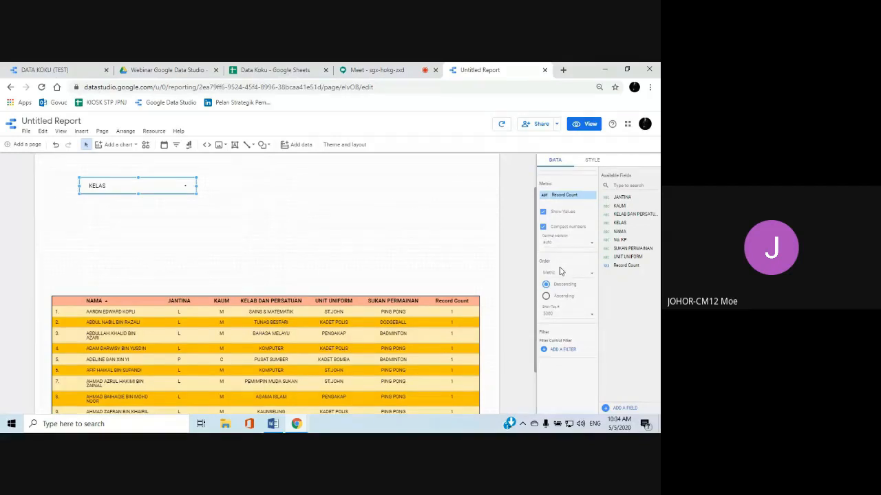
{"action": "scroll", "coordinate": [561, 271], "scroll_direction": "down", "scroll_amount": 2}
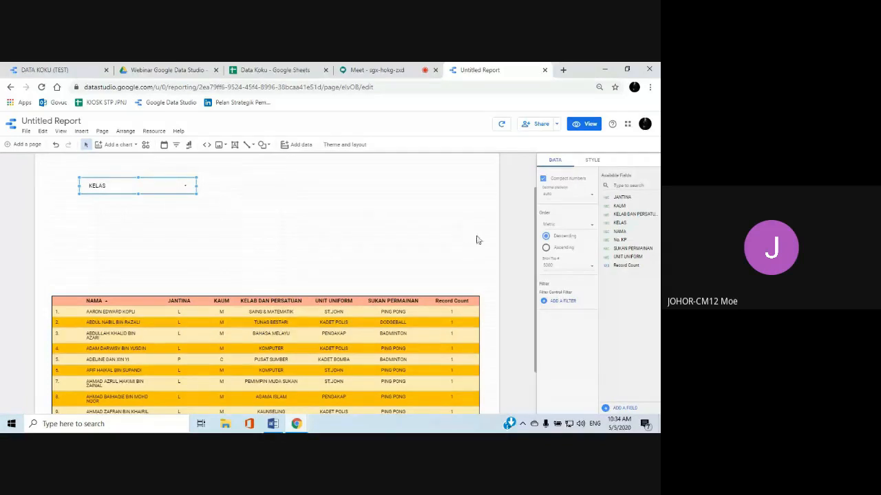
{"action": "left_click", "coordinate": [545, 249]}
Preview the report to check the order of classes in the KELAS list, and return to editing
{"action": "left_click", "coordinate": [576, 131]}
{"action": "left_click", "coordinate": [249, 175]}
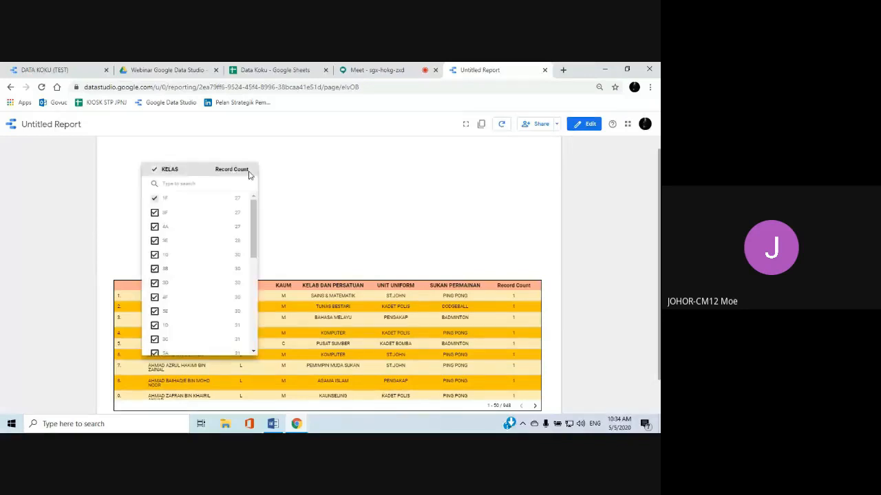
{"action": "mouse_move", "coordinate": [252, 217]}
{"action": "left_mouse_down"}
{"action": "mouse_move", "coordinate": [251, 234]}
{"action": "mouse_move", "coordinate": [252, 206]}
{"action": "left_mouse_up"}
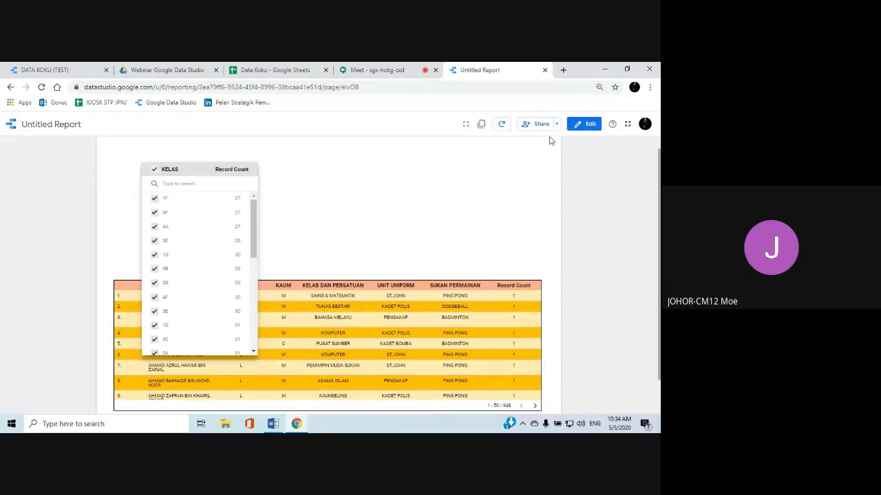
{"action": "left_click", "coordinate": [588, 127]}
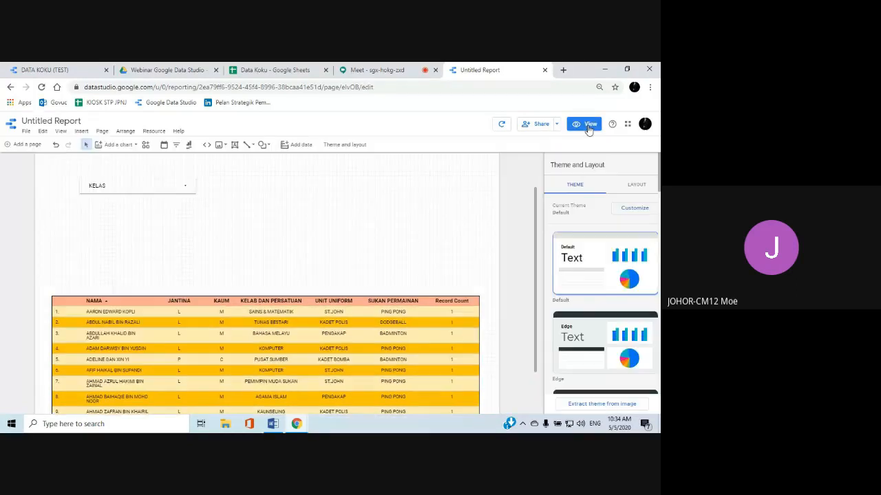
Order the KELAS filter control's values by Dimension instead of Metric
{"action": "left_click", "coordinate": [117, 186]}
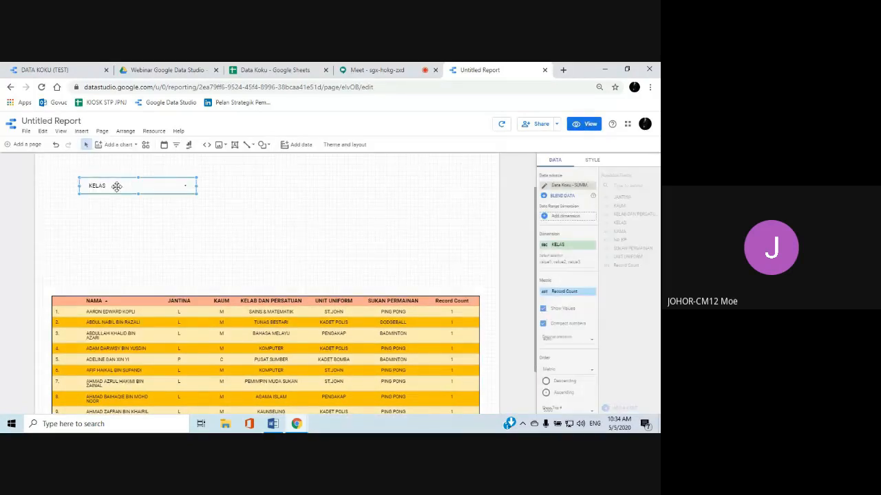
{"action": "scroll", "coordinate": [533, 278], "scroll_direction": "down", "scroll_amount": 2}
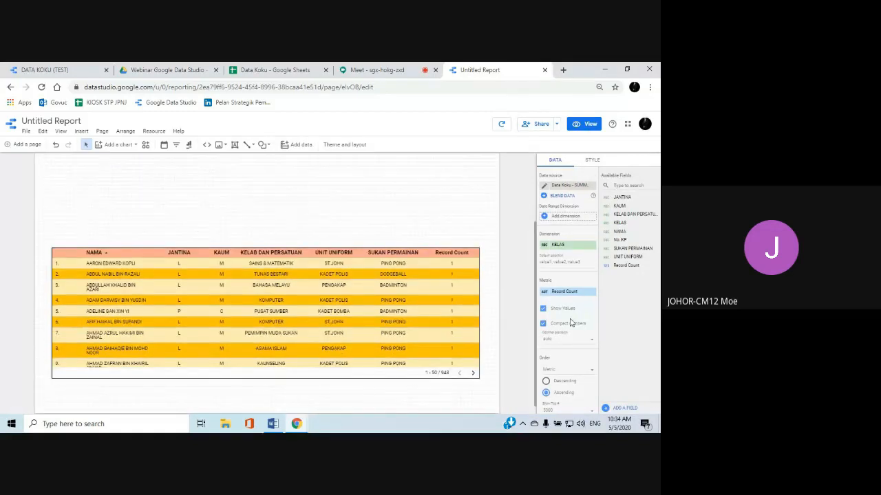
{"action": "scroll", "coordinate": [571, 324], "scroll_direction": "down", "scroll_amount": 3}
{"action": "scroll", "coordinate": [570, 323], "scroll_direction": "up", "scroll_amount": 2}
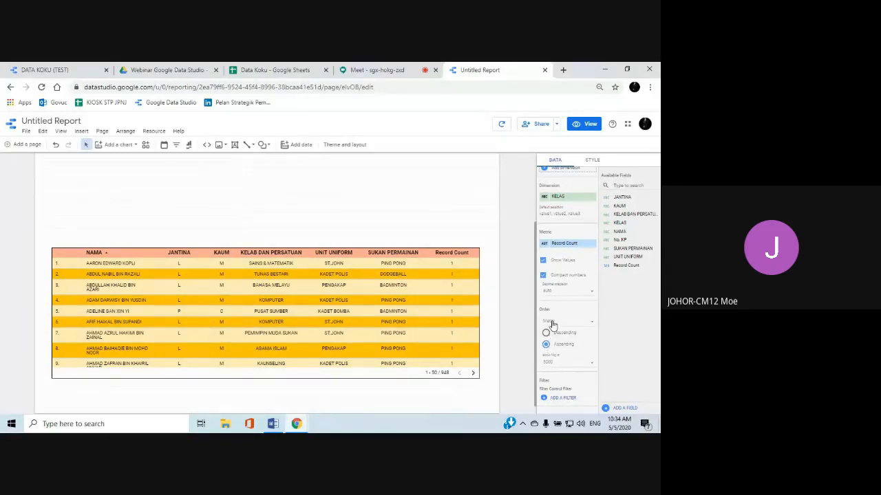
{"action": "left_click", "coordinate": [589, 326]}
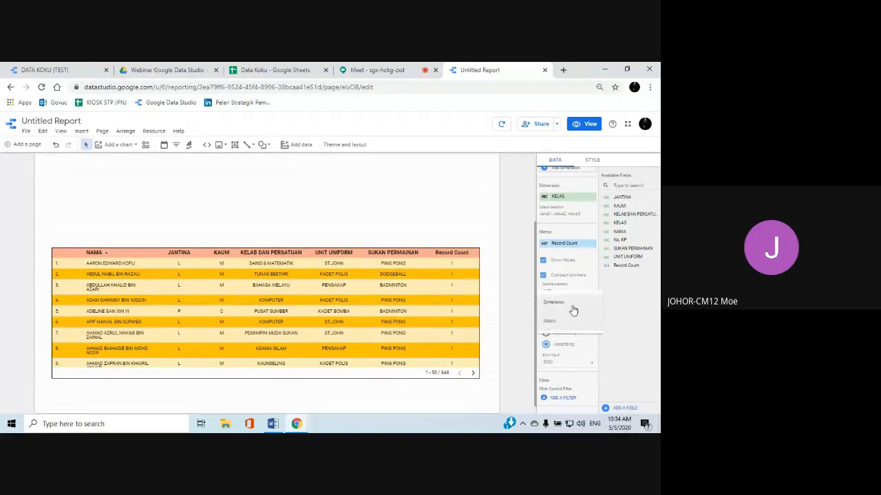
{"action": "left_click", "coordinate": [570, 305]}
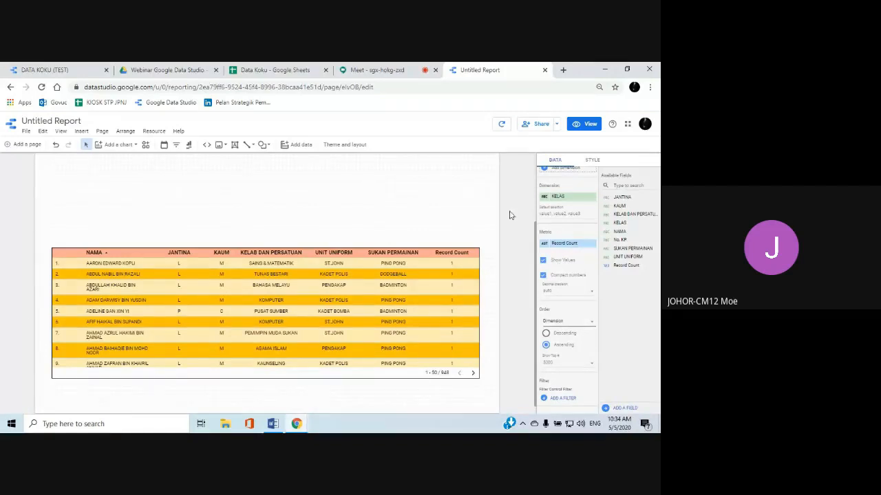
Preview the report again and examine the KELAS list ordered by class name before returning to editing
{"action": "scroll", "coordinate": [384, 234], "scroll_direction": "up", "scroll_amount": 2}
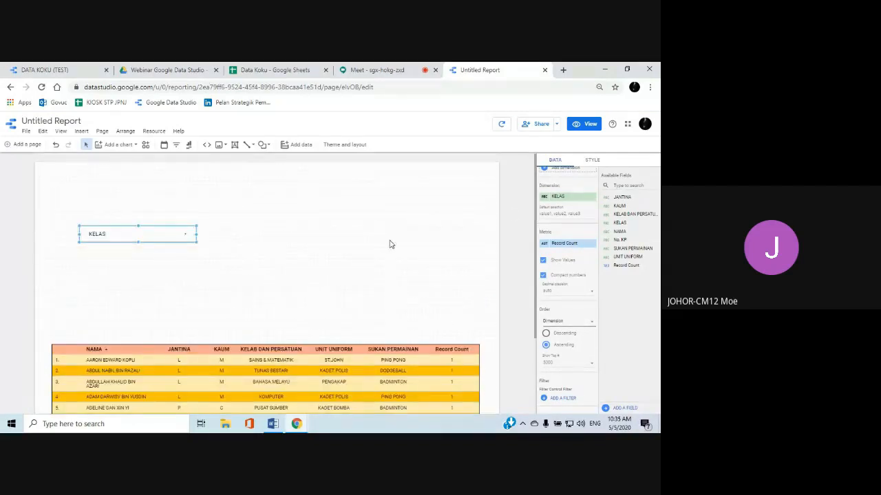
{"action": "left_click", "coordinate": [576, 127]}
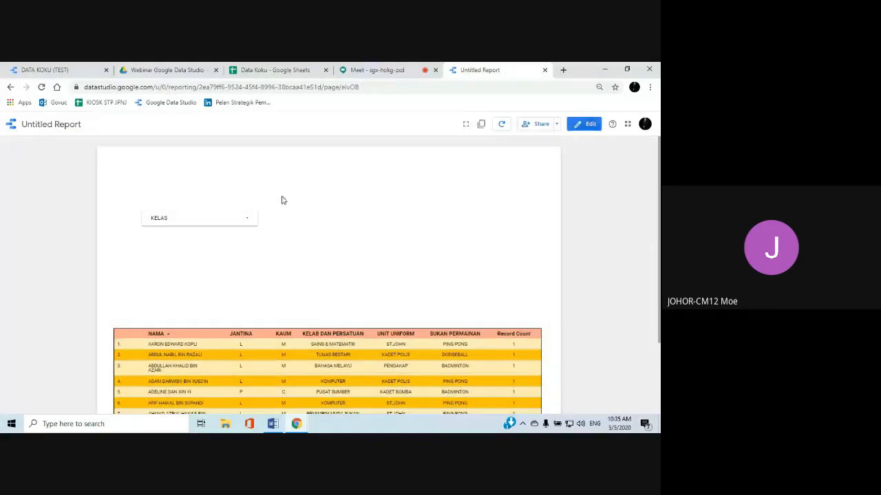
{"action": "left_click", "coordinate": [246, 221]}
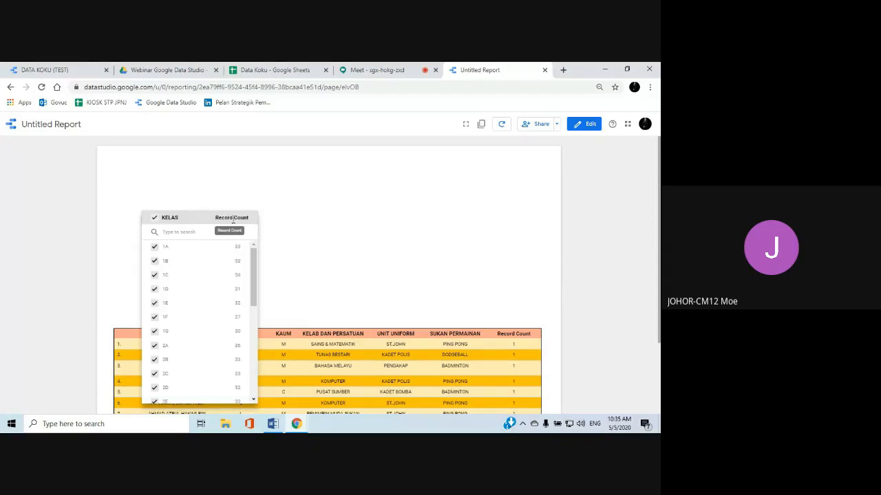
{"action": "left_click", "coordinate": [574, 124]}
Review the KELAS filter control's order options, reselecting Dimension and Ascending
{"action": "left_click", "coordinate": [94, 233]}
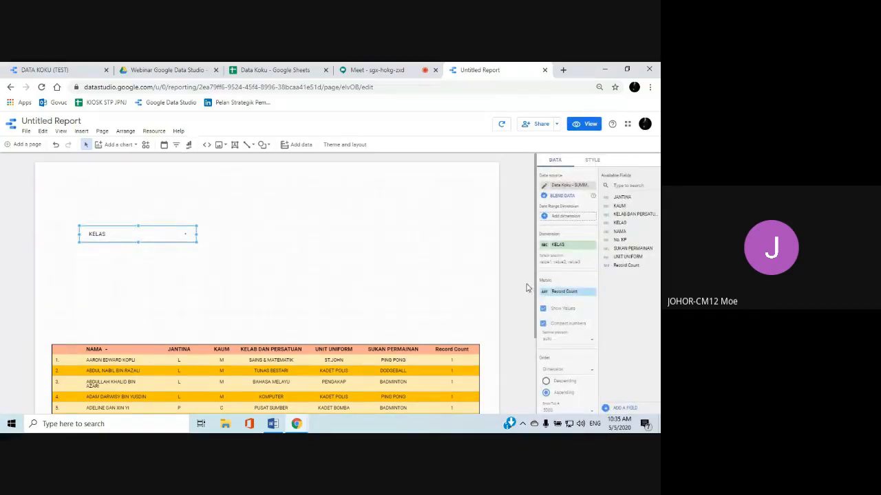
{"action": "scroll", "coordinate": [544, 286], "scroll_direction": "down", "scroll_amount": 2}
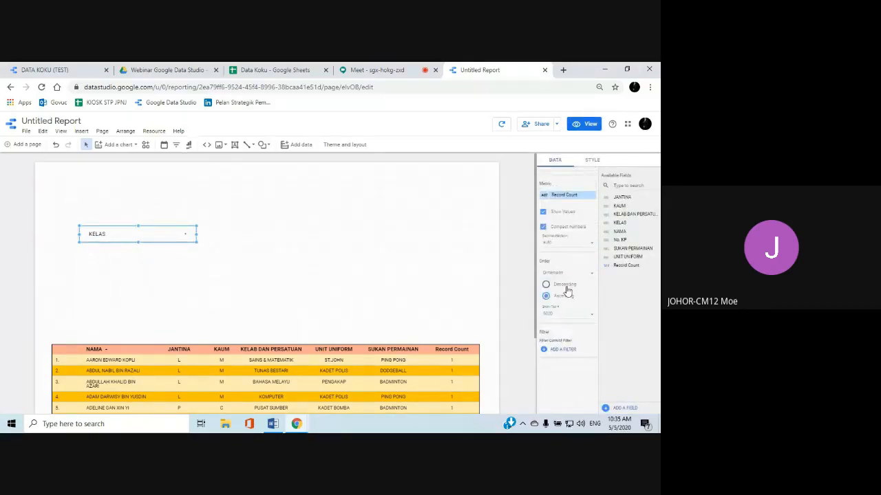
{"action": "scroll", "coordinate": [565, 286], "scroll_direction": "down", "scroll_amount": 2}
{"action": "left_click", "coordinate": [593, 277]}
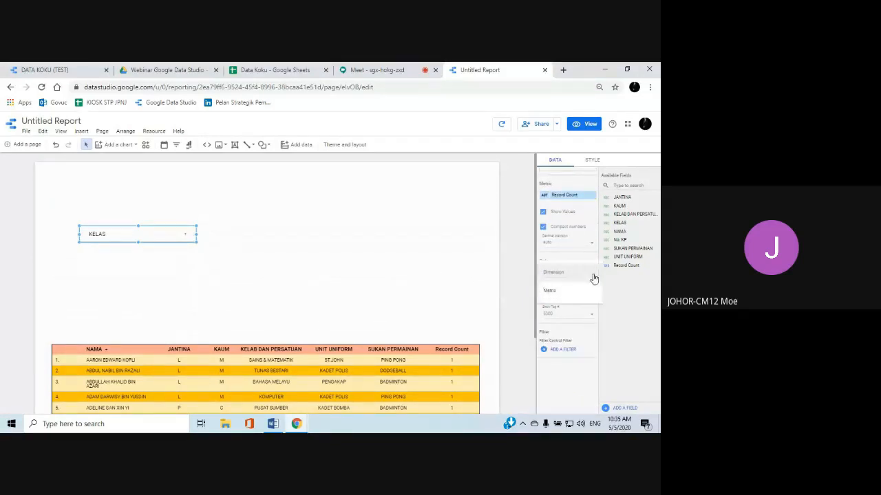
{"action": "left_click", "coordinate": [556, 275]}
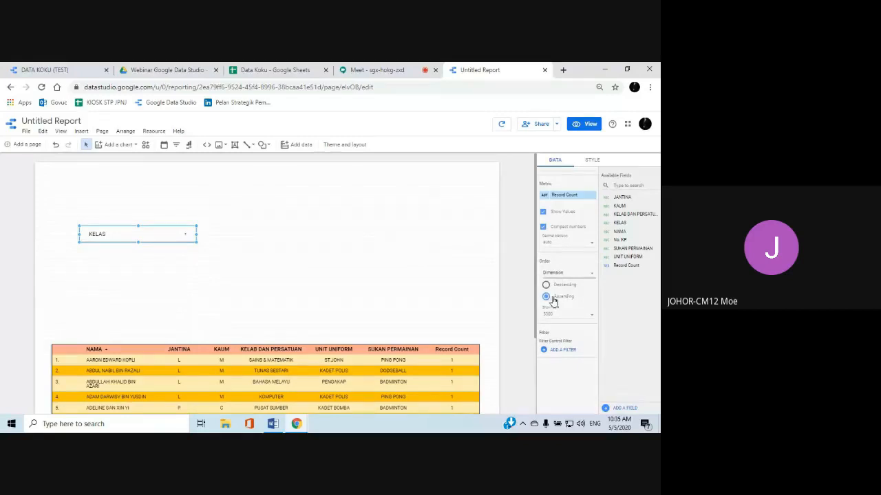
{"action": "left_click", "coordinate": [546, 297]}
Reselect the KELAS filter control, look over its data settings and open its style settings
{"action": "left_click", "coordinate": [319, 299]}
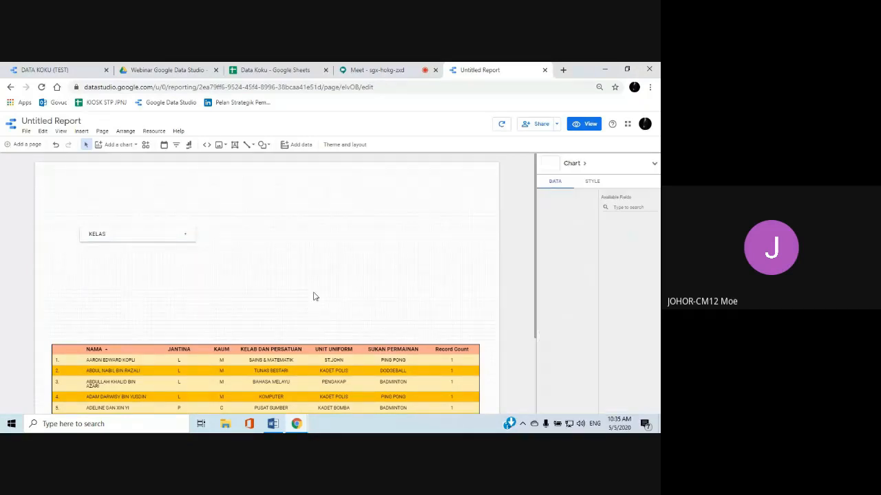
{"action": "left_click", "coordinate": [156, 236]}
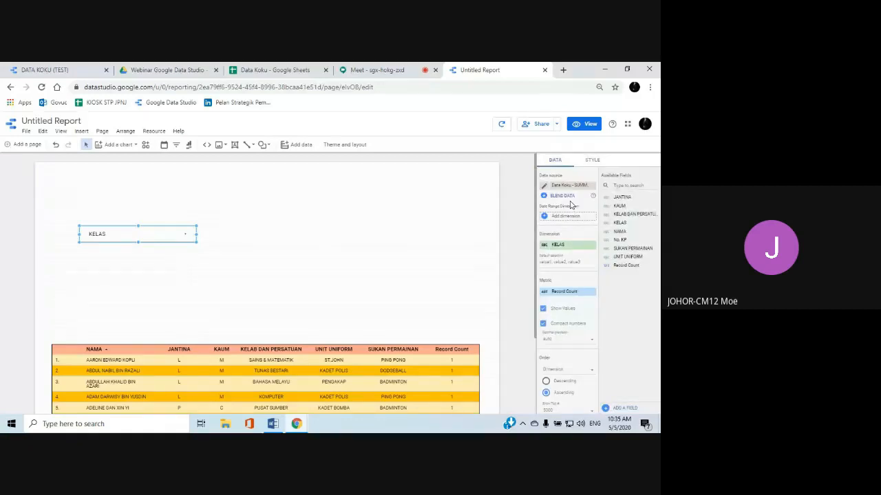
{"action": "scroll", "coordinate": [564, 285], "scroll_direction": "down", "scroll_amount": 3}
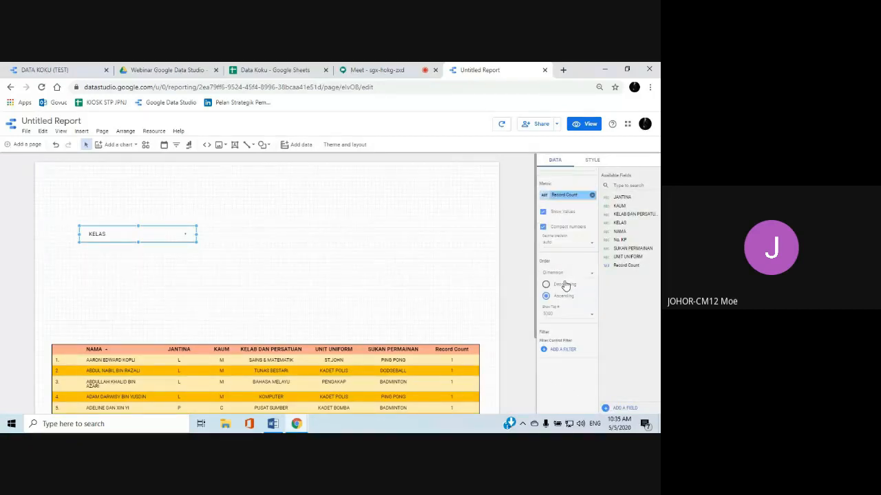
{"action": "scroll", "coordinate": [564, 285], "scroll_direction": "up", "scroll_amount": 3}
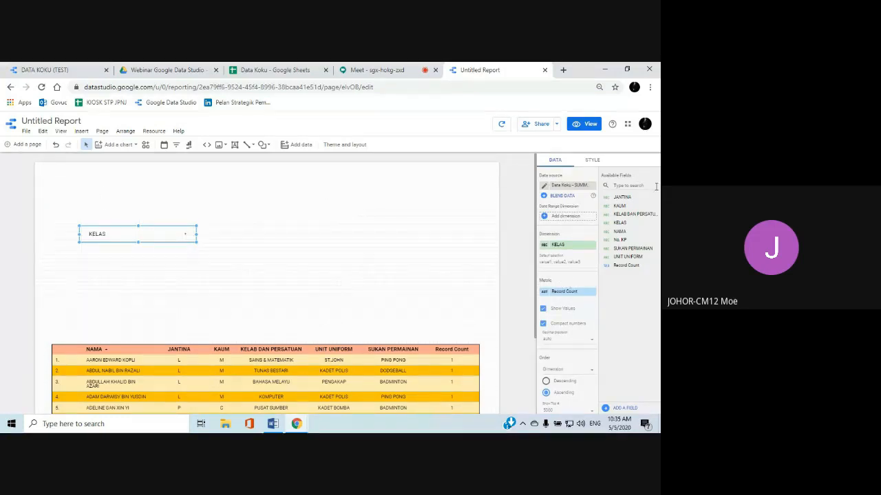
{"action": "left_click", "coordinate": [592, 162]}
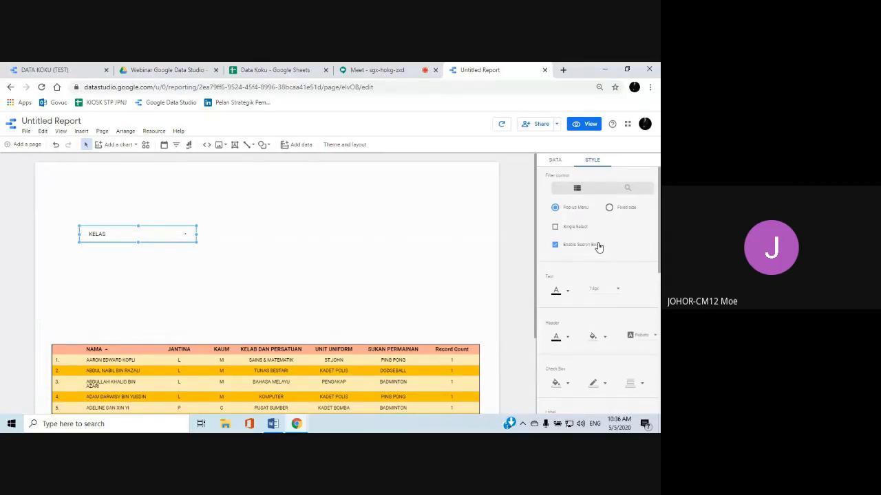
Look over the KELAS filter control's style settings, including selection options, text, header, check box, label and background
{"action": "scroll", "coordinate": [597, 259], "scroll_direction": "down", "scroll_amount": 1}
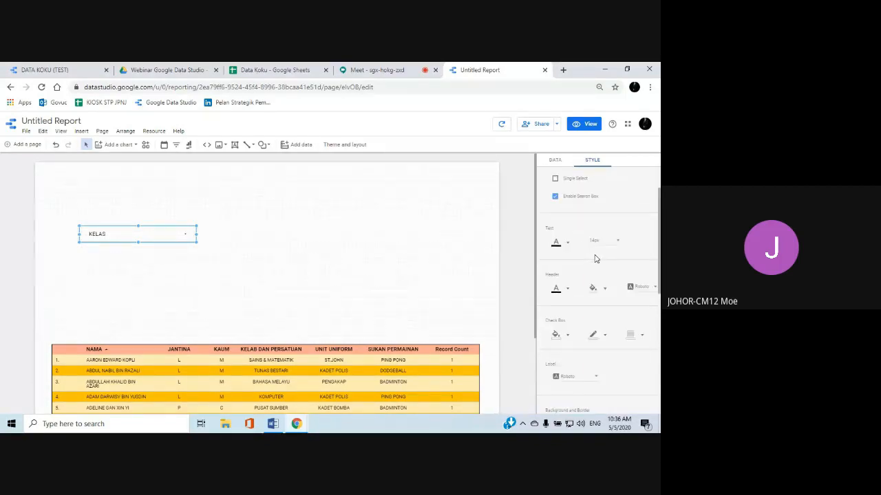
{"action": "scroll", "coordinate": [597, 259], "scroll_direction": "up", "scroll_amount": 1}
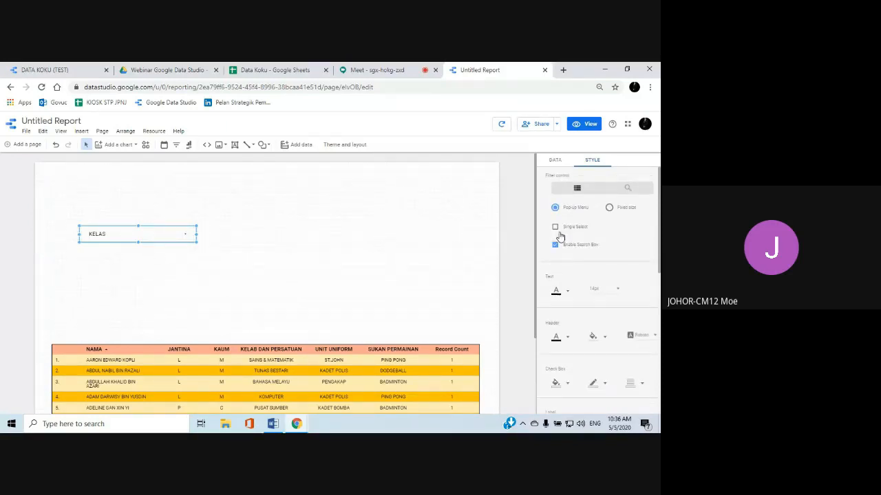
{"action": "scroll", "coordinate": [560, 236], "scroll_direction": "down", "scroll_amount": 1}
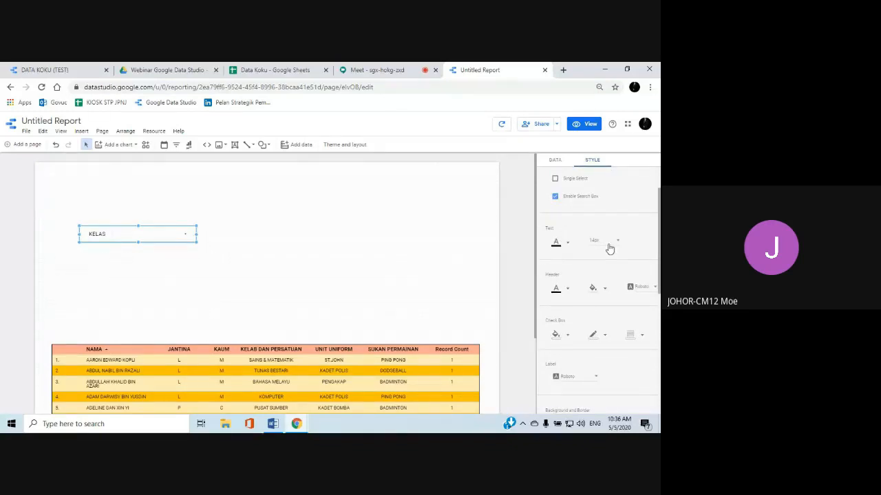
{"action": "scroll", "coordinate": [609, 248], "scroll_direction": "down", "scroll_amount": 1}
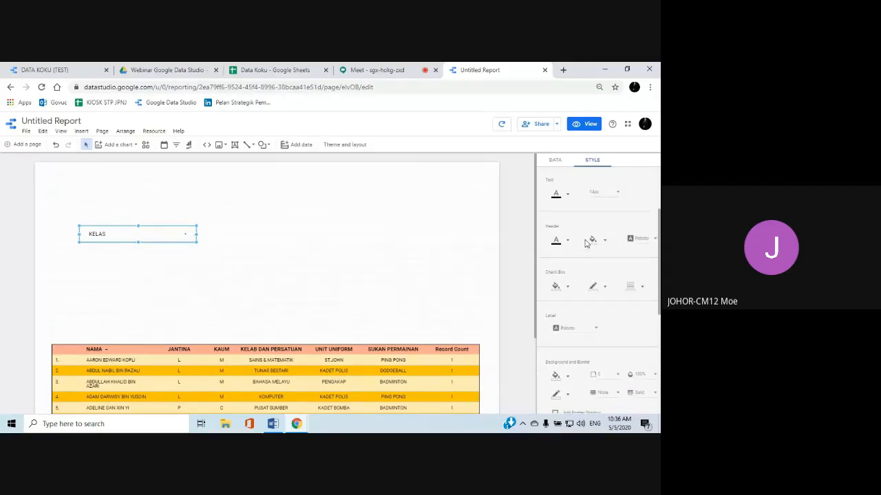
{"action": "scroll", "coordinate": [580, 244], "scroll_direction": "up", "scroll_amount": 1}
{"action": "scroll", "coordinate": [580, 243], "scroll_direction": "down", "scroll_amount": 1}
{"action": "scroll", "coordinate": [574, 235], "scroll_direction": "down", "scroll_amount": 1}
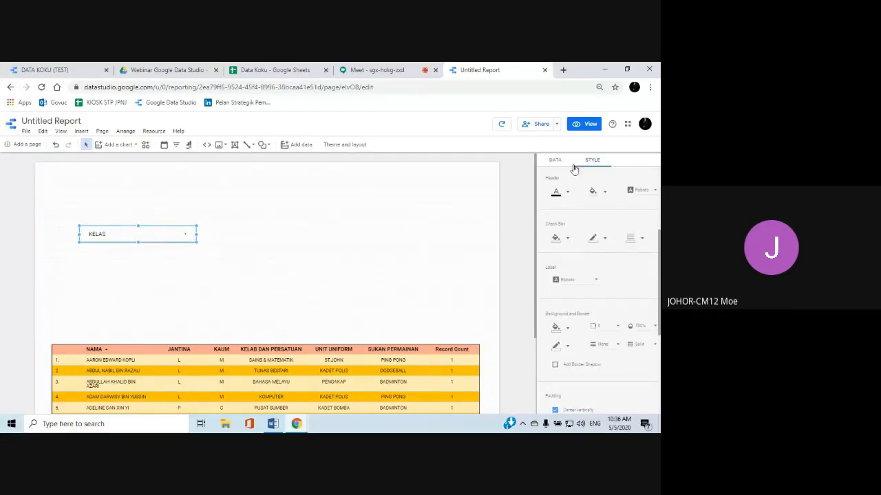
Preview the report and examine the expanded KELAS list's search box and check boxes before returning to editing
{"action": "left_click", "coordinate": [583, 126]}
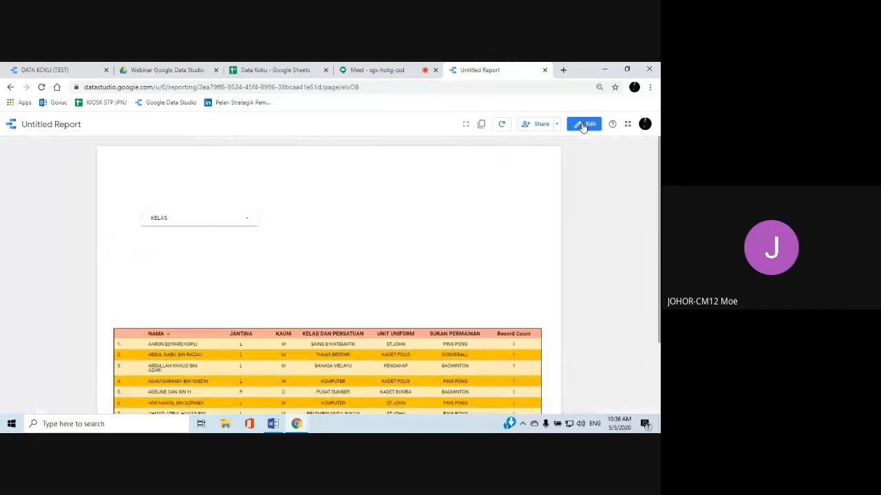
{"action": "left_click", "coordinate": [245, 218]}
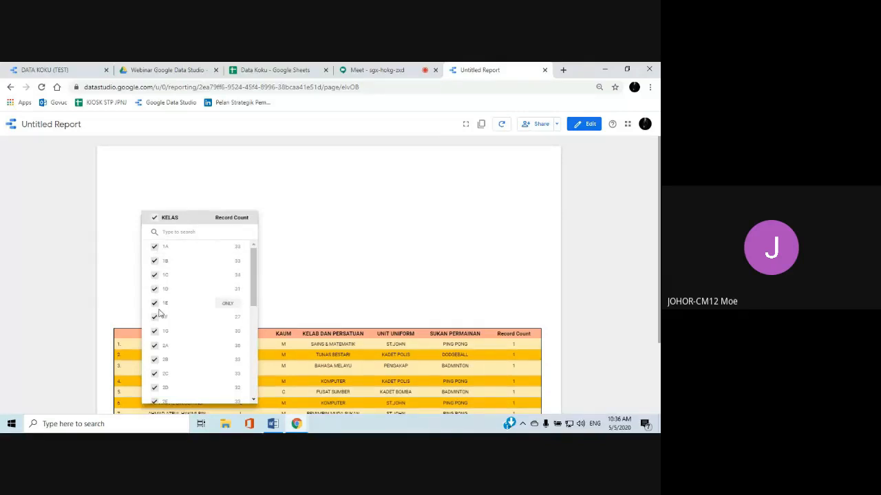
{"action": "left_click", "coordinate": [583, 124]}
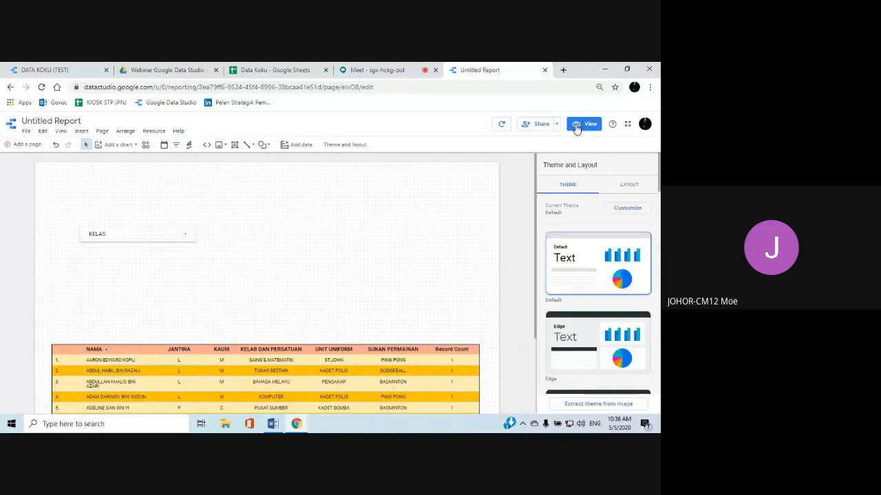
Set the KELAS filter control's label font to Syncopate
{"action": "left_click", "coordinate": [165, 236]}
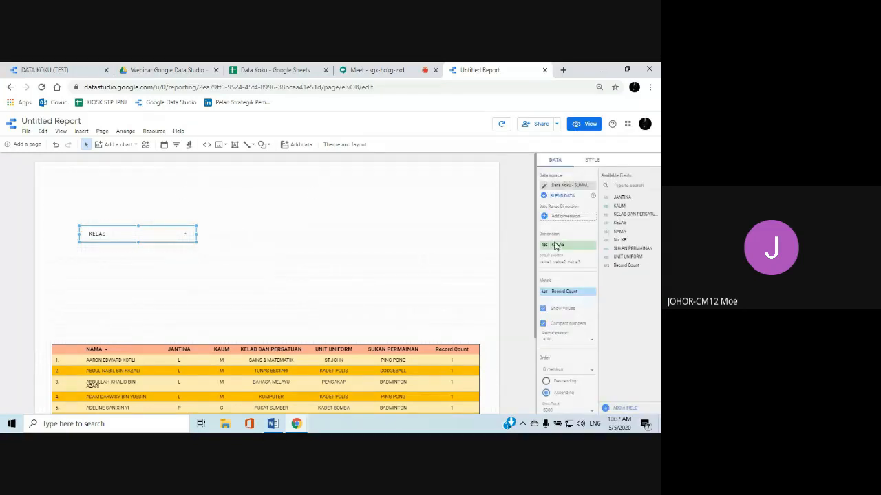
{"action": "left_click", "coordinate": [593, 161]}
{"action": "scroll", "coordinate": [604, 244], "scroll_direction": "down", "scroll_amount": 3}
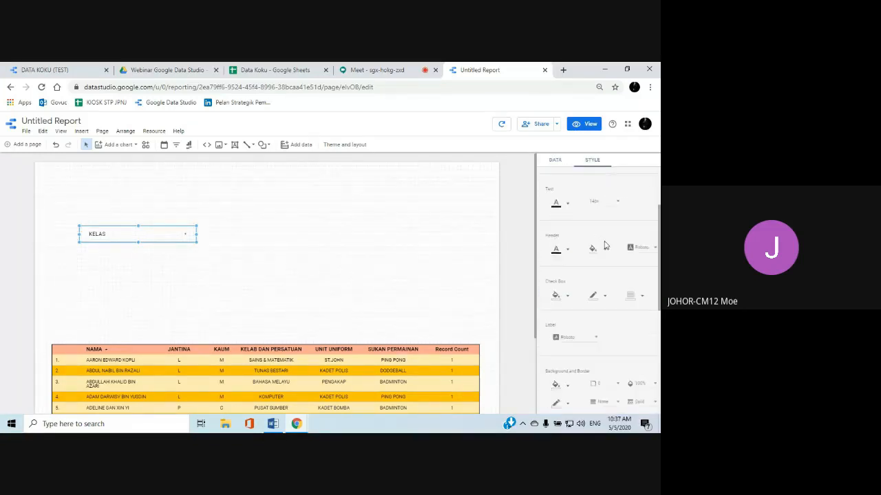
{"action": "scroll", "coordinate": [604, 245], "scroll_direction": "down", "scroll_amount": 2}
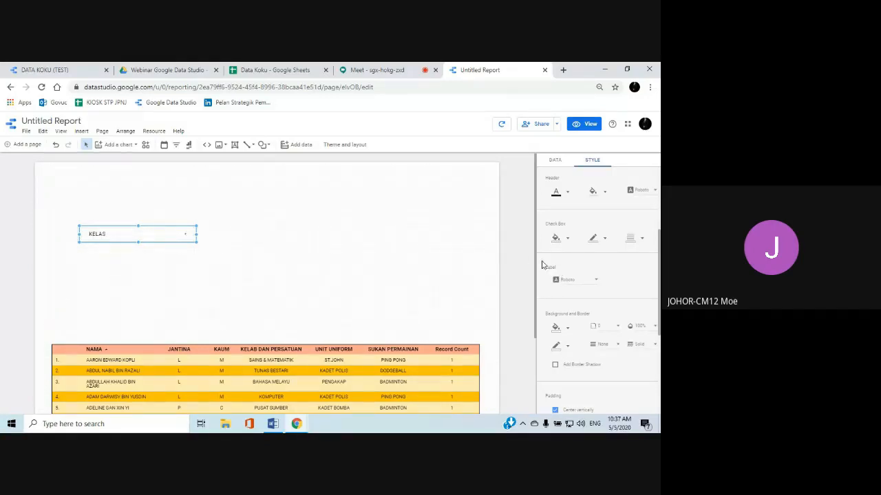
{"action": "scroll", "coordinate": [559, 265], "scroll_direction": "up", "scroll_amount": 2}
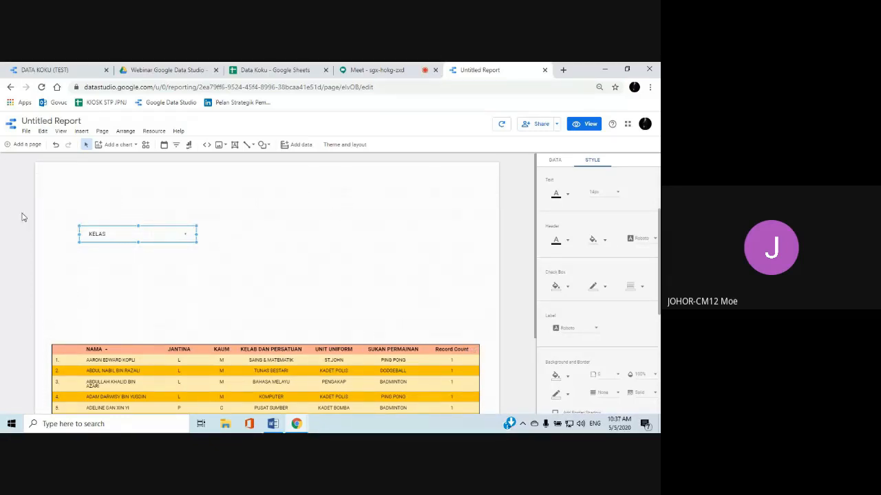
{"action": "scroll", "coordinate": [466, 269], "scroll_direction": "down", "scroll_amount": 2}
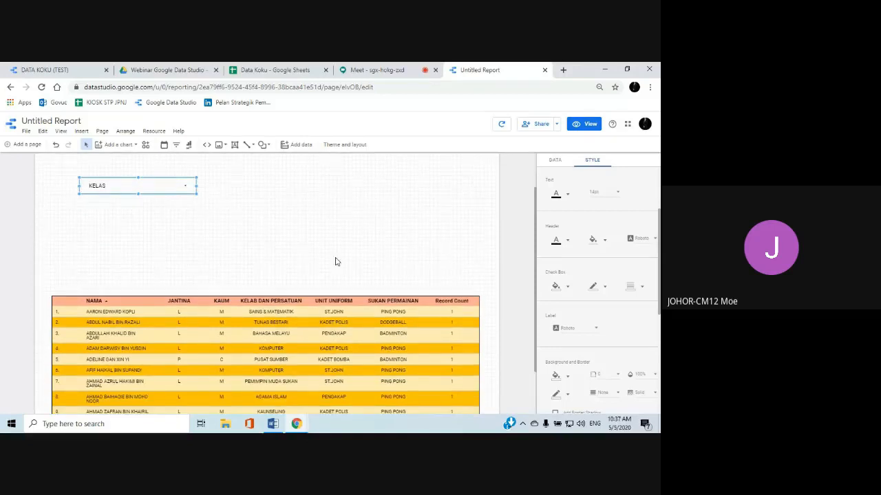
{"action": "scroll", "coordinate": [619, 290], "scroll_direction": "down", "scroll_amount": 2}
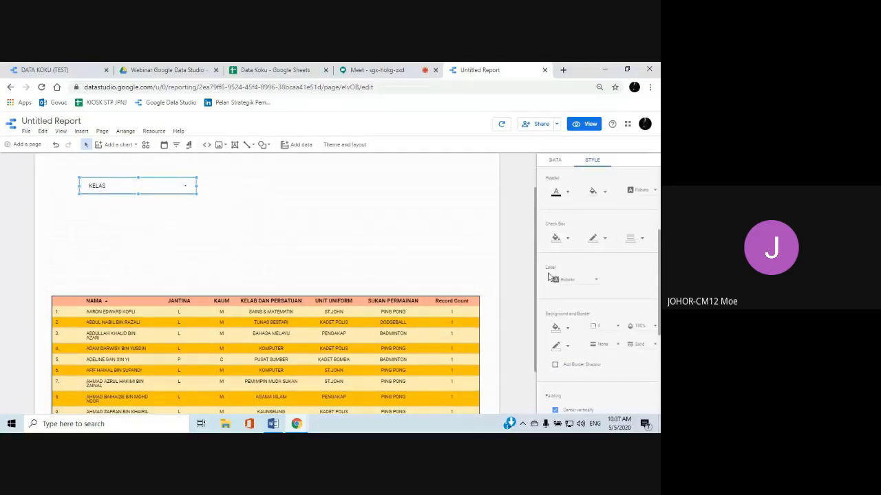
{"action": "left_click", "coordinate": [596, 282]}
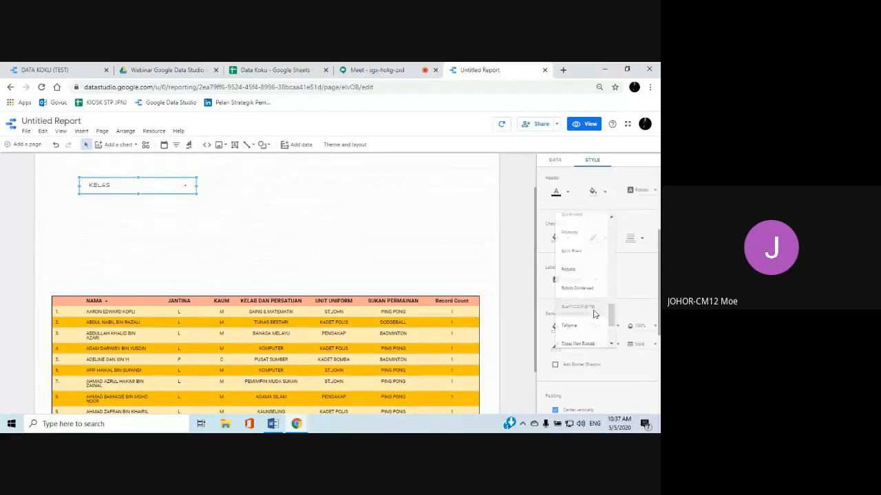
{"action": "left_click", "coordinate": [594, 315]}
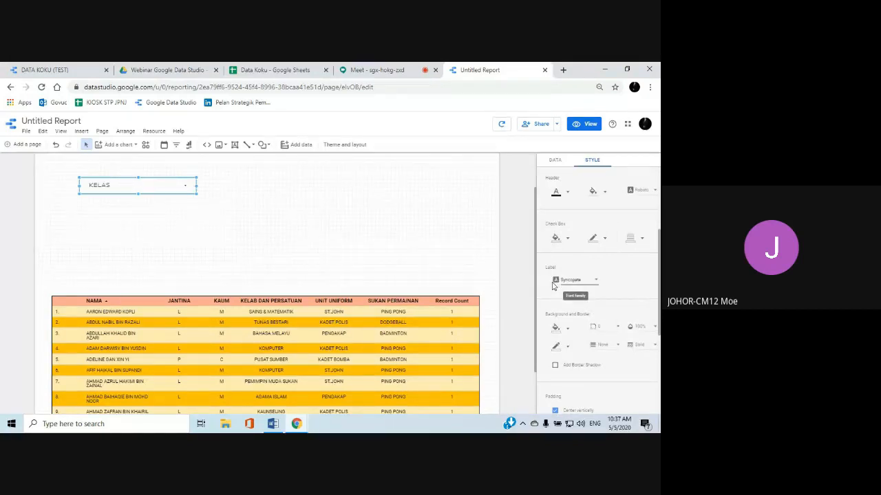
Fill the KELAS filter control's background with light orange matching the table header and give it a black border
{"action": "scroll", "coordinate": [556, 273], "scroll_direction": "down", "scroll_amount": 1}
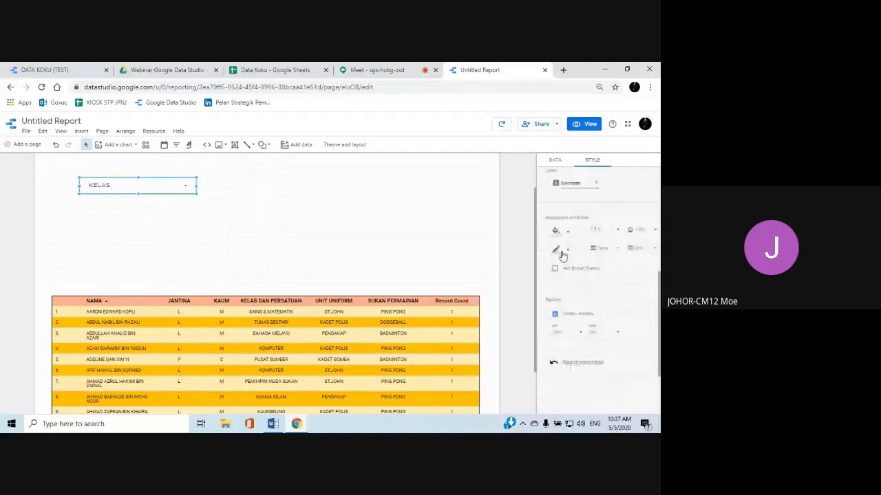
{"action": "left_click", "coordinate": [567, 235]}
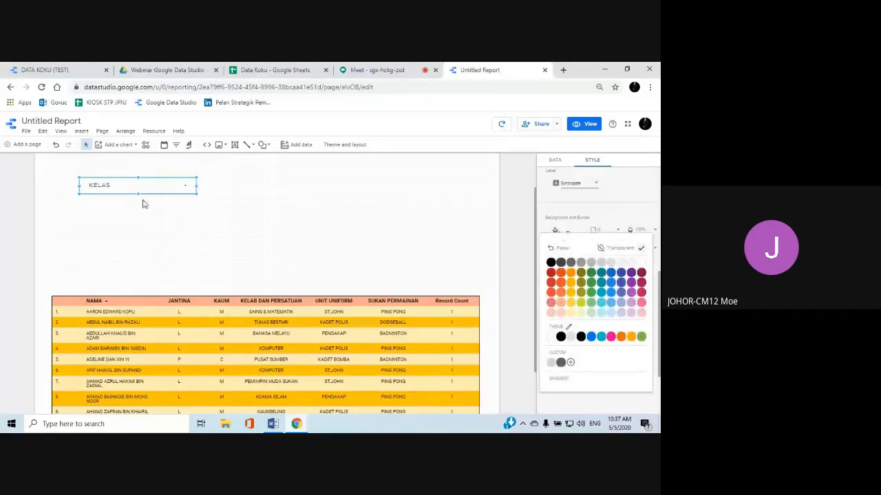
{"action": "left_click", "coordinate": [562, 287]}
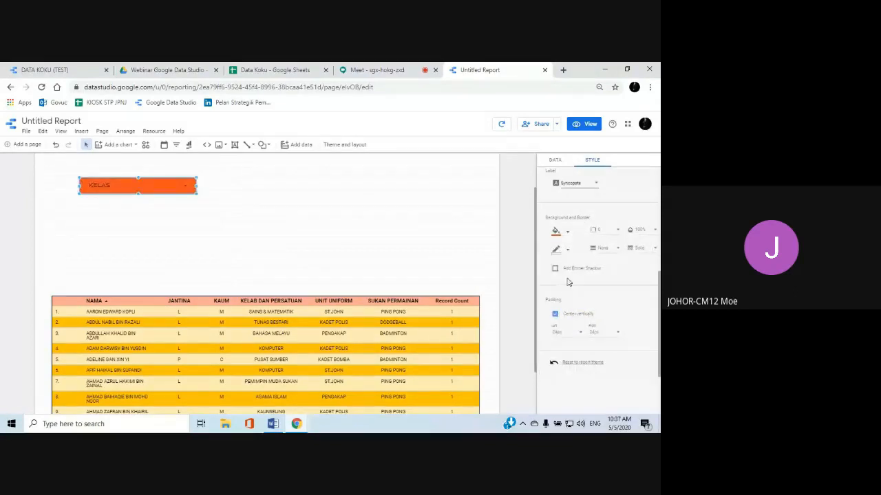
{"action": "left_click", "coordinate": [564, 234]}
{"action": "left_click", "coordinate": [571, 283]}
{"action": "left_click", "coordinate": [564, 234]}
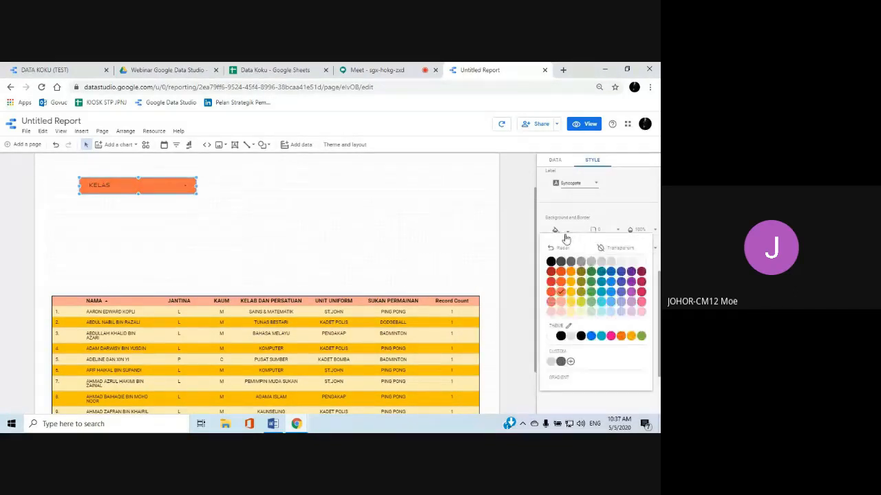
{"action": "left_click", "coordinate": [561, 302]}
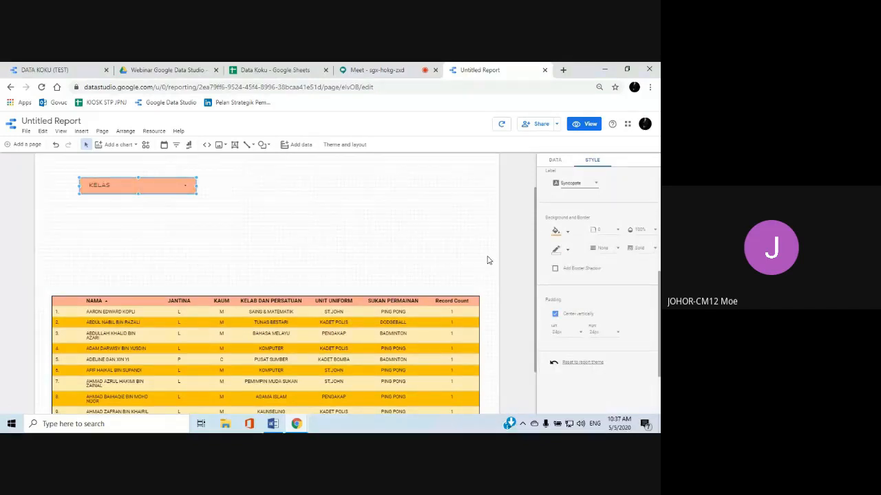
{"action": "left_click", "coordinate": [568, 252]}
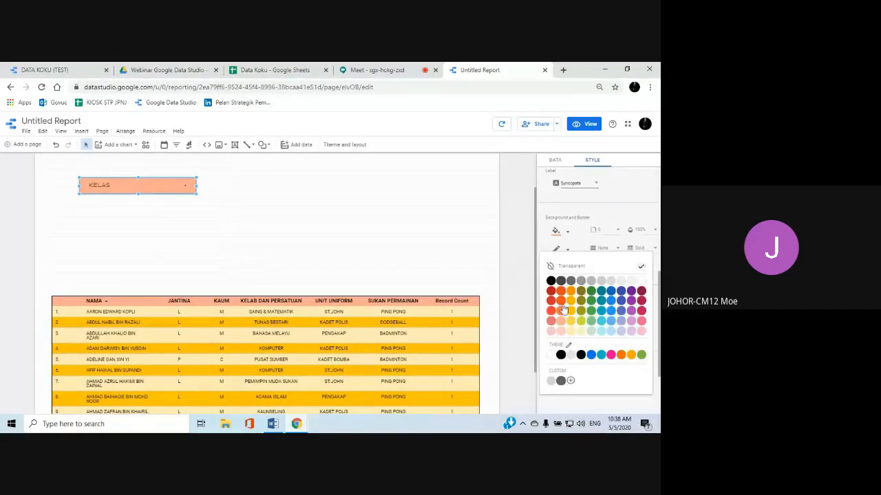
{"action": "left_click", "coordinate": [561, 355]}
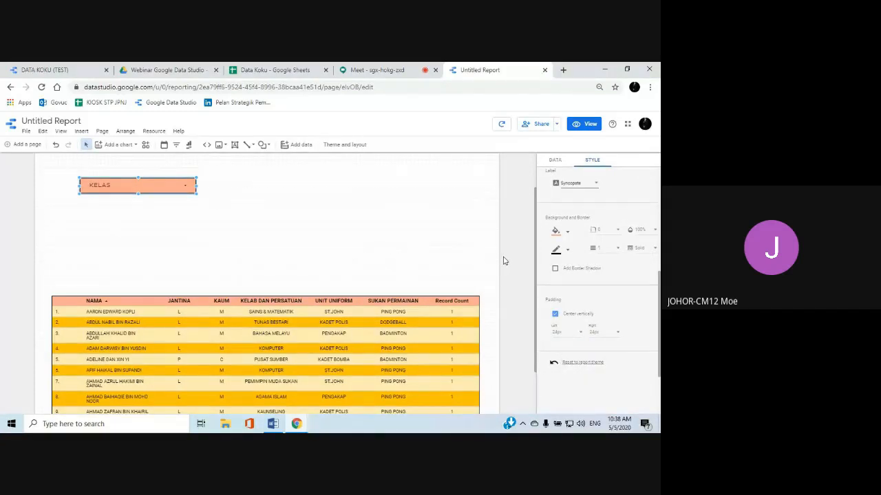
Set the KELAS filter control's padding to 16px left and 32px right
{"action": "scroll", "coordinate": [503, 260], "scroll_direction": "down", "scroll_amount": 1}
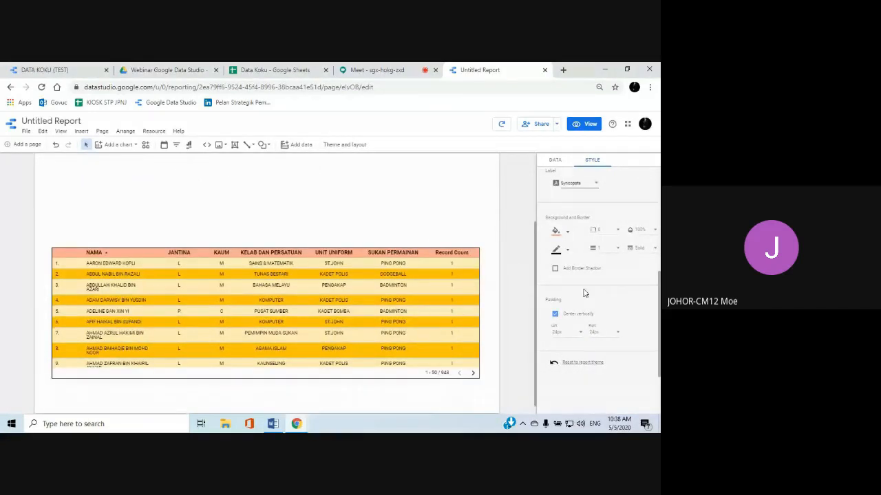
{"action": "scroll", "coordinate": [582, 291], "scroll_direction": "down", "scroll_amount": 1}
{"action": "scroll", "coordinate": [375, 248], "scroll_direction": "up", "scroll_amount": 2}
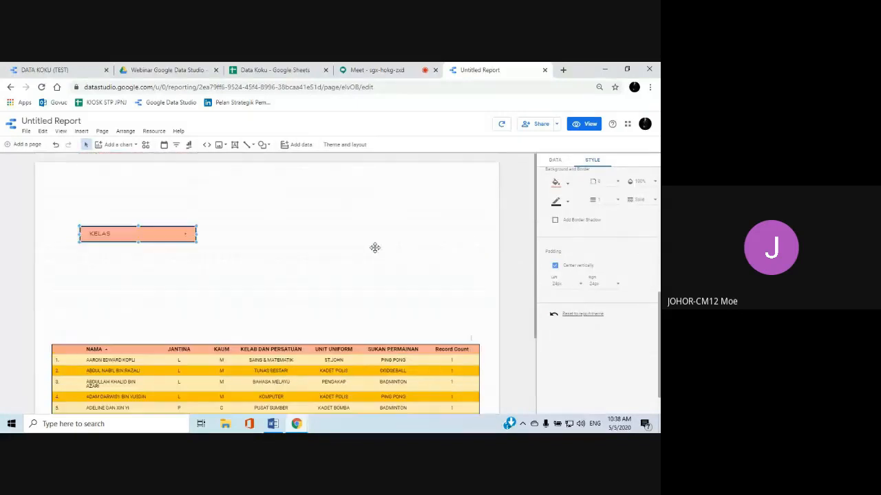
{"action": "left_click", "coordinate": [582, 289]}
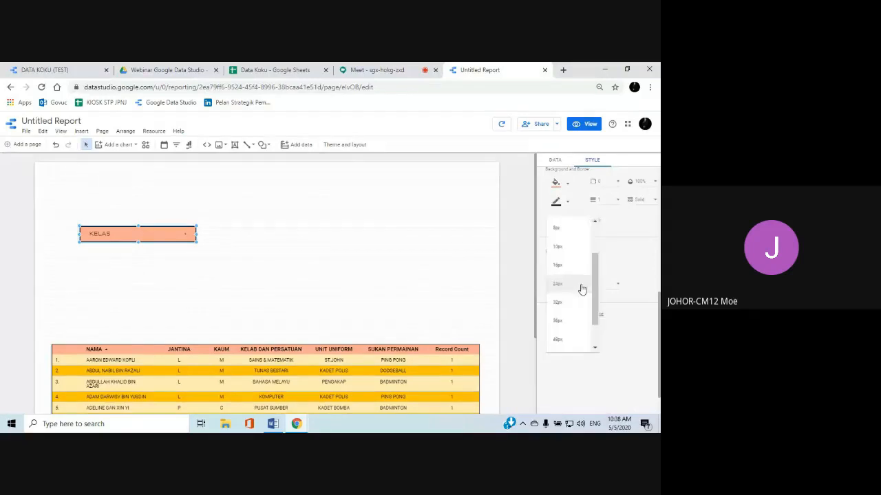
{"action": "left_click", "coordinate": [578, 310]}
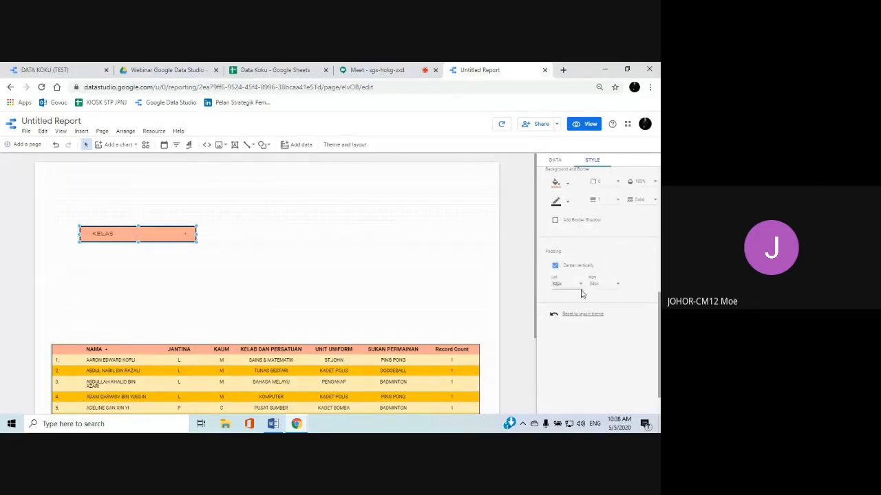
{"action": "left_click", "coordinate": [580, 285]}
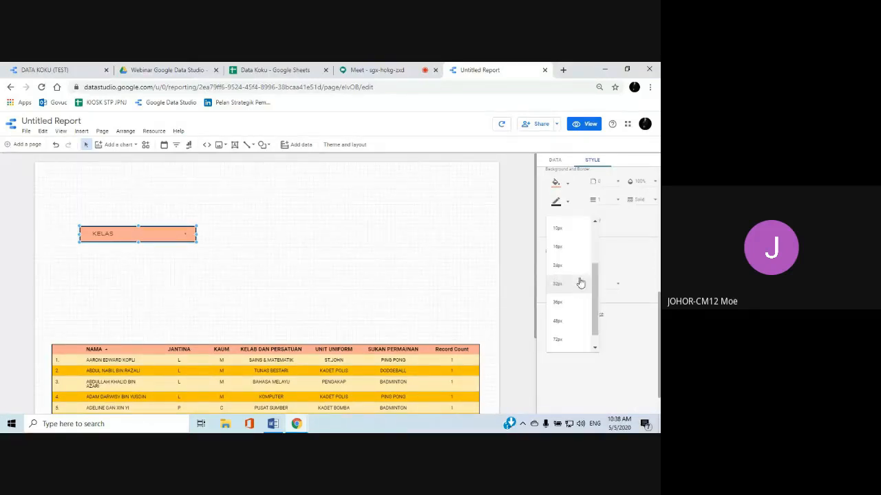
{"action": "left_click", "coordinate": [573, 251]}
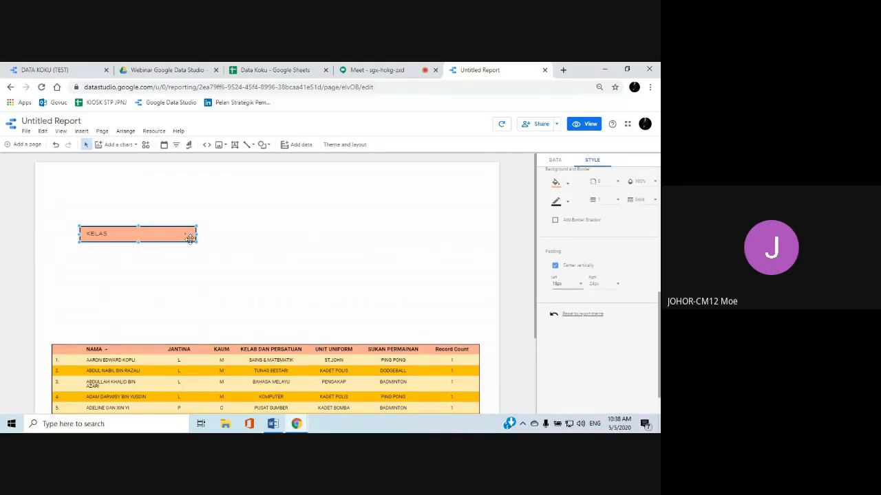
{"action": "left_click", "coordinate": [618, 287]}
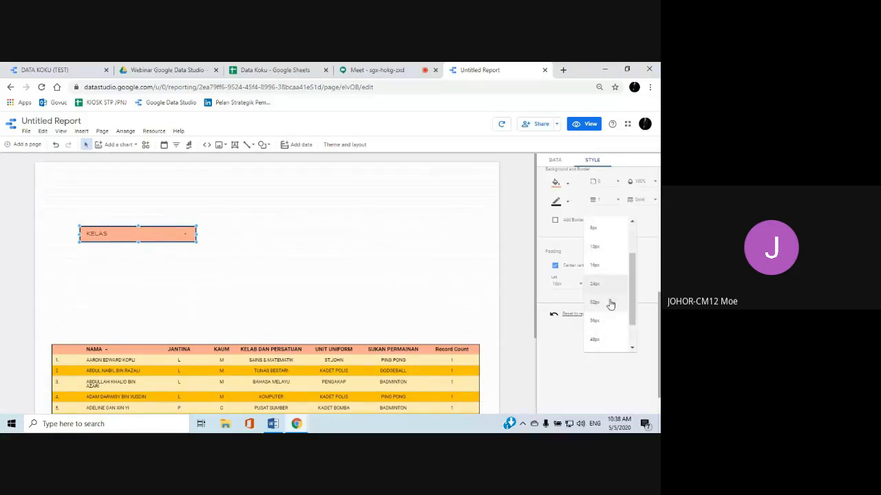
{"action": "left_click", "coordinate": [610, 303]}
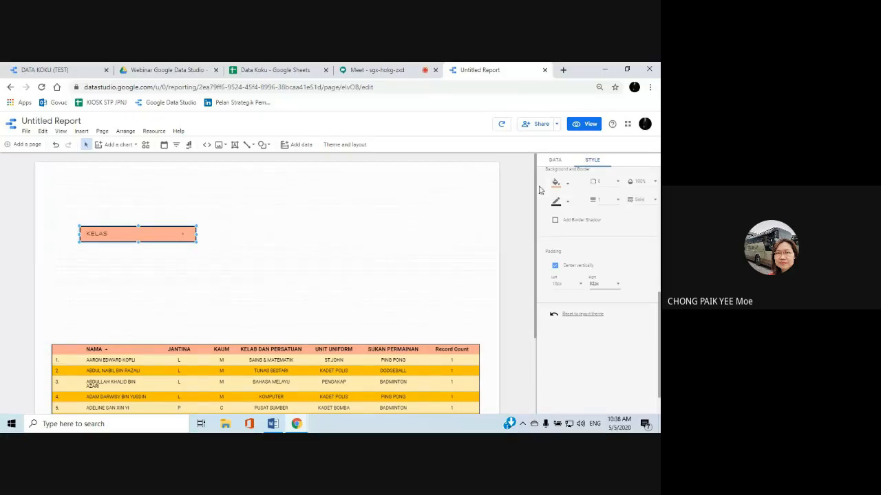
Review the KELAS filter control's data settings and move the control slightly up and to the left on the page
{"action": "left_click", "coordinate": [554, 162]}
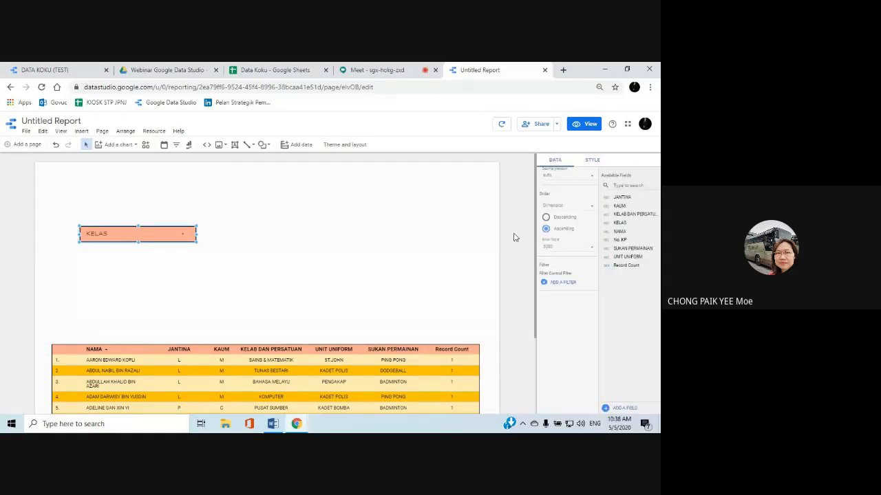
{"action": "scroll", "coordinate": [571, 250], "scroll_direction": "up", "scroll_amount": 3}
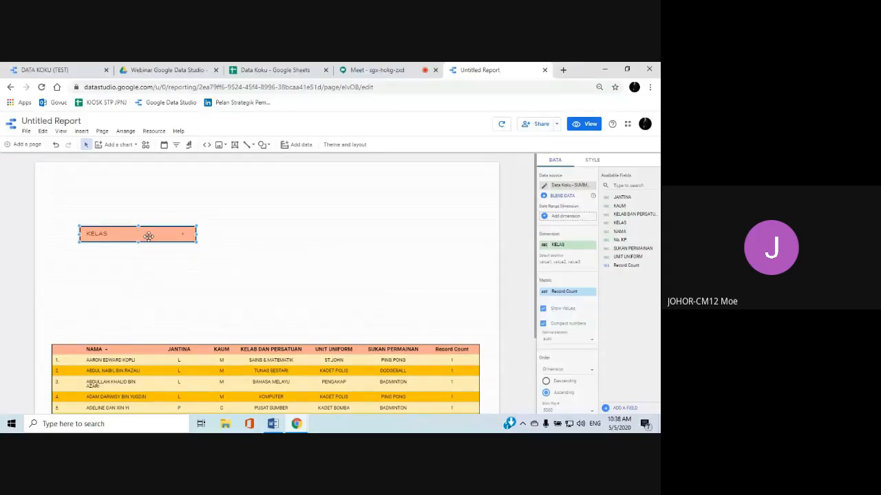
{"action": "left_click_drag", "start_coordinate": [148, 236], "coordinate": [144, 229]}
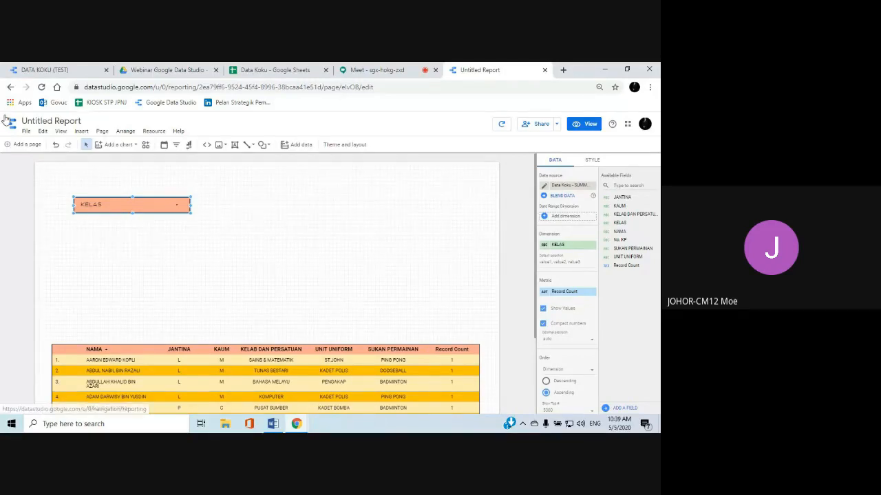
Check the filter layout in the DATA KOKU (TEST) report, and insert a second filter control directly below KELAS in Untitled Report
{"action": "left_click", "coordinate": [44, 72]}
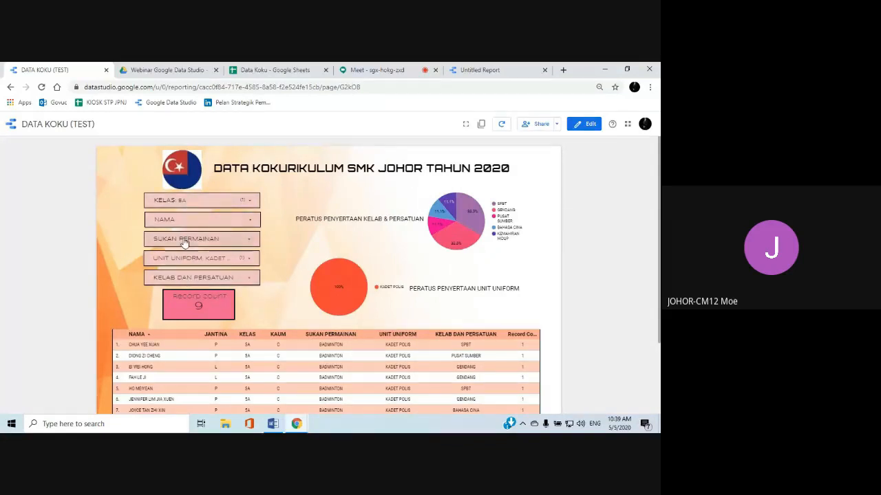
{"action": "left_click", "coordinate": [475, 70]}
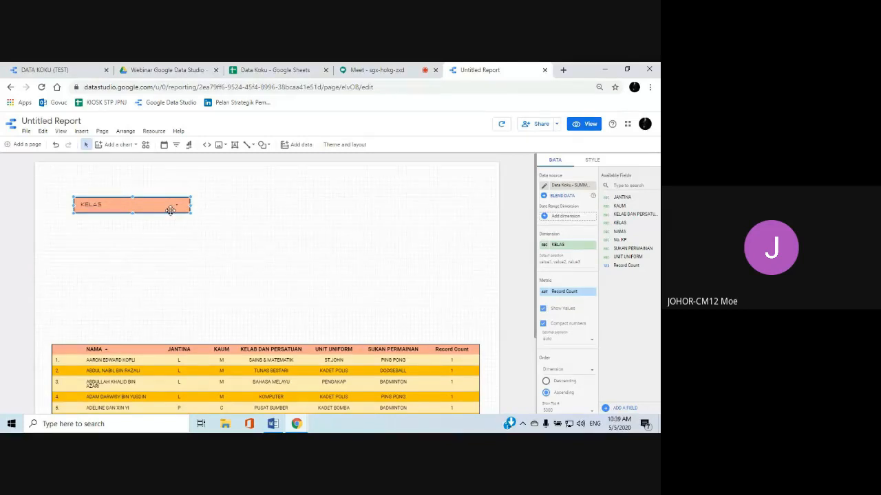
{"action": "left_click", "coordinate": [174, 244]}
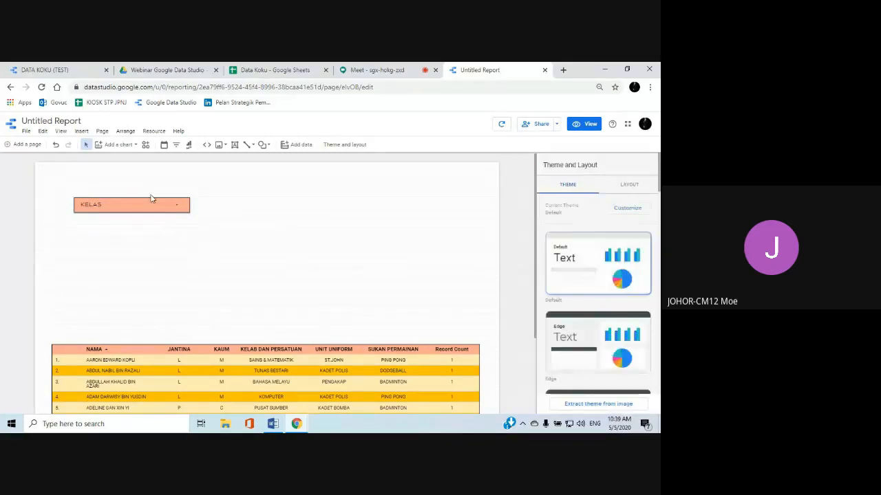
{"action": "left_click", "coordinate": [81, 132]}
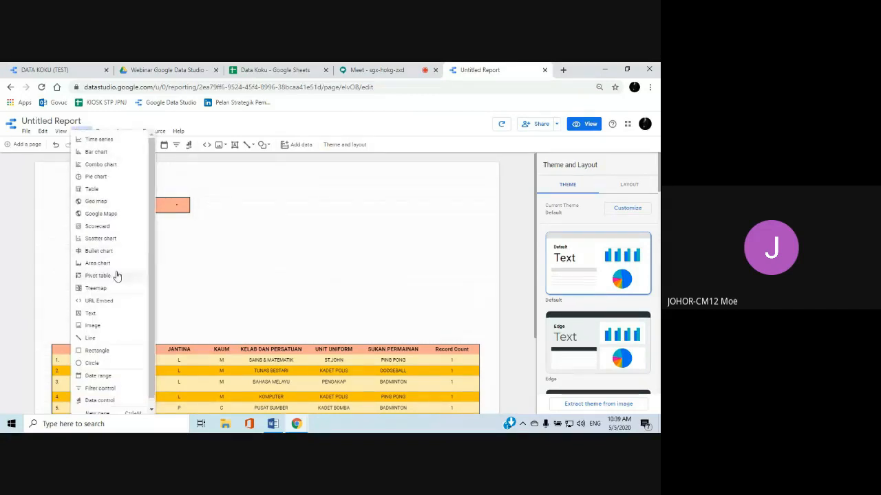
{"action": "left_click", "coordinate": [113, 388]}
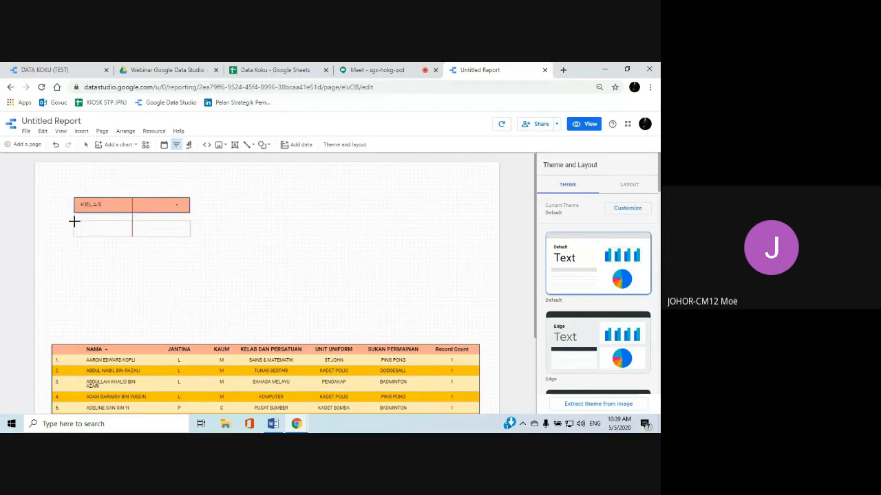
{"action": "left_click", "coordinate": [75, 220]}
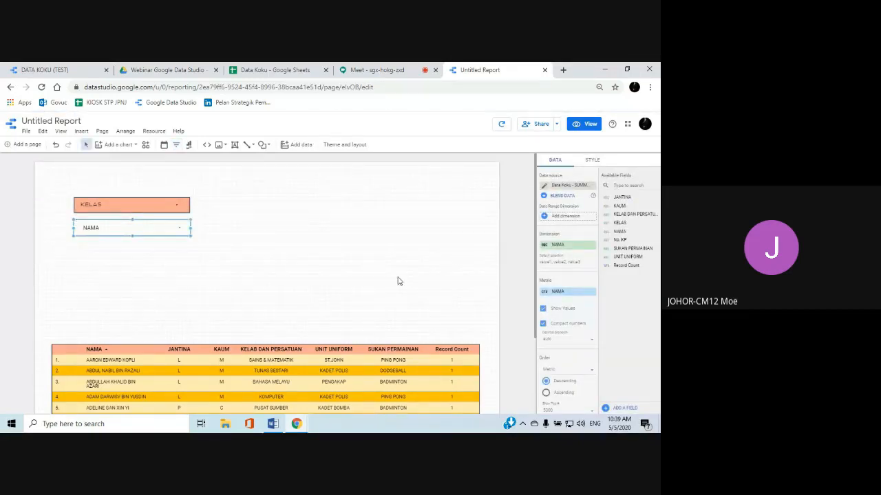
Set the new filter control's dimension to UNIT UNIFORM
{"action": "left_click", "coordinate": [561, 246]}
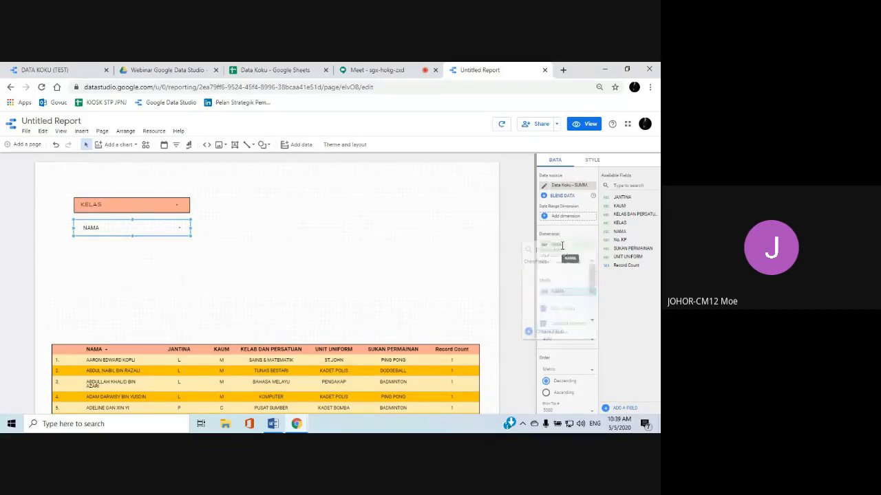
{"action": "scroll", "coordinate": [591, 281], "scroll_direction": "down", "scroll_amount": 2}
{"action": "scroll", "coordinate": [591, 281], "scroll_direction": "down", "scroll_amount": 3}
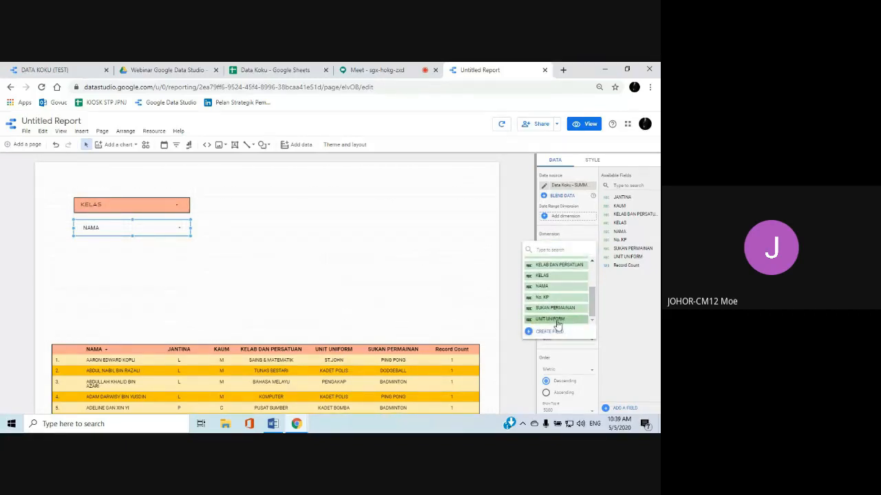
{"action": "left_click", "coordinate": [557, 320]}
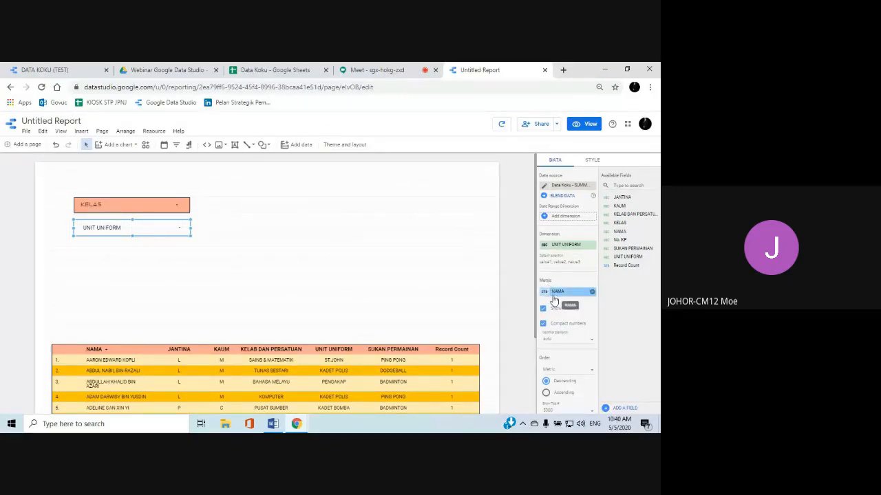
Replace the UNIT UNIFORM filter control's NAMA metric with Record Count
{"action": "scroll", "coordinate": [554, 301], "scroll_direction": "down", "scroll_amount": 1}
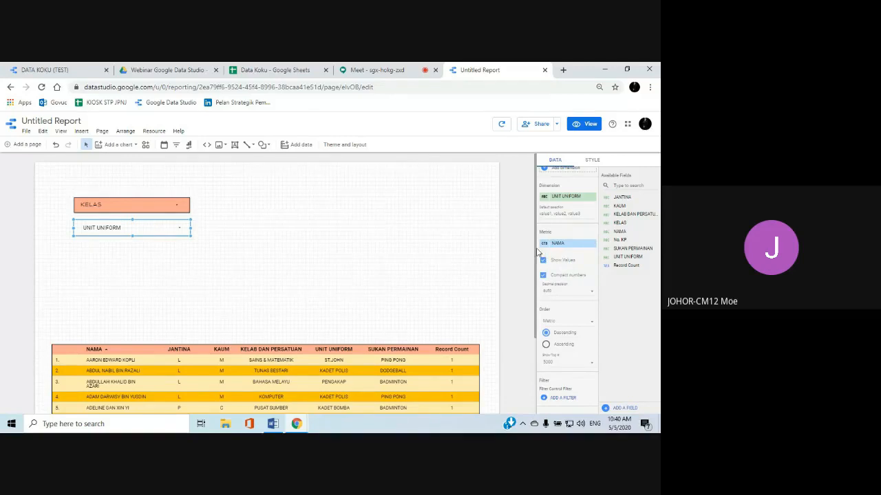
{"action": "left_click", "coordinate": [592, 244]}
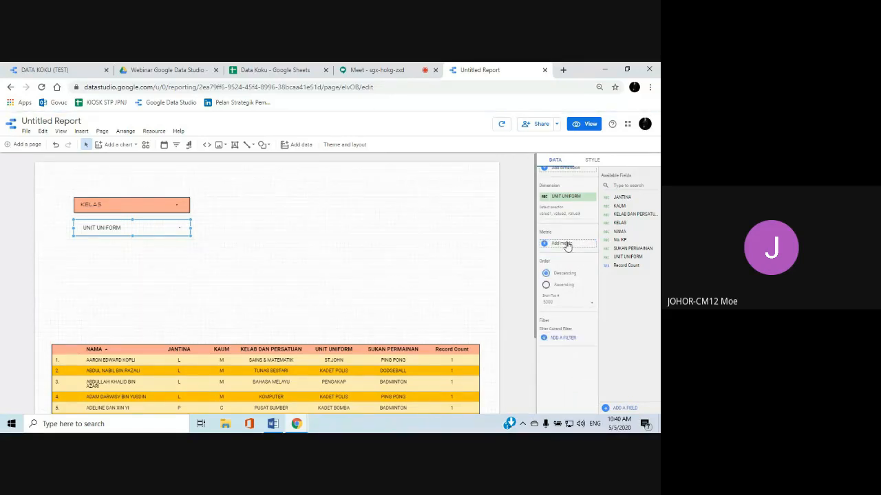
{"action": "left_click", "coordinate": [566, 243]}
{"action": "scroll", "coordinate": [558, 289], "scroll_direction": "down", "scroll_amount": 3}
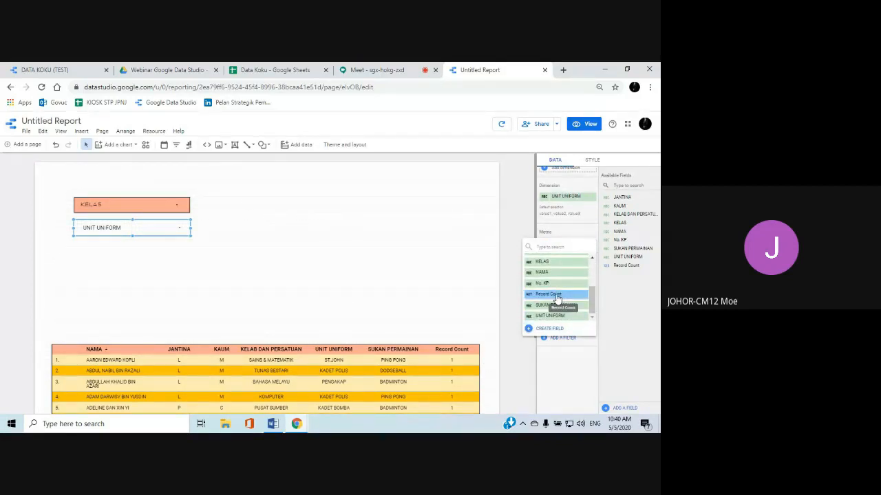
{"action": "left_click", "coordinate": [558, 300]}
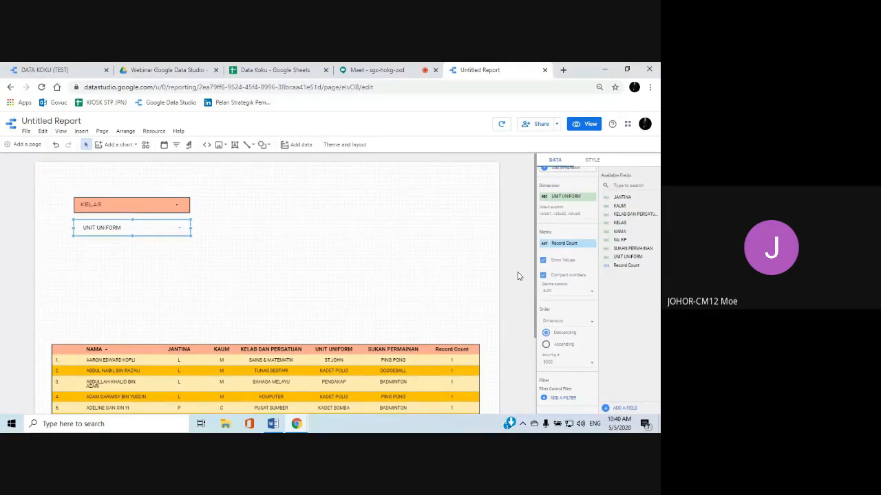
{"action": "scroll", "coordinate": [530, 285], "scroll_direction": "down", "scroll_amount": 2}
{"action": "scroll", "coordinate": [495, 296], "scroll_direction": "up", "scroll_amount": 2}
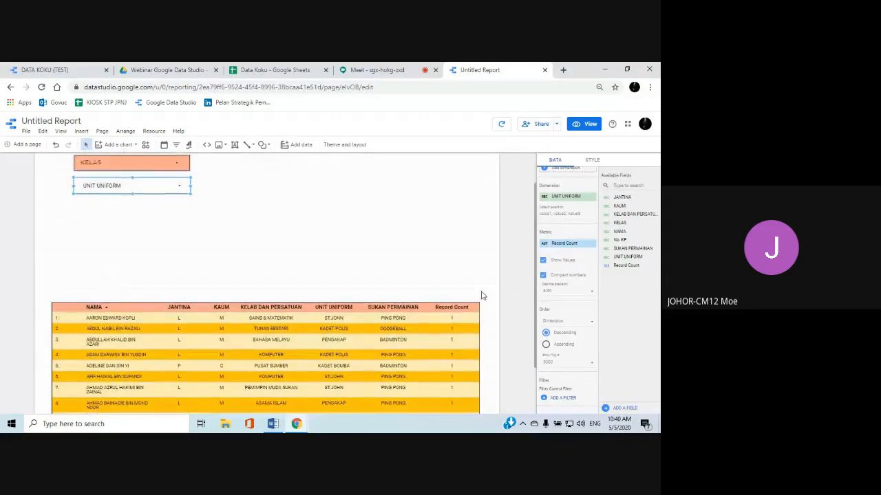
{"action": "scroll", "coordinate": [561, 314], "scroll_direction": "down", "scroll_amount": 1}
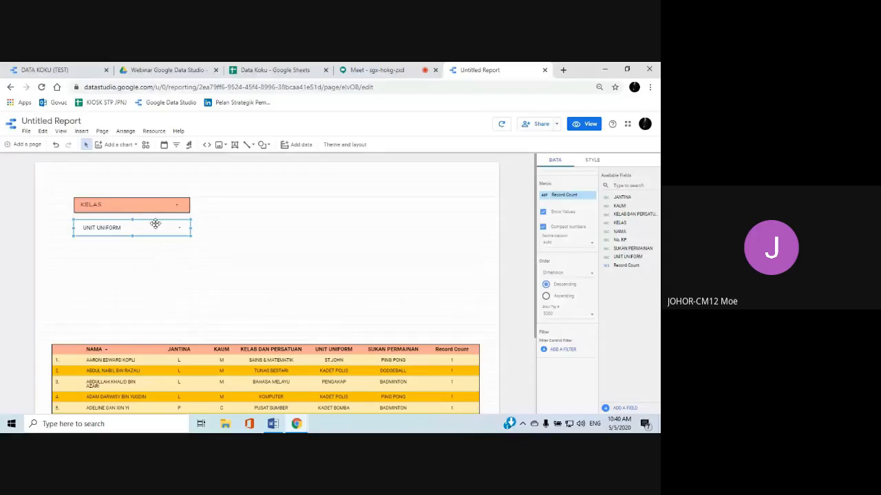
Insert a scorecard below the UNIT UNIFORM filter control
{"action": "left_click", "coordinate": [83, 132]}
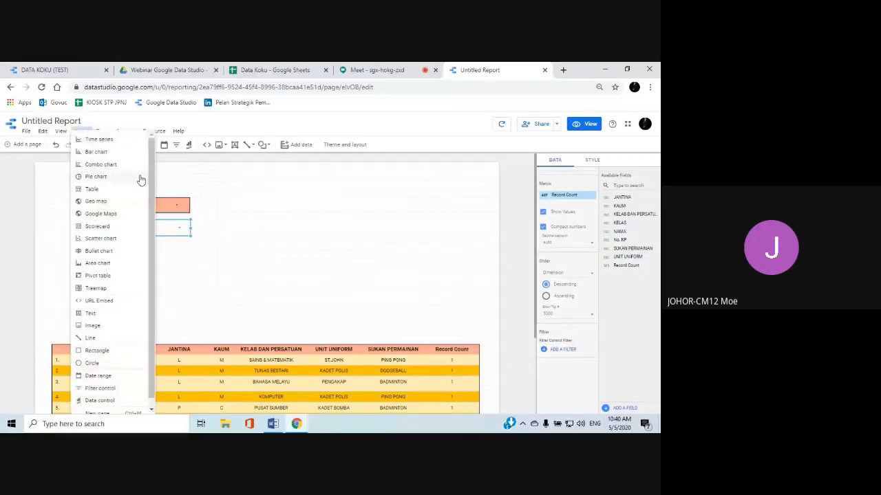
{"action": "left_click_drag", "start_coordinate": [151, 201], "coordinate": [153, 206]}
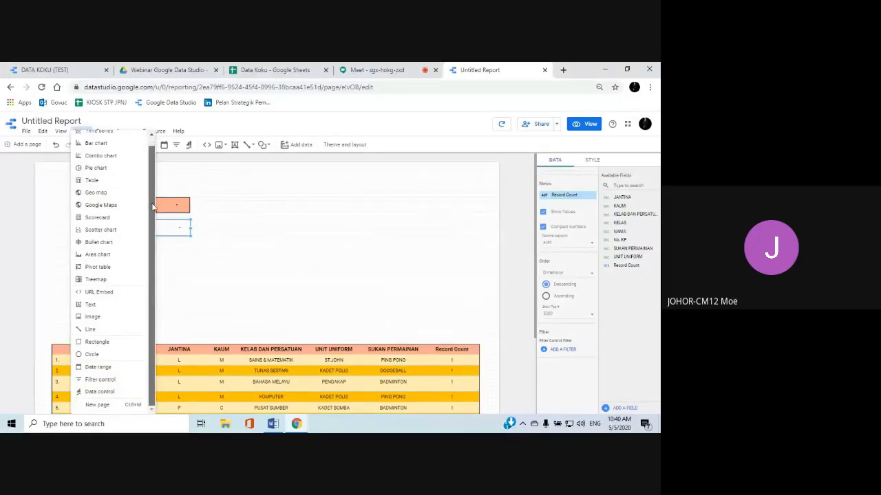
{"action": "left_click", "coordinate": [98, 219]}
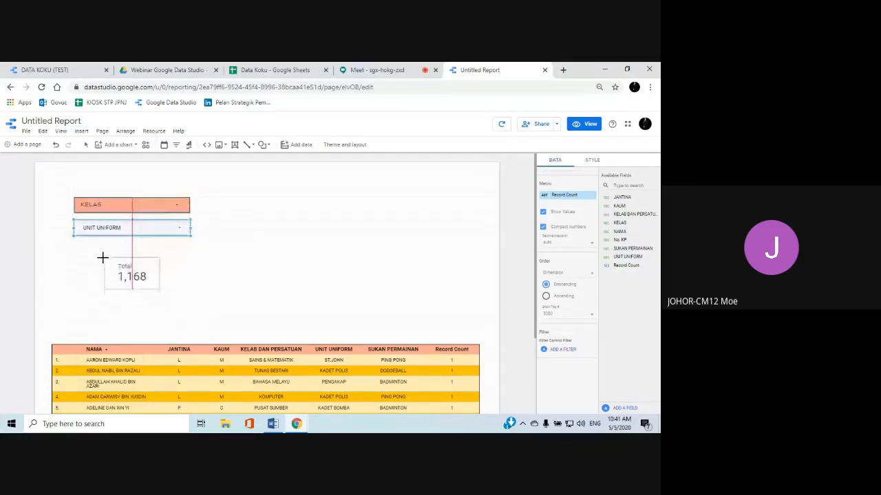
{"action": "key", "text": "Escape"}
{"action": "left_click", "coordinate": [103, 255]}
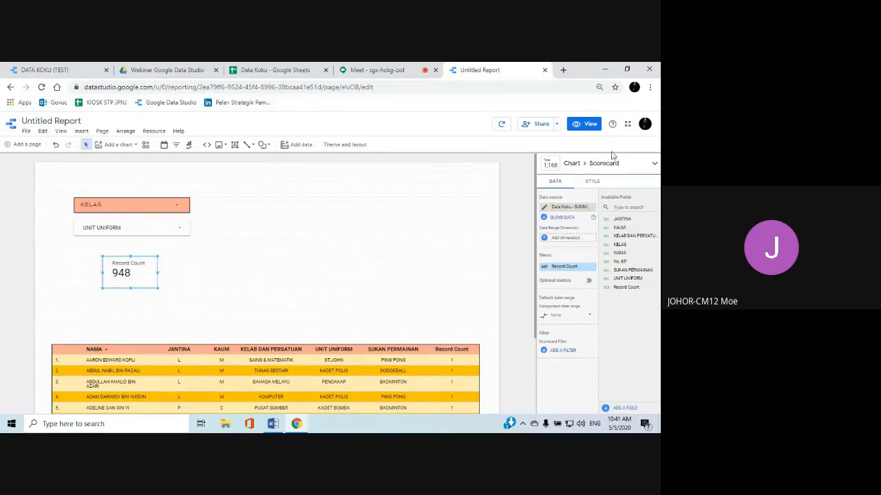
Preview the report in view mode and filter KELAS to class 1A only
{"action": "left_click", "coordinate": [583, 124]}
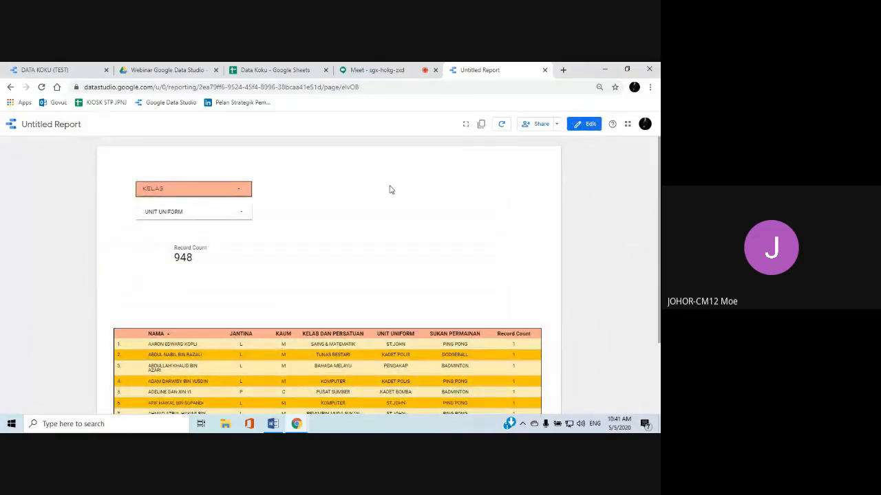
{"action": "scroll", "coordinate": [342, 220], "scroll_direction": "down", "scroll_amount": 1}
{"action": "scroll", "coordinate": [344, 220], "scroll_direction": "up", "scroll_amount": 1}
{"action": "left_click", "coordinate": [239, 191]}
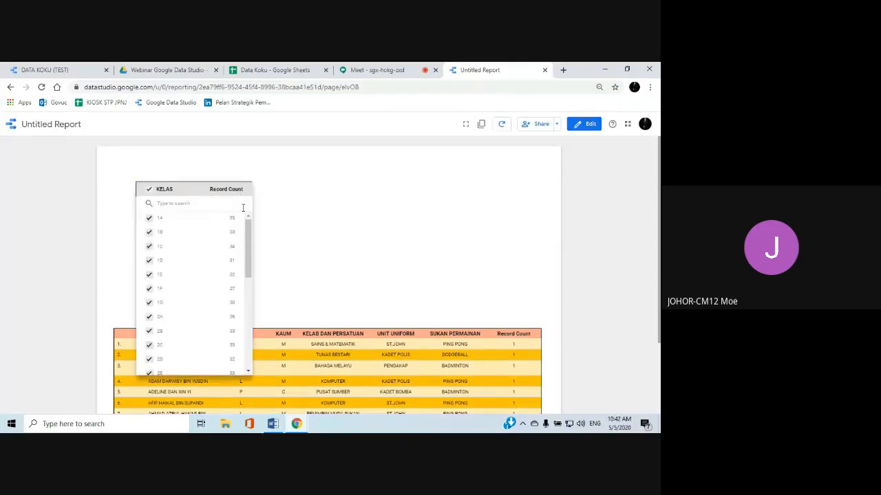
{"action": "left_click", "coordinate": [221, 220]}
{"action": "left_click", "coordinate": [292, 223]}
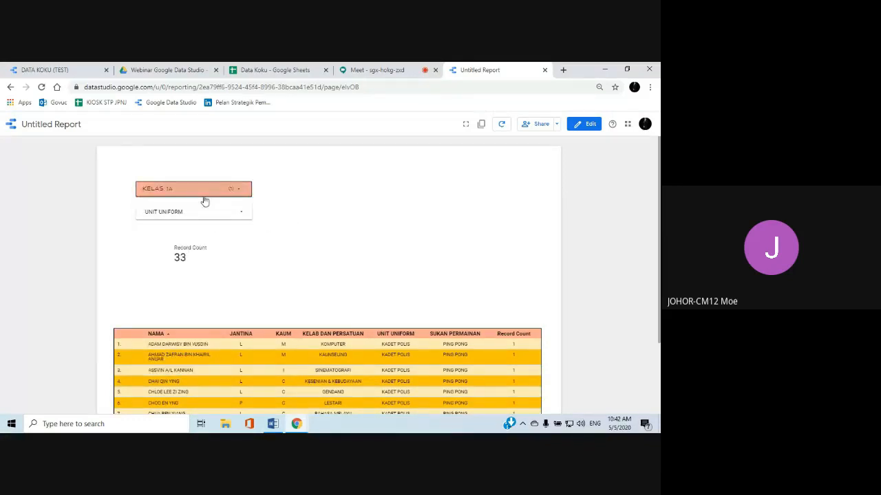
Check the table filtered by class, and limit the UNIT UNIFORM filter to KADET BOMBA only
{"action": "scroll", "coordinate": [282, 309], "scroll_direction": "down", "scroll_amount": 5}
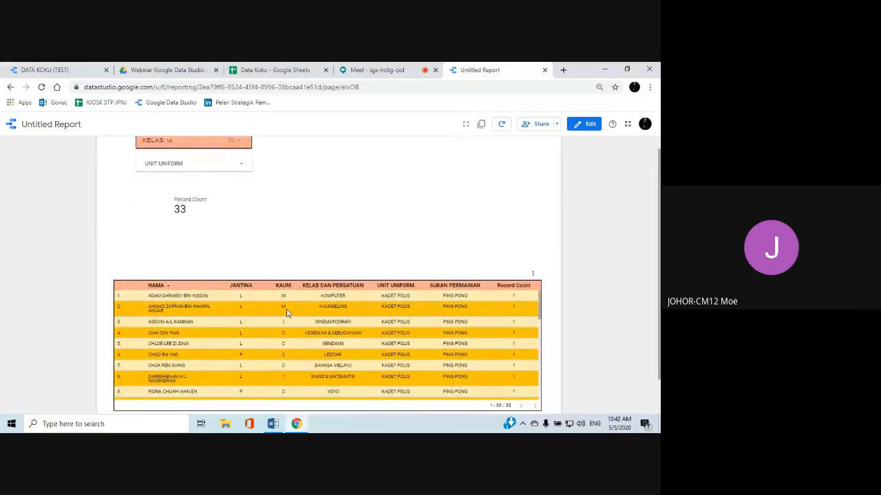
{"action": "scroll", "coordinate": [281, 314], "scroll_direction": "up", "scroll_amount": 5}
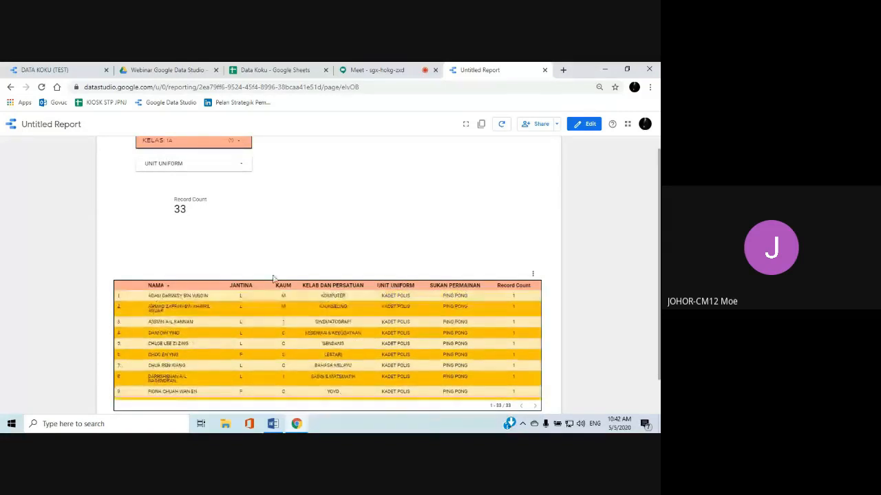
{"action": "scroll", "coordinate": [268, 263], "scroll_direction": "up", "scroll_amount": 1}
{"action": "left_click", "coordinate": [237, 215]}
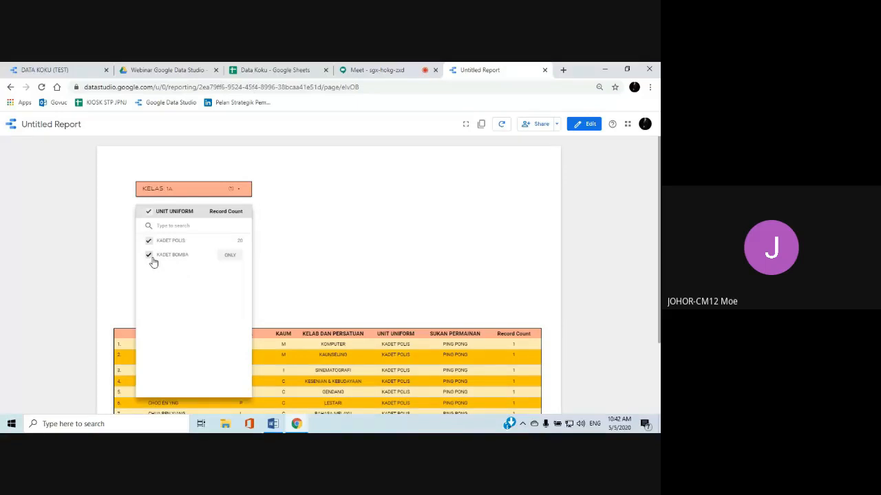
{"action": "left_click", "coordinate": [234, 255]}
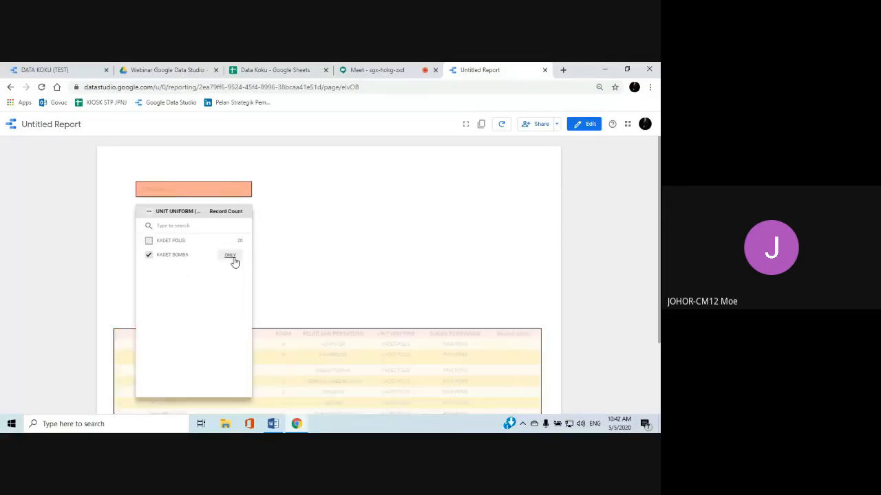
{"action": "left_click", "coordinate": [303, 261]}
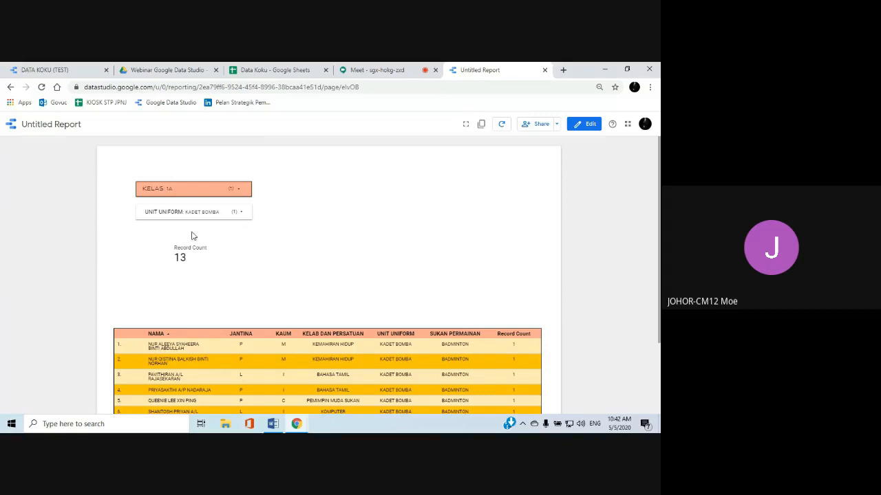
Return to edit mode and bring up the label style settings of the Record Count scorecard
{"action": "left_click", "coordinate": [581, 128]}
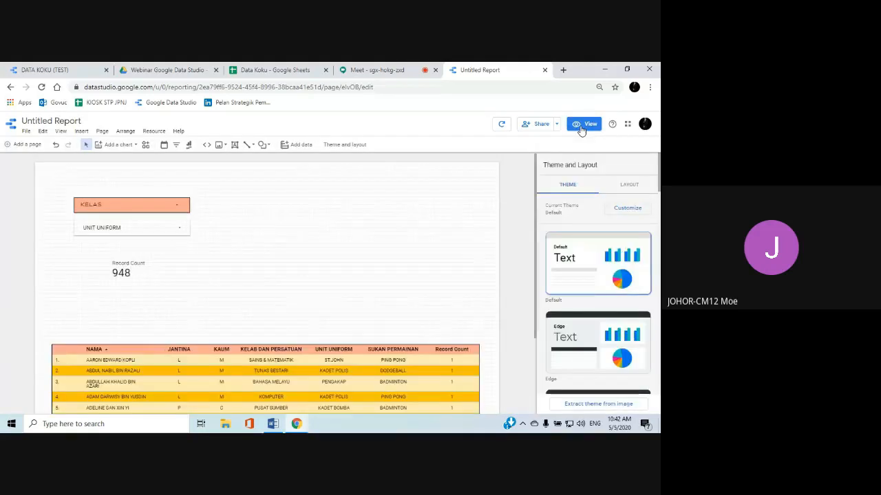
{"action": "left_click", "coordinate": [620, 187]}
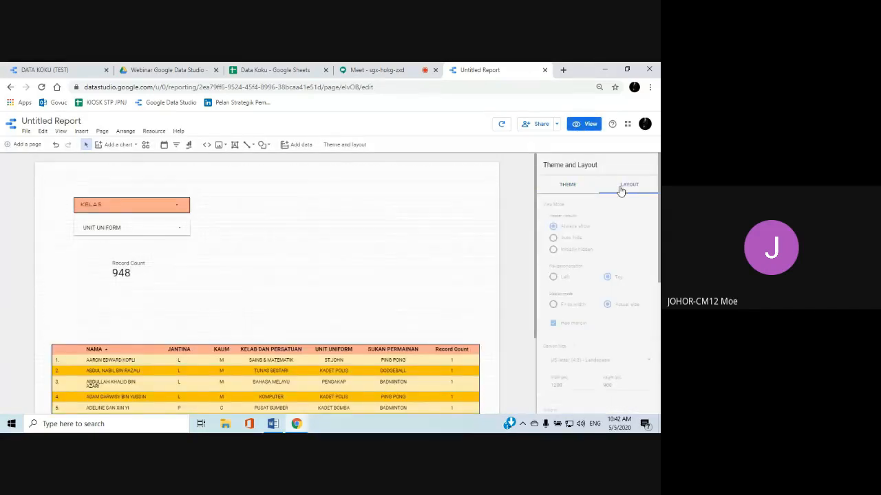
{"action": "left_click", "coordinate": [122, 272]}
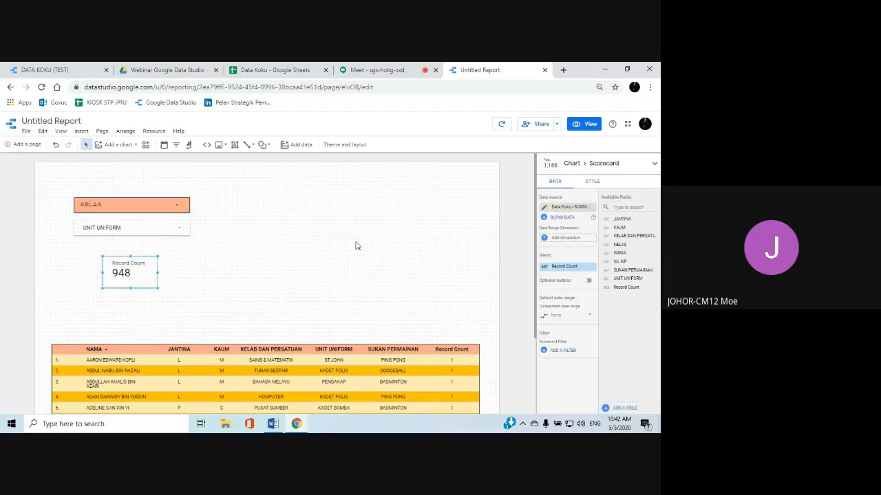
{"action": "left_click", "coordinate": [593, 182]}
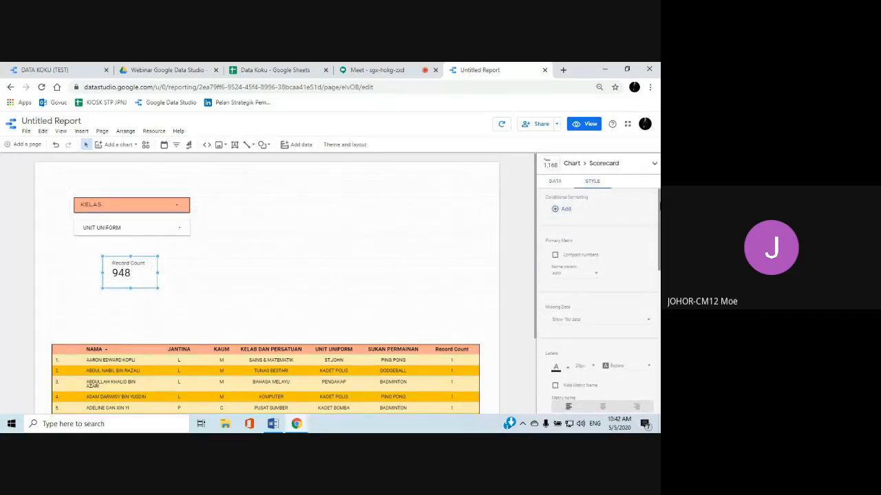
{"action": "scroll", "coordinate": [630, 233], "scroll_direction": "down", "scroll_amount": 1}
{"action": "scroll", "coordinate": [628, 235], "scroll_direction": "down", "scroll_amount": 1}
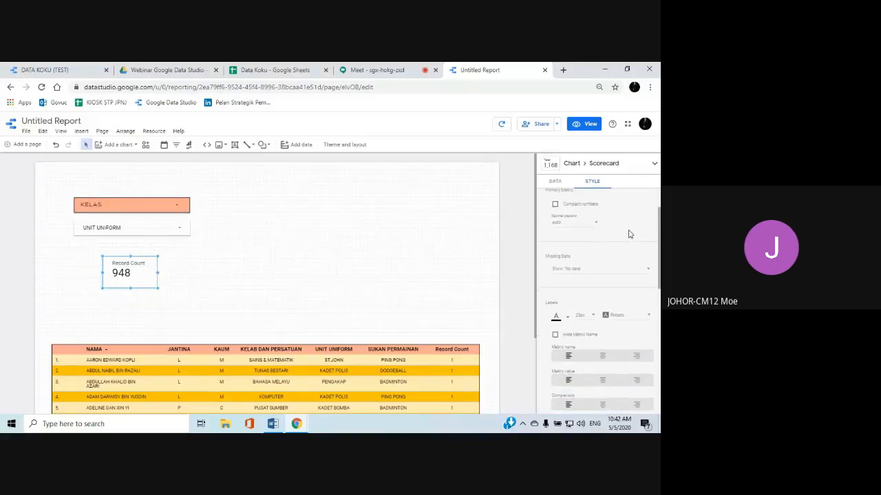
{"action": "scroll", "coordinate": [628, 235], "scroll_direction": "down", "scroll_amount": 2}
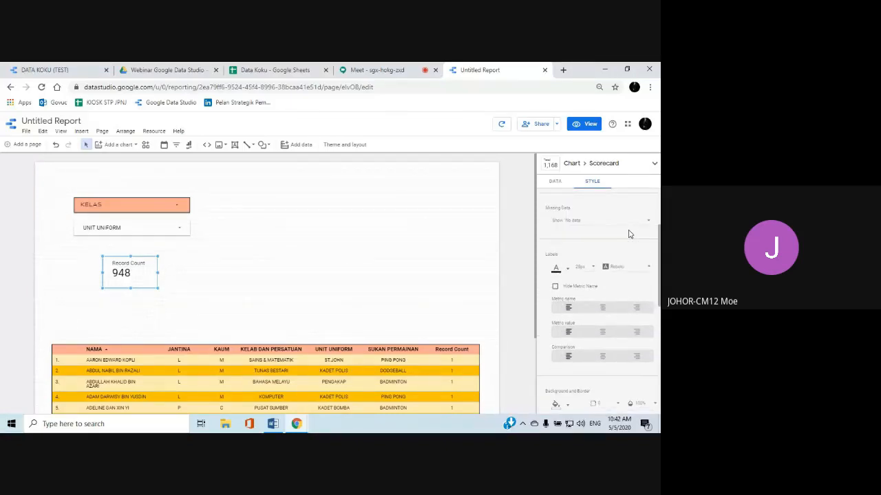
{"action": "scroll", "coordinate": [628, 235], "scroll_direction": "down", "scroll_amount": 2}
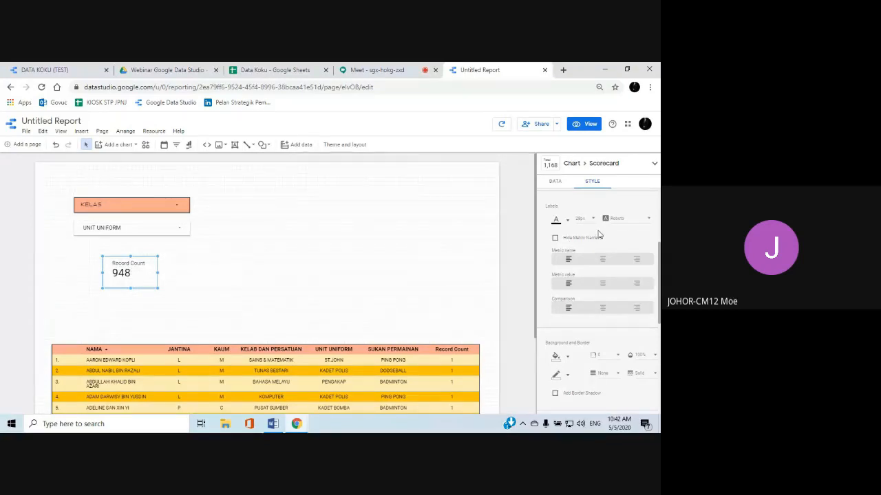
Try Roboto Condensed and Raleway as the scorecard's label font, and settle on Quicksand
{"action": "left_click", "coordinate": [646, 224]}
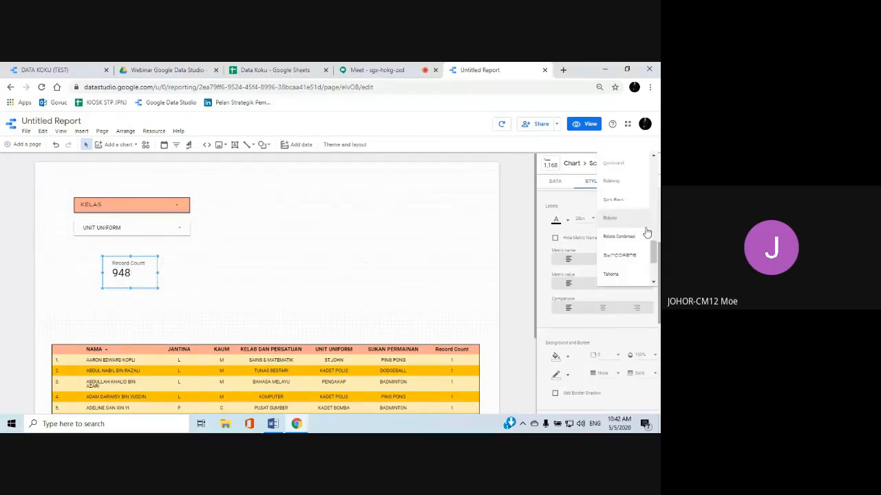
{"action": "left_click", "coordinate": [637, 239]}
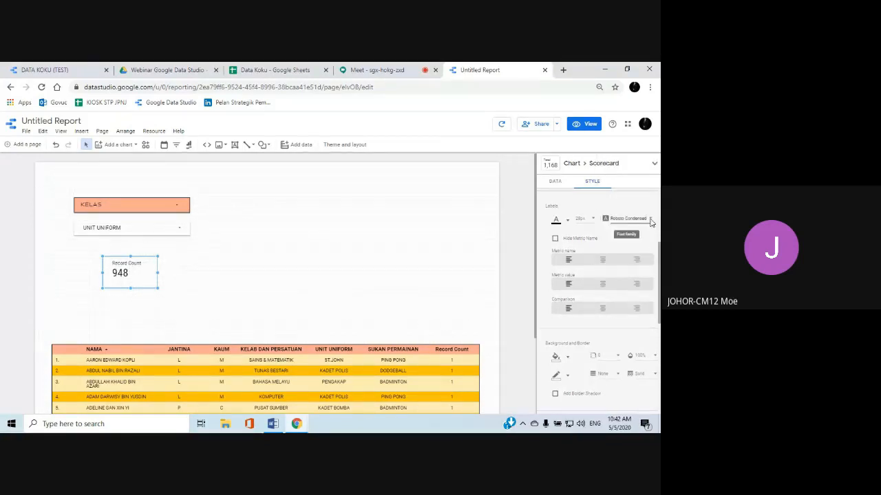
{"action": "left_click", "coordinate": [640, 219]}
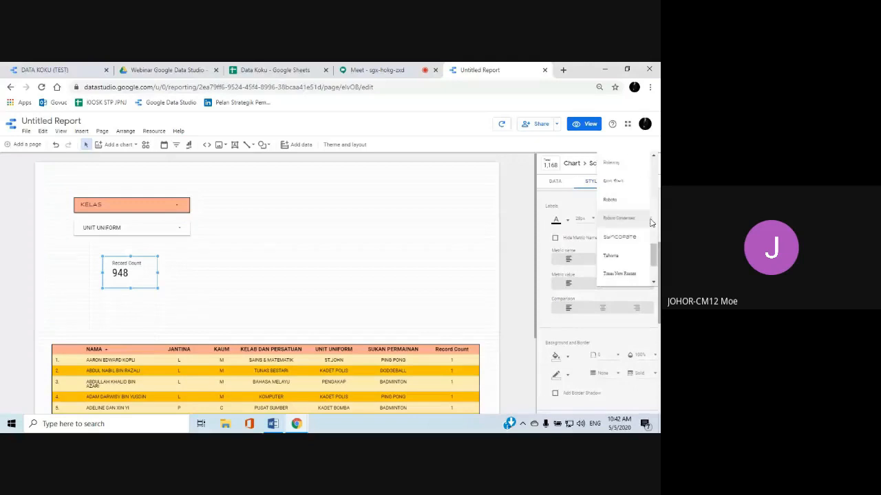
{"action": "left_click", "coordinate": [625, 167]}
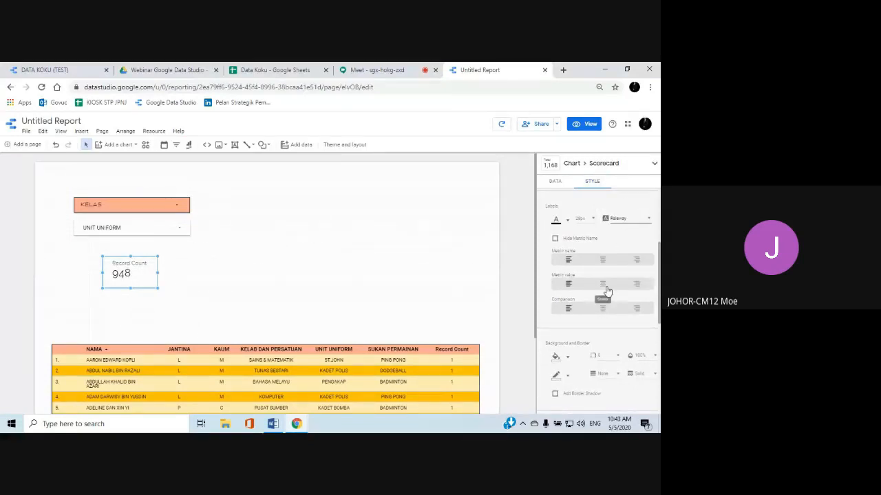
{"action": "left_click", "coordinate": [645, 223]}
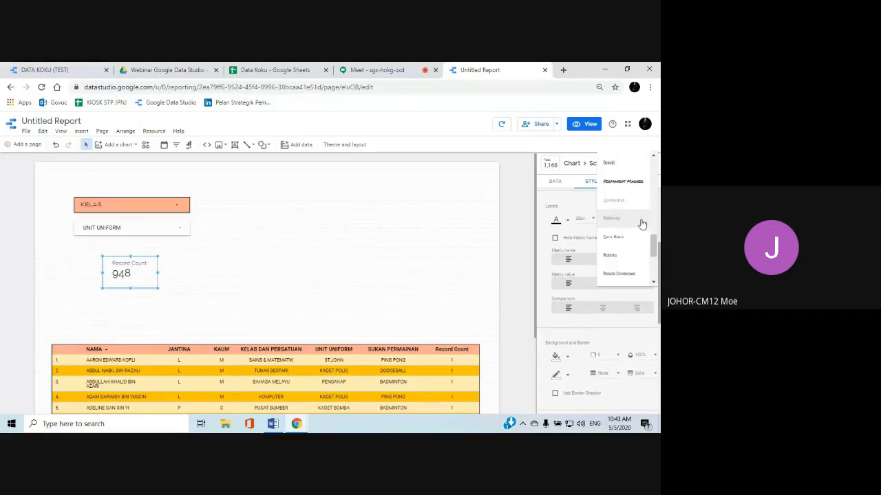
{"action": "left_click", "coordinate": [625, 207]}
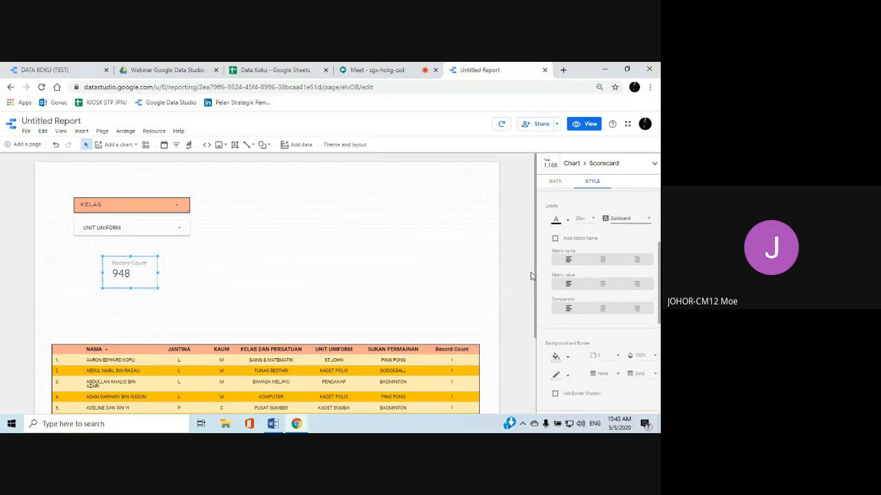
Centre the scorecard's metric name, metric value and comparison
{"action": "left_click", "coordinate": [603, 259]}
{"action": "left_click", "coordinate": [603, 285]}
{"action": "left_click", "coordinate": [602, 308]}
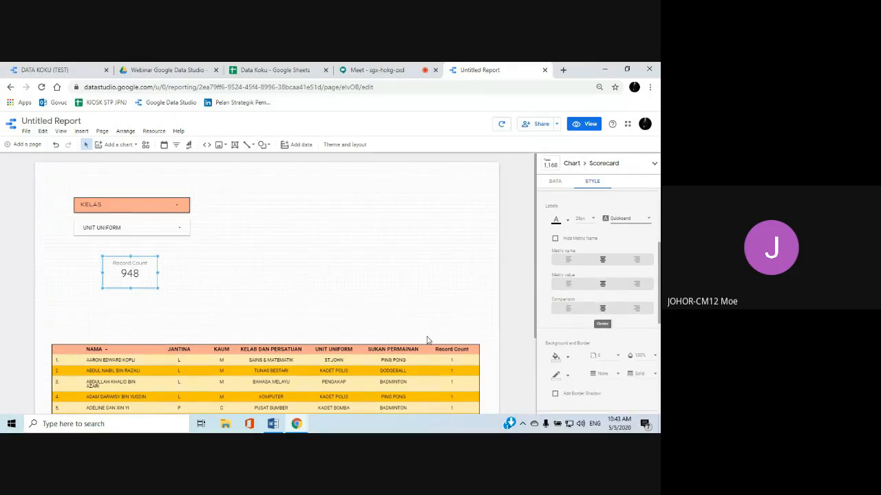
Fill the scorecard's background with the bright pink theme colour
{"action": "scroll", "coordinate": [564, 303], "scroll_direction": "down", "scroll_amount": 3}
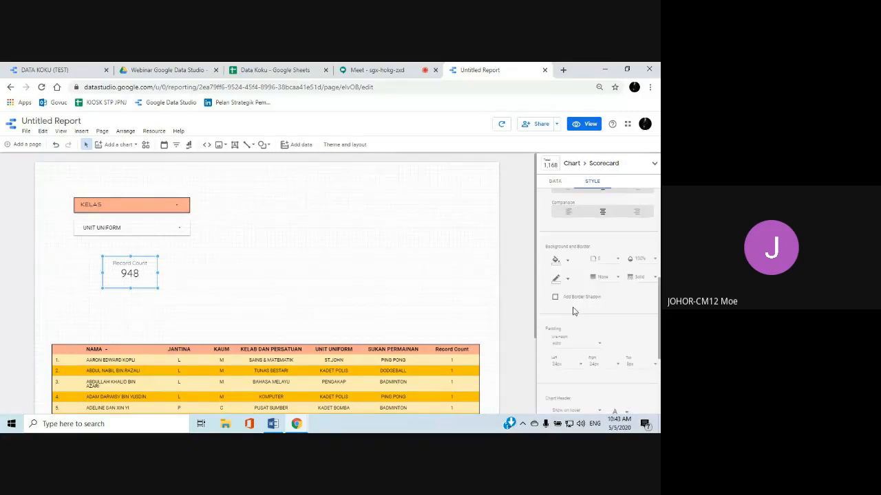
{"action": "left_click", "coordinate": [559, 261]}
{"action": "scroll", "coordinate": [585, 253], "scroll_direction": "up", "scroll_amount": 1}
{"action": "scroll", "coordinate": [585, 252], "scroll_direction": "up", "scroll_amount": 2}
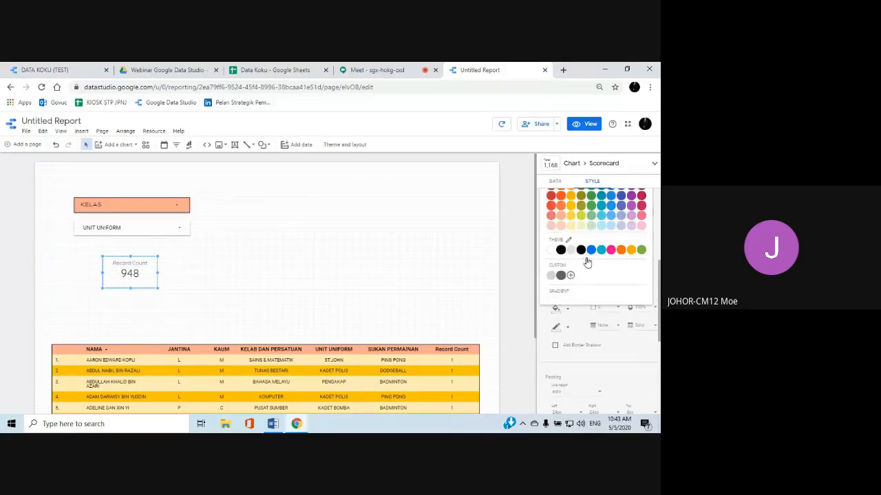
{"action": "left_click", "coordinate": [611, 299]}
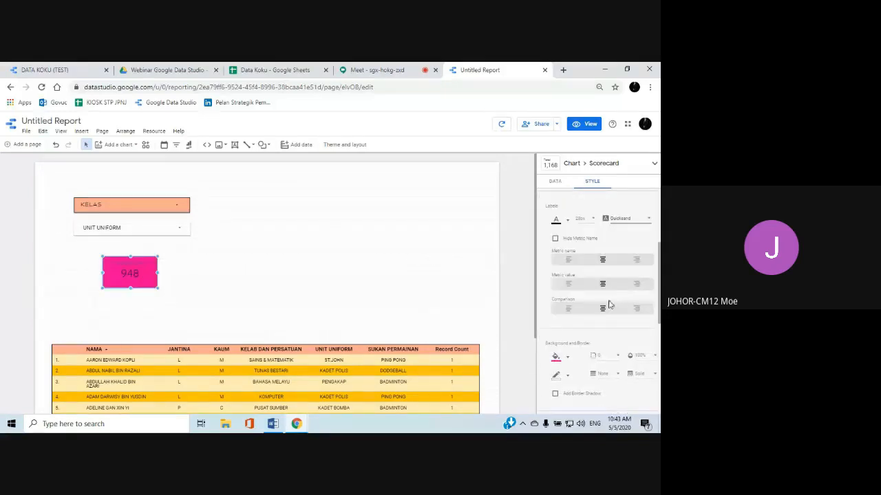
Give the scorecard a black border
{"action": "scroll", "coordinate": [599, 331], "scroll_direction": "down", "scroll_amount": 1}
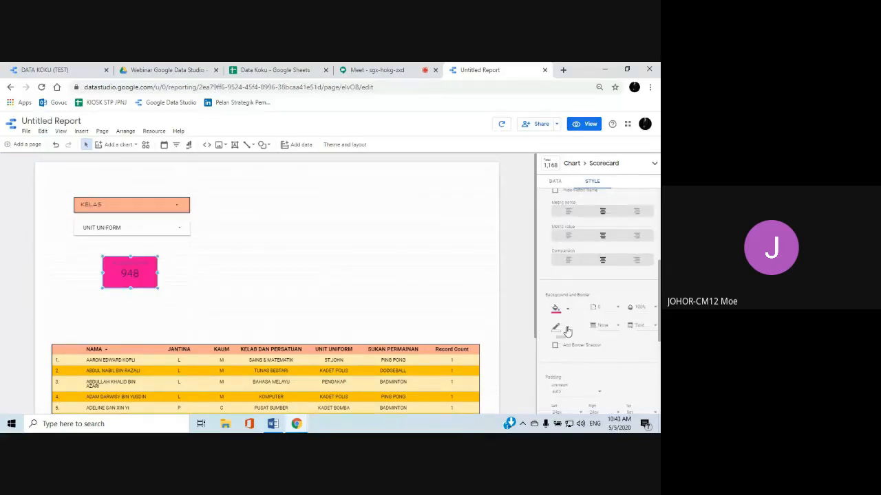
{"action": "left_click", "coordinate": [563, 329]}
{"action": "left_click", "coordinate": [560, 282]}
{"action": "scroll", "coordinate": [545, 306], "scroll_direction": "down", "scroll_amount": 1}
{"action": "scroll", "coordinate": [550, 306], "scroll_direction": "down", "scroll_amount": 1}
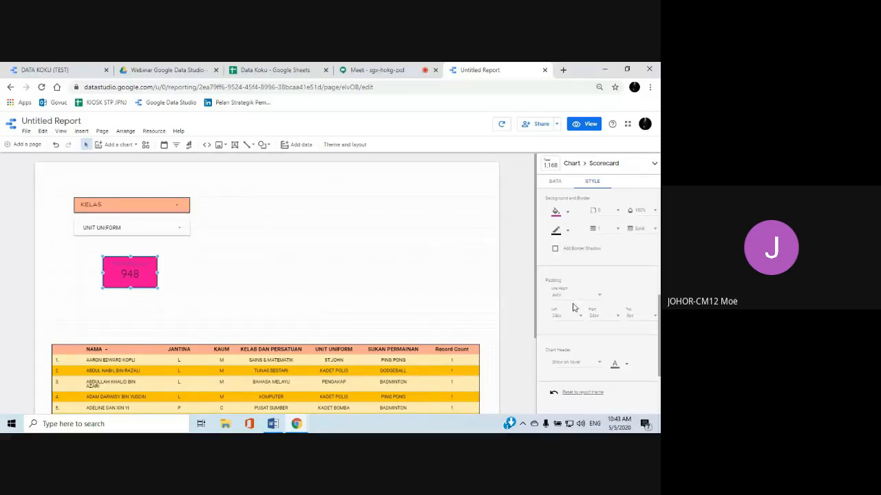
Try Always show for the scorecard's chart header, and return it to Show on hover
{"action": "scroll", "coordinate": [573, 307], "scroll_direction": "down", "scroll_amount": 1}
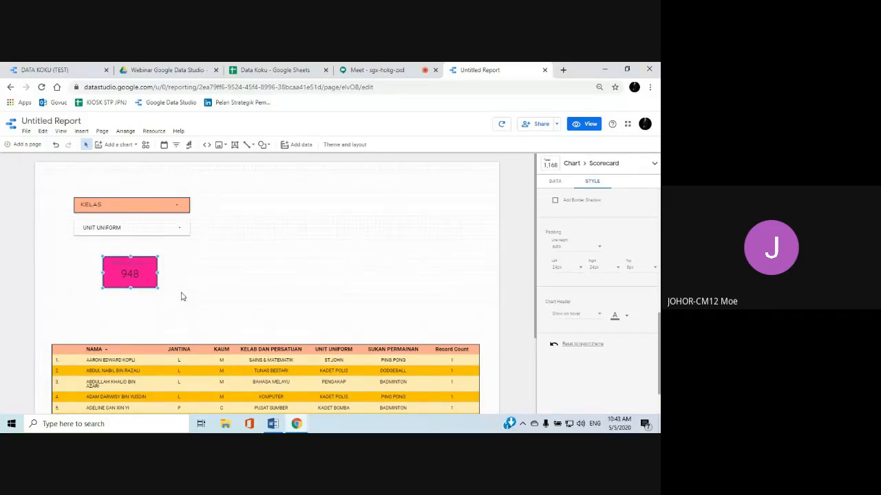
{"action": "left_click", "coordinate": [600, 314]}
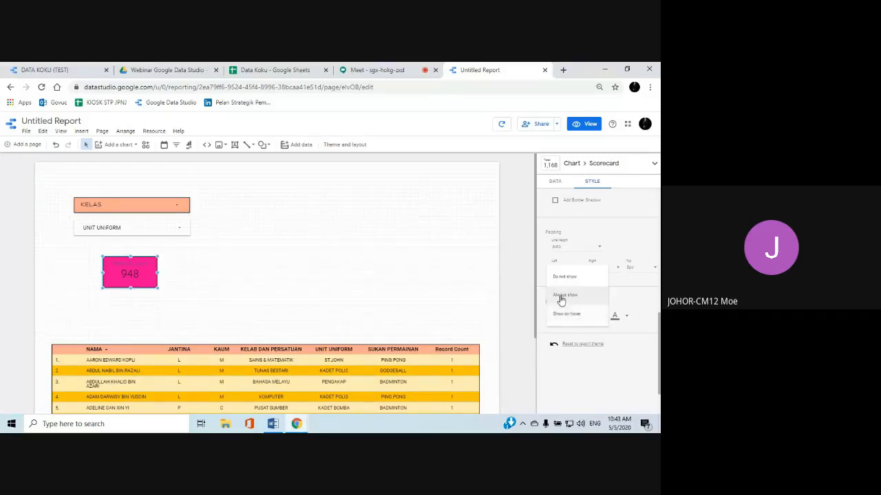
{"action": "left_click", "coordinate": [564, 302]}
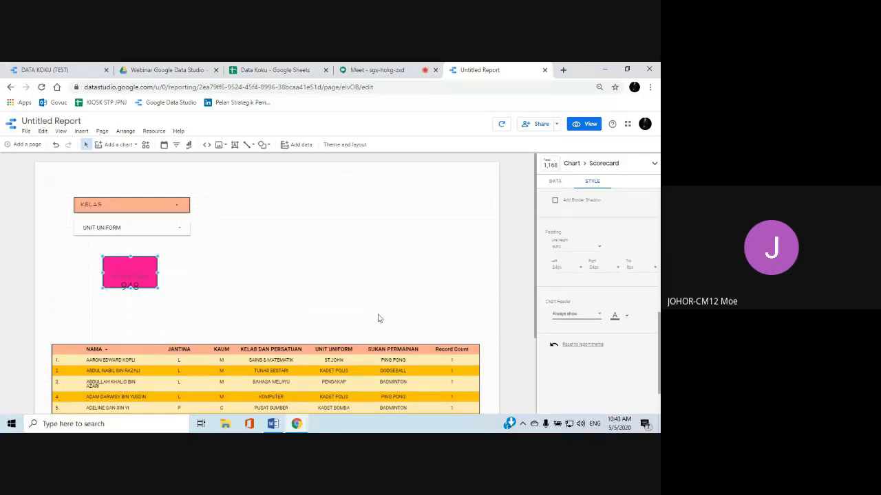
{"action": "left_click", "coordinate": [596, 317]}
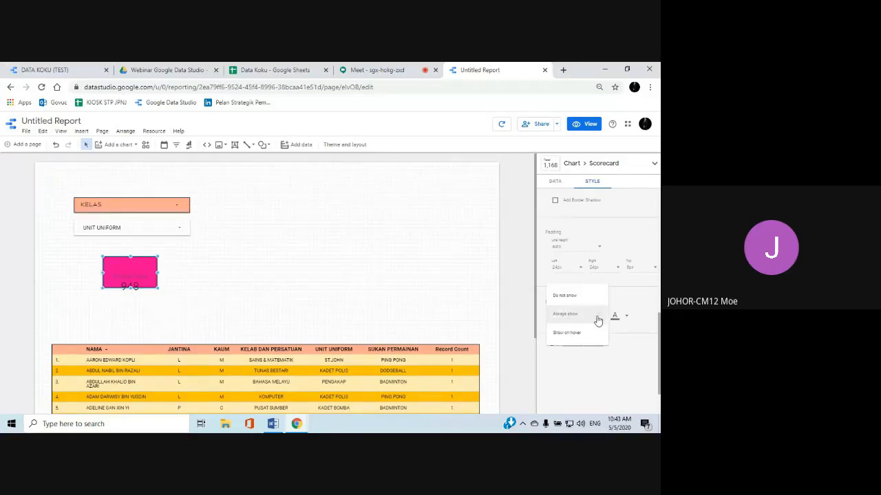
{"action": "left_click", "coordinate": [583, 334]}
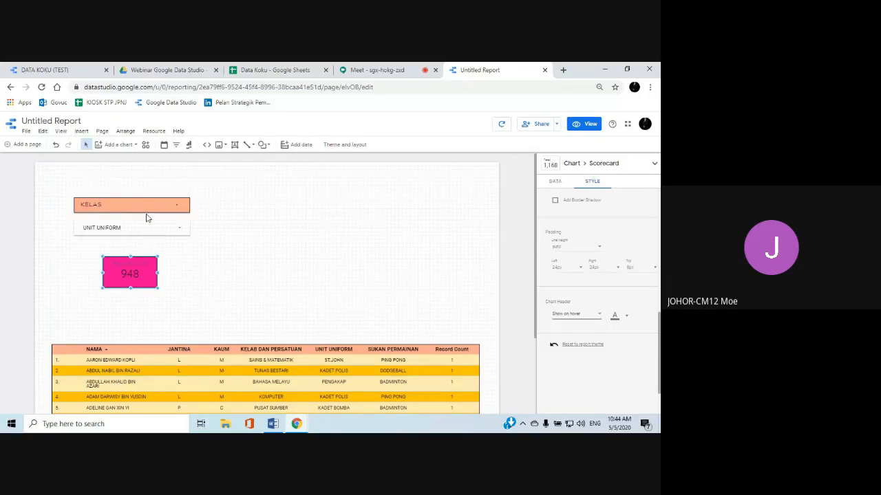
Insert a pie chart in the empty area beside the filter controls and above the table
{"action": "left_click", "coordinate": [82, 132]}
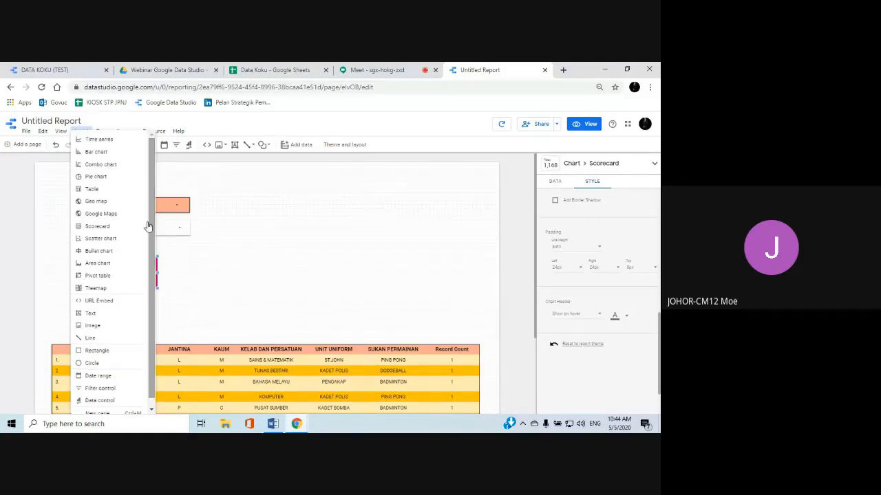
{"action": "left_click", "coordinate": [97, 178]}
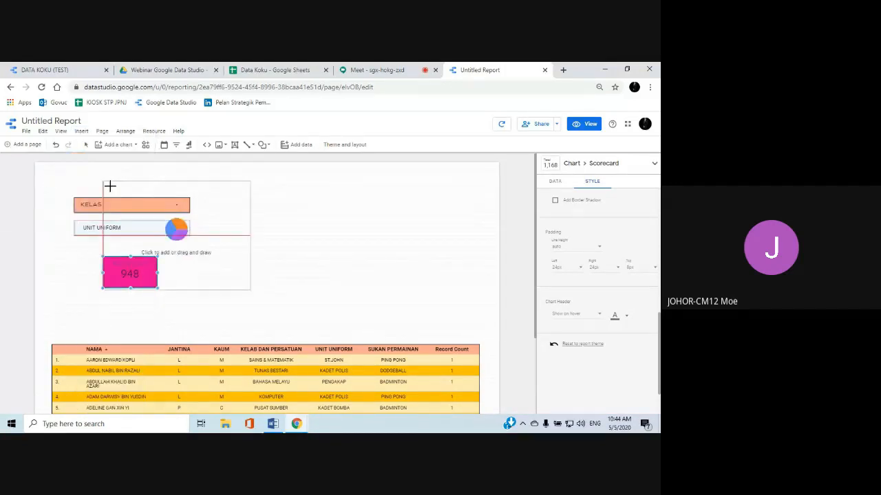
{"action": "left_click", "coordinate": [285, 192]}
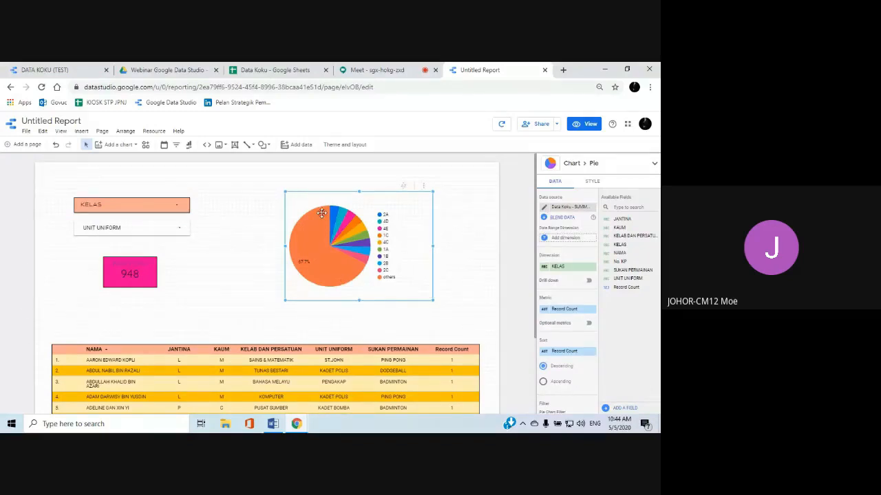
Change the pie chart's dimension to SUKAN PERMAINAN
{"action": "scroll", "coordinate": [555, 249], "scroll_direction": "down", "scroll_amount": 1}
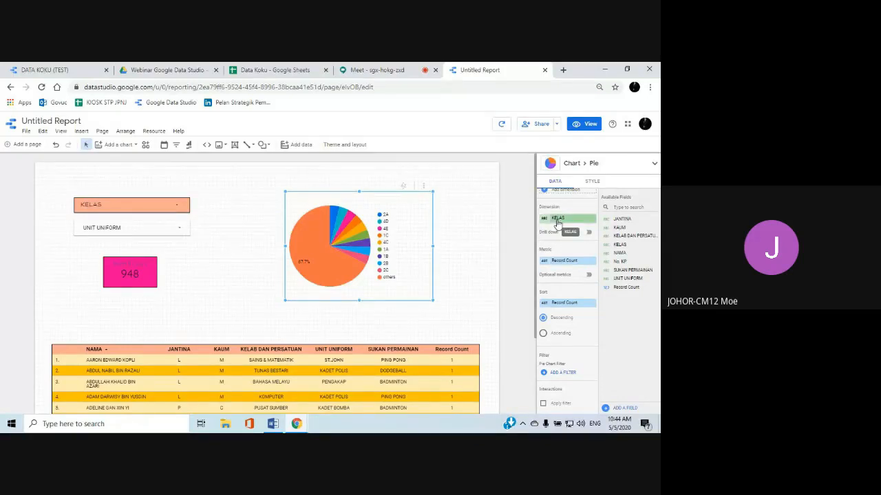
{"action": "left_click", "coordinate": [557, 218]}
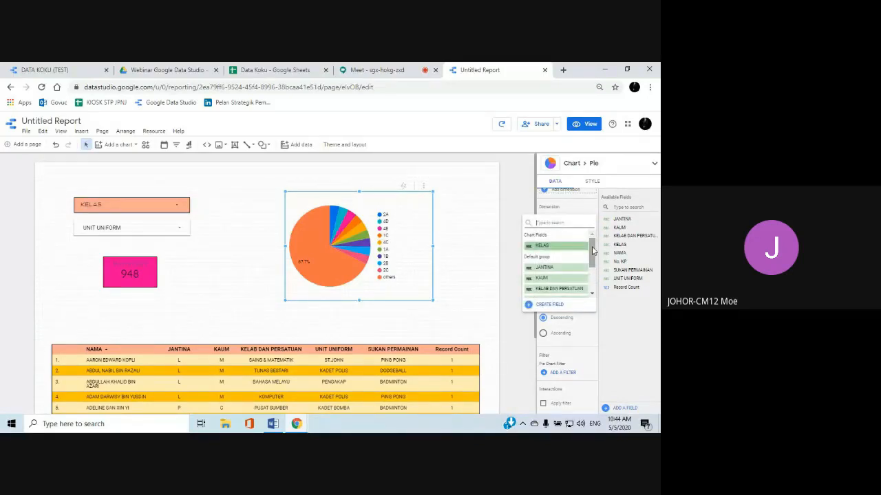
{"action": "scroll", "coordinate": [591, 256], "scroll_direction": "down", "scroll_amount": 3}
{"action": "left_click_drag", "start_coordinate": [596, 267], "coordinate": [596, 274]}
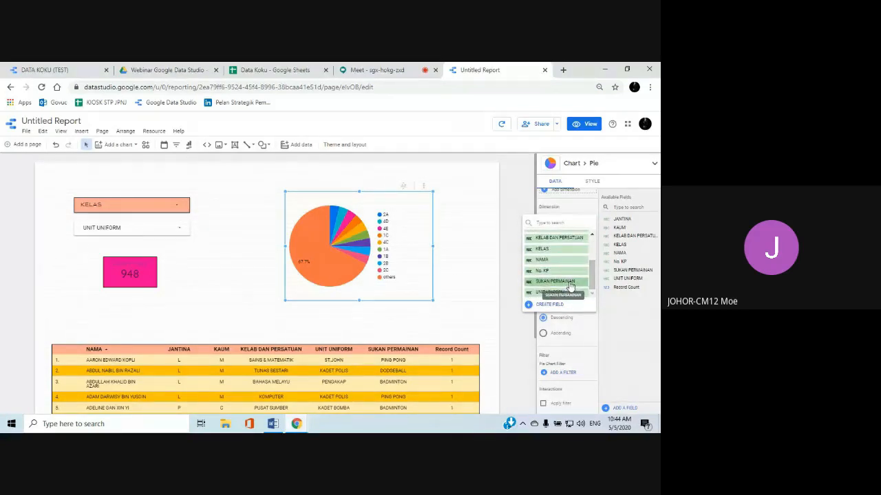
{"action": "left_click", "coordinate": [569, 282]}
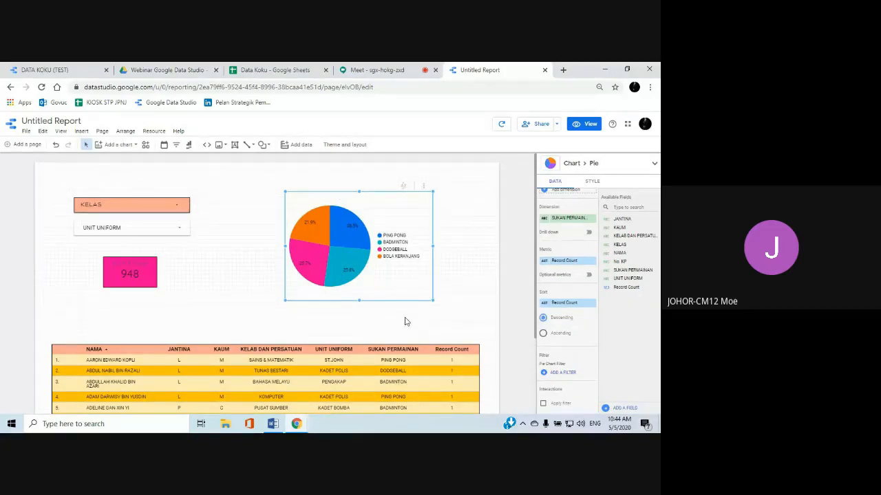
{"action": "left_click", "coordinate": [364, 315]}
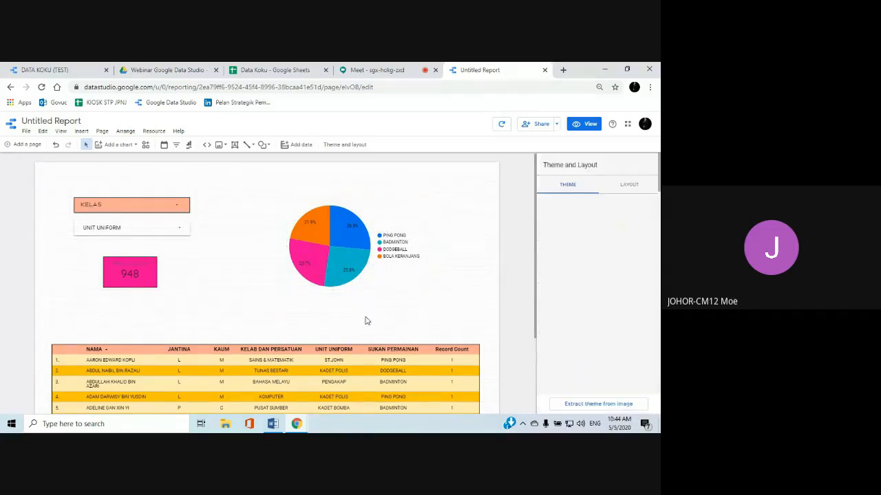
Preview the report in view mode and filter KELAS to 1F only
{"action": "left_click", "coordinate": [582, 126]}
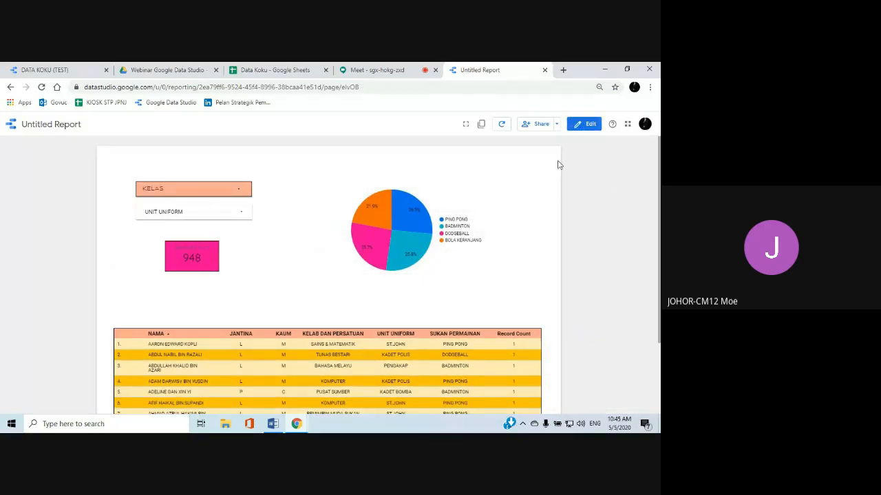
{"action": "left_click", "coordinate": [236, 193]}
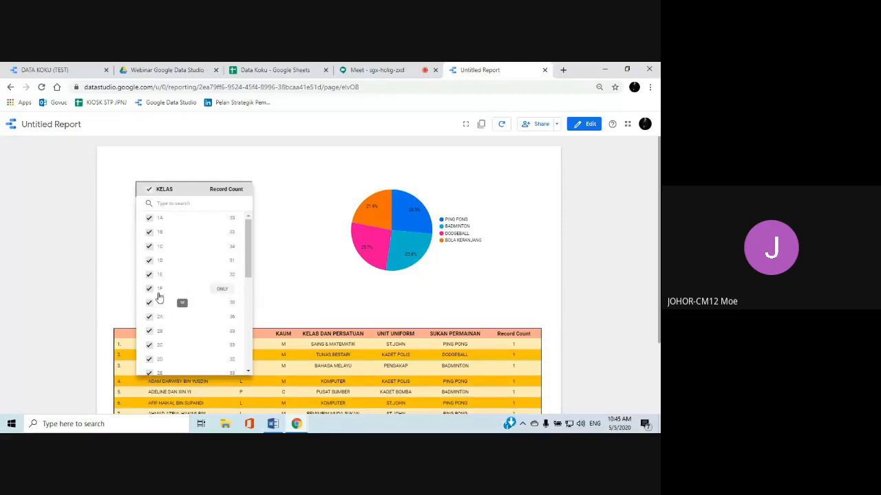
{"action": "left_click", "coordinate": [221, 290]}
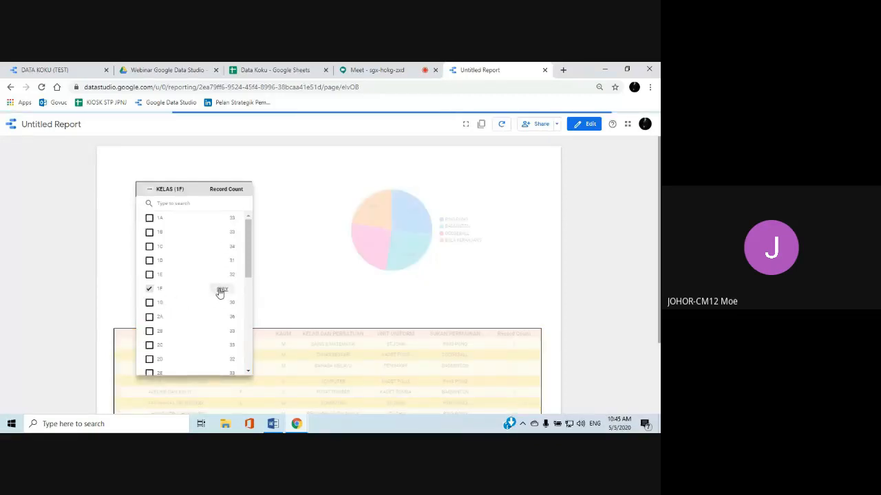
{"action": "left_click", "coordinate": [299, 278]}
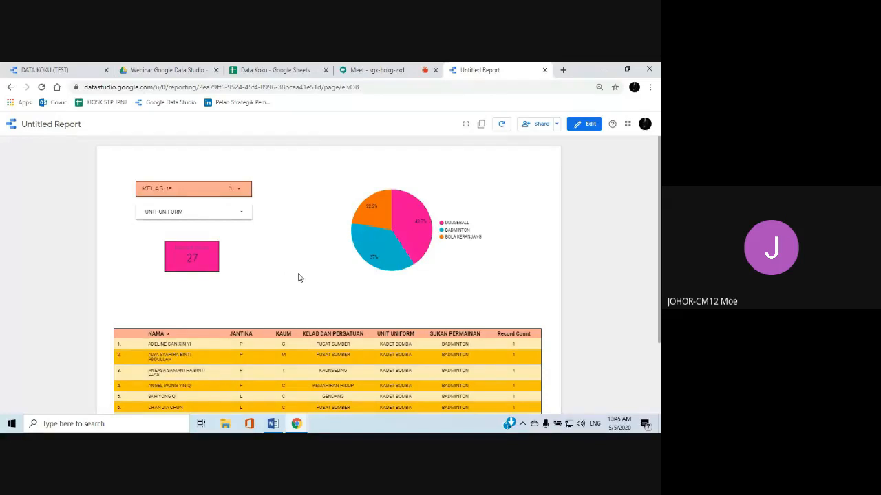
Filter UNIT UNIFORM to KADET BOMBA only in the preview, and return to editing the report
{"action": "mouse_move", "coordinate": [418, 233]}
{"action": "left_click", "coordinate": [240, 212]}
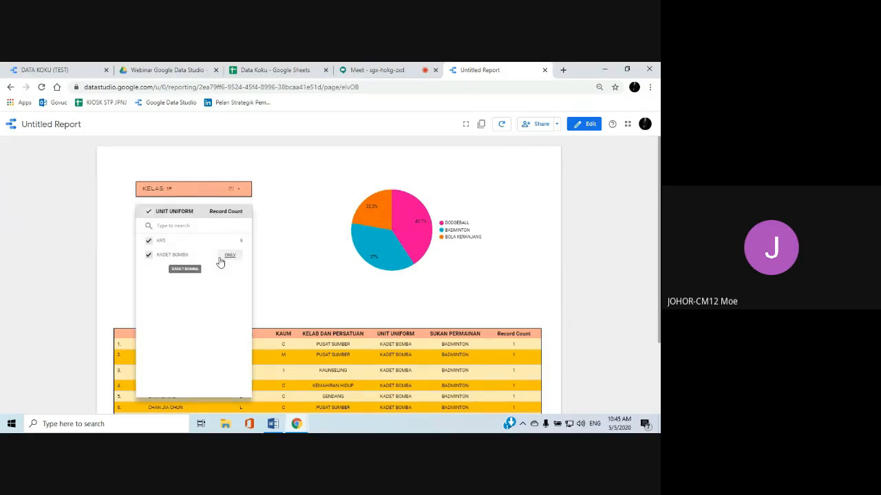
{"action": "left_click", "coordinate": [229, 258]}
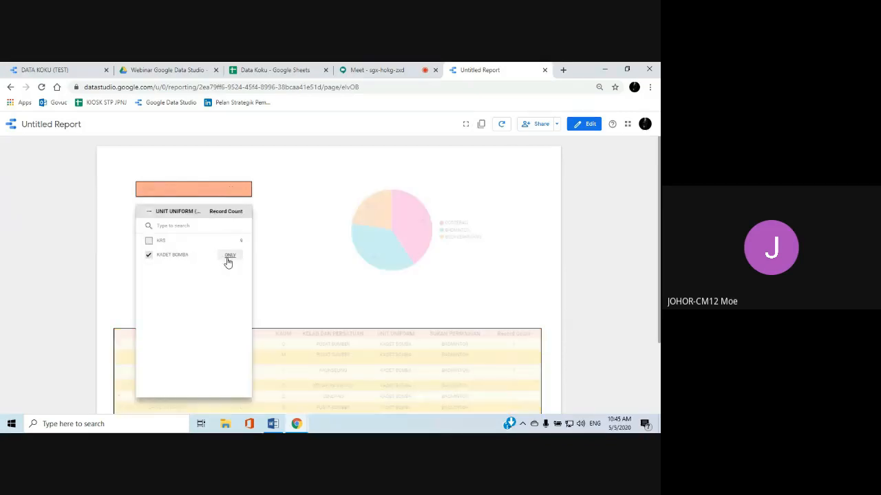
{"action": "left_click", "coordinate": [281, 262]}
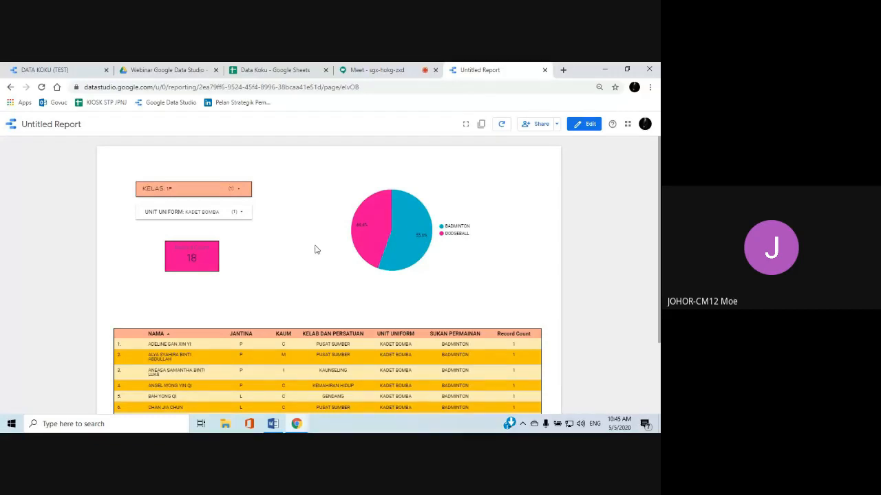
{"action": "left_click", "coordinate": [583, 125]}
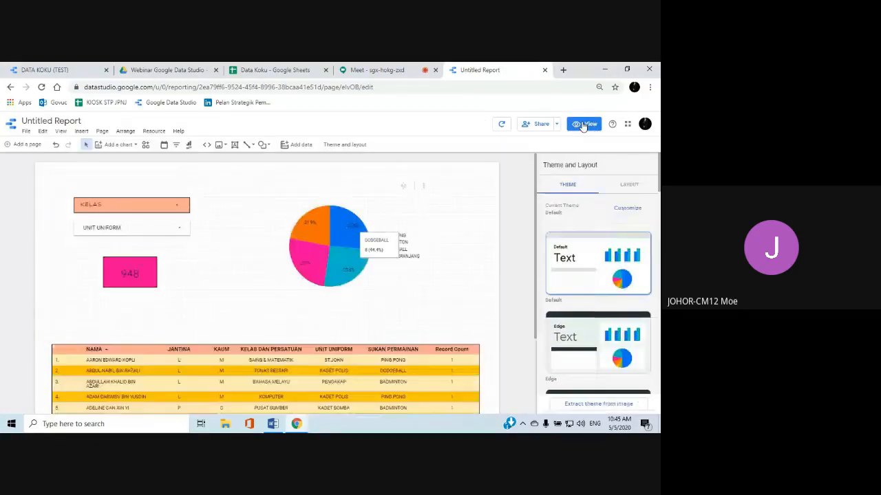
Make the SUKAN PERMAINAN pie chart shorter and narrower, and move it closer to the page's upper right corner
{"action": "left_click", "coordinate": [351, 233]}
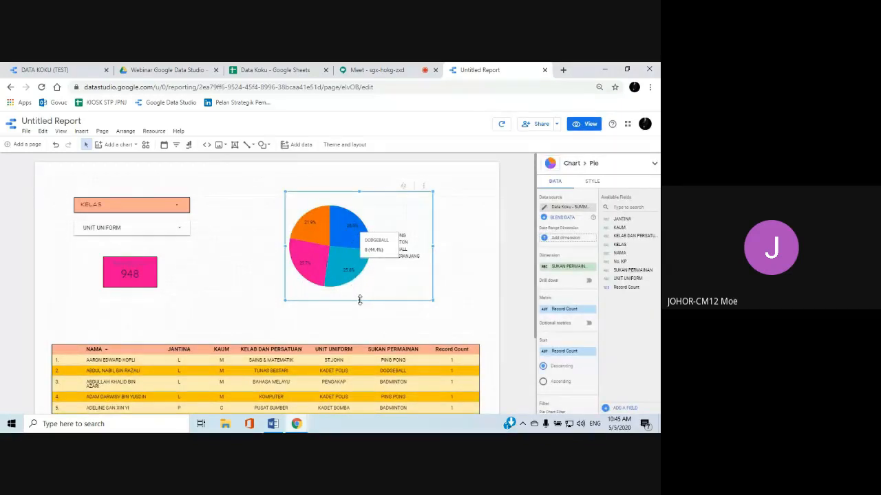
{"action": "left_click_drag", "start_coordinate": [359, 300], "coordinate": [359, 272]}
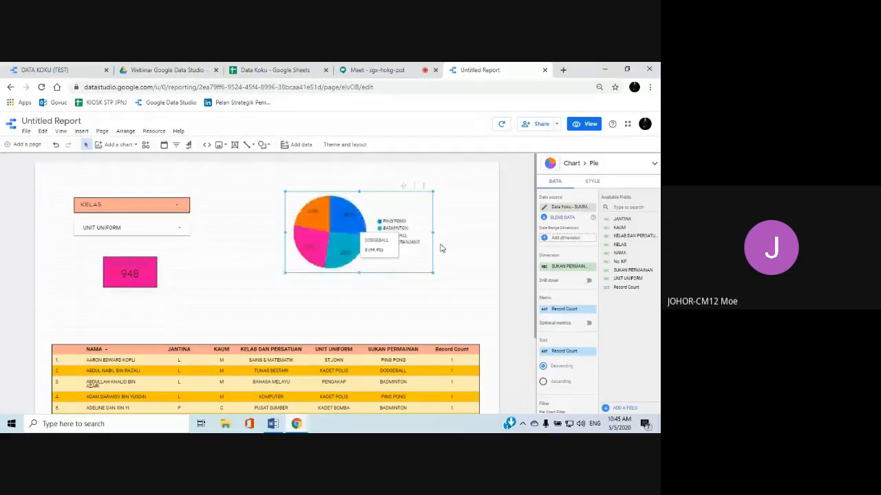
{"action": "left_click_drag", "start_coordinate": [433, 232], "coordinate": [419, 232]}
{"action": "left_click_drag", "start_coordinate": [338, 235], "coordinate": [367, 222]}
Insert a pie chart with dimension KELAB DAN PERSATUAN above the table's right end, and move the SUKAN PERMAINAN pie chart up beside the filters
{"action": "left_click", "coordinate": [80, 132]}
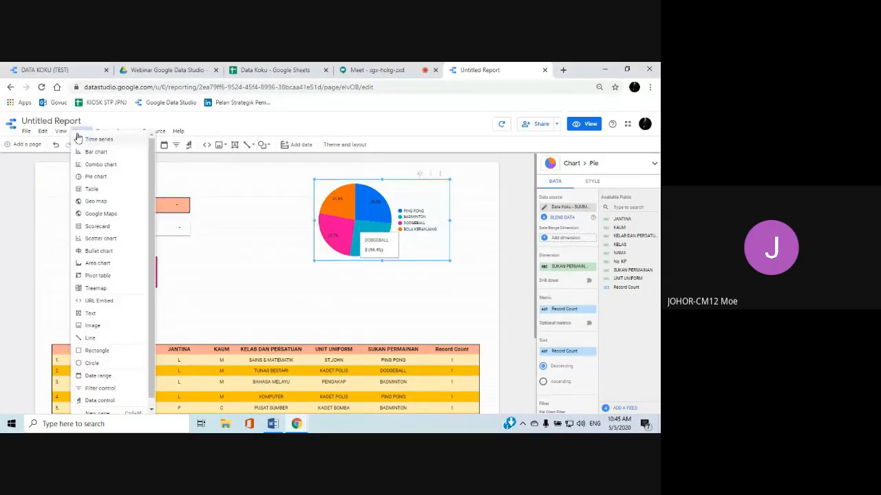
{"action": "left_click", "coordinate": [104, 176]}
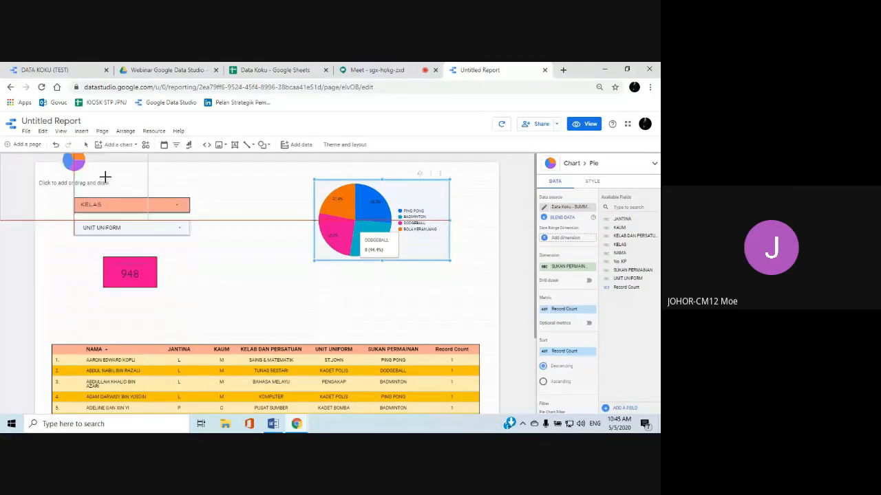
{"action": "left_click", "coordinate": [244, 244]}
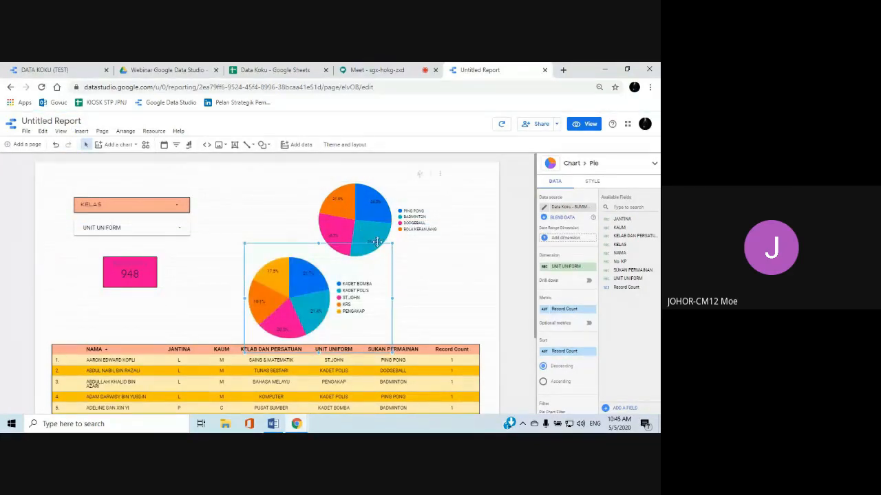
{"action": "left_click", "coordinate": [566, 267]}
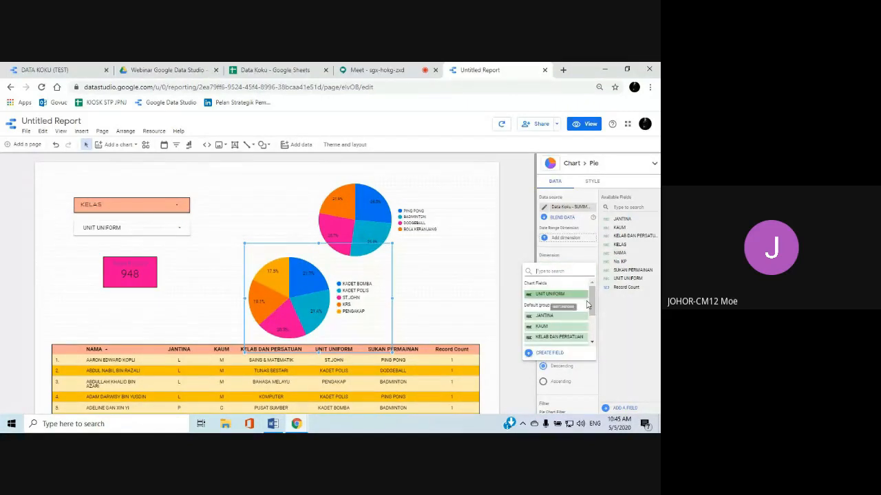
{"action": "left_click", "coordinate": [569, 338]}
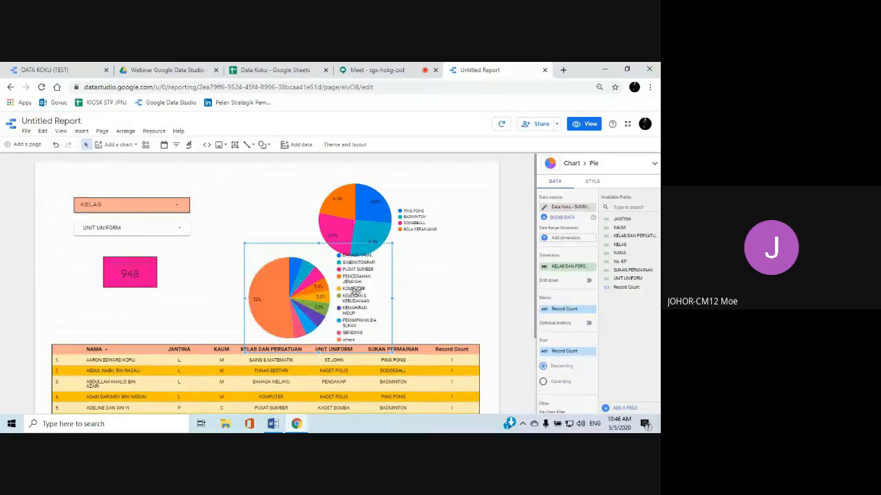
{"action": "left_click_drag", "start_coordinate": [352, 206], "coordinate": [270, 191]}
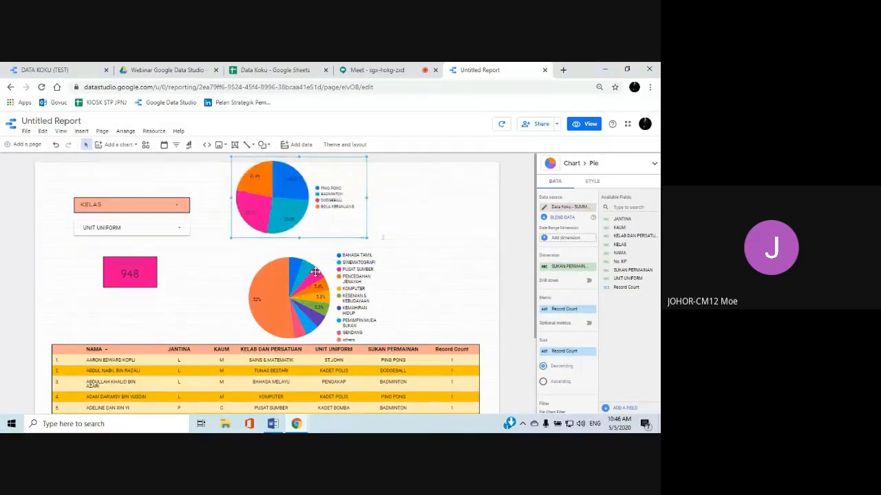
{"action": "left_click_drag", "start_coordinate": [315, 285], "coordinate": [403, 261]}
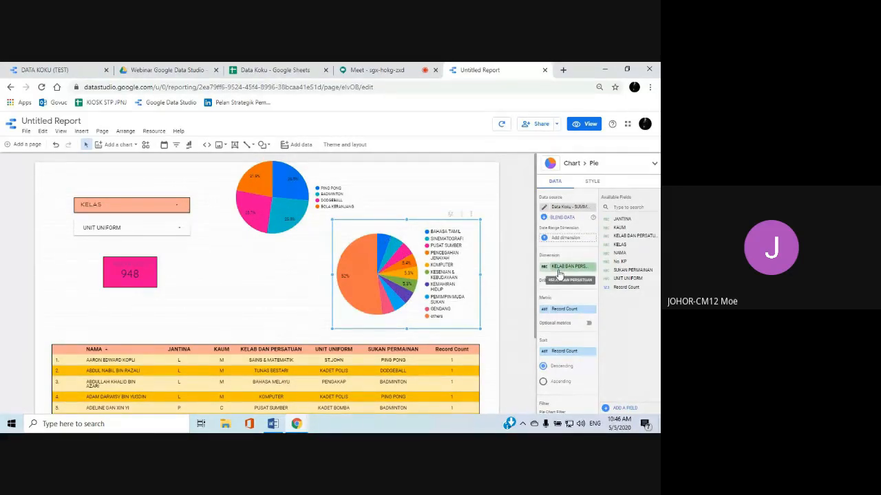
Try 20 slices for the KELAB DAN PERSATUAN pie chart, and set it back to 10 slices
{"action": "left_click", "coordinate": [590, 182]}
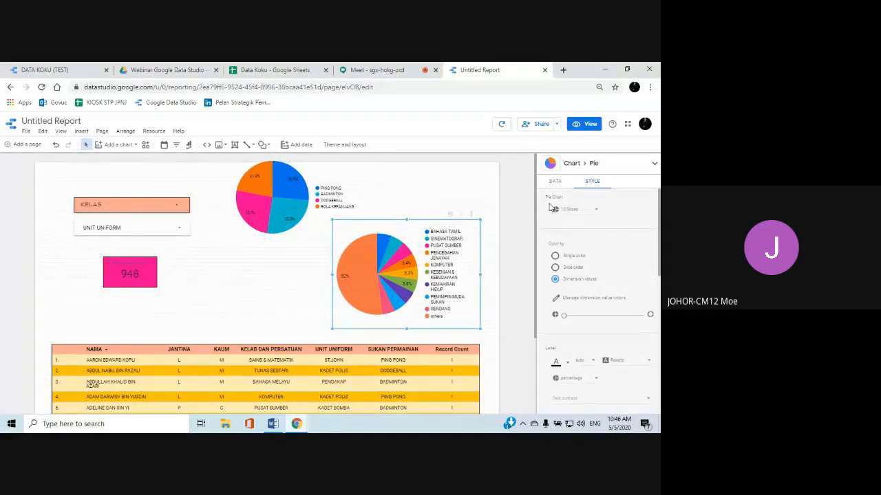
{"action": "left_click", "coordinate": [595, 213]}
{"action": "left_click_drag", "start_coordinate": [606, 219], "coordinate": [609, 264]}
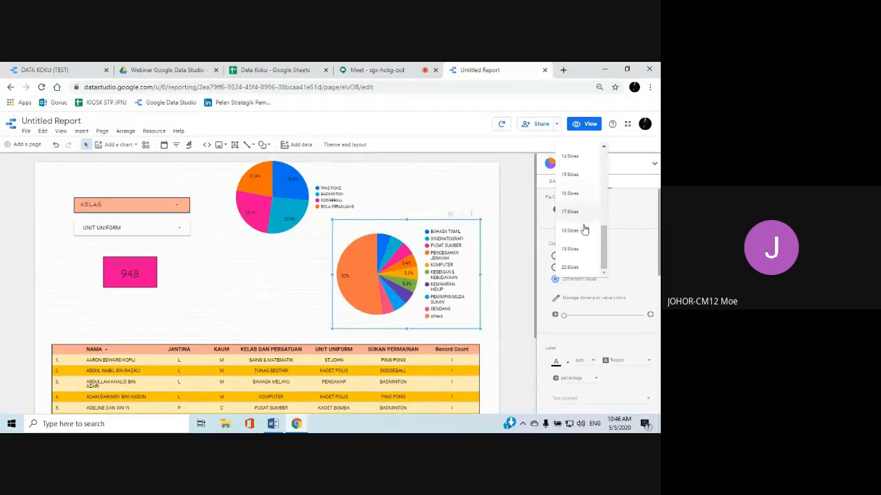
{"action": "left_click", "coordinate": [570, 268]}
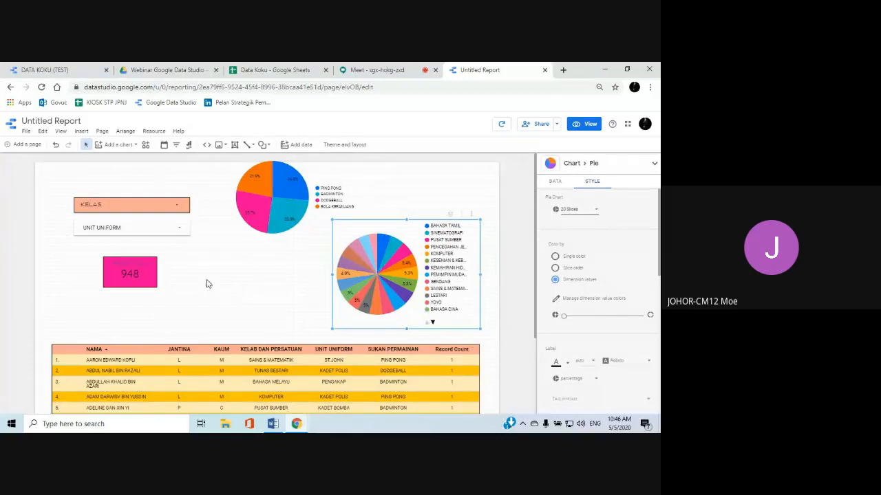
{"action": "left_click", "coordinate": [596, 211]}
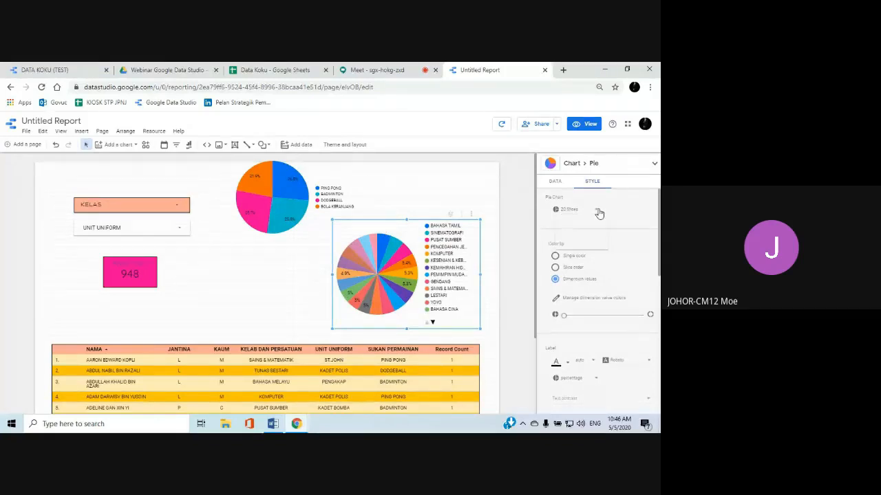
{"action": "left_click_drag", "start_coordinate": [599, 213], "coordinate": [607, 178]}
{"action": "left_click", "coordinate": [575, 160]}
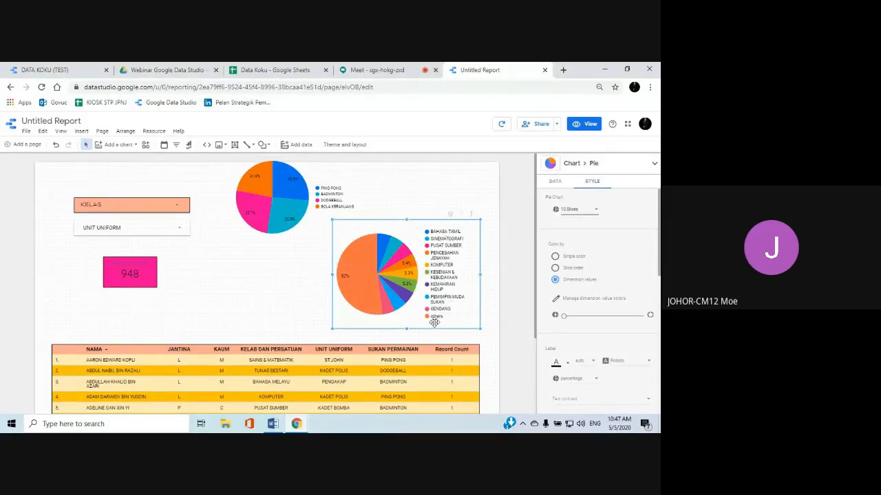
Set the KELAB DAN PERSATUAN pie chart to 20 slices and give it a small donut hole
{"action": "left_click", "coordinate": [597, 214]}
{"action": "left_click_drag", "start_coordinate": [600, 211], "coordinate": [606, 270]}
{"action": "left_click", "coordinate": [576, 269]}
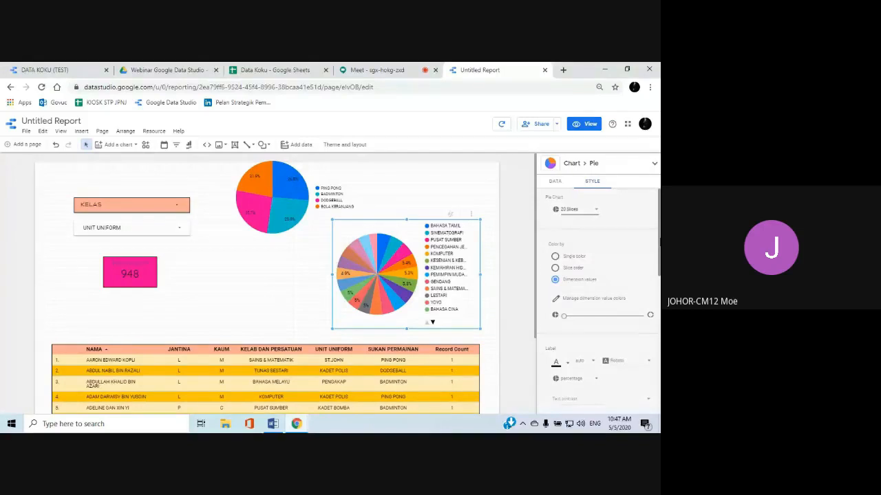
{"action": "scroll", "coordinate": [591, 216], "scroll_direction": "down", "scroll_amount": 1}
{"action": "scroll", "coordinate": [597, 301], "scroll_direction": "down", "scroll_amount": 1}
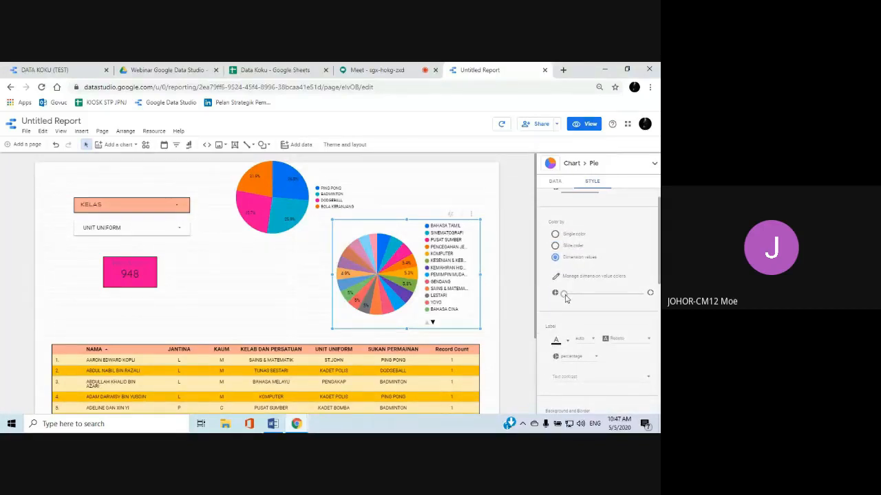
{"action": "mouse_move", "coordinate": [564, 296]}
{"action": "left_mouse_down"}
{"action": "mouse_move", "coordinate": [590, 296]}
{"action": "mouse_move", "coordinate": [581, 296]}
{"action": "left_mouse_up"}
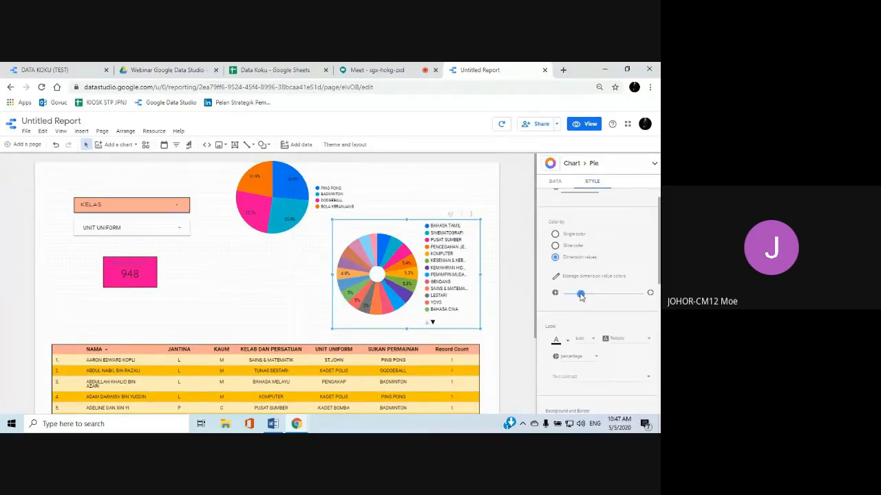
Widen the KELAB DAN PERSATUAN chart on both sides, mostly toward the scorecard
{"action": "scroll", "coordinate": [581, 294], "scroll_direction": "down", "scroll_amount": 3}
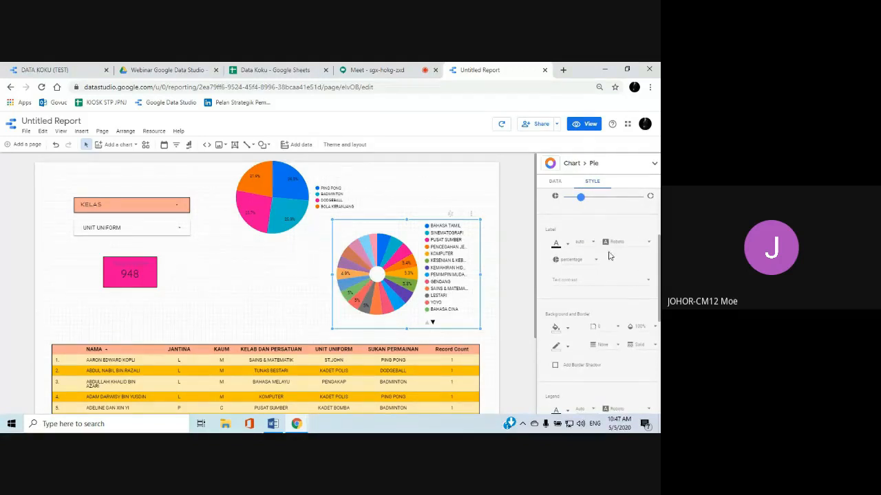
{"action": "scroll", "coordinate": [598, 259], "scroll_direction": "down", "scroll_amount": 2}
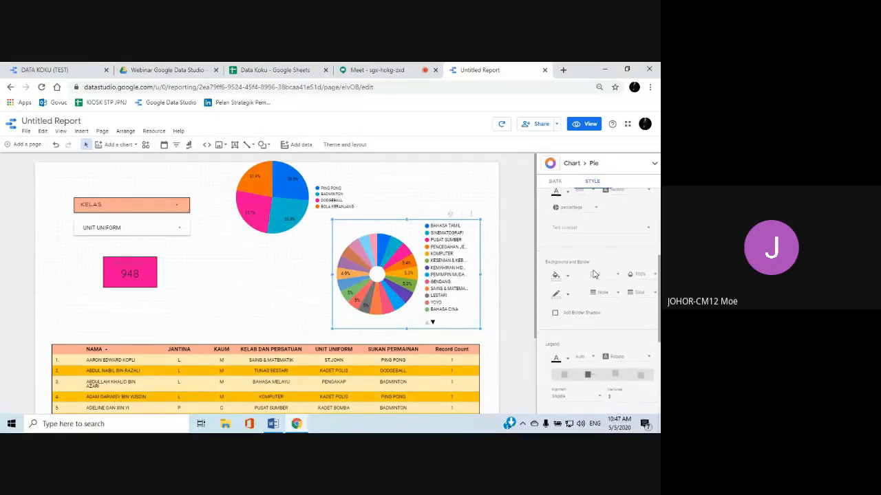
{"action": "scroll", "coordinate": [596, 272], "scroll_direction": "down", "scroll_amount": 2}
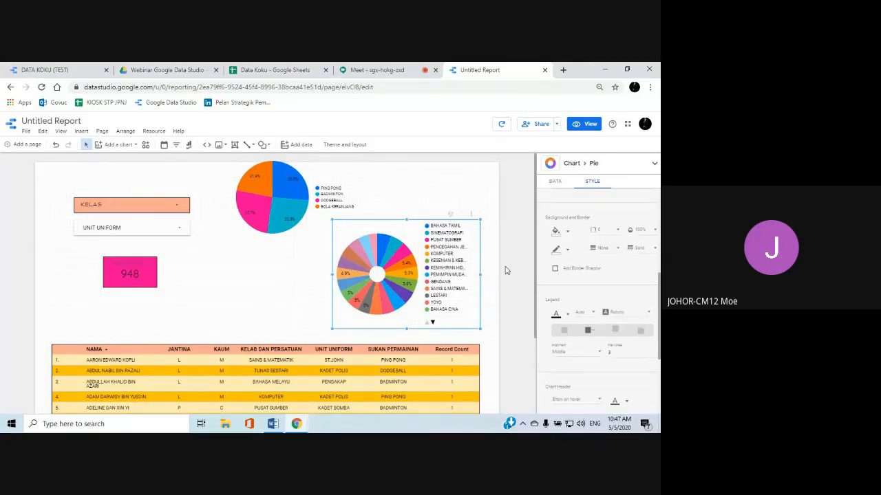
{"action": "scroll", "coordinate": [561, 274], "scroll_direction": "down", "scroll_amount": 1}
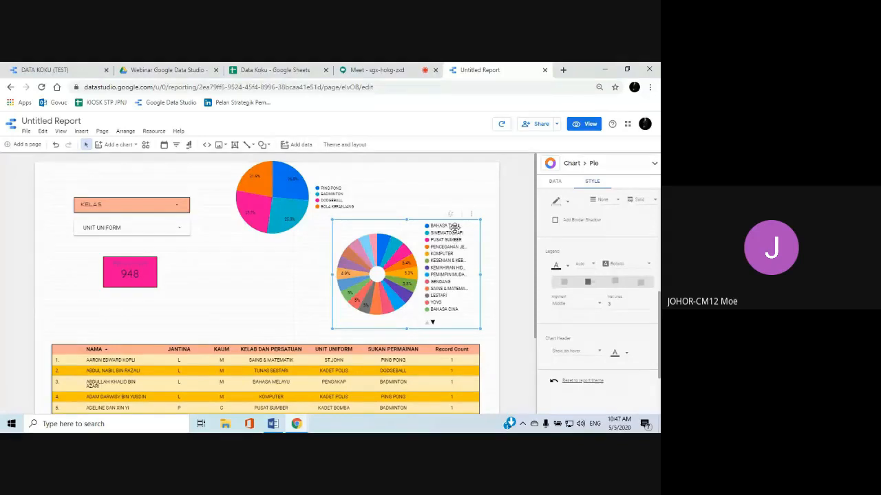
{"action": "left_click_drag", "start_coordinate": [333, 275], "coordinate": [294, 282]}
{"action": "left_click_drag", "start_coordinate": [478, 275], "coordinate": [486, 275]}
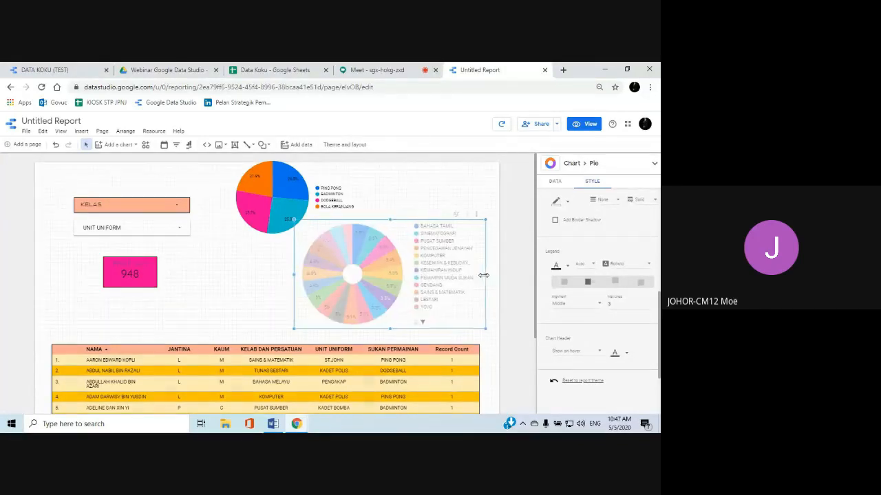
Set the legend font of the KELAB DAN PERSATUAN chart to Roboto Condensed
{"action": "left_click", "coordinate": [647, 267]}
{"action": "left_click", "coordinate": [633, 287]}
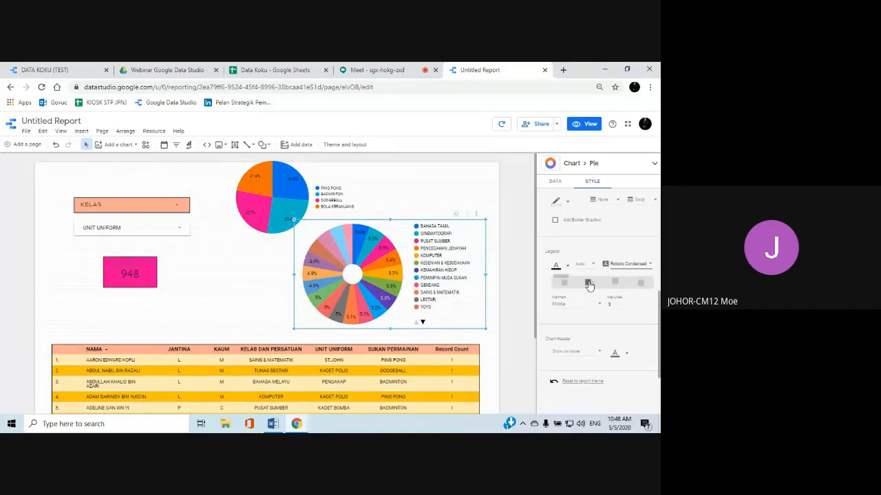
{"action": "scroll", "coordinate": [586, 284], "scroll_direction": "down", "scroll_amount": 1}
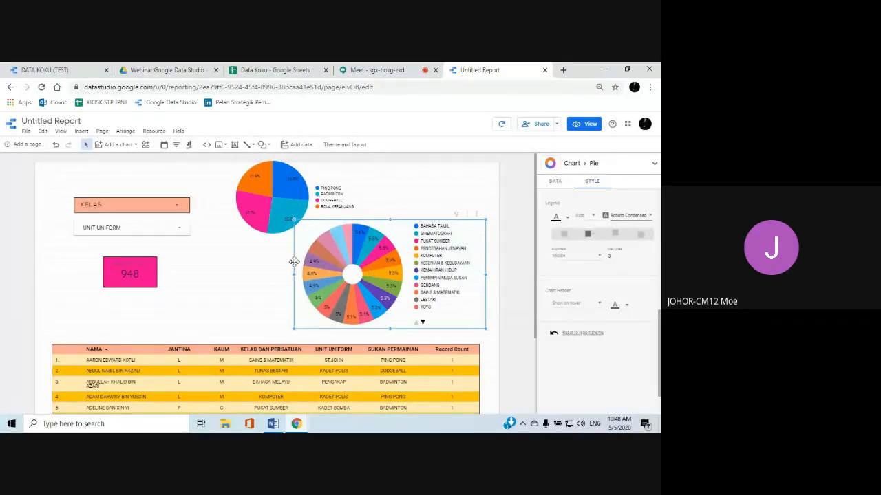
Move the SUKAN PERMAINAN pie chart slightly down and closer to the filters, and reselect the KELAB DAN PERSATUAN chart
{"action": "left_click", "coordinate": [276, 203]}
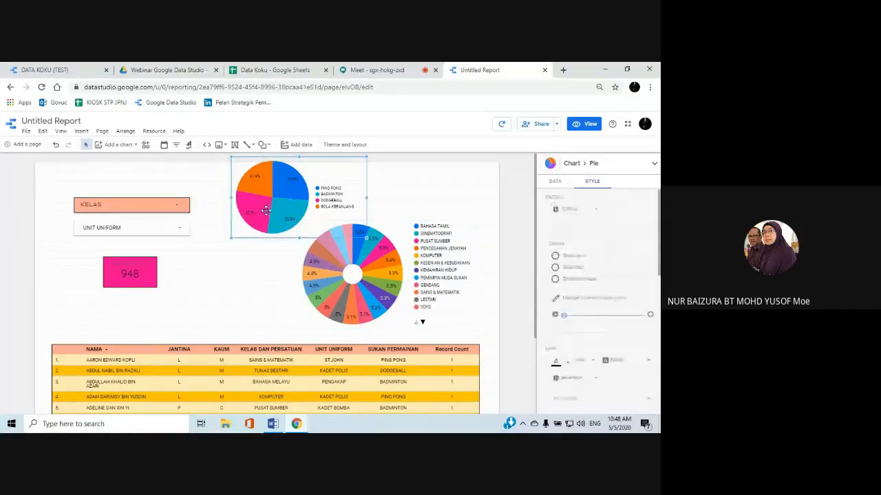
{"action": "left_click_drag", "start_coordinate": [265, 209], "coordinate": [256, 218]}
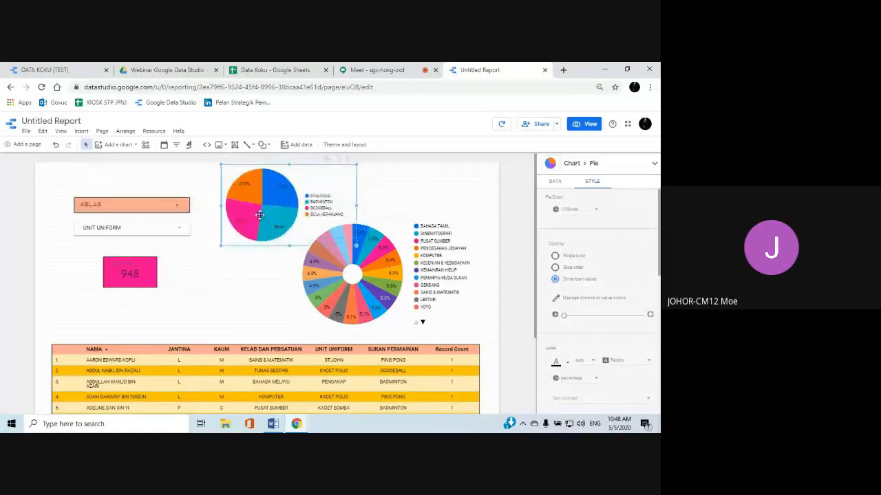
{"action": "left_click", "coordinate": [351, 271]}
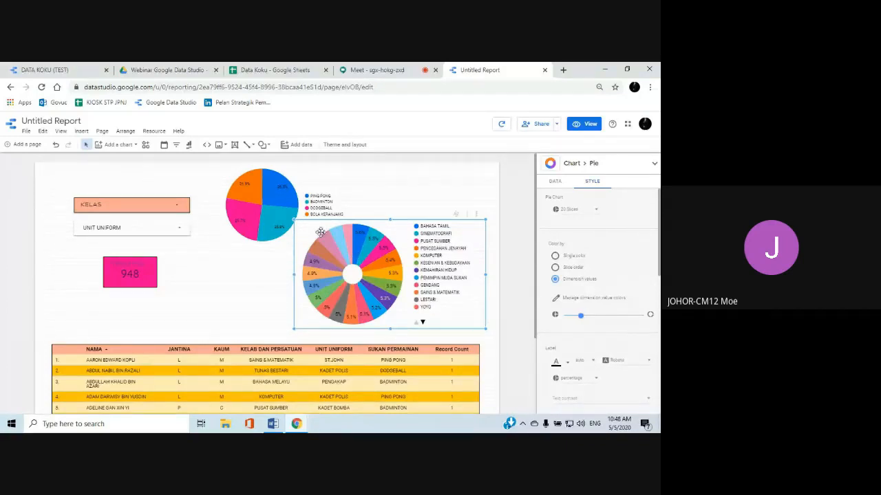
Switch to the Data Koku spreadsheet in Google Sheets and look through the student rows of the SUMMARY sheet
{"action": "left_click", "coordinate": [261, 71]}
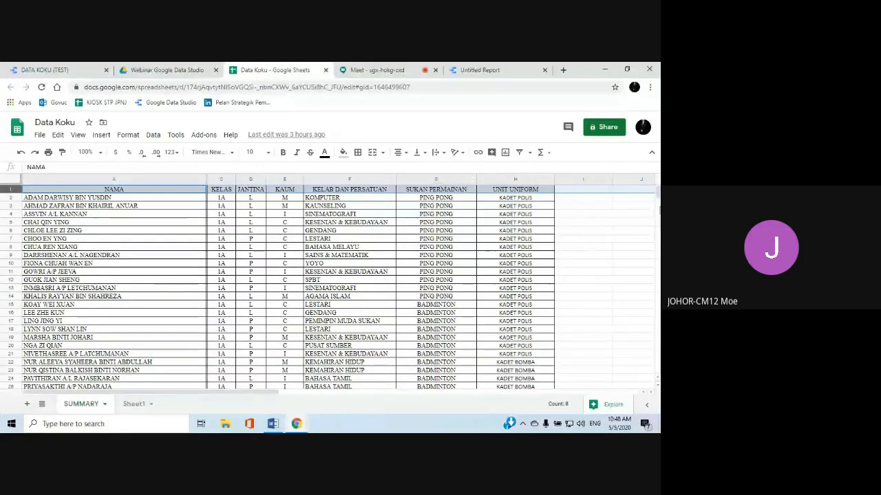
{"action": "left_click", "coordinate": [617, 221]}
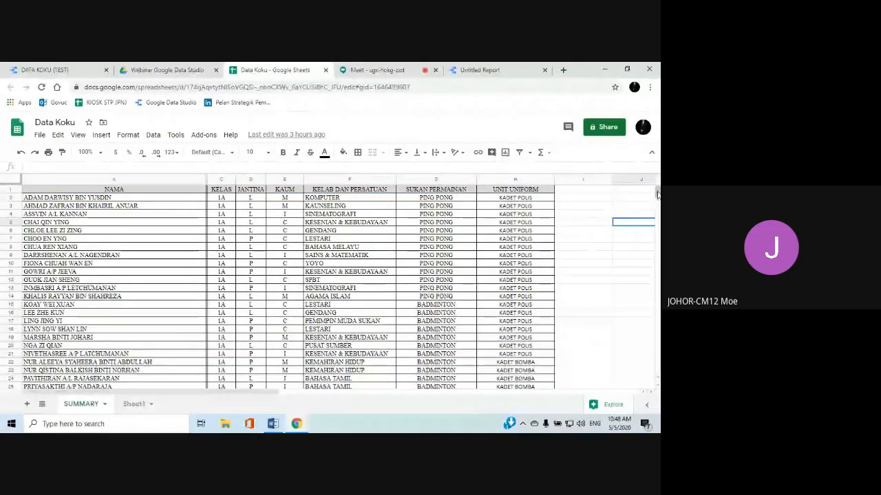
{"action": "scroll", "coordinate": [655, 198], "scroll_direction": "down", "scroll_amount": 2}
{"action": "left_click_drag", "start_coordinate": [657, 195], "coordinate": [658, 310]}
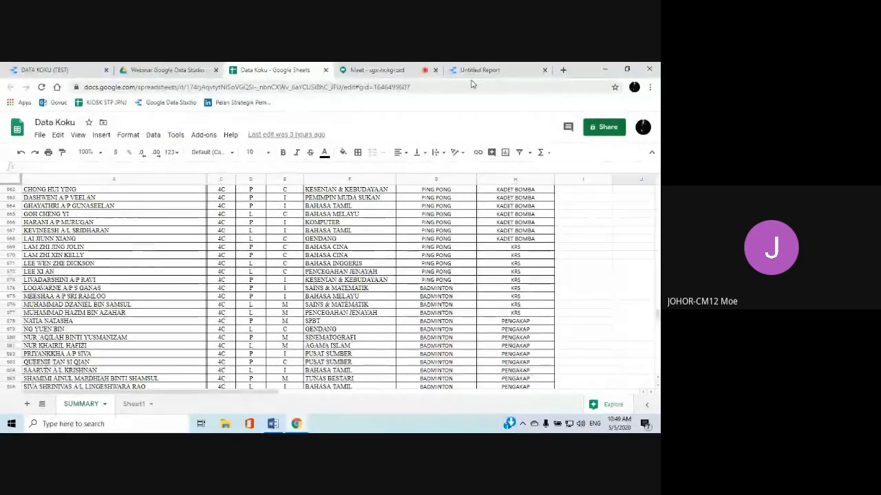
Switch back to the Data Studio report, show it in view mode and examine the charts and table
{"action": "left_click", "coordinate": [496, 70]}
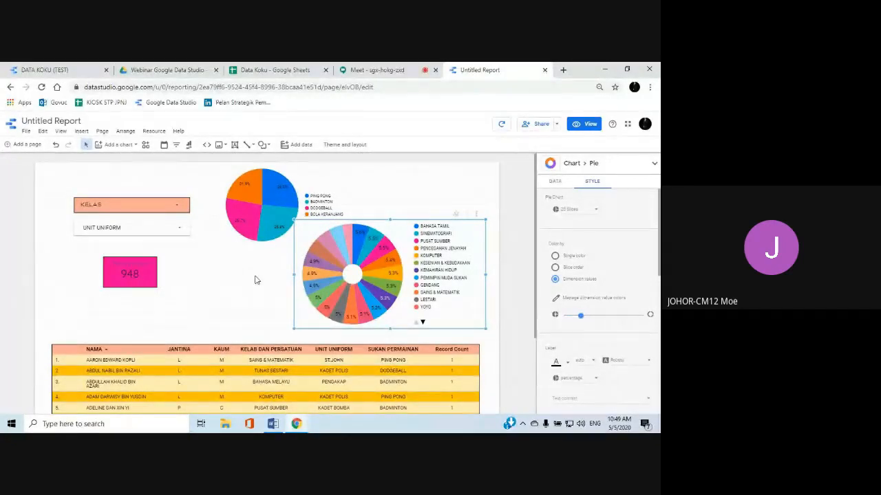
{"action": "left_click", "coordinate": [575, 128]}
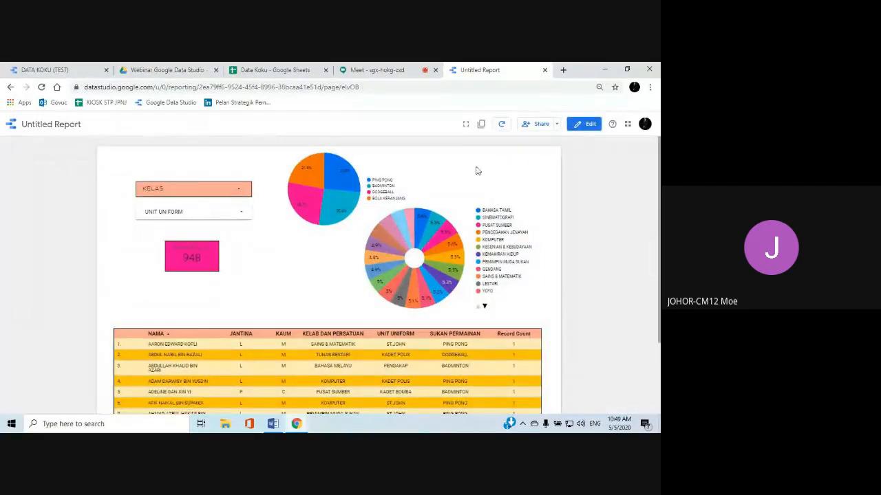
{"action": "scroll", "coordinate": [266, 256], "scroll_direction": "down", "scroll_amount": 1}
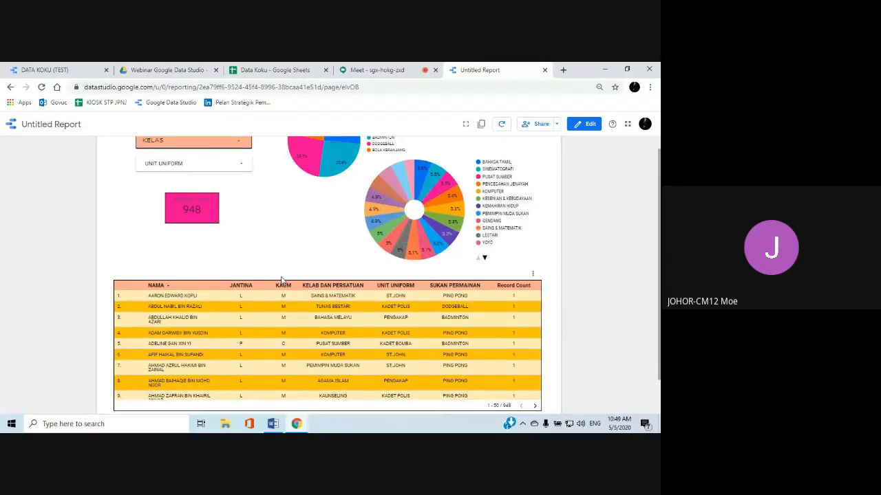
Examine the first student record in the Data Koku spreadsheet and compare it with the Data Studio report's table
{"action": "left_click", "coordinate": [261, 74]}
{"action": "scroll", "coordinate": [210, 260], "scroll_direction": "up", "scroll_amount": 12}
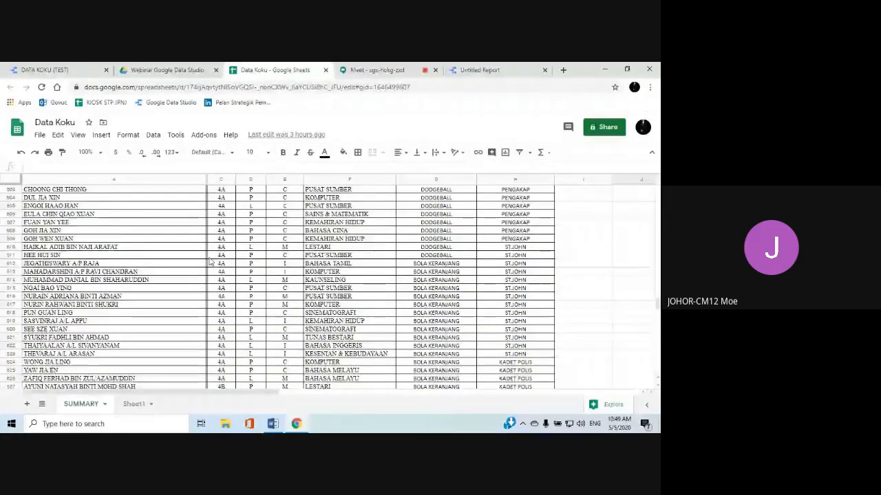
{"action": "scroll", "coordinate": [210, 260], "scroll_direction": "up", "scroll_amount": 20}
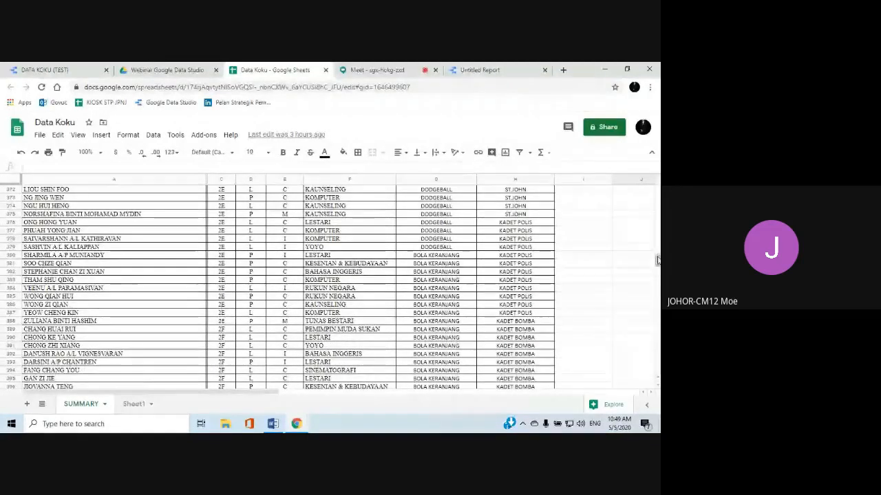
{"action": "left_click_drag", "start_coordinate": [657, 260], "coordinate": [657, 191]}
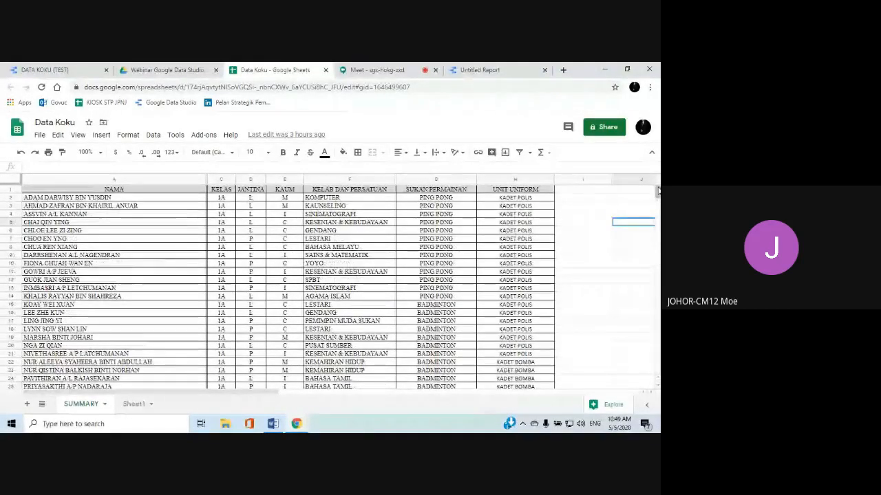
{"action": "mouse_move", "coordinate": [657, 191]}
{"action": "left_mouse_down"}
{"action": "mouse_move", "coordinate": [658, 201]}
{"action": "mouse_move", "coordinate": [657, 194]}
{"action": "left_mouse_up"}
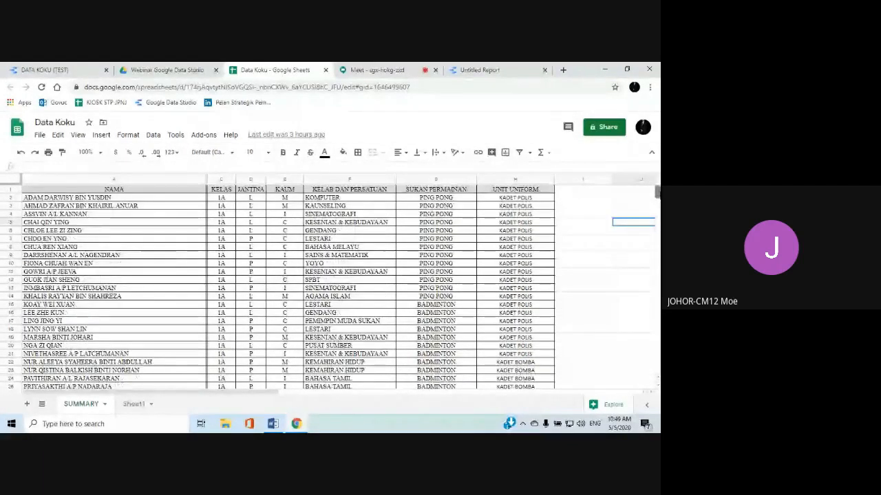
{"action": "left_click", "coordinate": [42, 200]}
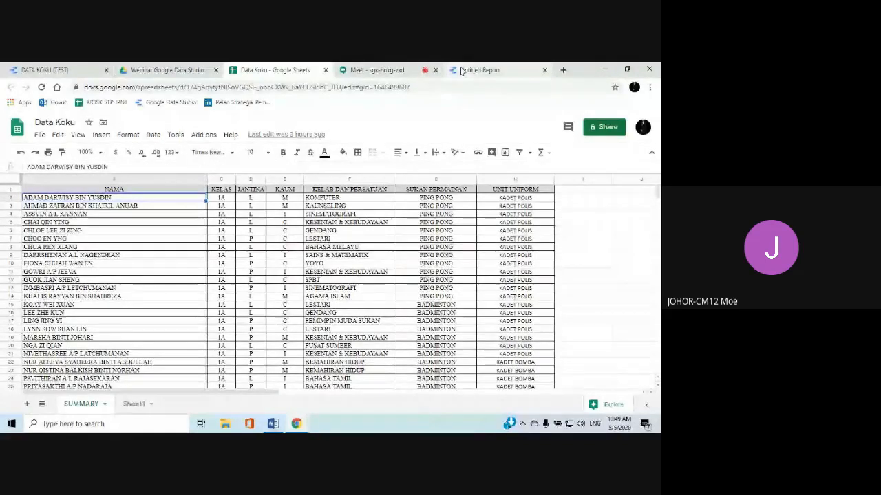
{"action": "left_click", "coordinate": [481, 70]}
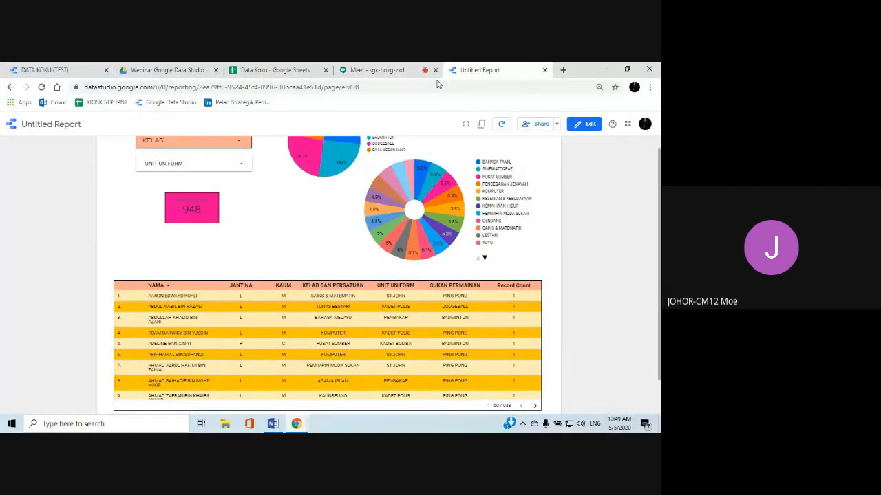
Delete row 2, the first student record, from the SUMMARY sheet of the Data Koku spreadsheet
{"action": "left_click", "coordinate": [285, 71]}
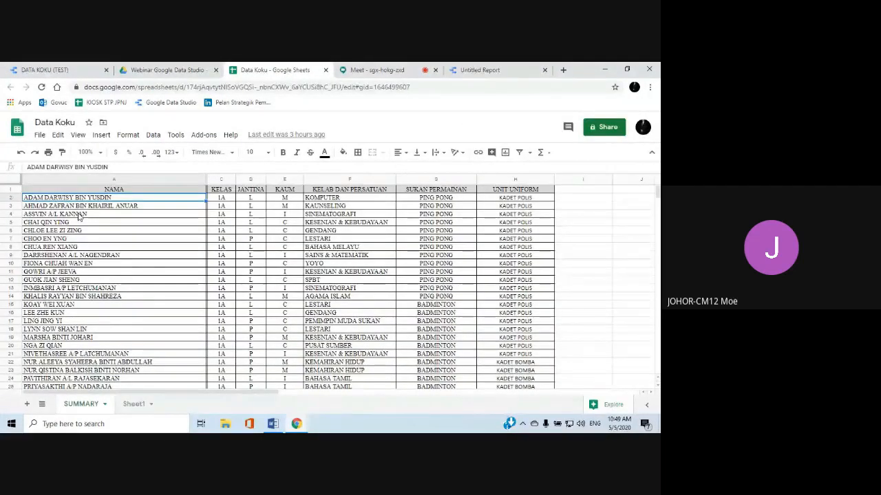
{"action": "left_click", "coordinate": [7, 201]}
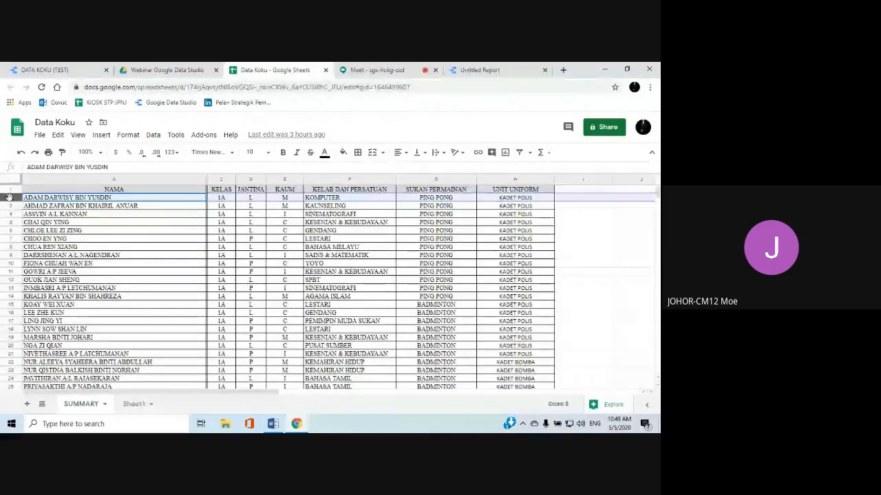
{"action": "right_click", "coordinate": [10, 201]}
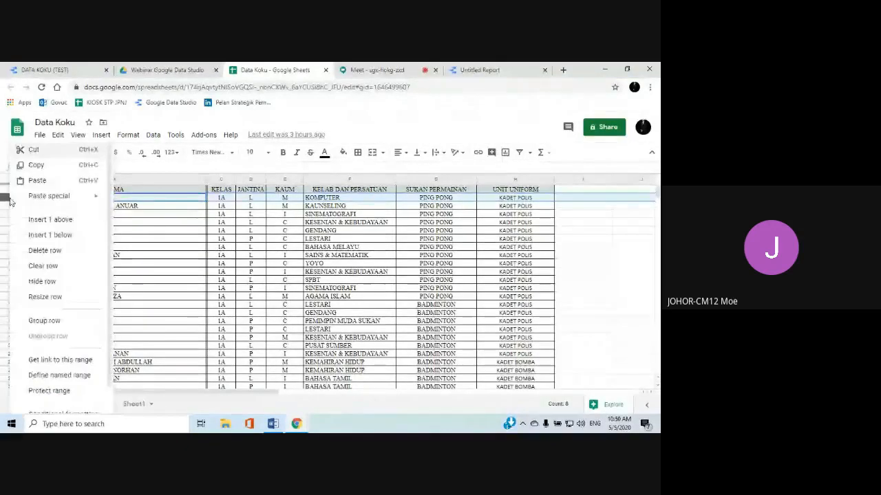
{"action": "left_click", "coordinate": [47, 251]}
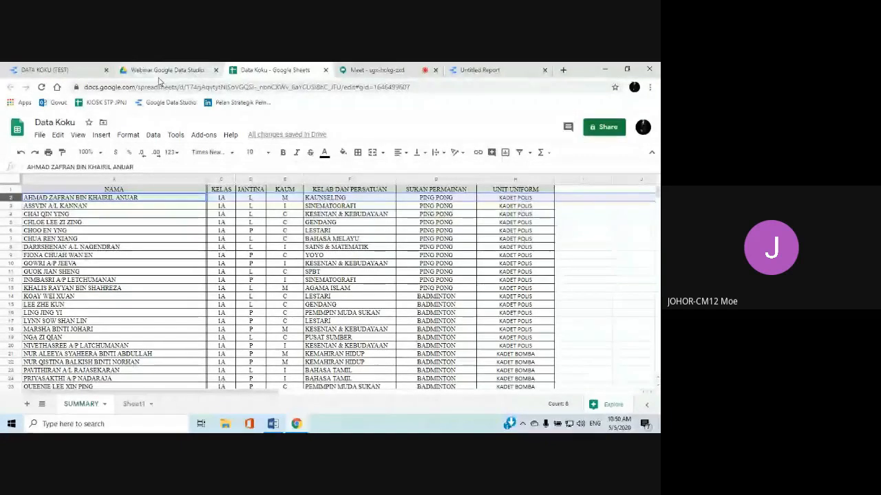
Switch to the Data Studio report and refresh its data
{"action": "left_click", "coordinate": [477, 70]}
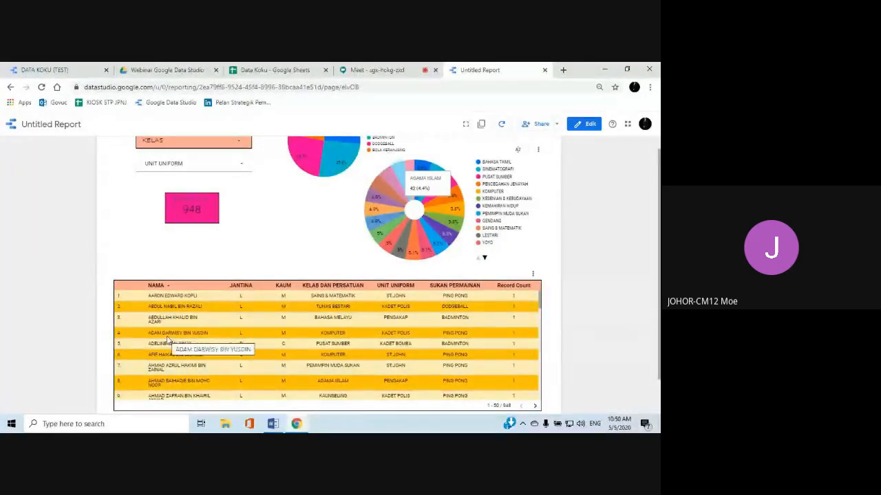
{"action": "left_click", "coordinate": [503, 128]}
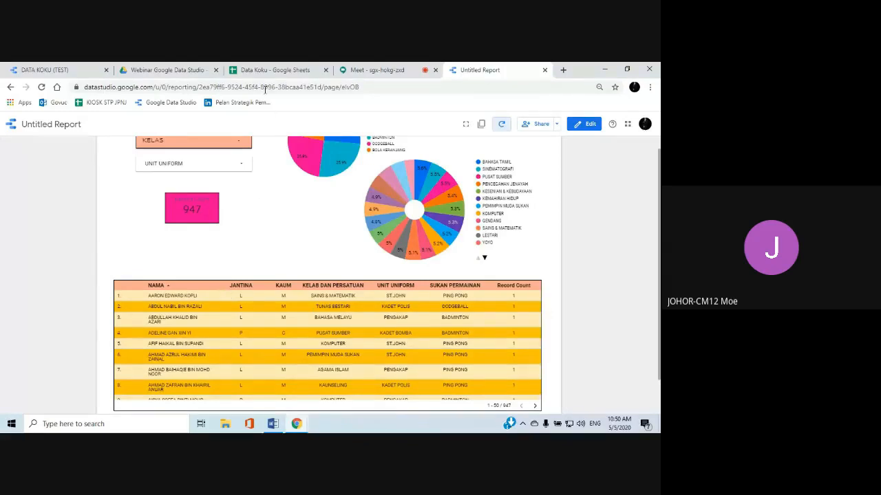
Switch to the Data Koku spreadsheet and enter a new student's name in row 949, the first empty row of the SUMMARY sheet
{"action": "left_click", "coordinate": [275, 70]}
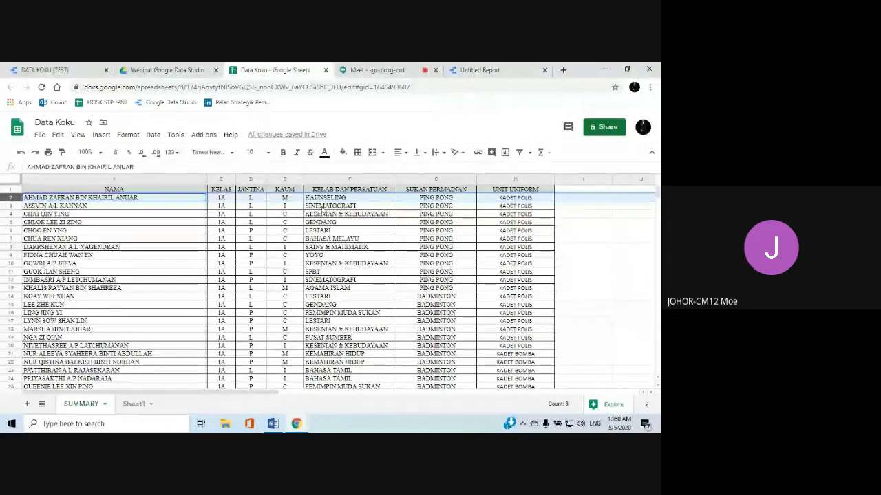
{"action": "scroll", "coordinate": [323, 209], "scroll_direction": "down", "scroll_amount": 5}
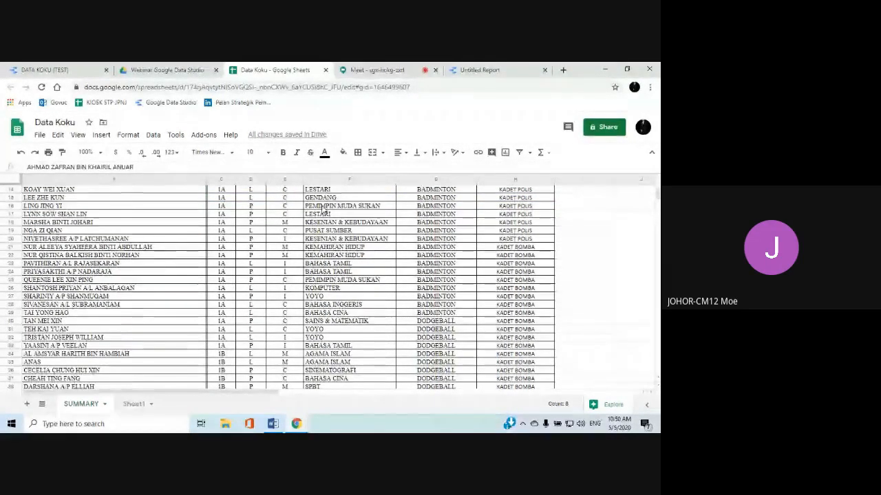
{"action": "scroll", "coordinate": [172, 321], "scroll_direction": "down", "scroll_amount": 1}
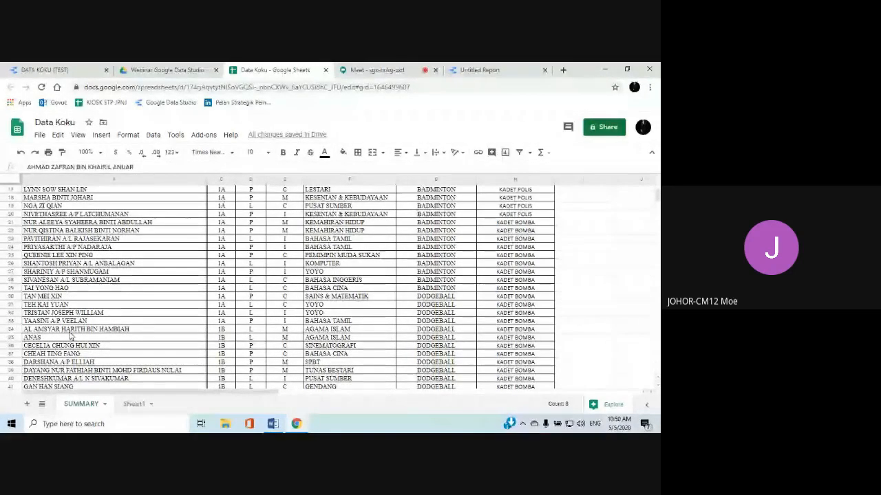
{"action": "scroll", "coordinate": [128, 325], "scroll_direction": "down", "scroll_amount": 20}
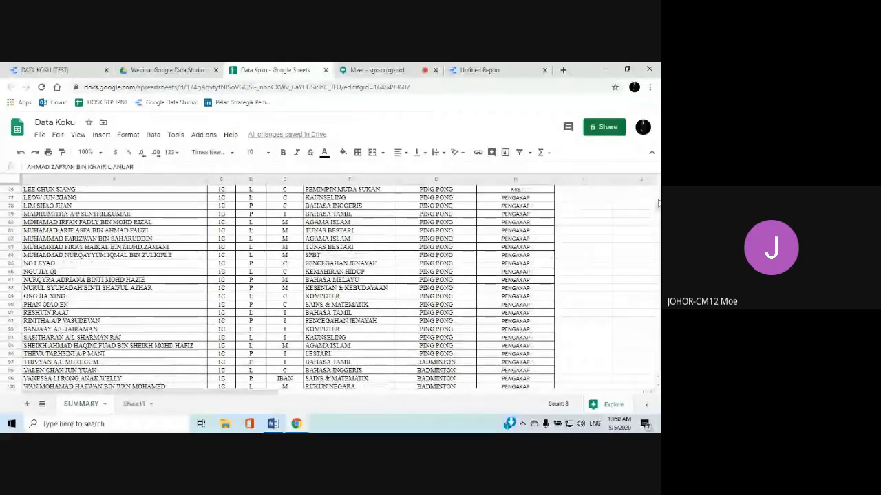
{"action": "scroll", "coordinate": [288, 285], "scroll_direction": "down", "scroll_amount": 20}
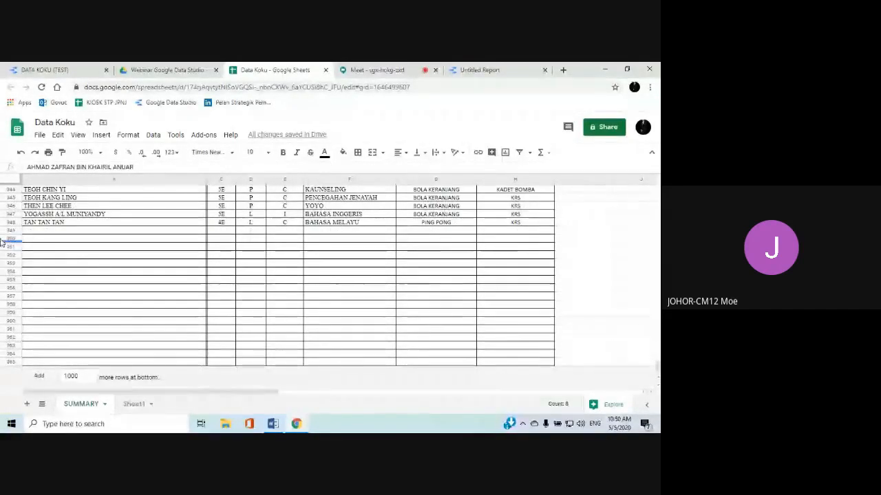
{"action": "left_click", "coordinate": [47, 231]}
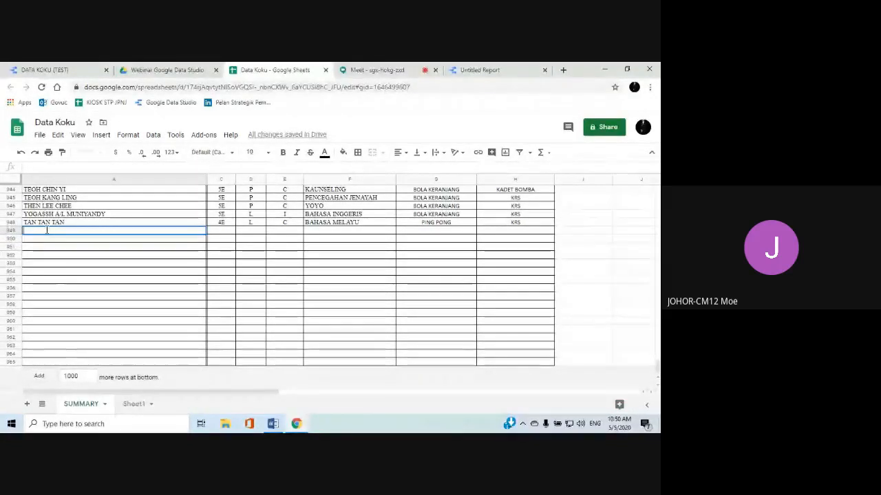
{"action": "type", "text": "a"}
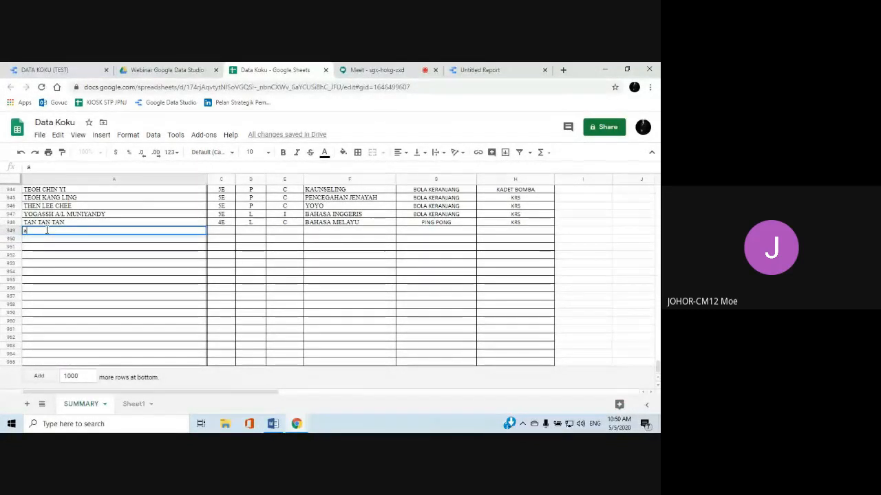
{"action": "key", "text": "BackSpace"}
{"action": "type", "text": "ANAS"}
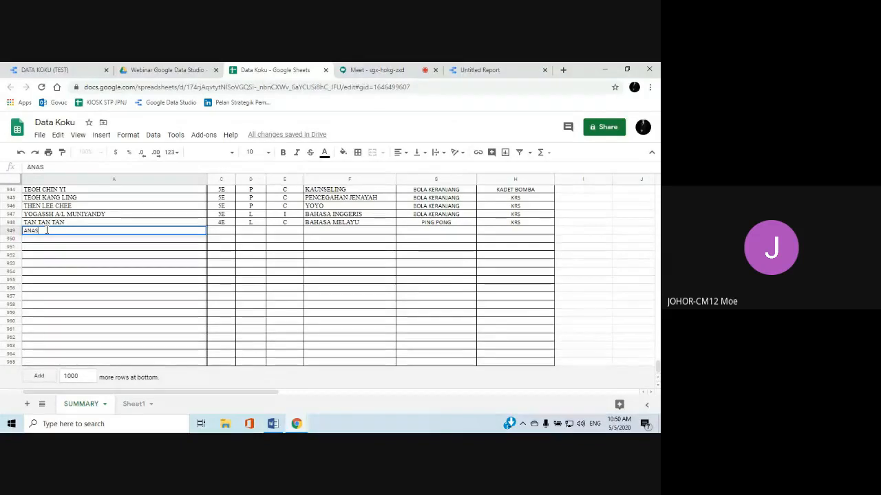
Fill in the new student's row 949 with KELAS 1A, JANTINA L and KAUM M
{"action": "left_click", "coordinate": [232, 234]}
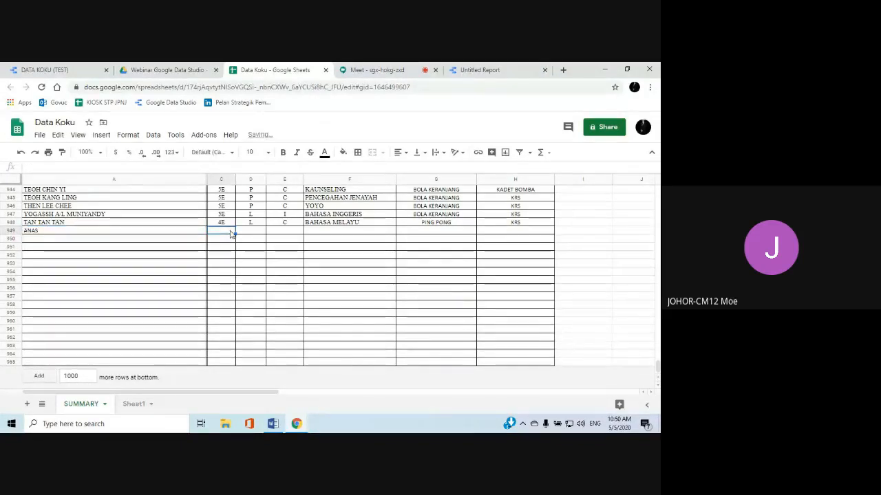
{"action": "type", "text": "1A"}
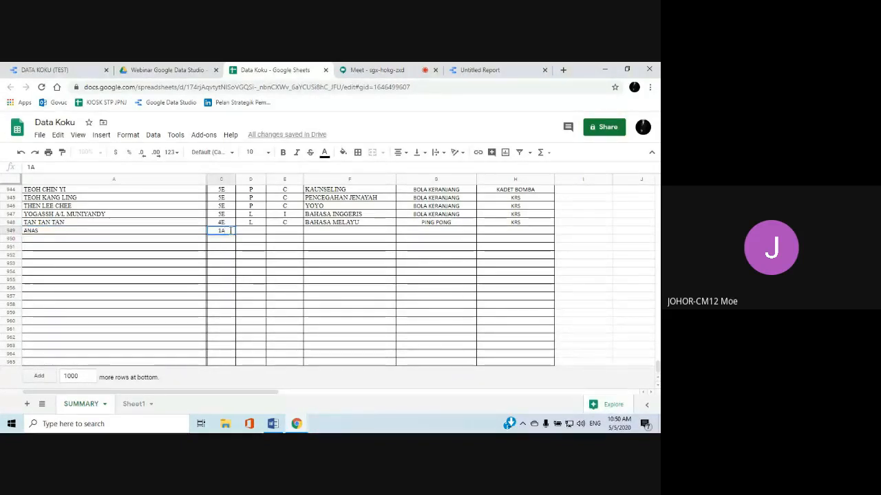
{"action": "left_click", "coordinate": [254, 232]}
{"action": "type", "text": "L"}
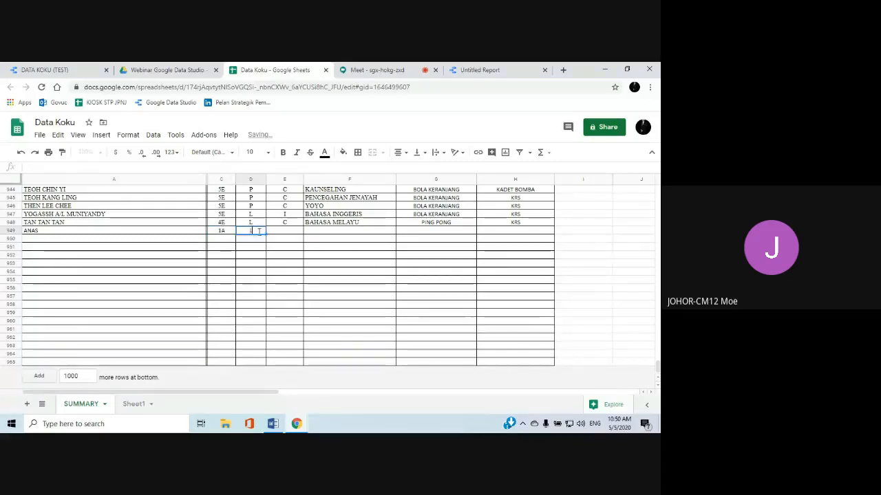
{"action": "left_click", "coordinate": [276, 231]}
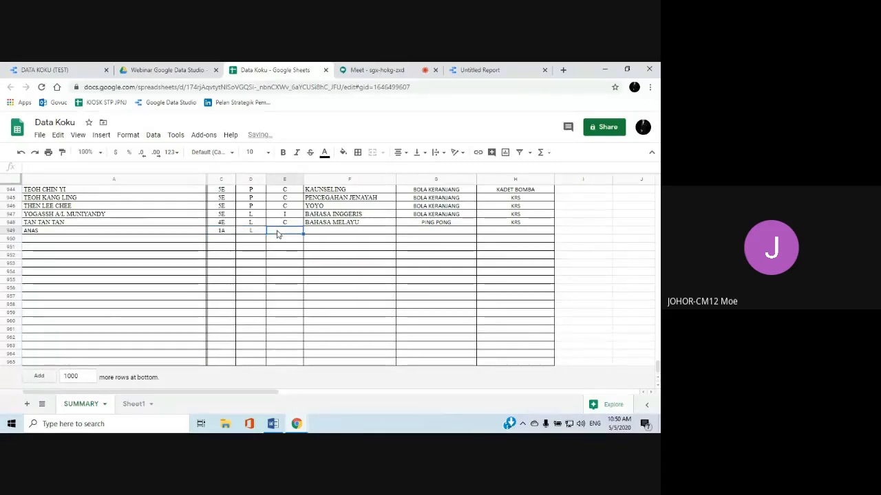
{"action": "type", "text": "M"}
Copy BAHASA MELAYU, PING PONG and KRS from row 948 down into the new student's club, sport and uniform unit cells
{"action": "left_click", "coordinate": [342, 233]}
{"action": "left_click", "coordinate": [360, 223]}
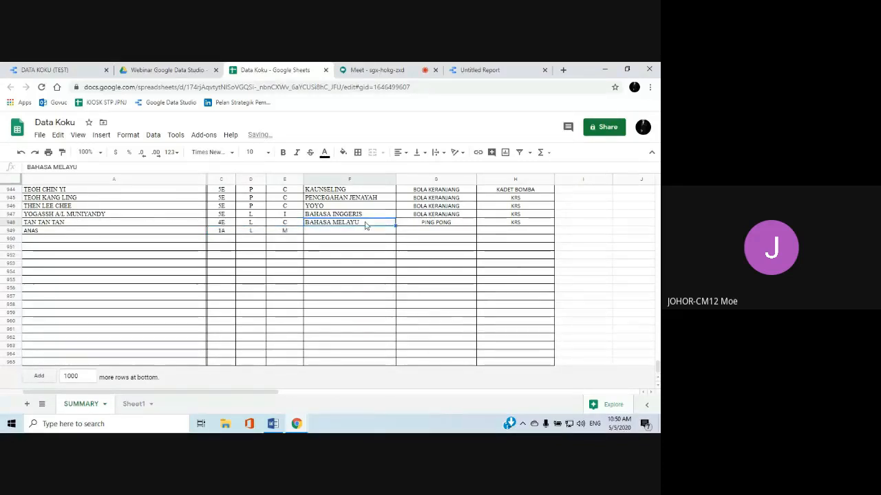
{"action": "left_click_drag", "start_coordinate": [396, 224], "coordinate": [396, 232]}
{"action": "left_click", "coordinate": [472, 223]}
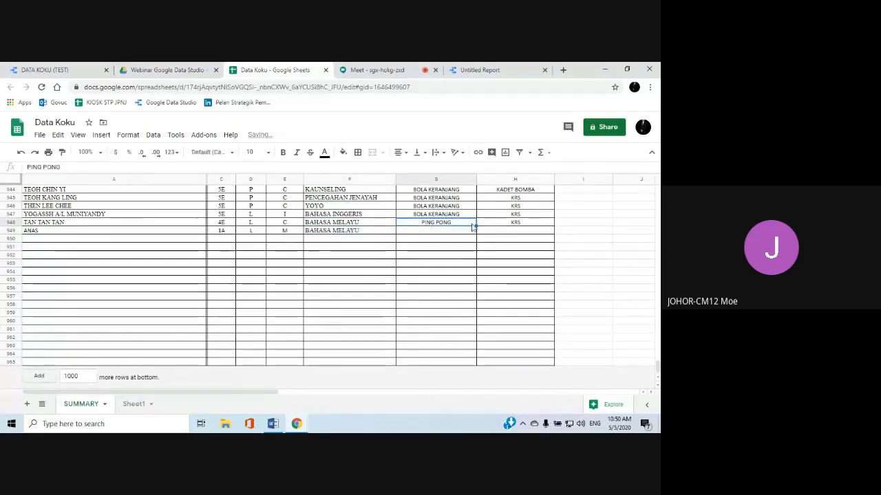
{"action": "left_click_drag", "start_coordinate": [475, 225], "coordinate": [476, 232]}
{"action": "left_click", "coordinate": [536, 224]}
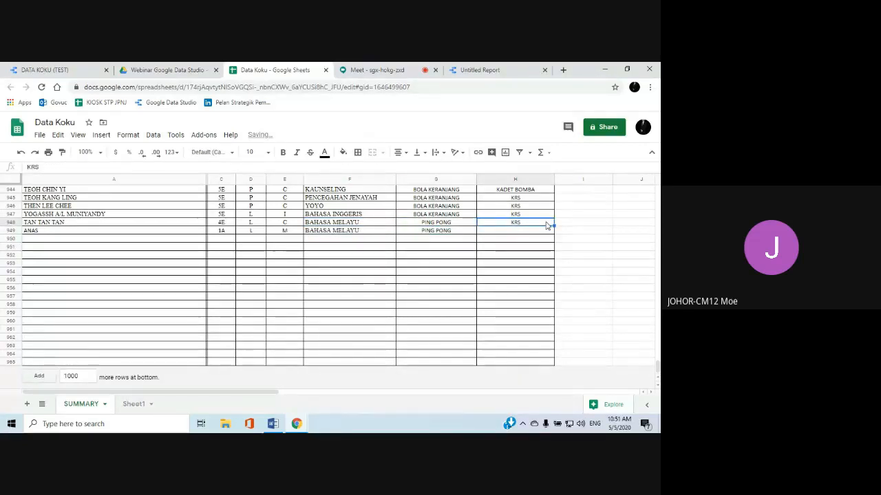
{"action": "left_click_drag", "start_coordinate": [554, 225], "coordinate": [555, 231]}
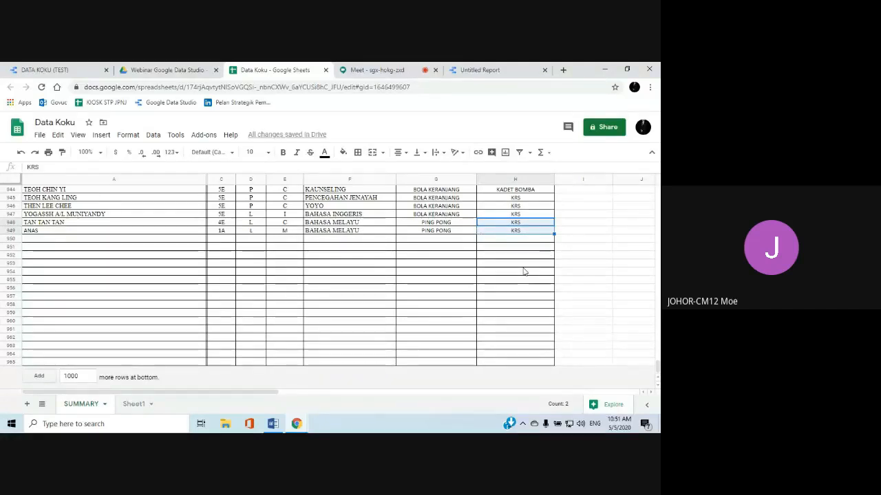
Switch back to the Data Studio report and refresh its data to load the added student record
{"action": "left_click", "coordinate": [464, 70]}
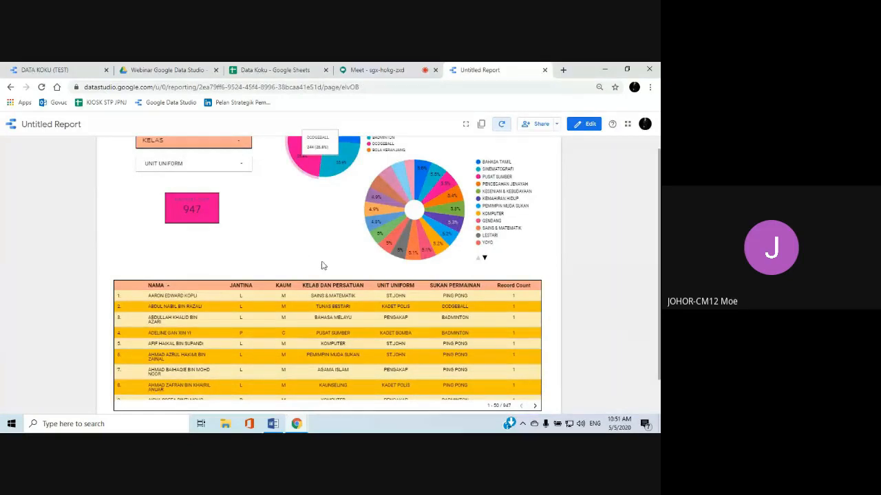
{"action": "left_click", "coordinate": [500, 130]}
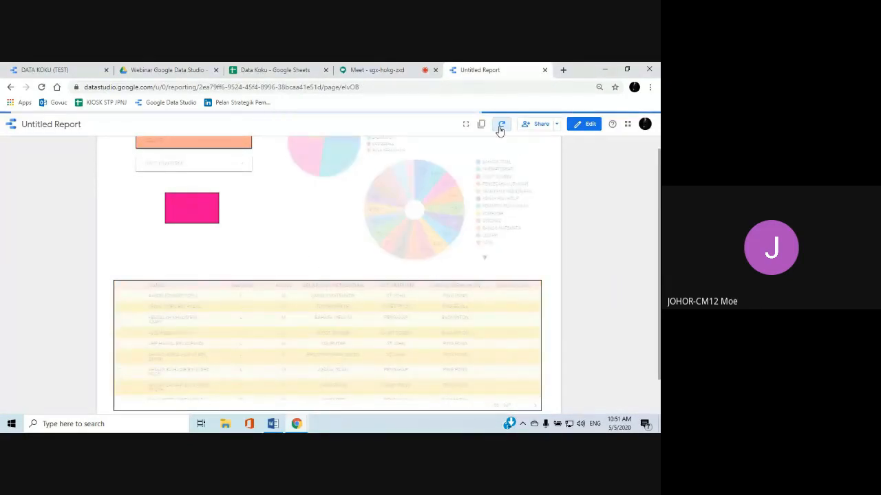
{"action": "scroll", "coordinate": [259, 246], "scroll_direction": "up", "scroll_amount": 1}
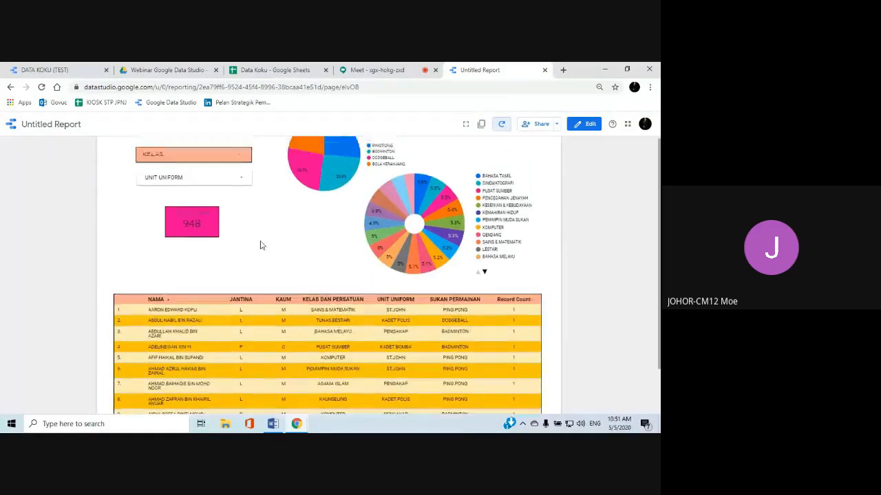
Filter the report by KELAS to only class 1A and check the new student in the table
{"action": "left_click", "coordinate": [242, 194]}
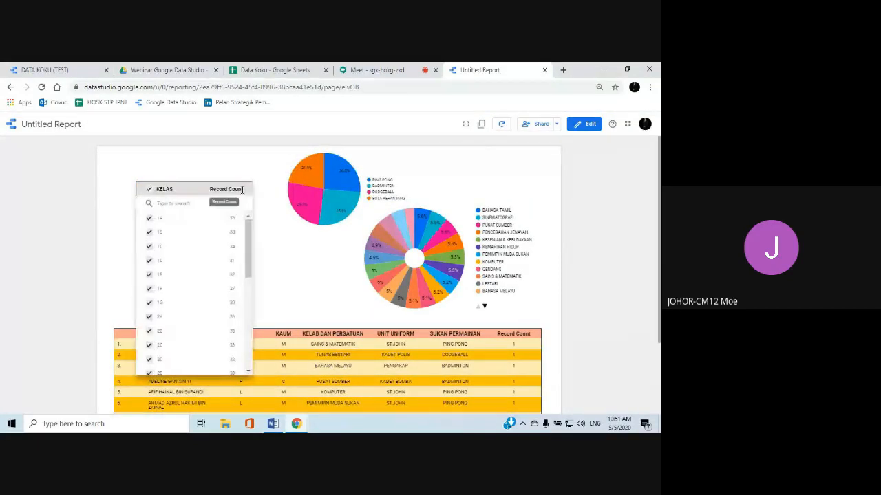
{"action": "left_click", "coordinate": [222, 221]}
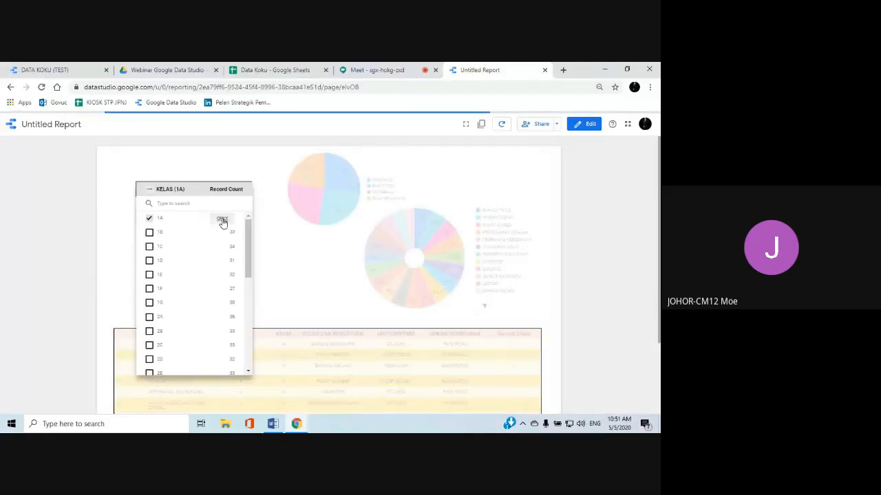
{"action": "left_click", "coordinate": [287, 250]}
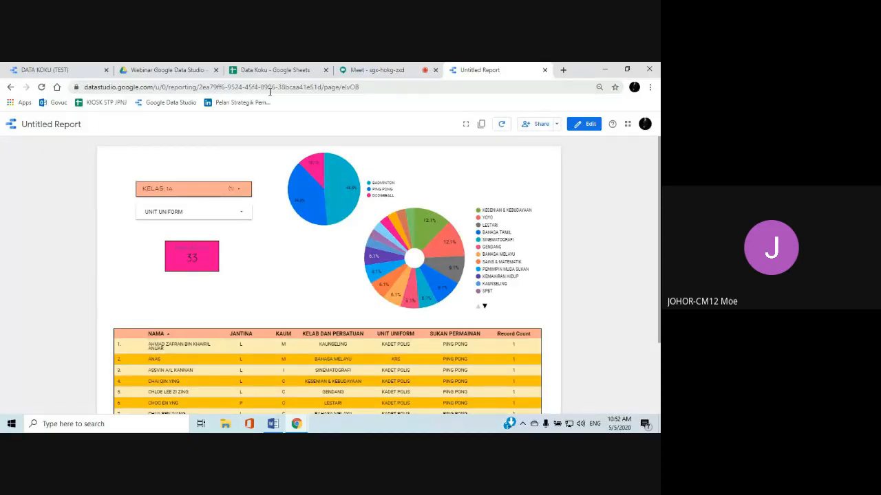
Share the report by link as "Anyone with the link can view", copy the link and save the access change
{"action": "left_click", "coordinate": [528, 131]}
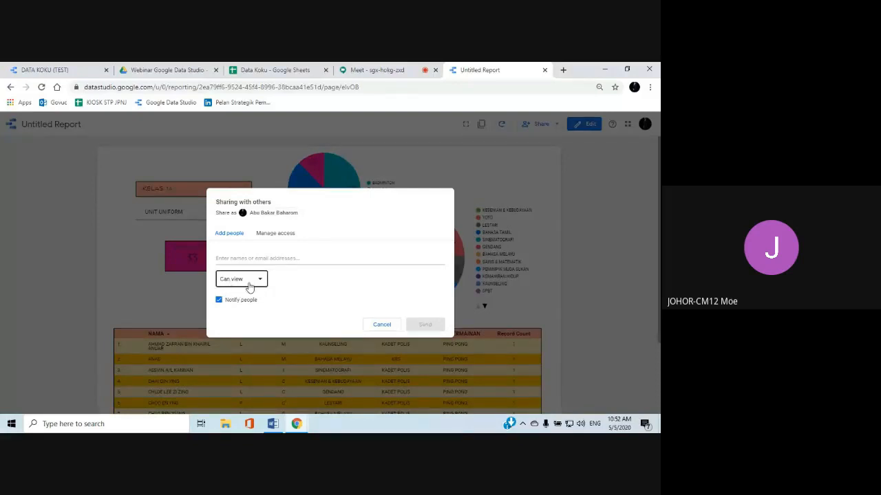
{"action": "left_click", "coordinate": [269, 238]}
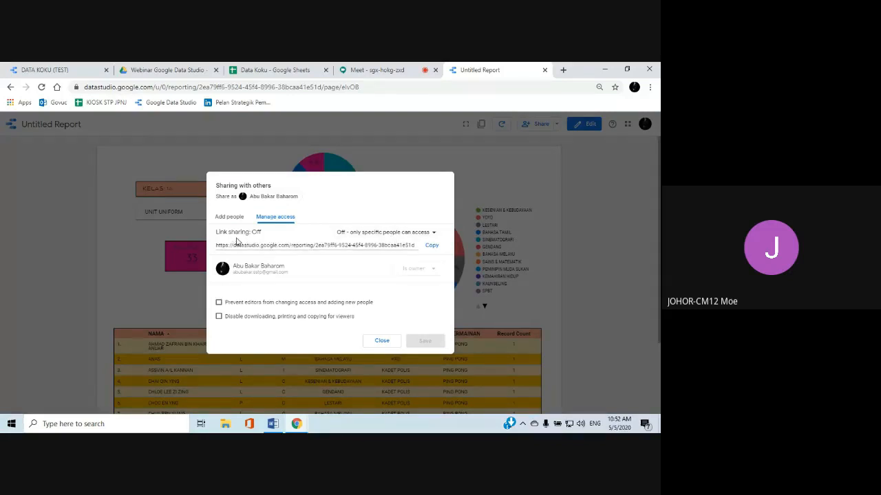
{"action": "left_click", "coordinate": [432, 233]}
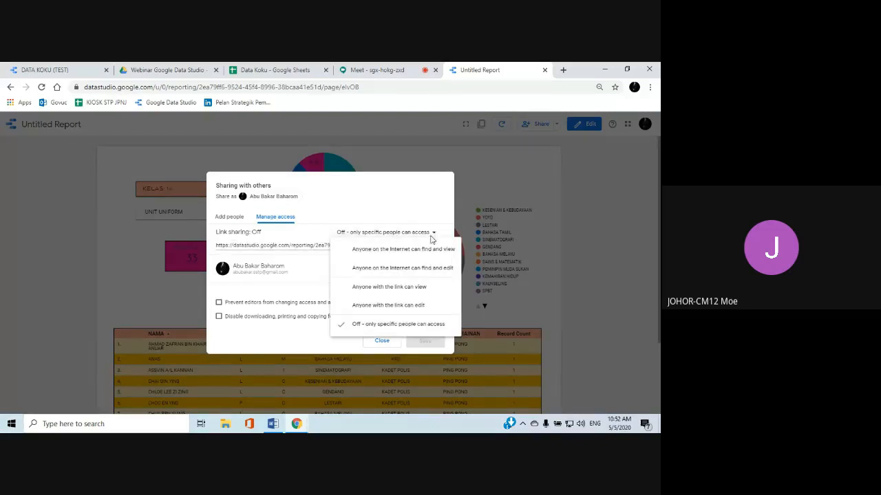
{"action": "left_click", "coordinate": [394, 293]}
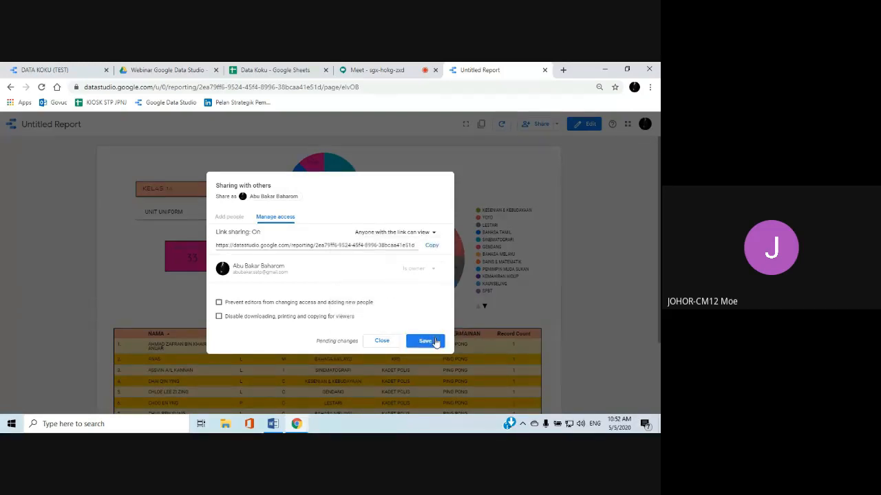
{"action": "left_click", "coordinate": [330, 246]}
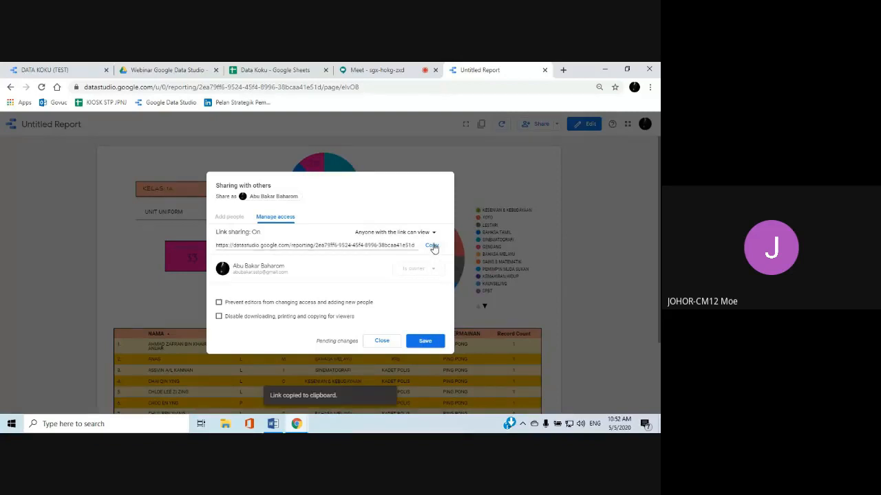
{"action": "left_click", "coordinate": [419, 337]}
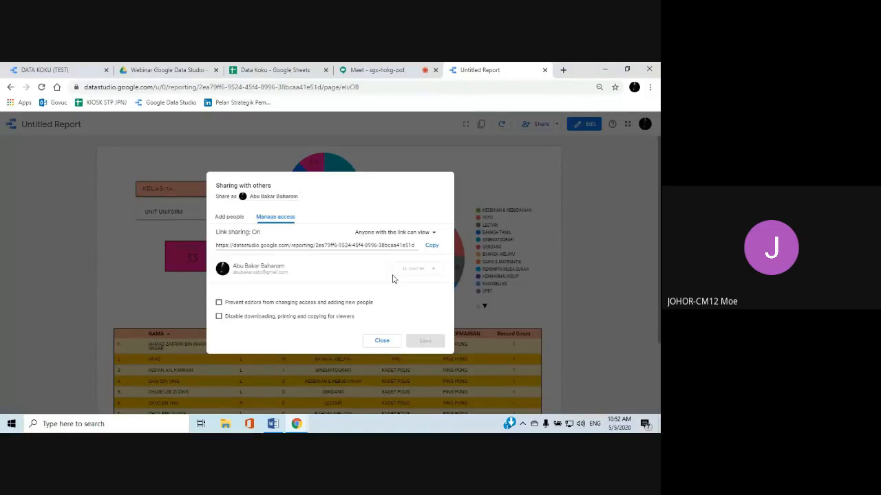
{"action": "left_click", "coordinate": [383, 342]}
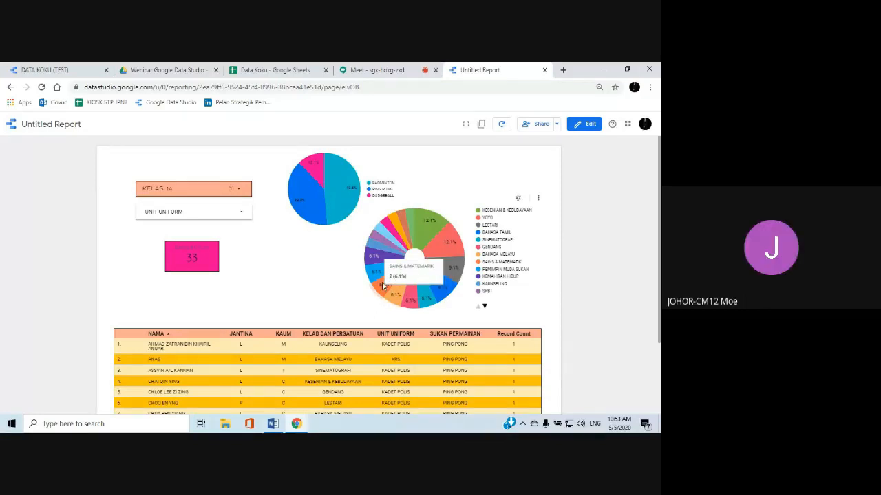
Look over the class 1A charts and table, and change the KELAS filter to only class 2A
{"action": "scroll", "coordinate": [319, 263], "scroll_direction": "down", "scroll_amount": 1}
{"action": "scroll", "coordinate": [318, 264], "scroll_direction": "up", "scroll_amount": 1}
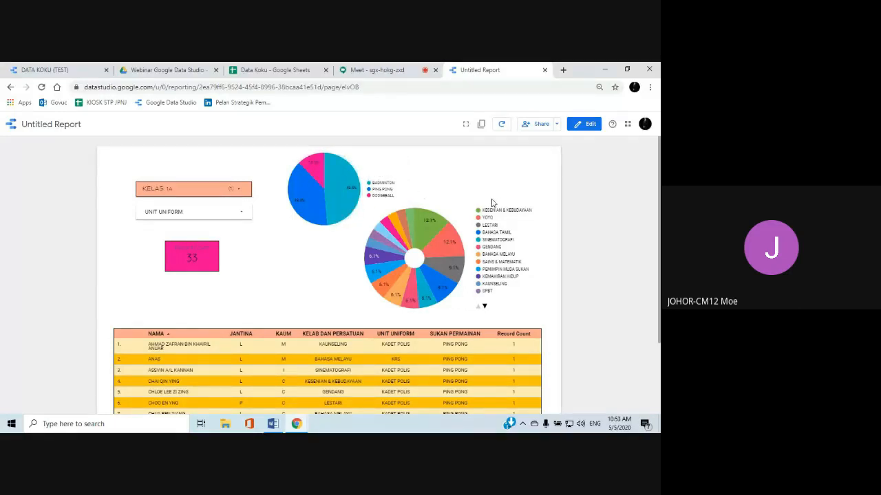
{"action": "scroll", "coordinate": [492, 203], "scroll_direction": "down", "scroll_amount": 2}
{"action": "scroll", "coordinate": [336, 230], "scroll_direction": "up", "scroll_amount": 1}
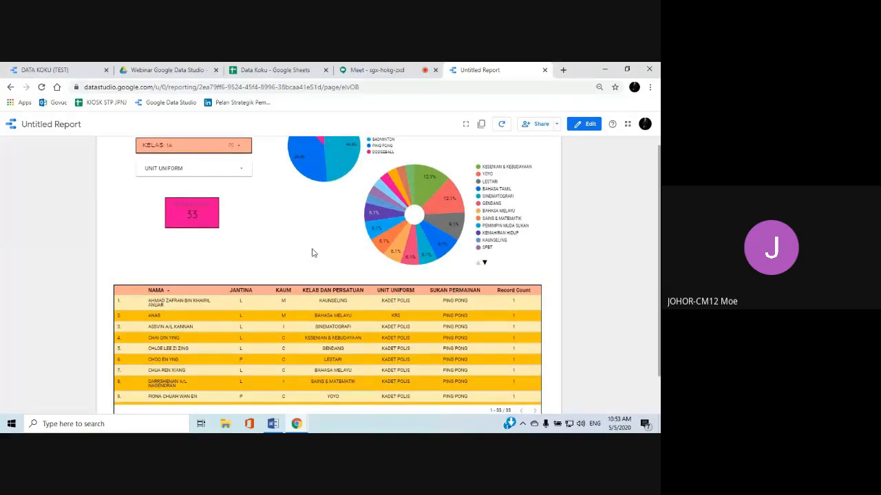
{"action": "scroll", "coordinate": [312, 253], "scroll_direction": "up", "scroll_amount": 1}
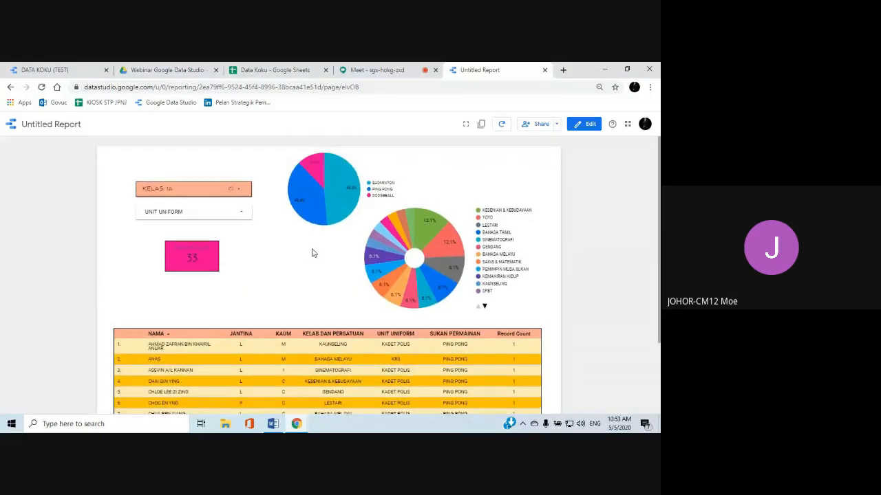
{"action": "left_click", "coordinate": [241, 190]}
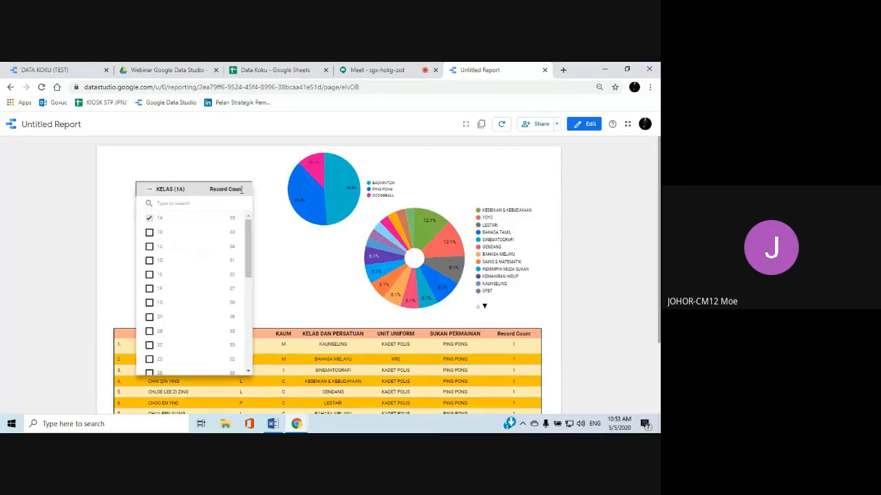
{"action": "scroll", "coordinate": [165, 291], "scroll_direction": "down", "scroll_amount": 2}
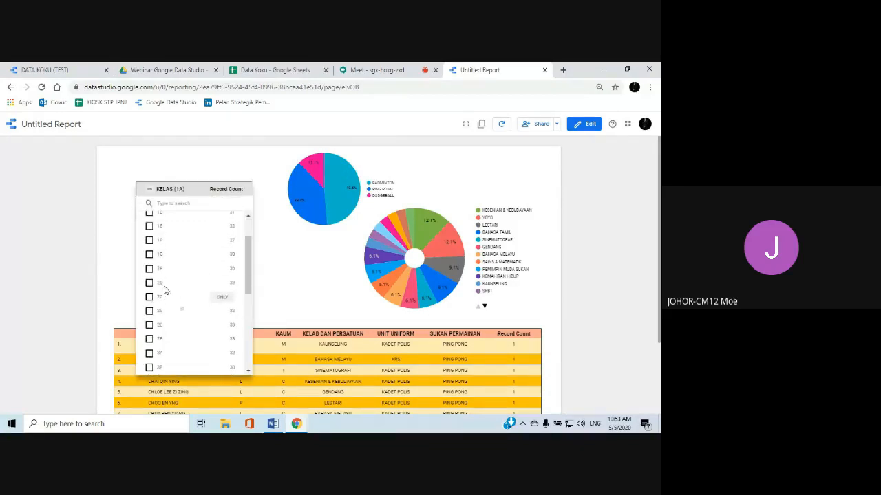
{"action": "left_click", "coordinate": [221, 270]}
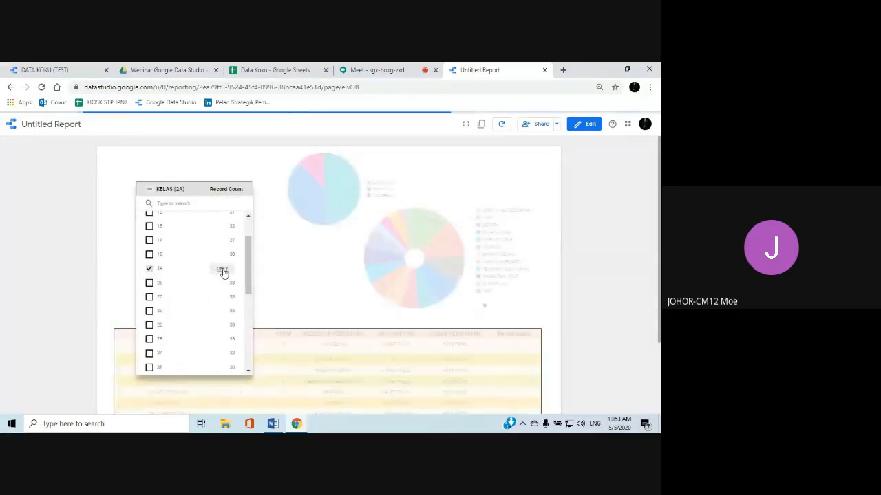
Close the class filter list and look over the class 2A charts and student table
{"action": "left_click", "coordinate": [296, 262]}
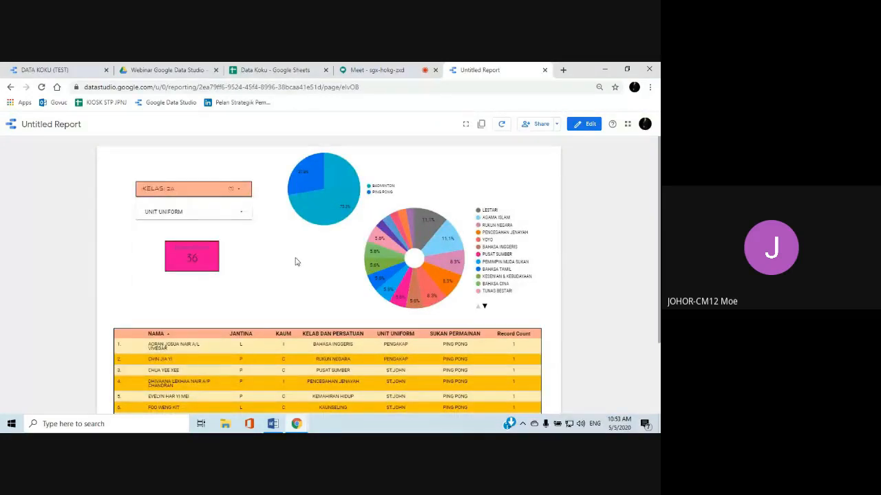
{"action": "scroll", "coordinate": [295, 262], "scroll_direction": "down", "scroll_amount": 3}
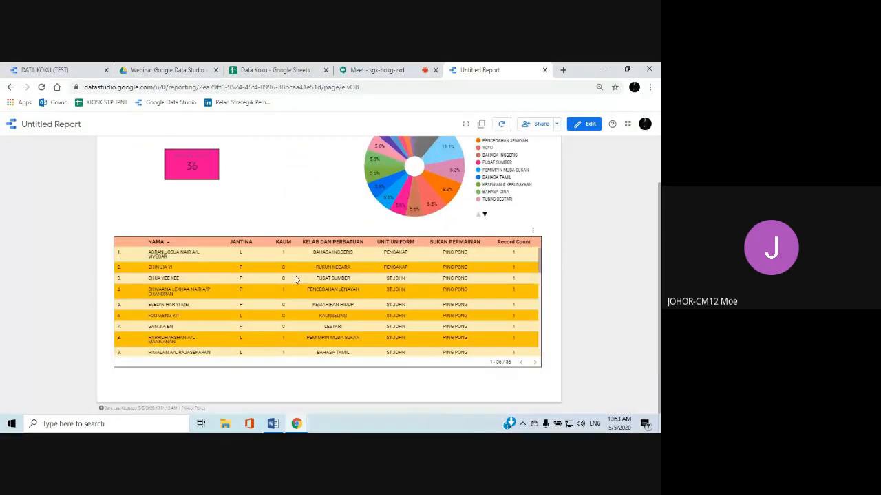
{"action": "scroll", "coordinate": [295, 278], "scroll_direction": "down", "scroll_amount": 5}
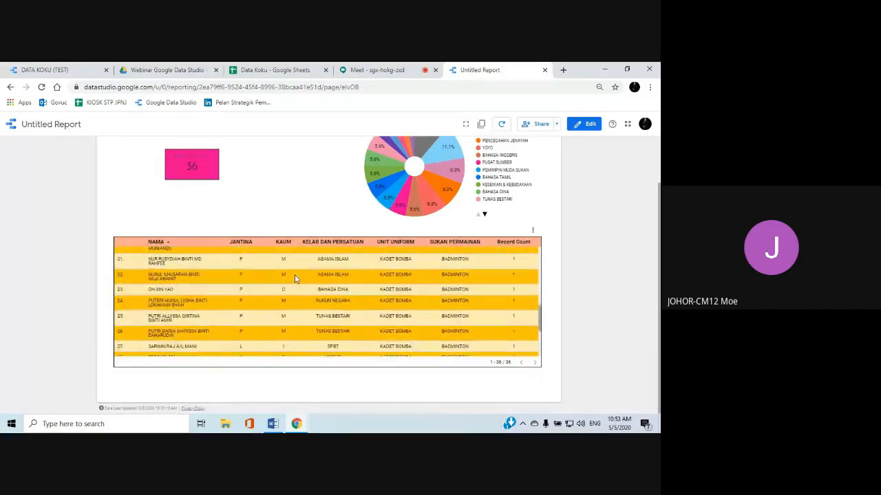
{"action": "scroll", "coordinate": [294, 278], "scroll_direction": "up", "scroll_amount": 5}
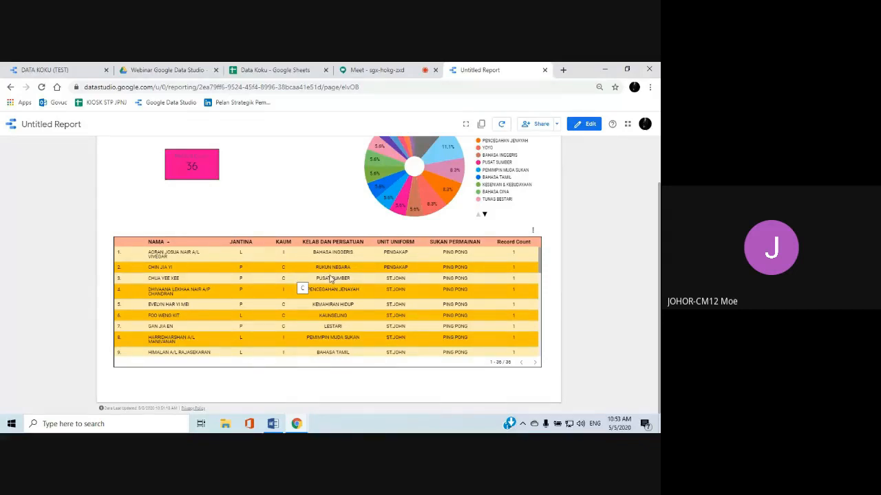
{"action": "scroll", "coordinate": [228, 229], "scroll_direction": "up", "scroll_amount": 1}
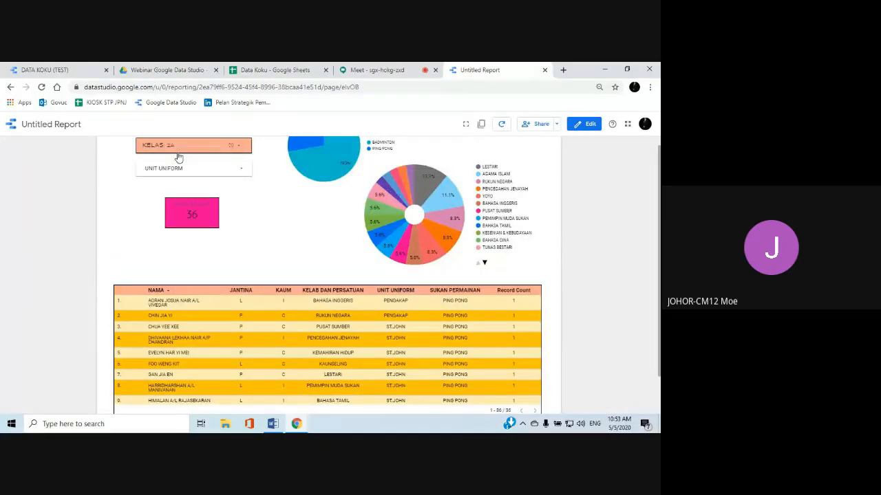
{"action": "scroll", "coordinate": [338, 309], "scroll_direction": "down", "scroll_amount": 2}
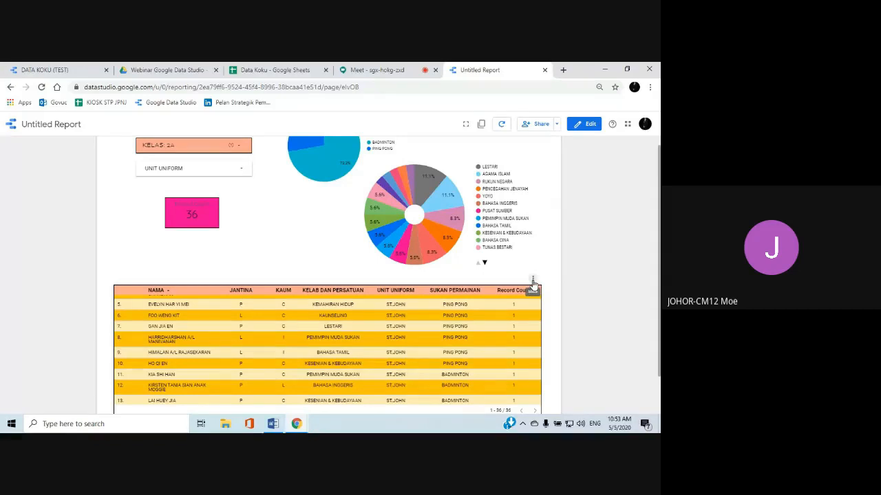
Export the class 2A student table to Google Sheets and look through the exported rows
{"action": "left_click", "coordinate": [532, 280]}
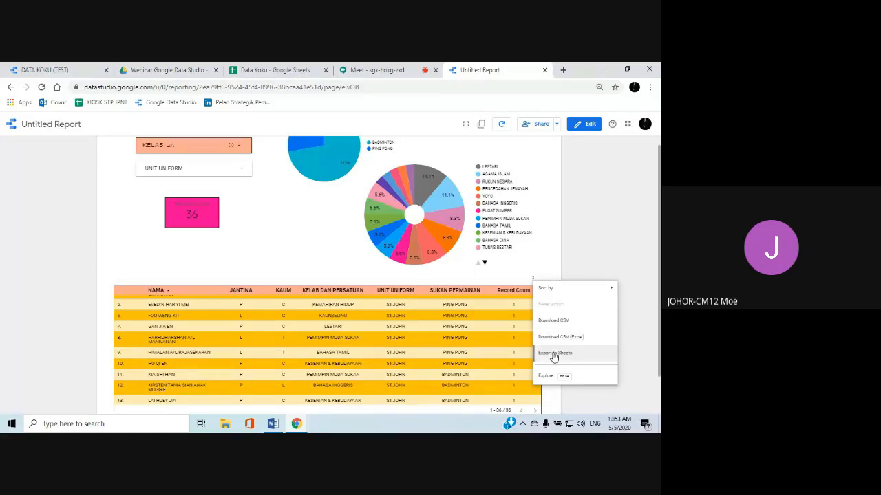
{"action": "left_click", "coordinate": [554, 354]}
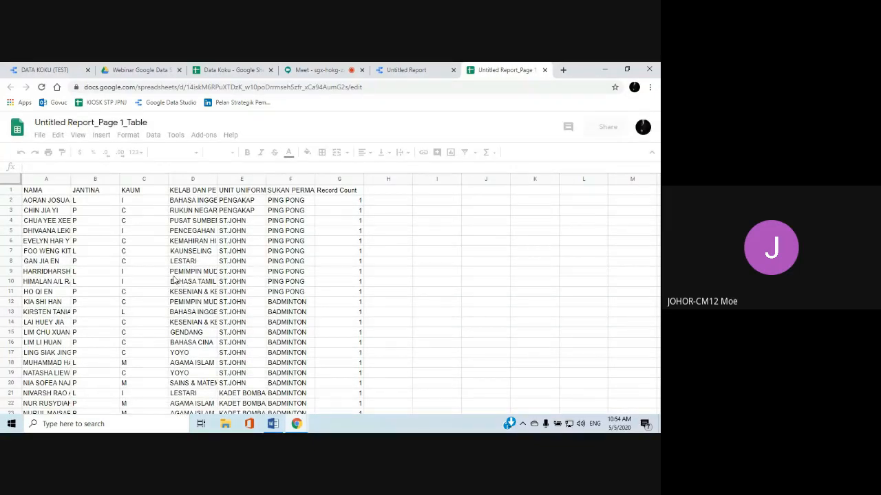
{"action": "scroll", "coordinate": [174, 280], "scroll_direction": "down", "scroll_amount": 3}
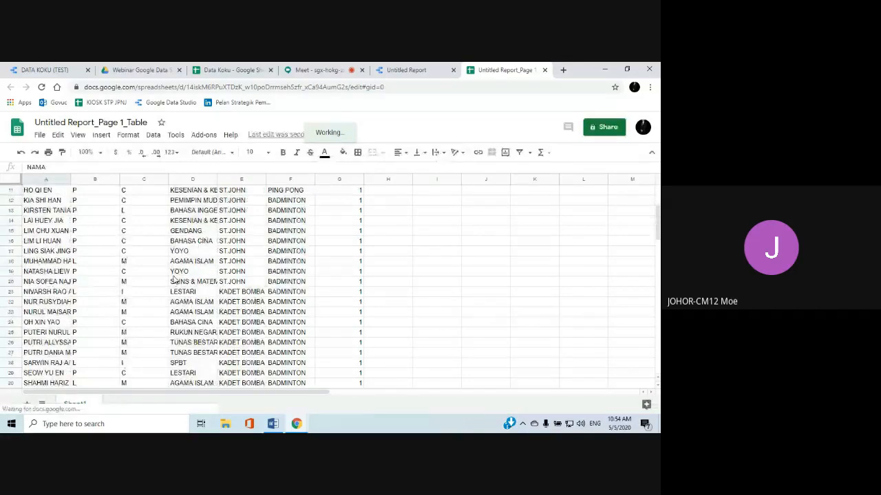
{"action": "scroll", "coordinate": [174, 280], "scroll_direction": "down", "scroll_amount": 5}
{"action": "scroll", "coordinate": [174, 280], "scroll_direction": "up", "scroll_amount": 7}
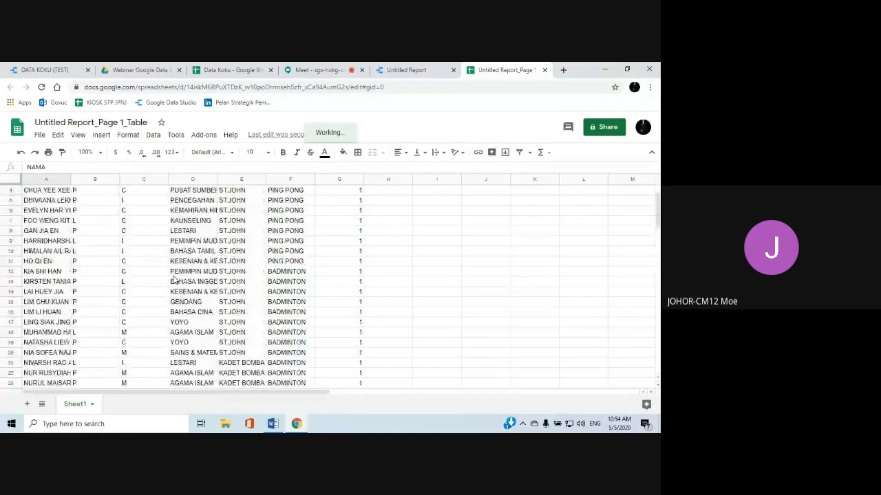
{"action": "scroll", "coordinate": [174, 280], "scroll_direction": "up", "scroll_amount": 1}
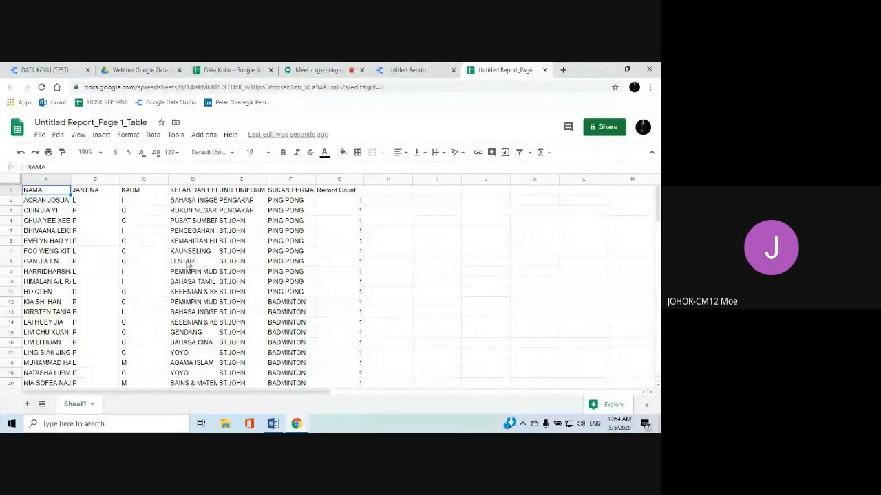
Return to the Data Studio report and reset the KELAS filter to include all classes
{"action": "left_click", "coordinate": [399, 71]}
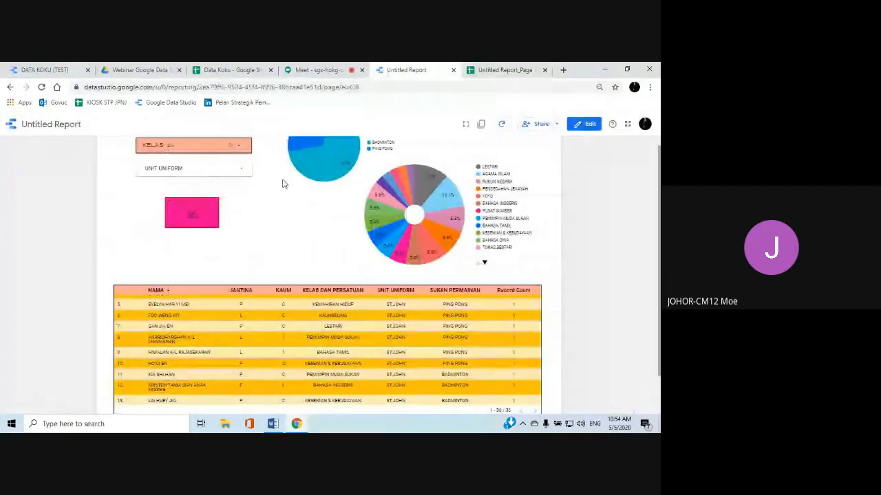
{"action": "scroll", "coordinate": [294, 225], "scroll_direction": "up", "scroll_amount": 1}
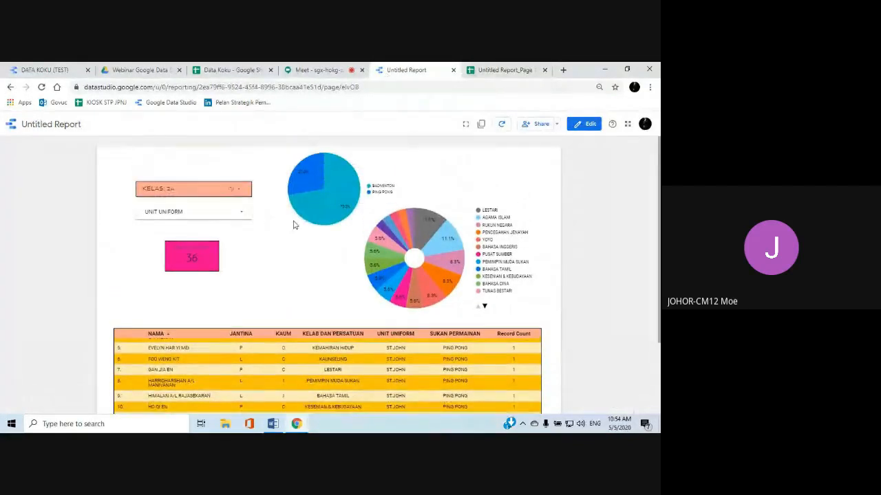
{"action": "left_click", "coordinate": [237, 189]}
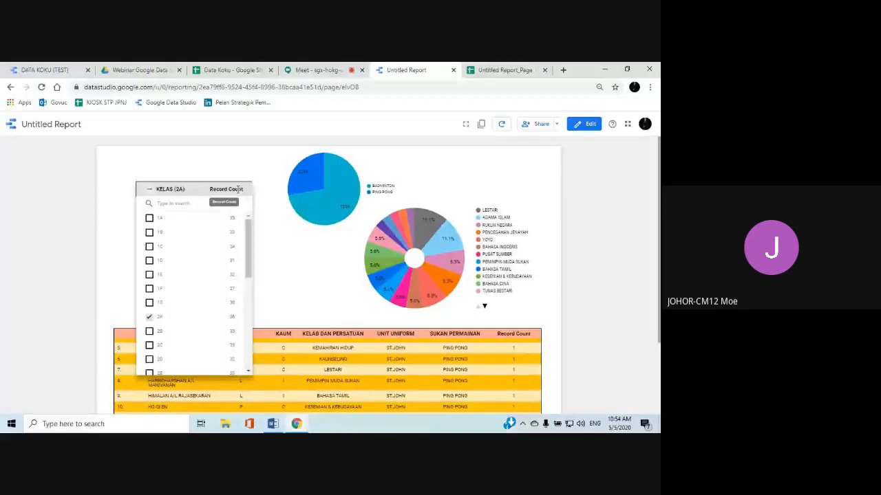
{"action": "left_click", "coordinate": [148, 192]}
{"action": "left_click", "coordinate": [276, 241]}
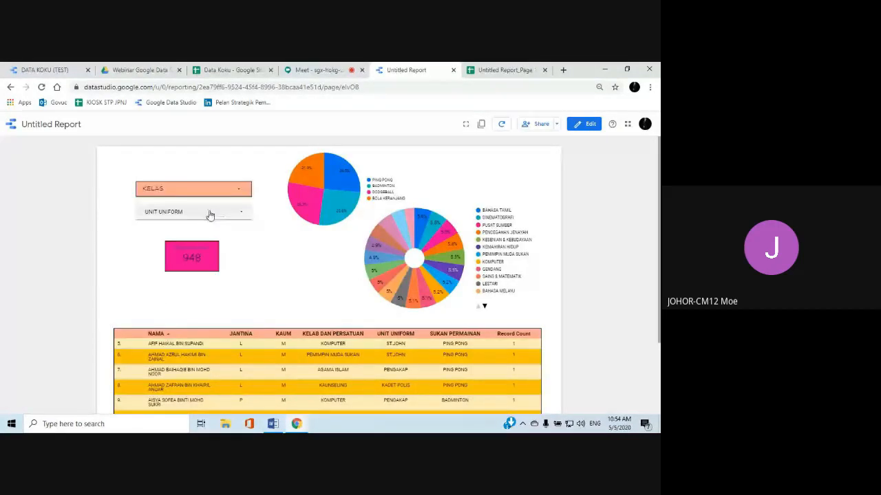
Filter the report by UNIT UNIFORM to only PENGAKAP and look over the charts and student table
{"action": "left_click", "coordinate": [220, 214]}
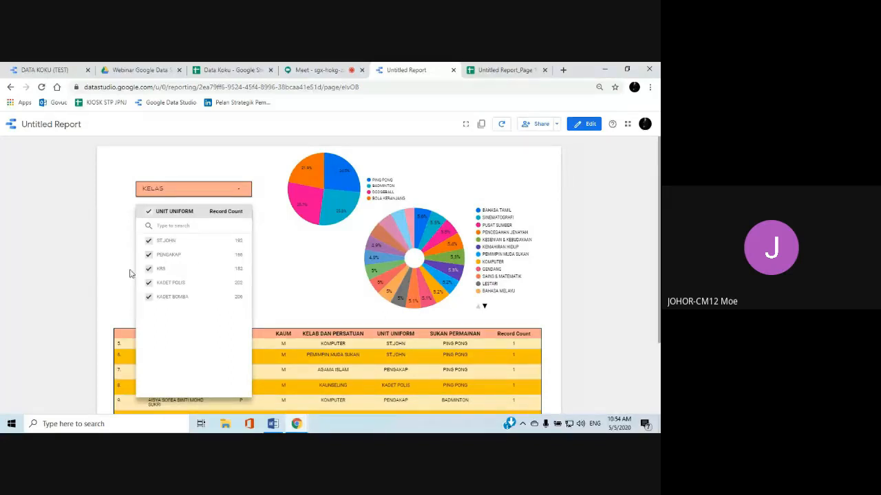
{"action": "left_click", "coordinate": [229, 256]}
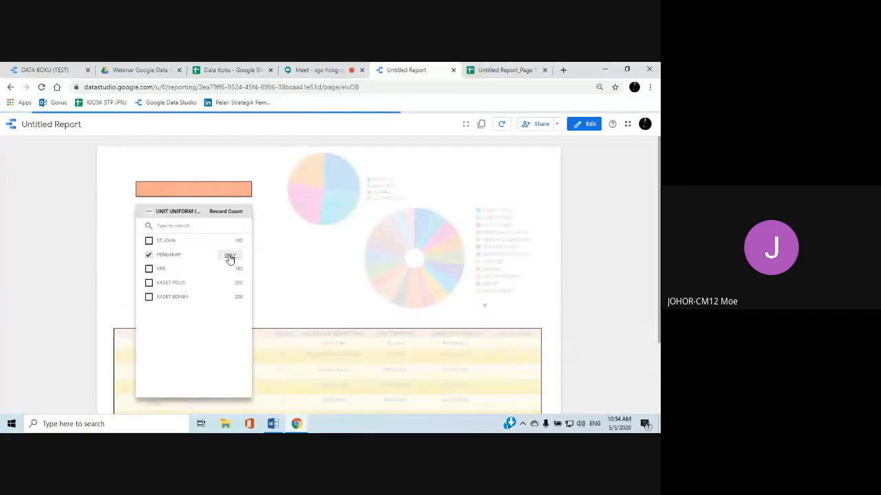
{"action": "left_click", "coordinate": [279, 265]}
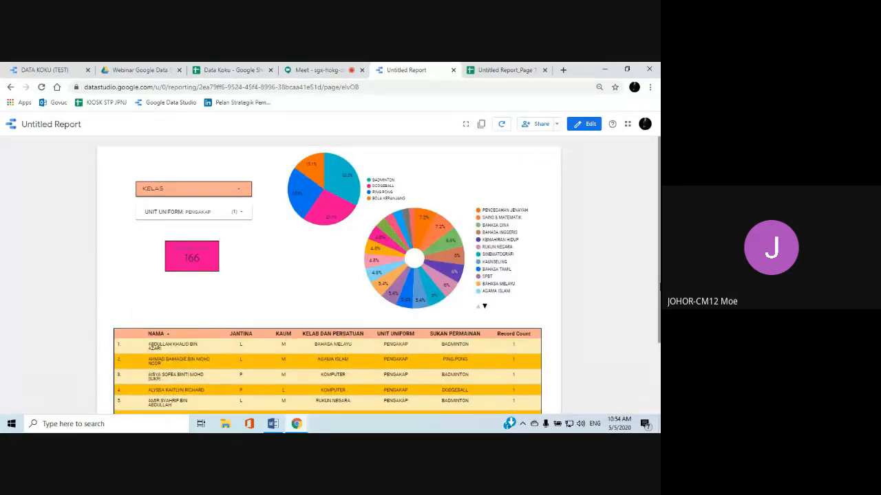
{"action": "left_click_drag", "start_coordinate": [659, 287], "coordinate": [659, 336]}
{"action": "scroll", "coordinate": [401, 328], "scroll_direction": "up", "scroll_amount": 1}
{"action": "scroll", "coordinate": [402, 327], "scroll_direction": "down", "scroll_amount": 1}
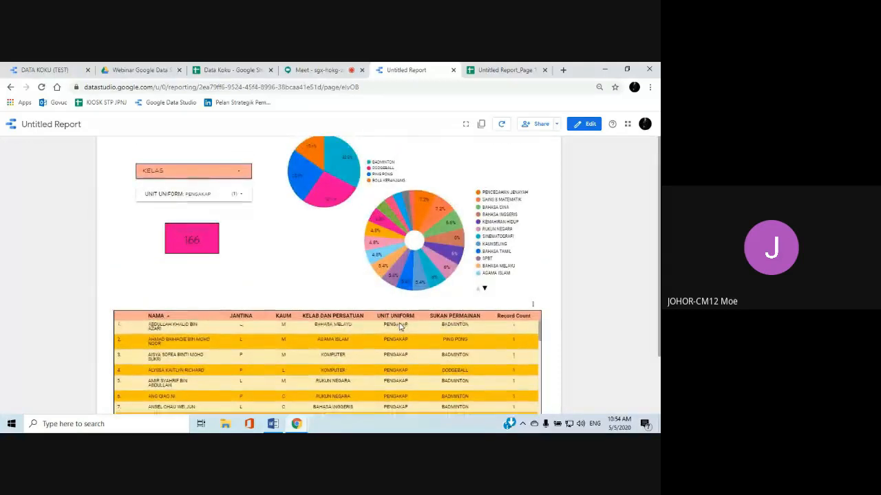
{"action": "left_click_drag", "start_coordinate": [659, 289], "coordinate": [659, 328]}
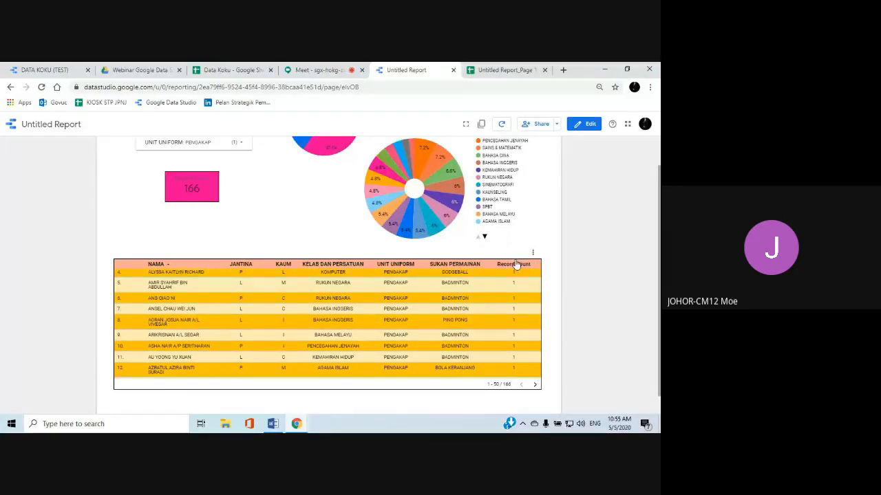
Switch the report to edit mode and shift the sports pie chart slightly away from the donut chart
{"action": "left_click", "coordinate": [579, 127]}
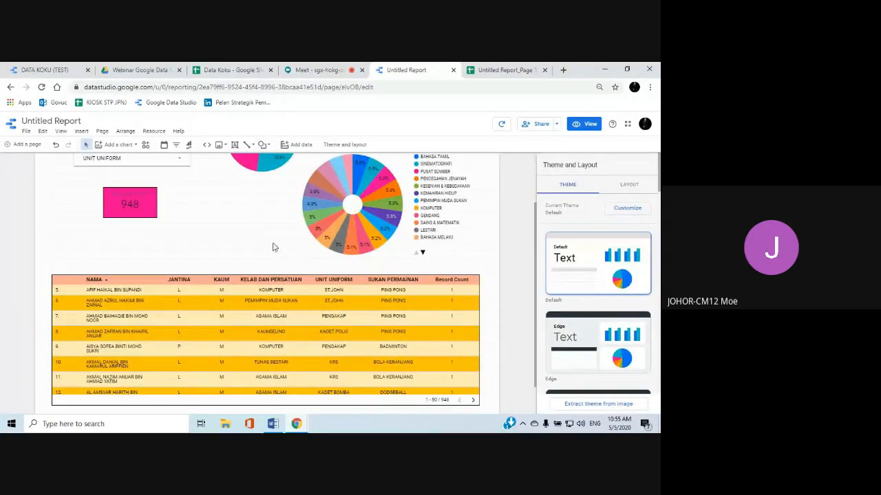
{"action": "scroll", "coordinate": [228, 248], "scroll_direction": "up", "scroll_amount": 3}
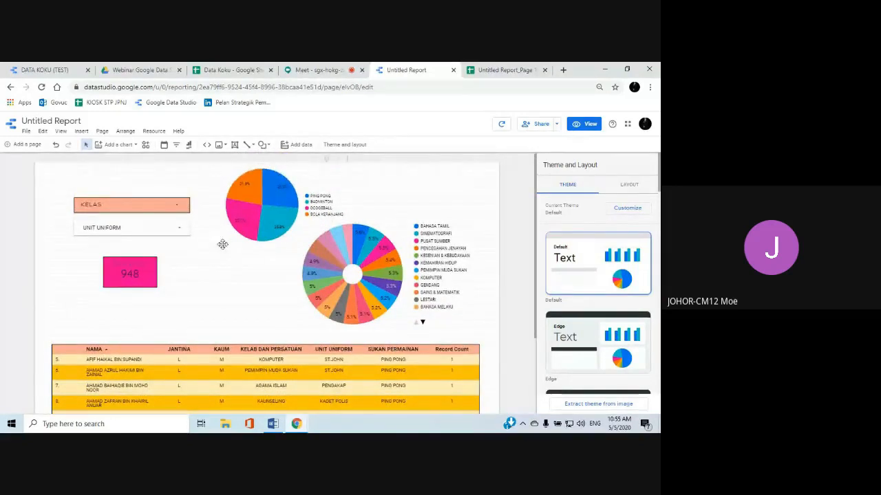
{"action": "left_click", "coordinate": [329, 251]}
{"action": "left_click", "coordinate": [254, 207]}
{"action": "left_click_drag", "start_coordinate": [254, 207], "coordinate": [240, 221]}
{"action": "left_click", "coordinate": [342, 262]}
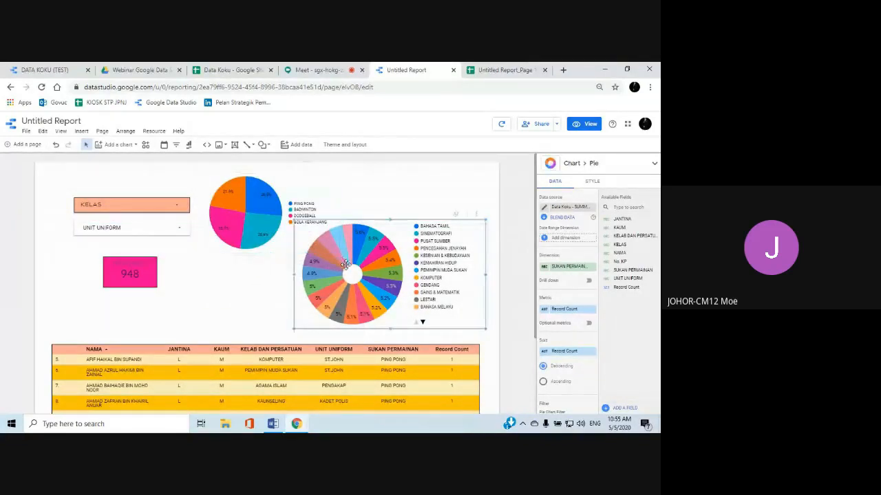
Insert a text box for the report title above the KELAS filter
{"action": "left_click", "coordinate": [81, 130]}
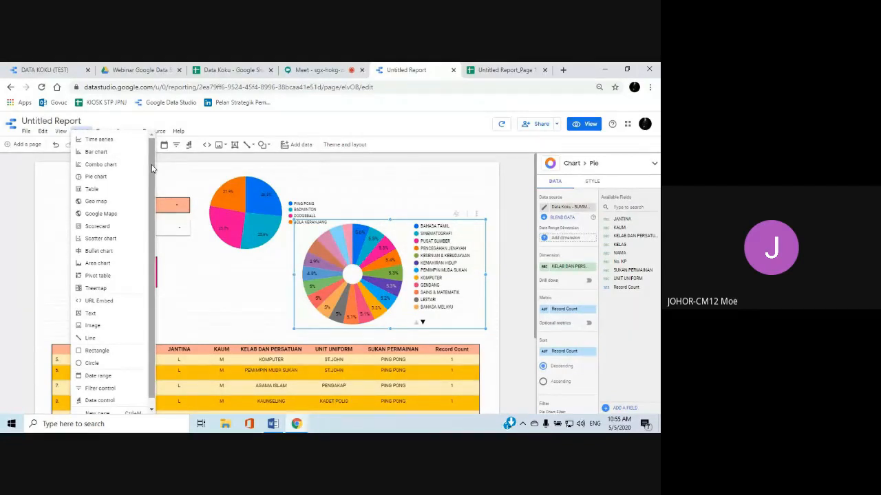
{"action": "left_click", "coordinate": [103, 316]}
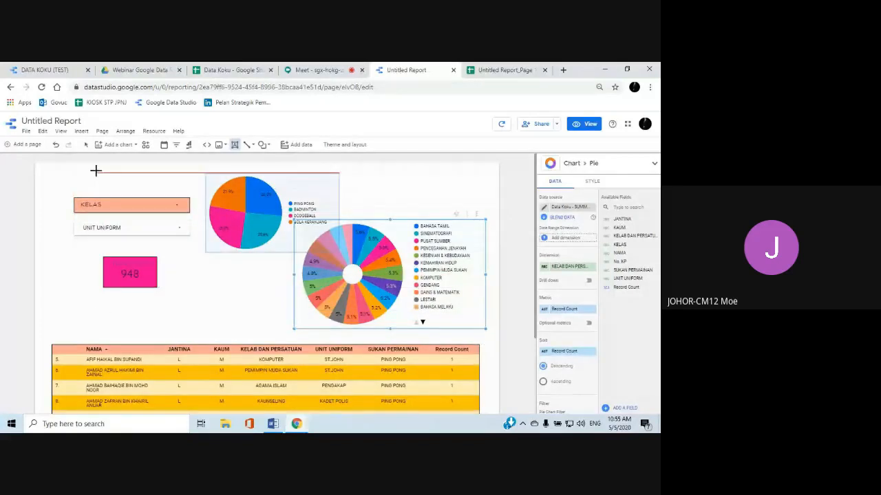
{"action": "left_click_drag", "start_coordinate": [99, 176], "coordinate": [179, 193]}
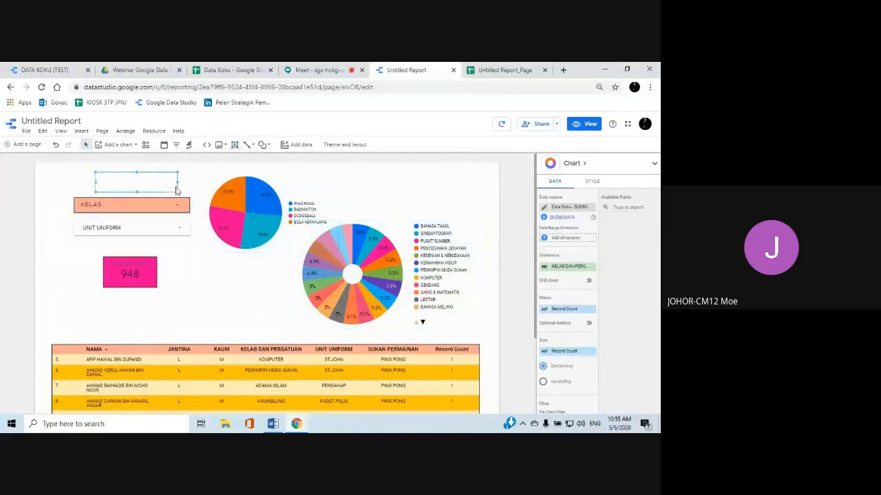
Move the sports pie chart down beside the donut chart and widen the title text box over the freed space
{"action": "left_click", "coordinate": [246, 207]}
{"action": "left_click_drag", "start_coordinate": [250, 222], "coordinate": [249, 282]}
{"action": "left_click", "coordinate": [177, 183]}
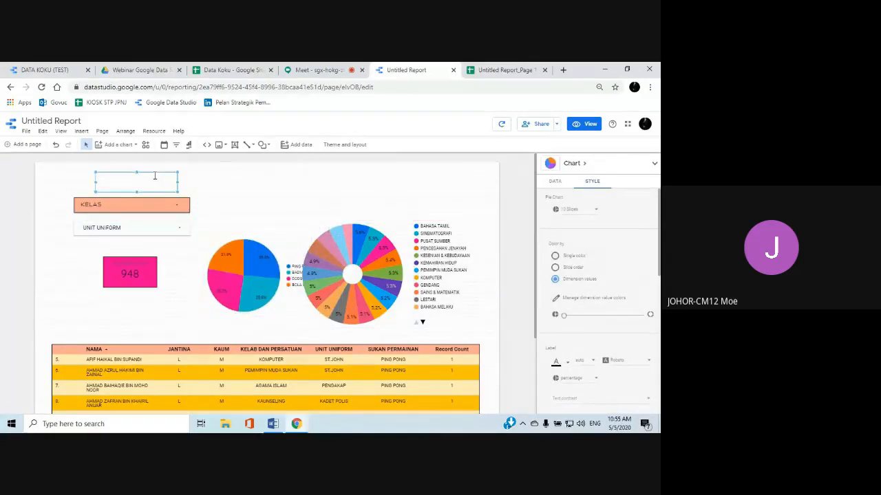
{"action": "left_click_drag", "start_coordinate": [178, 181], "coordinate": [287, 182]}
Enter the report title "DATA KOKURIKULUM SMK CONTOH TAHUN 2020" in the text box
{"action": "left_click", "coordinate": [203, 182]}
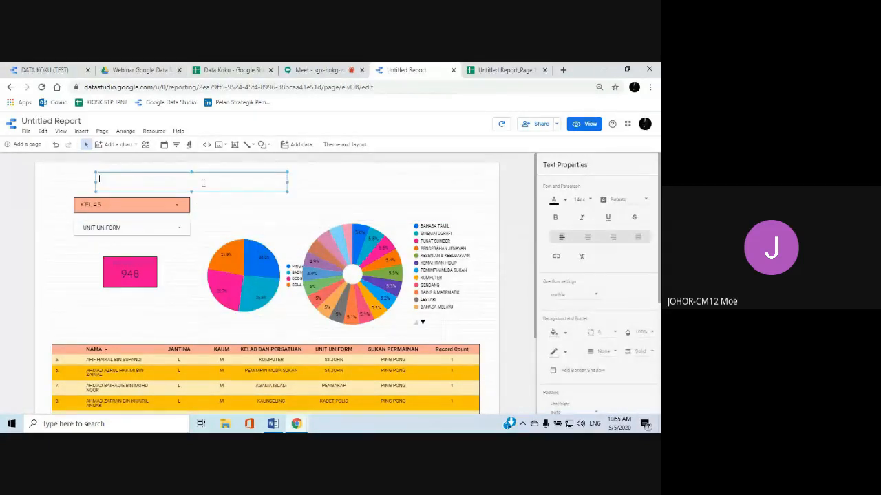
{"action": "type", "text": "DA"}
{"action": "key", "text": "BackSpace"}
{"action": "type", "text": "OKURIKULUM SMK "}
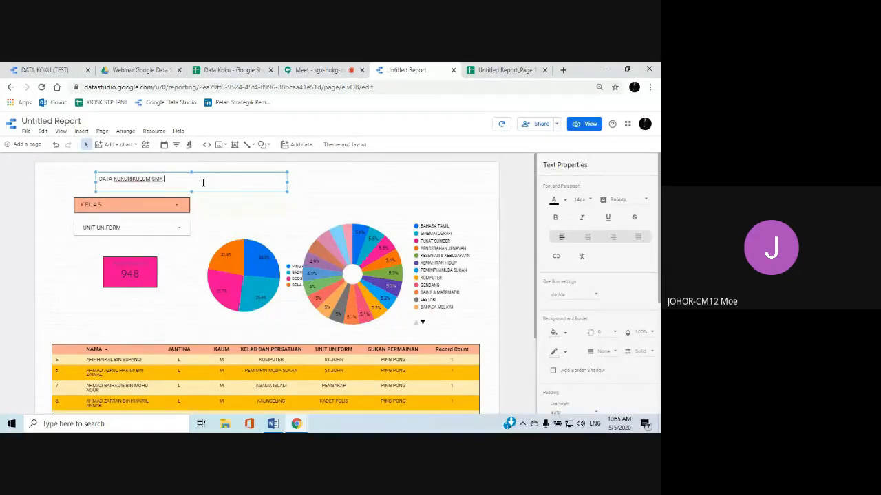
{"action": "type", "text": "CONTOH"}
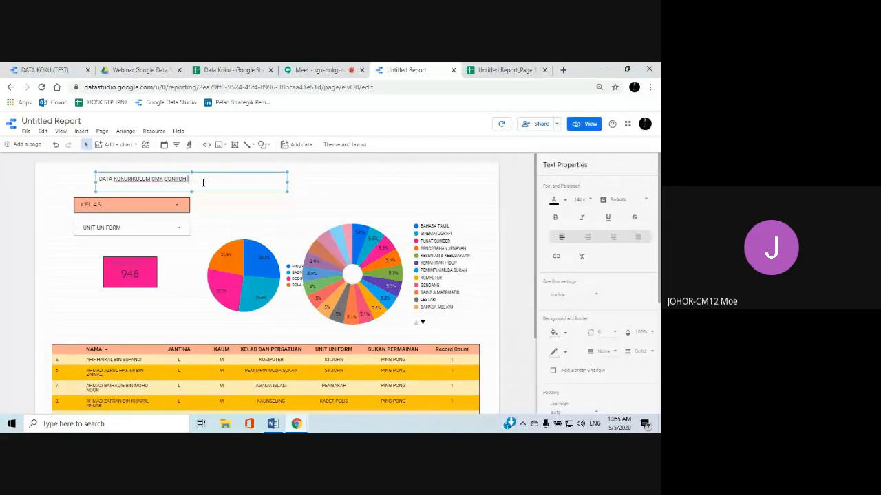
{"action": "type", "text": " TAHUN 2020"}
{"action": "left_click", "coordinate": [245, 212]}
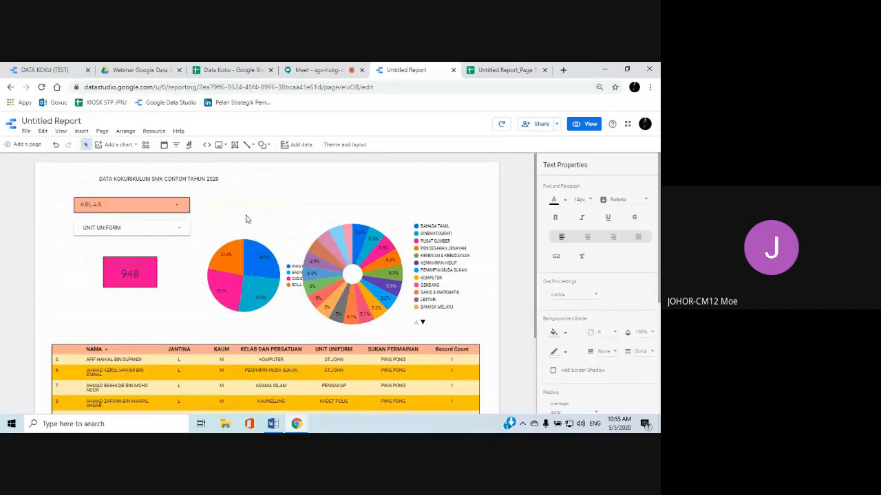
Set the title's font size to 30px and widen its text box so the title fits on one line
{"action": "left_click", "coordinate": [179, 183]}
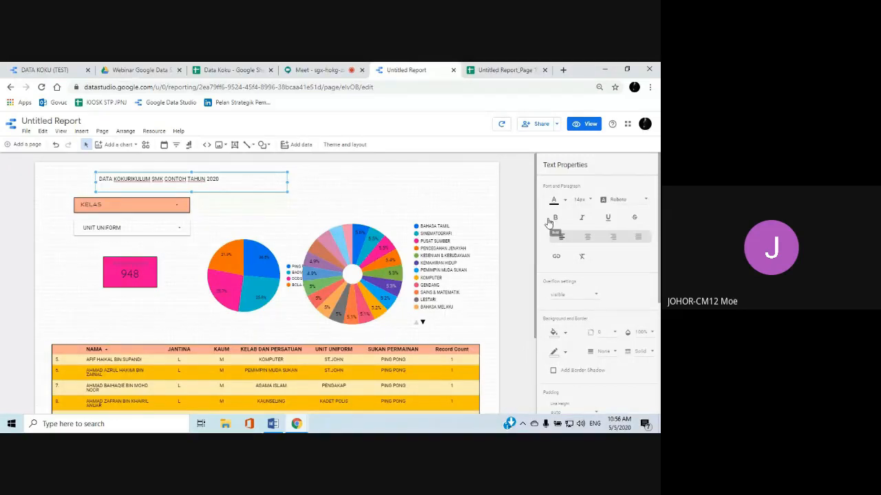
{"action": "left_click", "coordinate": [584, 199]}
{"action": "left_click_drag", "start_coordinate": [616, 188], "coordinate": [614, 217]}
{"action": "left_click", "coordinate": [591, 218]}
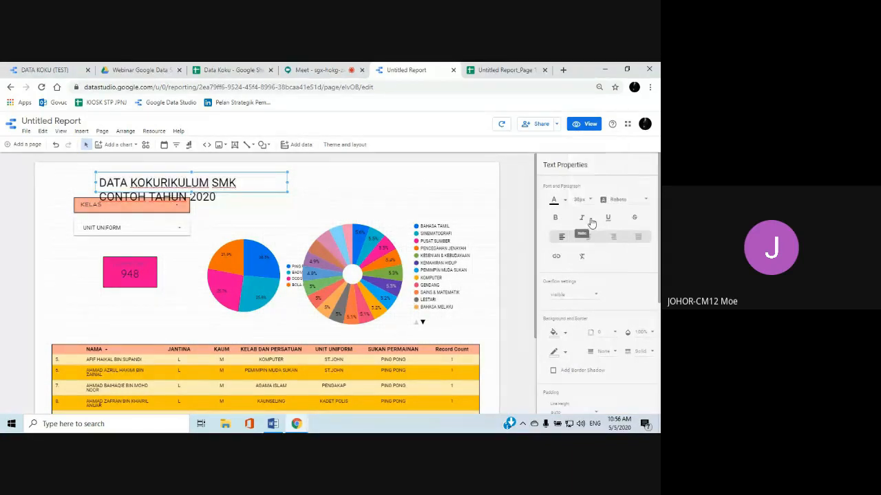
{"action": "left_click_drag", "start_coordinate": [288, 183], "coordinate": [415, 183]}
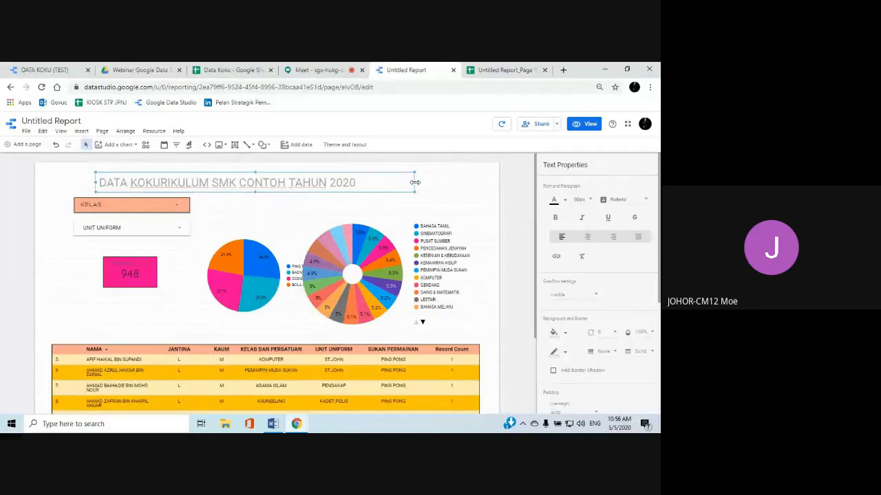
Center the report title in its text box and set its font color to light red
{"action": "left_click", "coordinate": [588, 238]}
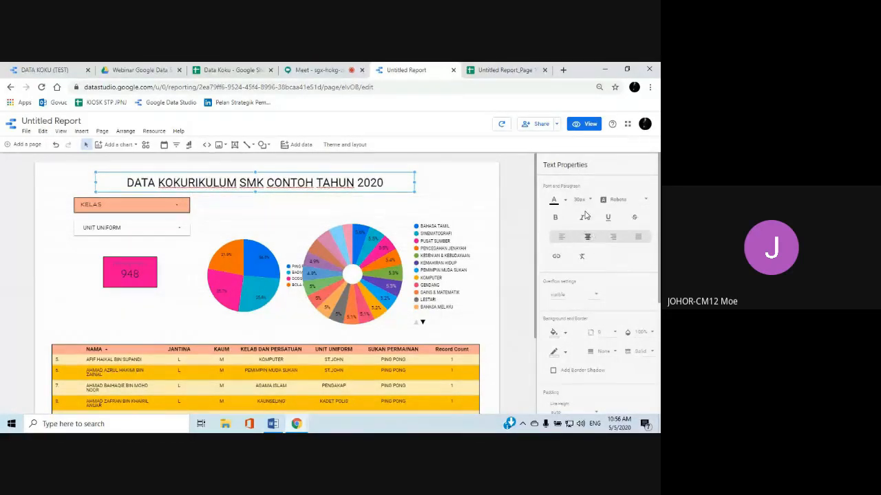
{"action": "left_click", "coordinate": [565, 200]}
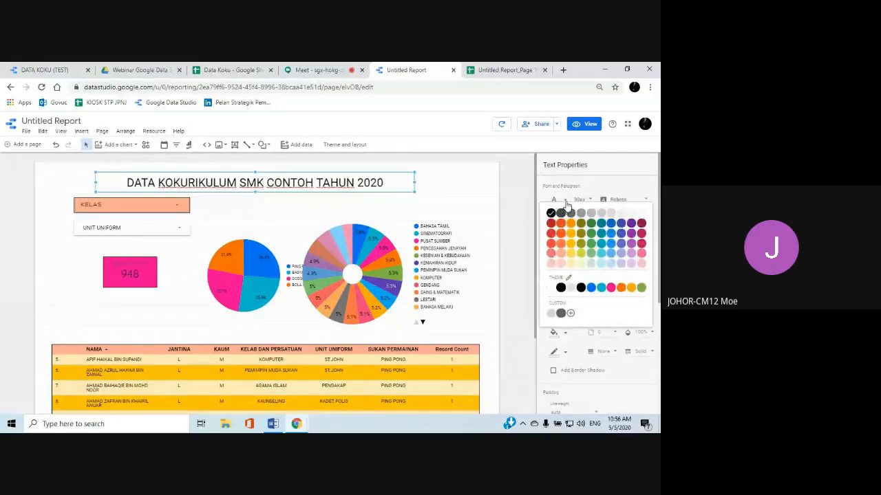
{"action": "left_click", "coordinate": [551, 243]}
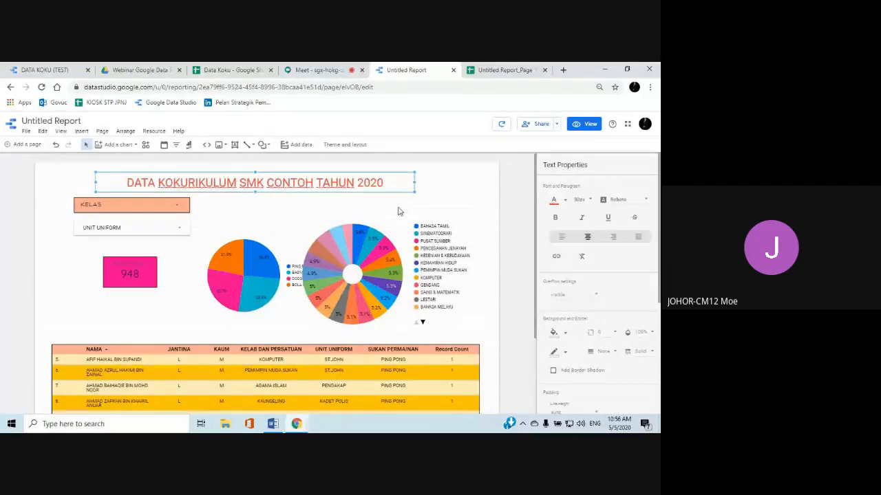
Try a light red background fill on the title text box and remove it again
{"action": "scroll", "coordinate": [607, 256], "scroll_direction": "down", "scroll_amount": 1}
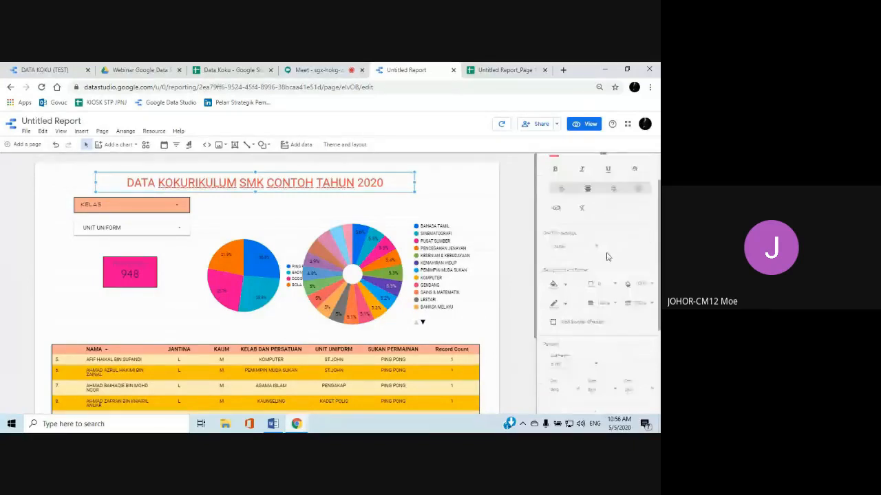
{"action": "left_click", "coordinate": [558, 284]}
{"action": "left_click", "coordinate": [551, 200]}
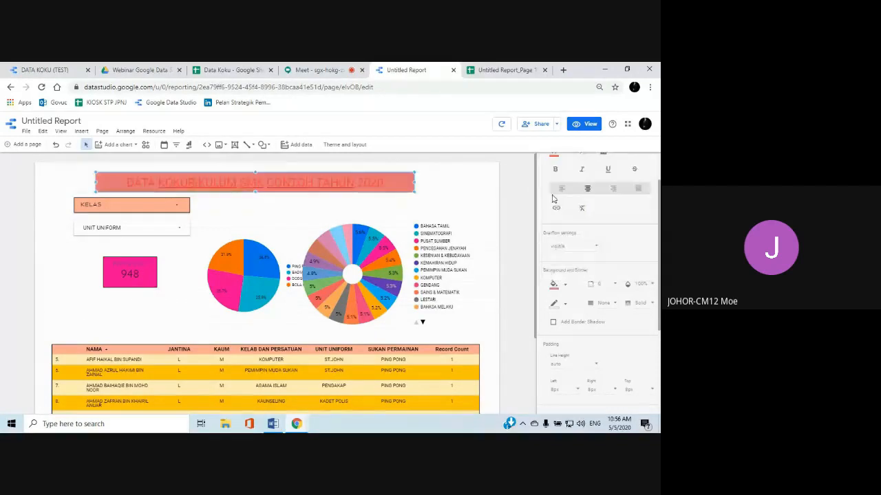
{"action": "left_click", "coordinate": [563, 285]}
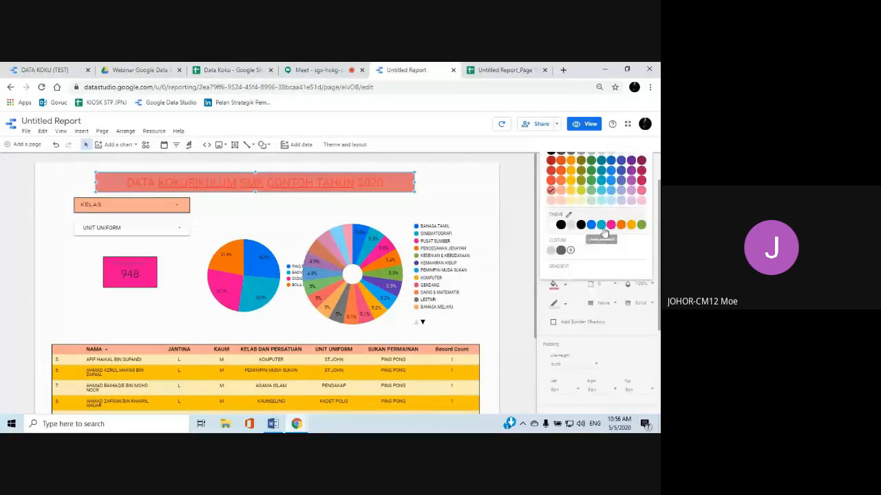
{"action": "left_click", "coordinate": [612, 184]}
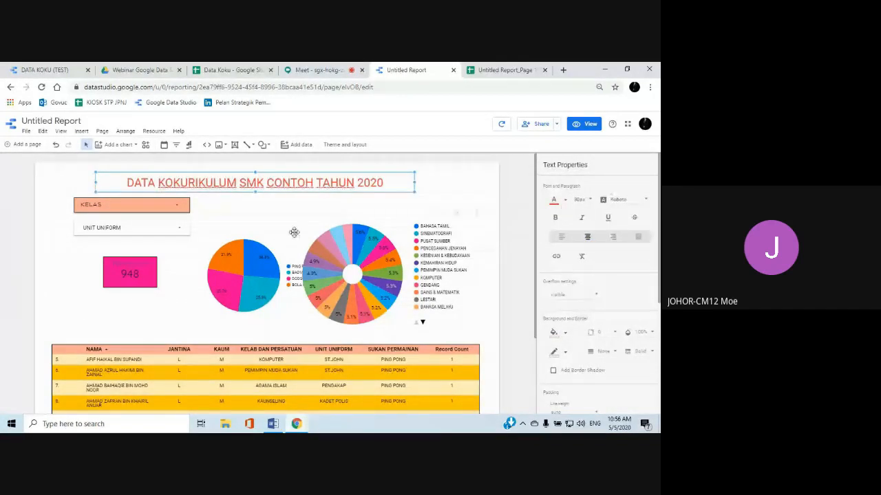
Move the title text box to the right, leaving free space in front of the title
{"action": "left_click", "coordinate": [269, 197]}
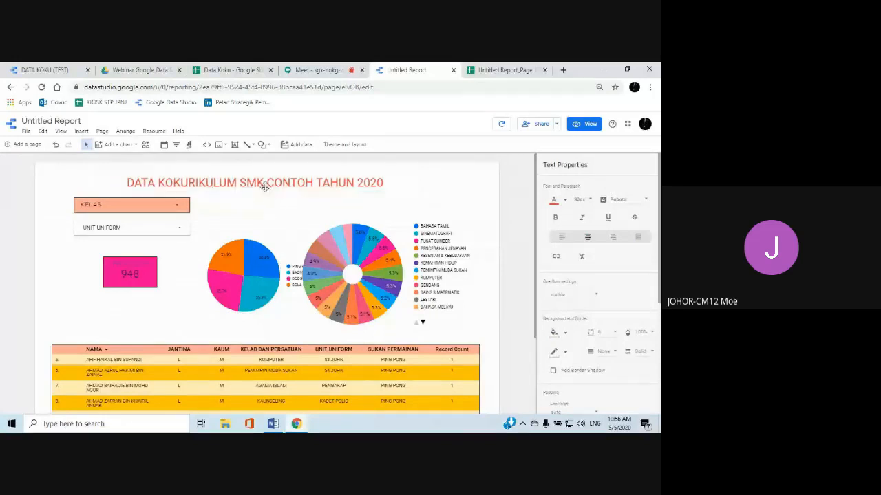
{"action": "double_click", "coordinate": [266, 188]}
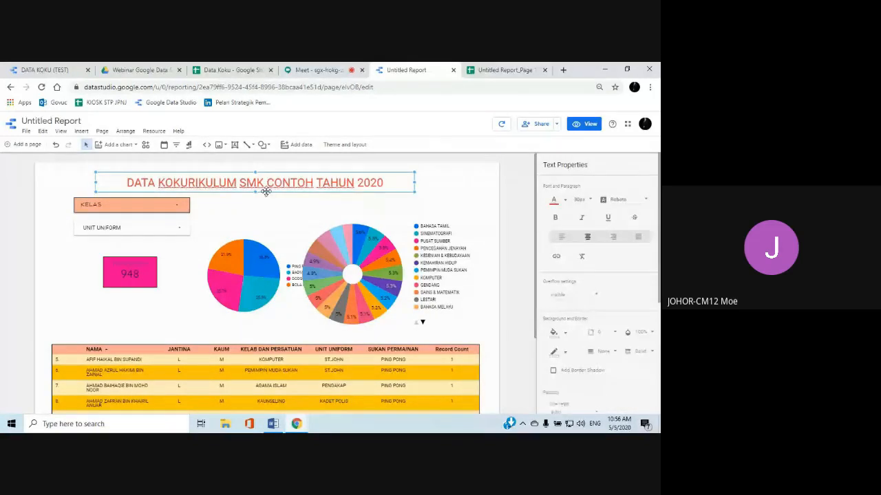
{"action": "left_click_drag", "start_coordinate": [266, 189], "coordinate": [309, 196]}
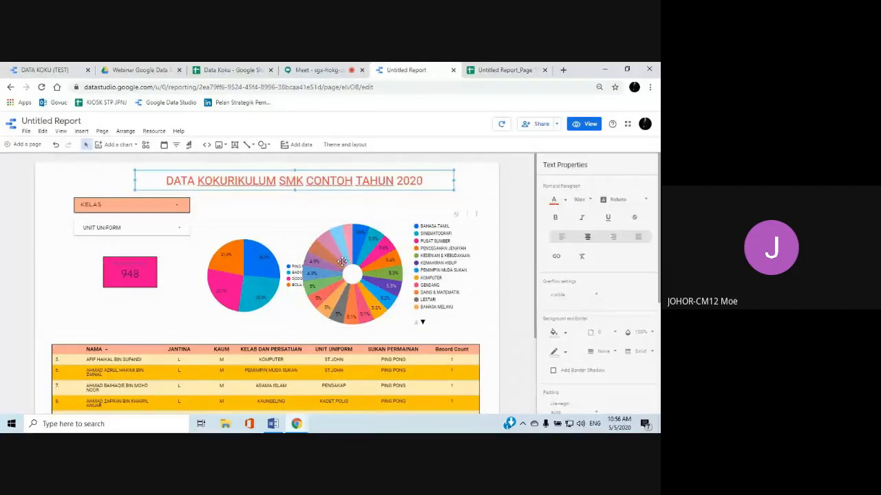
Shrink the donut chart and place it to the right of the sports pie chart without overlapping its legend
{"action": "left_click", "coordinate": [341, 260]}
{"action": "left_click_drag", "start_coordinate": [293, 336], "coordinate": [357, 300]}
{"action": "left_click_drag", "start_coordinate": [405, 270], "coordinate": [384, 292]}
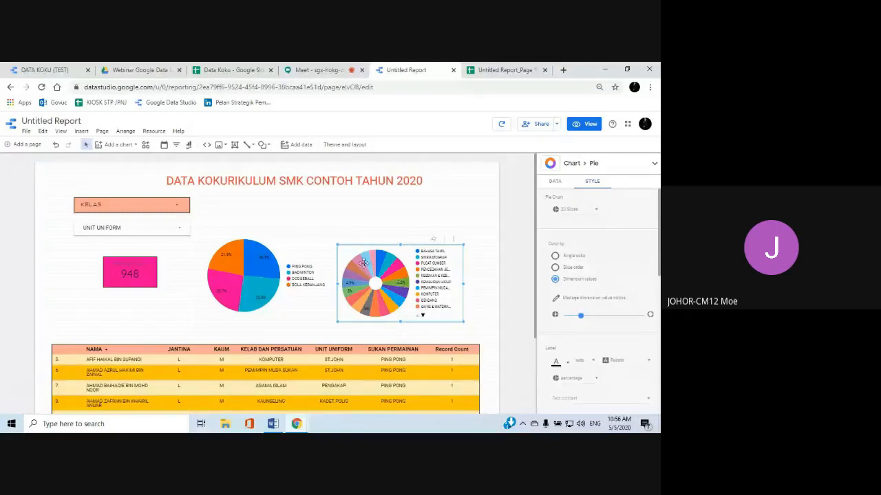
Insert a text box above the sports pie chart containing the label "PERATUS PENYERTAAN SUKAN PERMAINAN"
{"action": "left_click", "coordinate": [80, 132]}
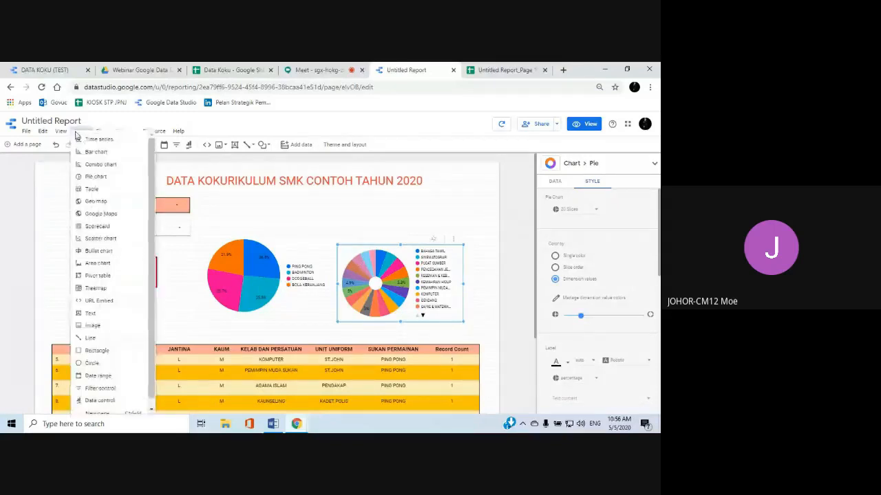
{"action": "left_click", "coordinate": [94, 311]}
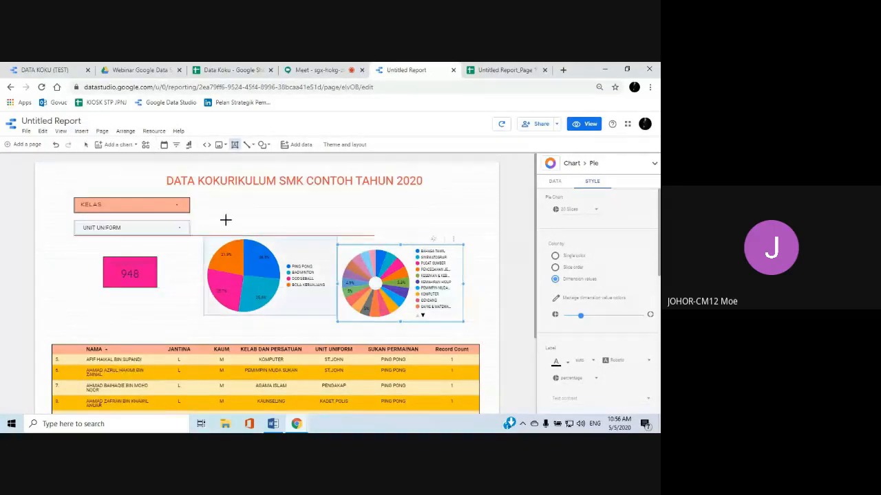
{"action": "left_click_drag", "start_coordinate": [221, 216], "coordinate": [327, 235]}
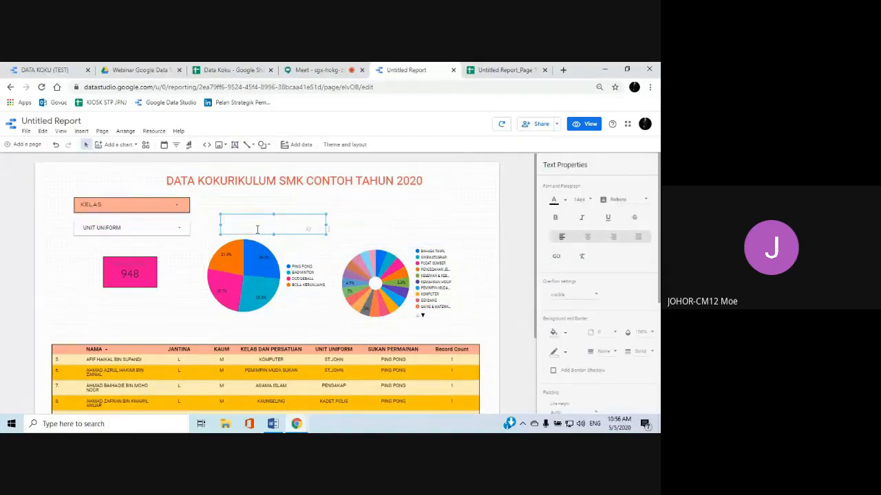
{"action": "type", "text": "PERATUS PENYERTAAN SUKAN PER"}
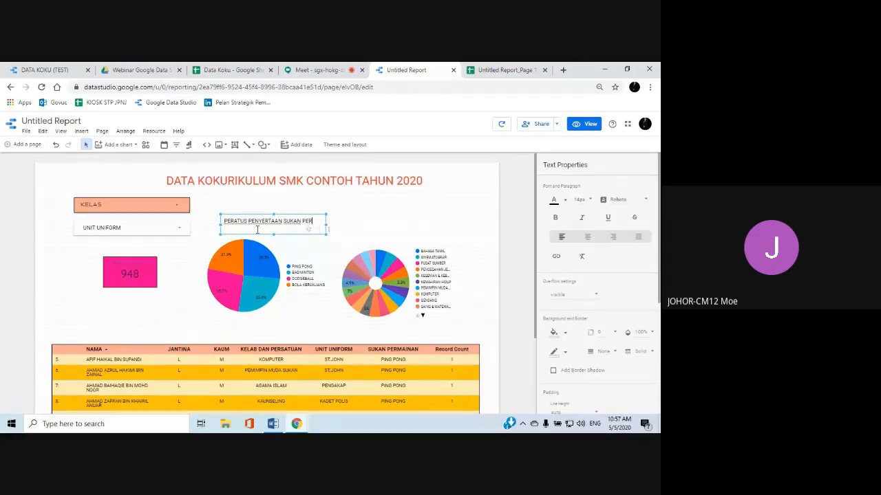
{"action": "type", "text": "MAINAN"}
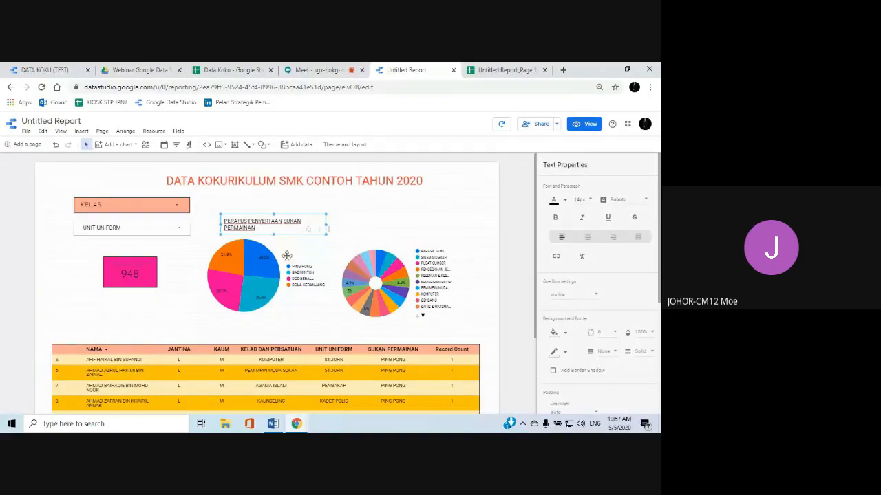
Widen the pie chart's label box so its text fits on one line and align it over the chart
{"action": "left_click", "coordinate": [323, 245]}
{"action": "left_click", "coordinate": [322, 227]}
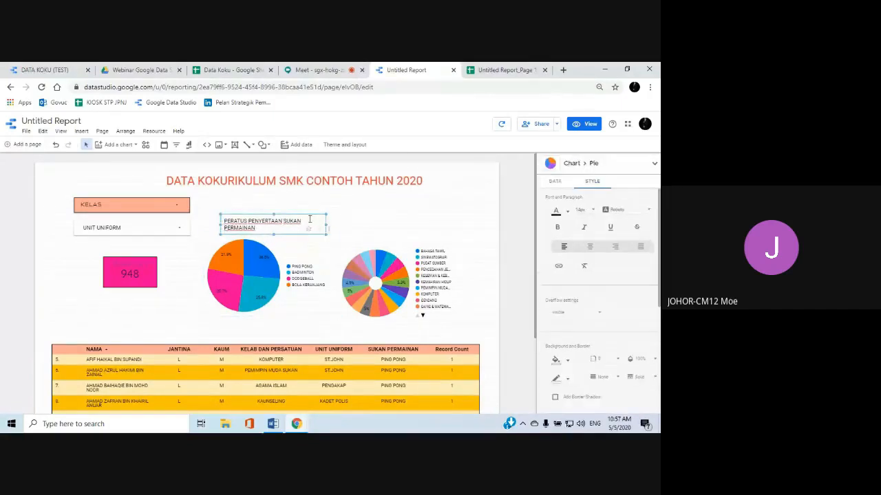
{"action": "left_click_drag", "start_coordinate": [325, 226], "coordinate": [352, 225]}
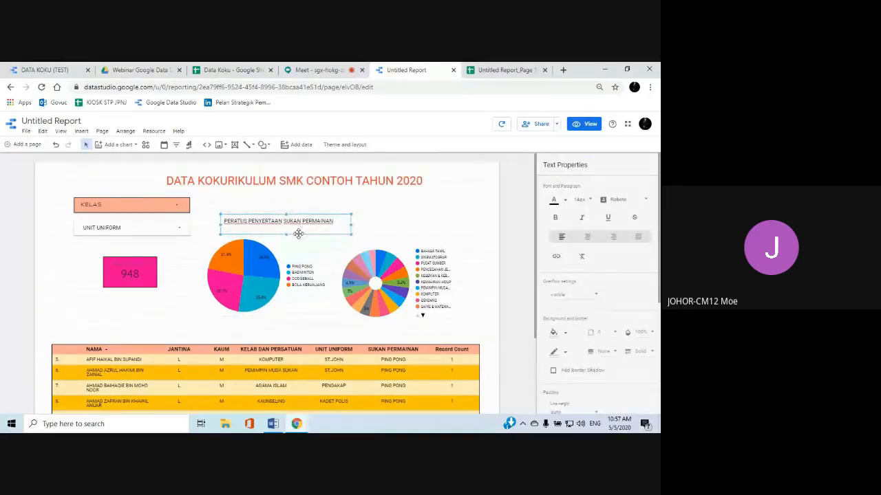
{"action": "left_click_drag", "start_coordinate": [298, 234], "coordinate": [294, 238]}
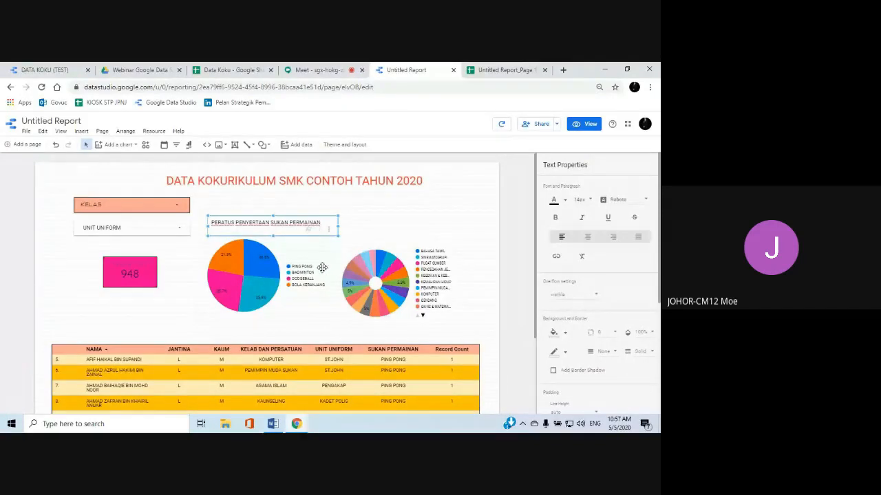
Insert an image frame in the empty area above the donut chart
{"action": "scroll", "coordinate": [321, 265], "scroll_direction": "down", "scroll_amount": 3}
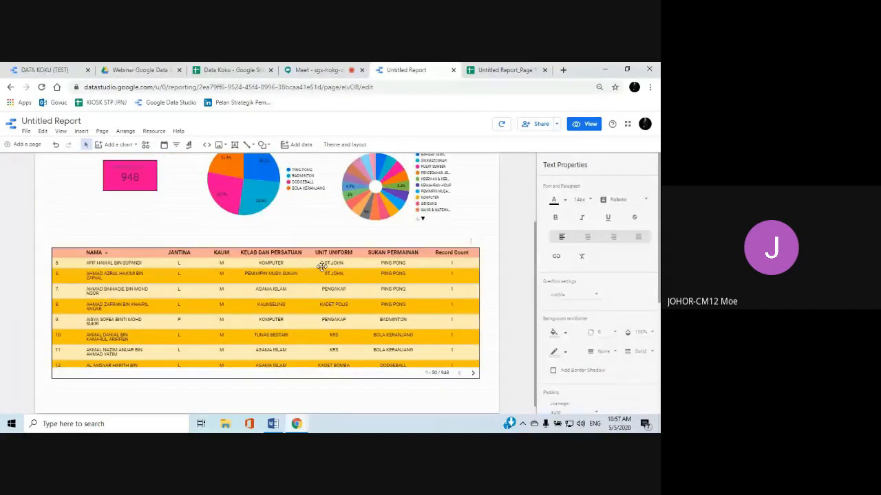
{"action": "scroll", "coordinate": [321, 265], "scroll_direction": "up", "scroll_amount": 3}
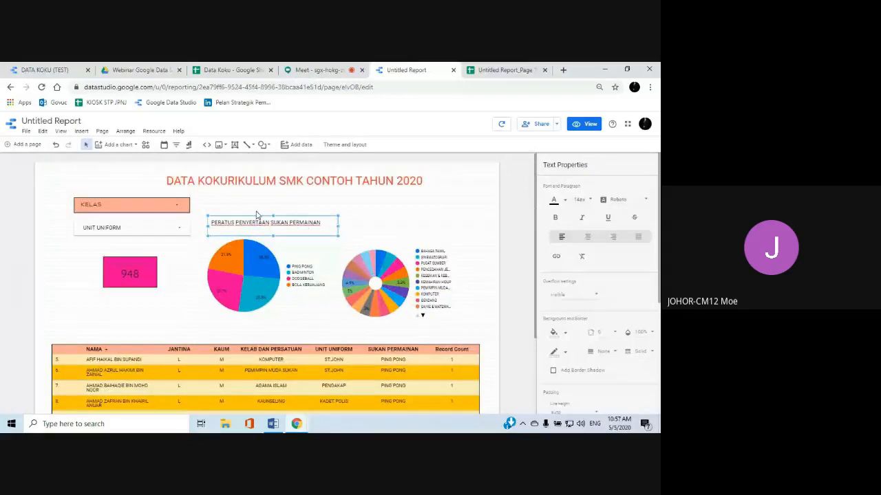
{"action": "left_click", "coordinate": [80, 132]}
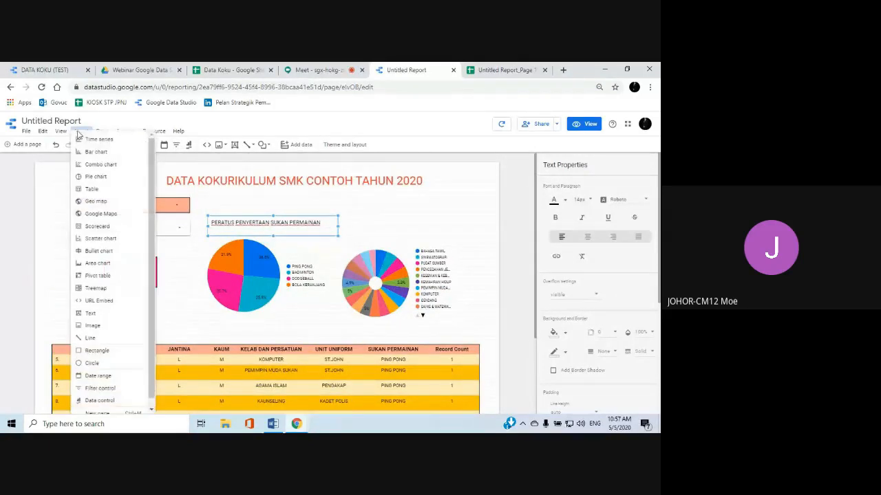
{"action": "scroll", "coordinate": [151, 247], "scroll_direction": "down", "scroll_amount": 1}
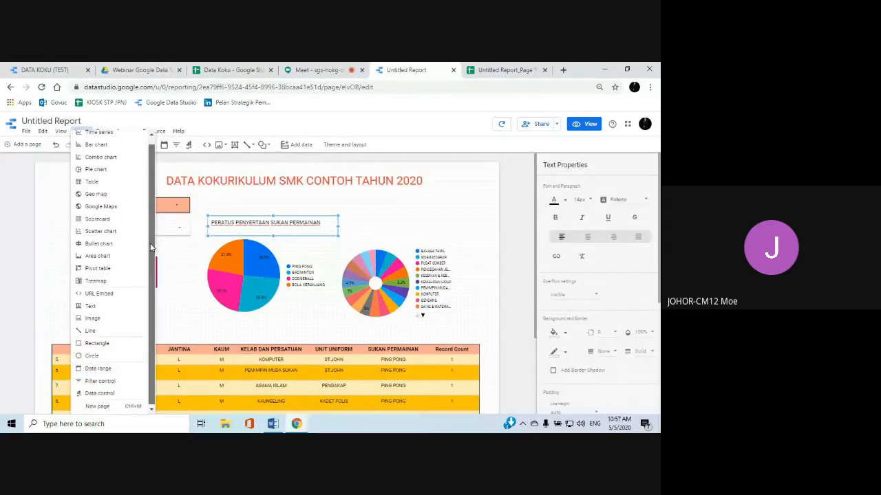
{"action": "left_click", "coordinate": [91, 331]}
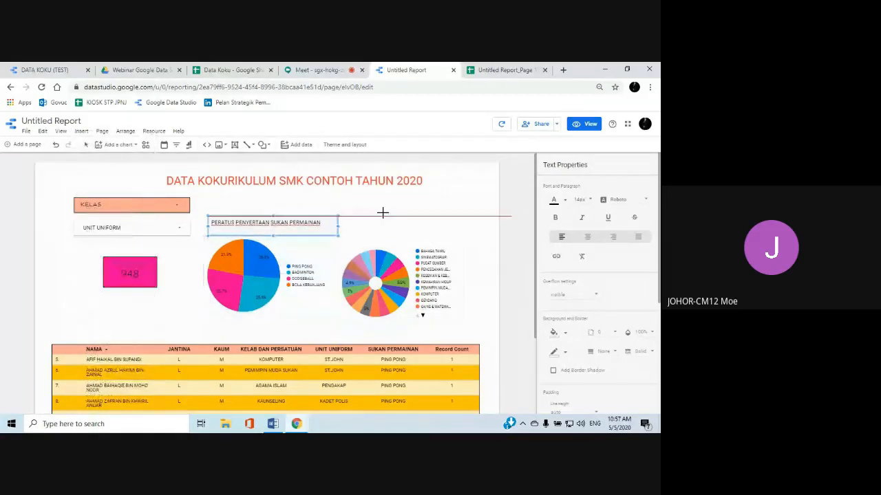
{"action": "left_click_drag", "start_coordinate": [385, 202], "coordinate": [456, 234]}
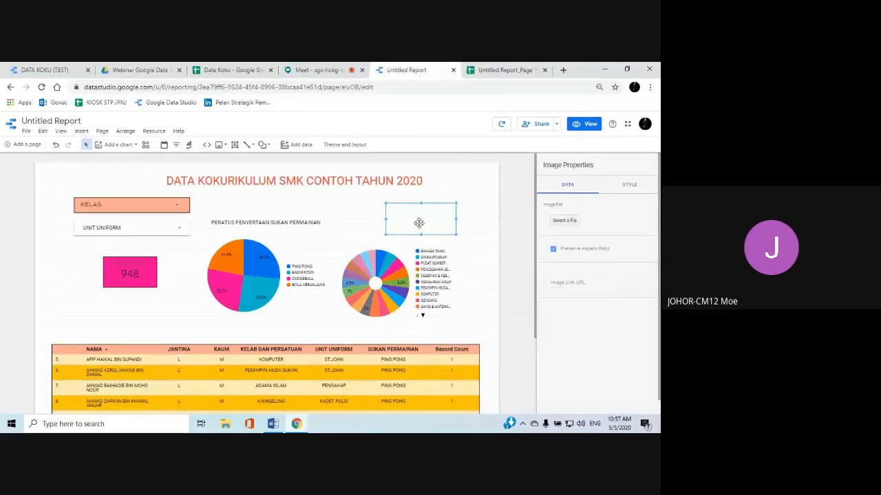
Load the image file "johor" into the frame, enlarge it and move it in front of the report title
{"action": "left_click", "coordinate": [563, 220]}
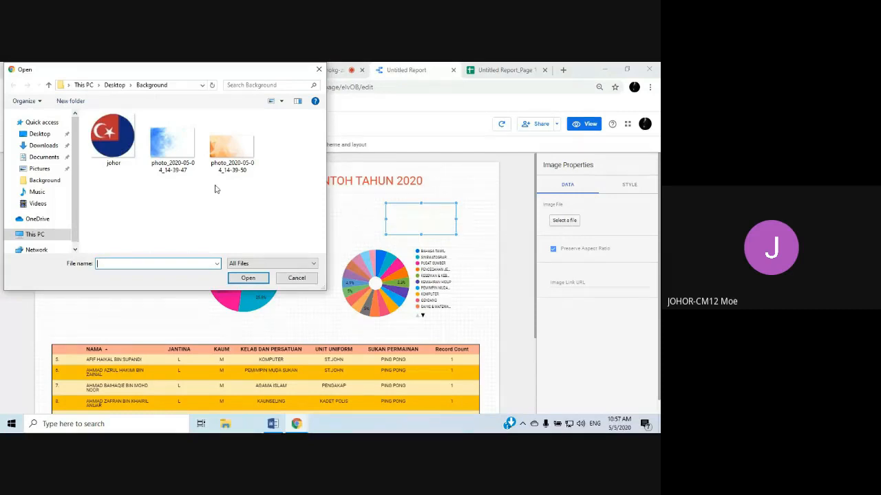
{"action": "left_click", "coordinate": [105, 136]}
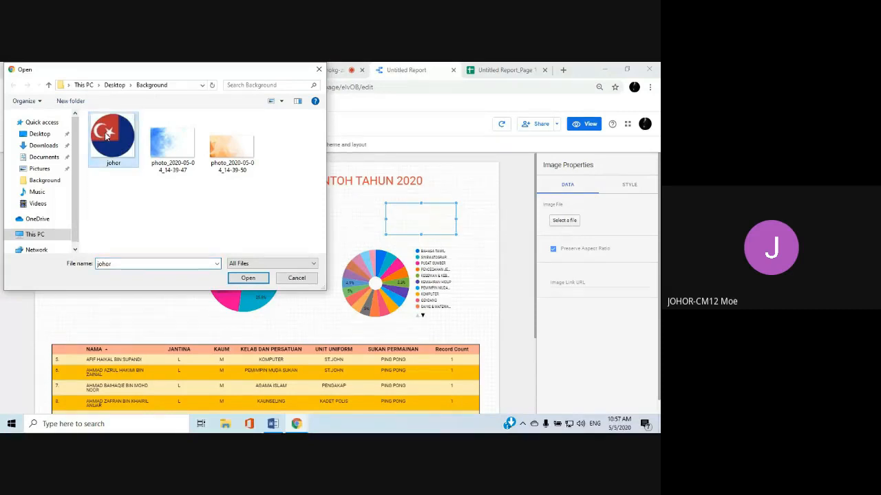
{"action": "left_click", "coordinate": [247, 279]}
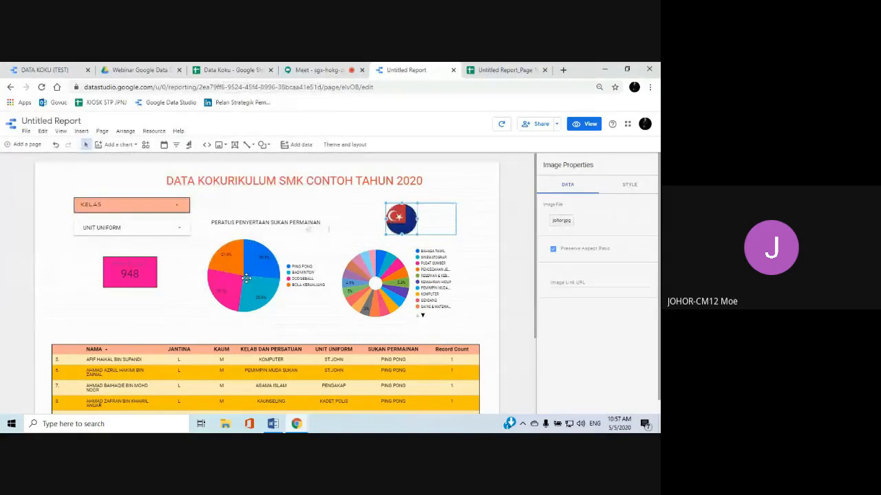
{"action": "left_click_drag", "start_coordinate": [417, 234], "coordinate": [148, 192]}
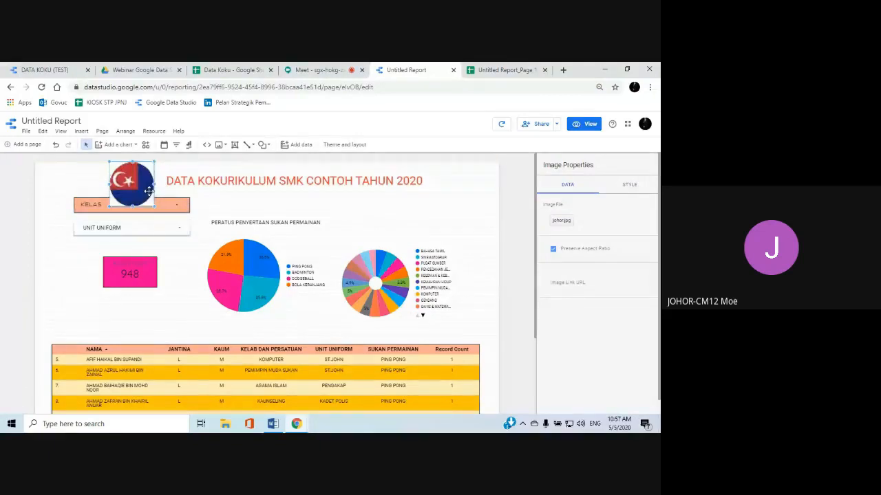
Move the UNIT UNIFORM and KELAS filters down so they sit clear of the flag image
{"action": "left_click", "coordinate": [103, 223]}
{"action": "left_click", "coordinate": [91, 206]}
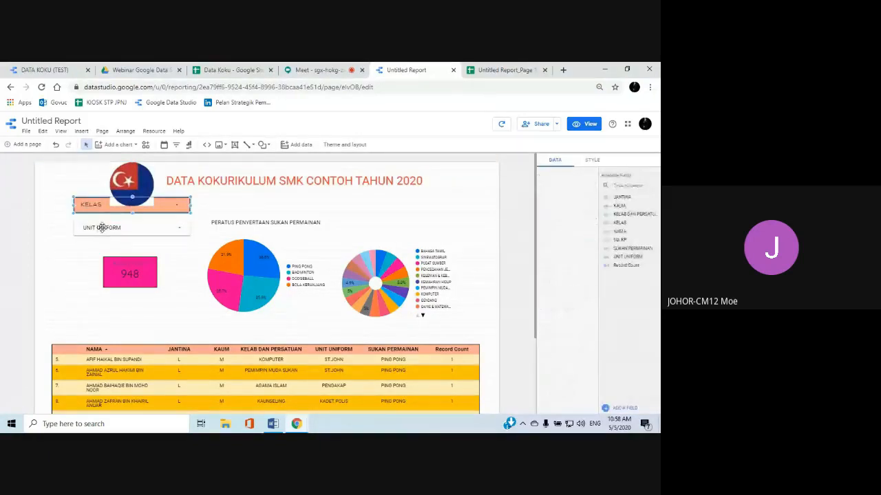
{"action": "left_click", "coordinate": [101, 228]}
{"action": "left_click_drag", "start_coordinate": [103, 229], "coordinate": [104, 245]}
{"action": "left_click", "coordinate": [87, 207]}
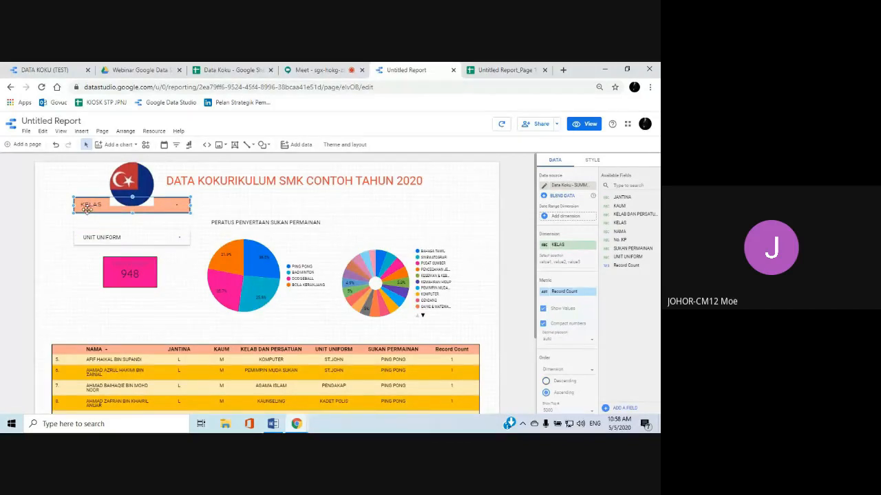
{"action": "left_click_drag", "start_coordinate": [87, 209], "coordinate": [88, 224]}
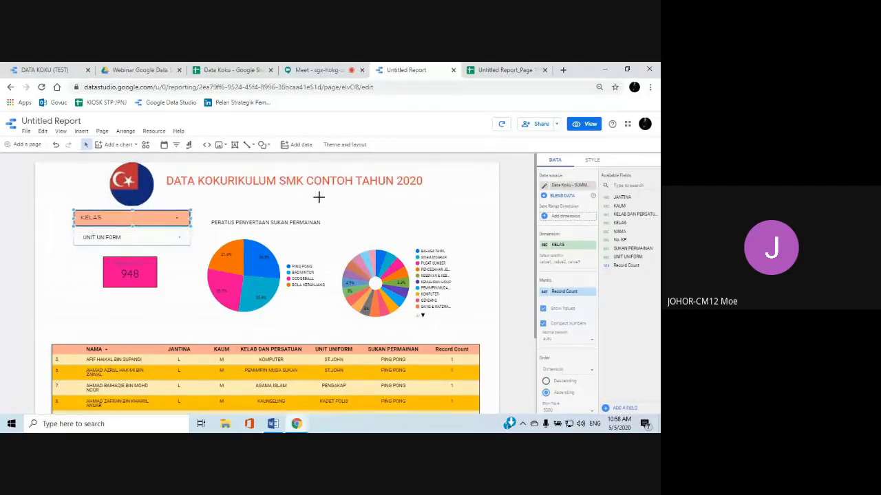
{"action": "left_click", "coordinate": [319, 198]}
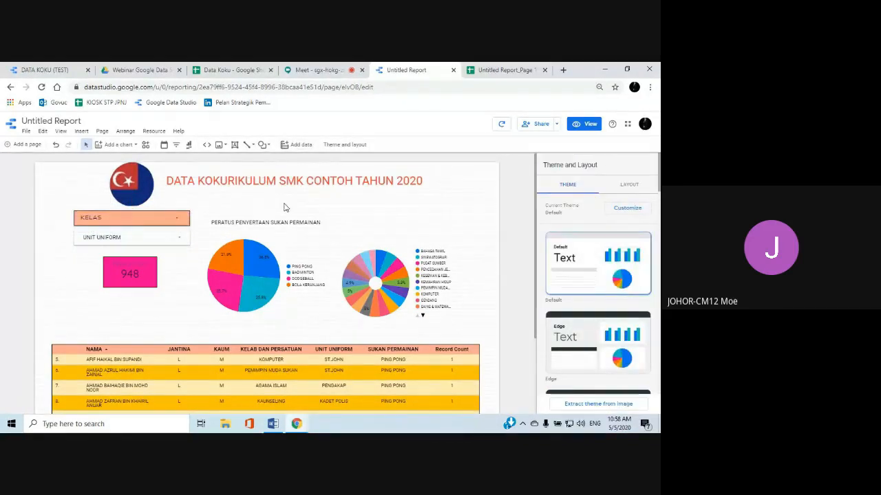
Look at the finished DATA KOKU (TEST) report for comparison and return to the Untitled Report
{"action": "left_click", "coordinate": [55, 72]}
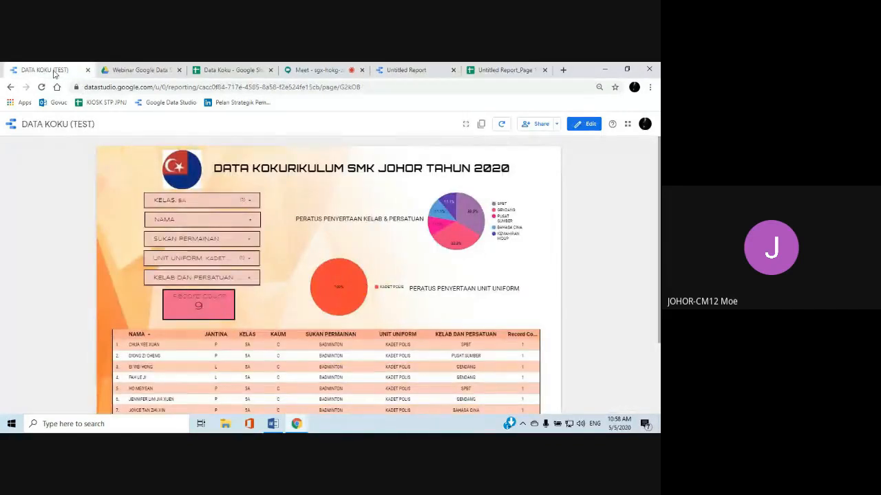
{"action": "left_click", "coordinate": [413, 70]}
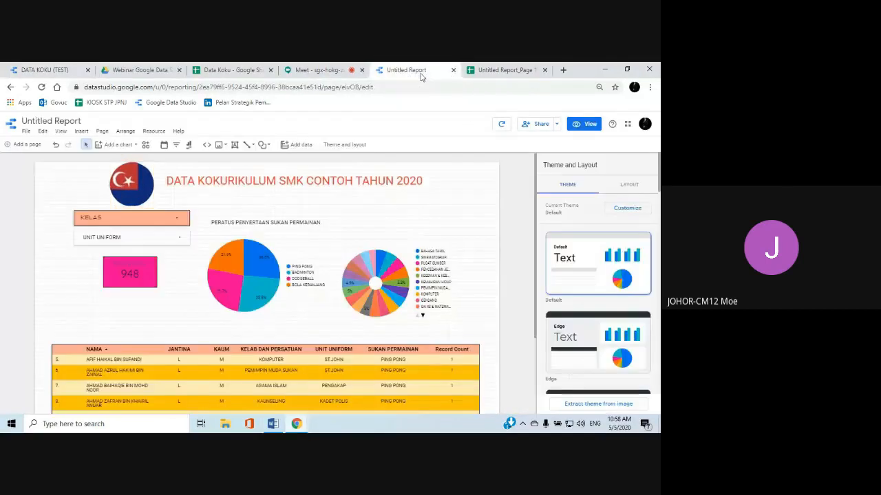
Insert an image frame in the empty area above the donut chart and load the file photo_2020-05-04_14-39-50 into it
{"action": "left_click", "coordinate": [82, 130]}
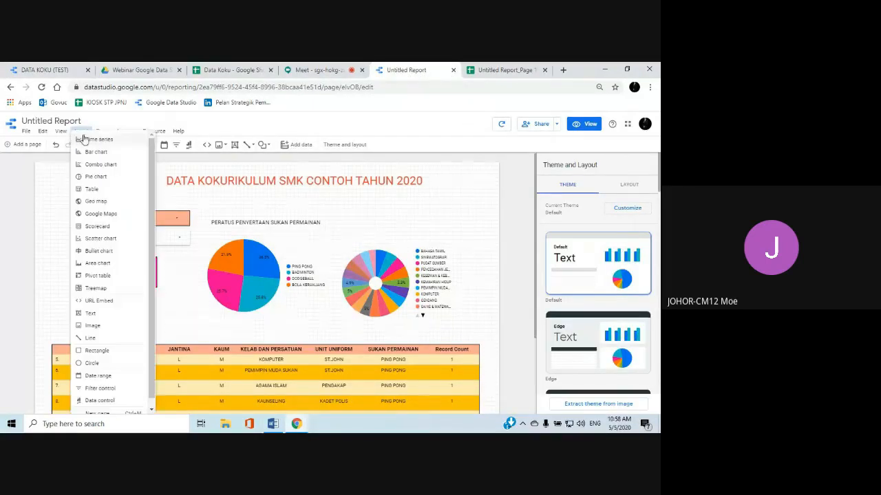
{"action": "left_click", "coordinate": [96, 325]}
{"action": "left_click_drag", "start_coordinate": [363, 205], "coordinate": [427, 237]}
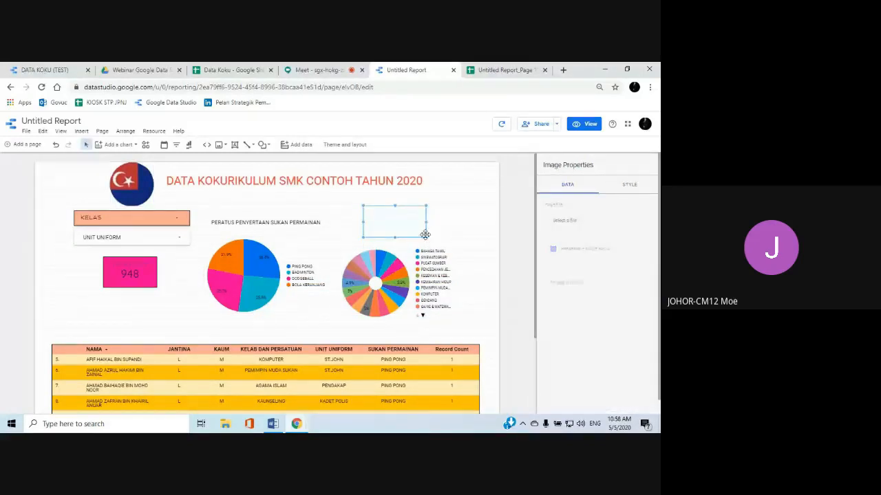
{"action": "left_click", "coordinate": [569, 221]}
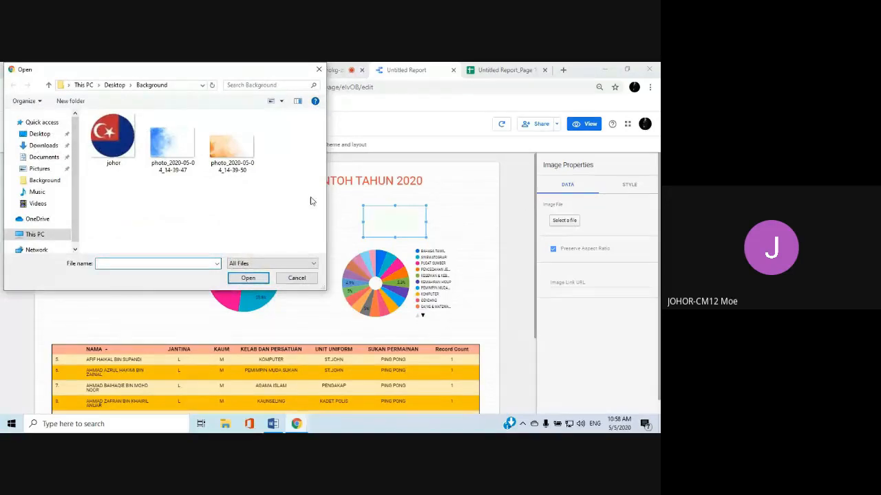
{"action": "left_click", "coordinate": [241, 156]}
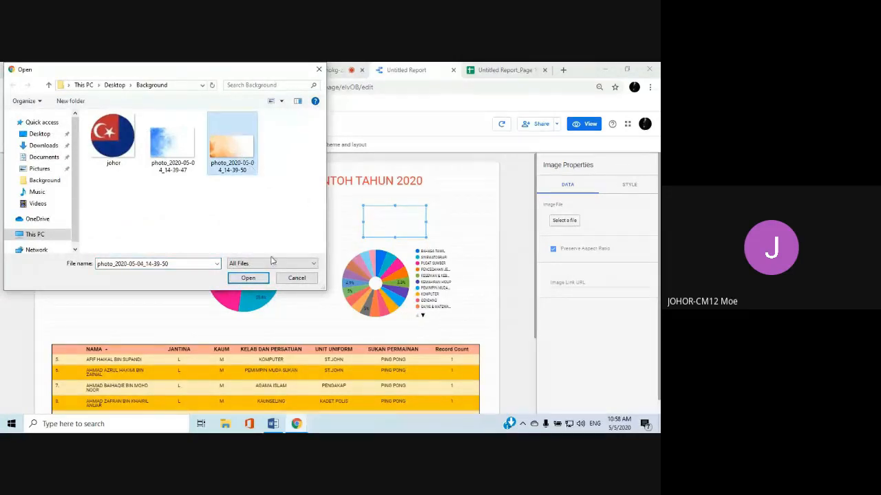
{"action": "left_click", "coordinate": [253, 278]}
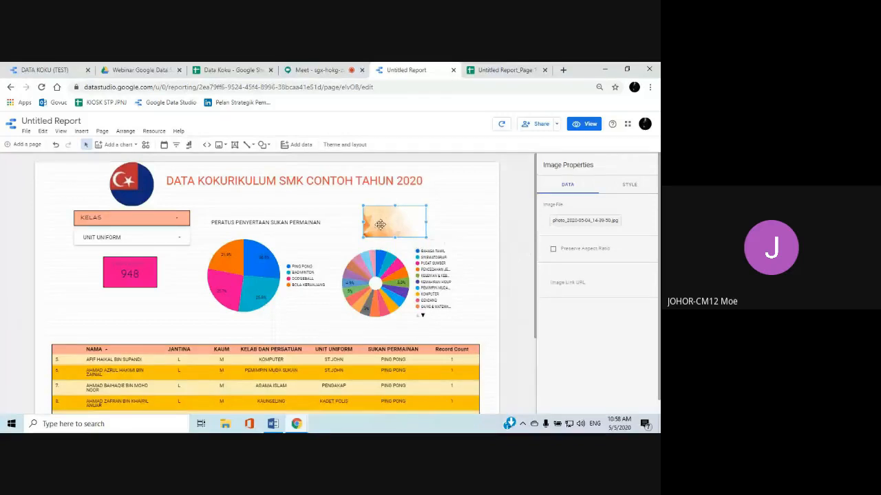
Enlarge the orange background image, shift it over the donut chart and send it to the back of the report
{"action": "left_click_drag", "start_coordinate": [427, 238], "coordinate": [459, 282]}
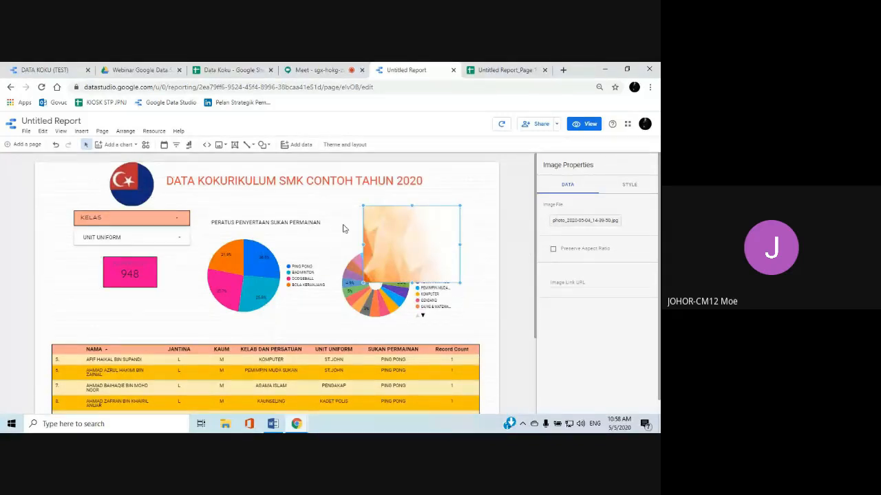
{"action": "left_click_drag", "start_coordinate": [395, 229], "coordinate": [377, 217]}
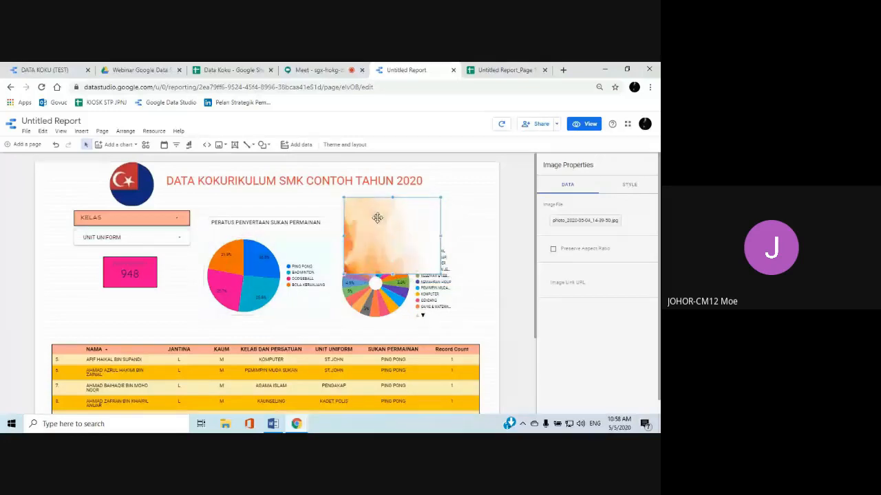
{"action": "right_click", "coordinate": [378, 218]}
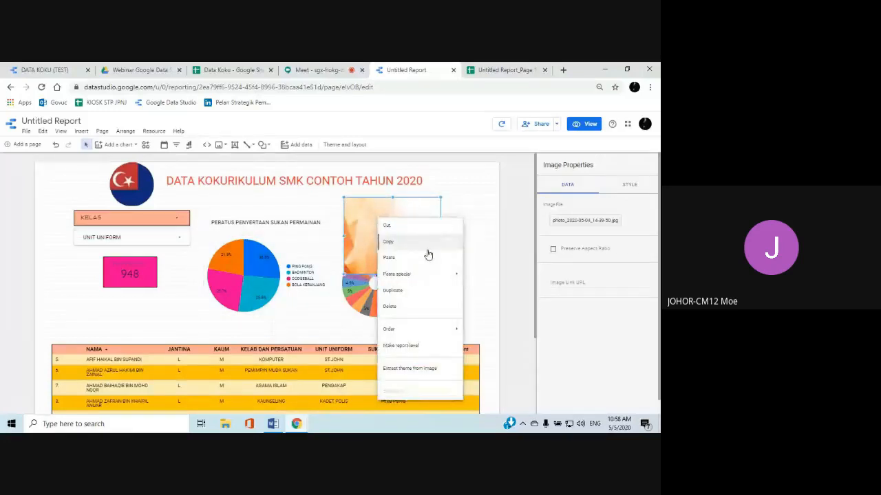
{"action": "mouse_move", "coordinate": [419, 333]}
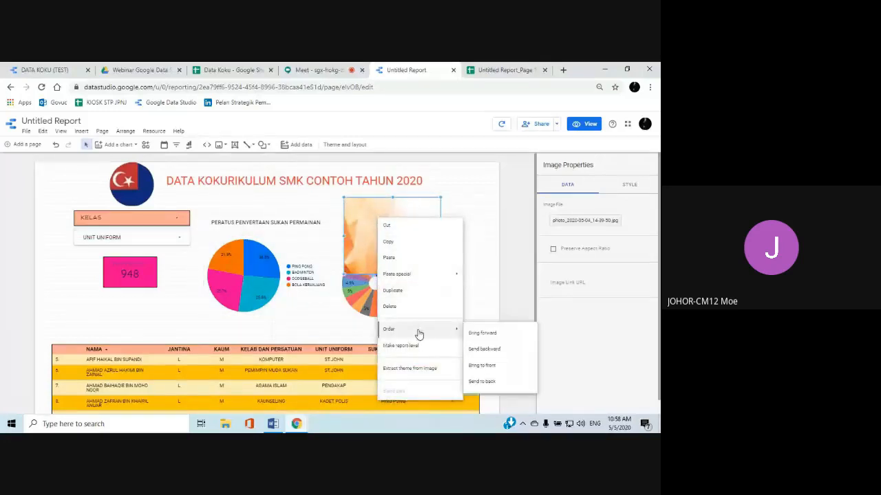
{"action": "left_click", "coordinate": [483, 383]}
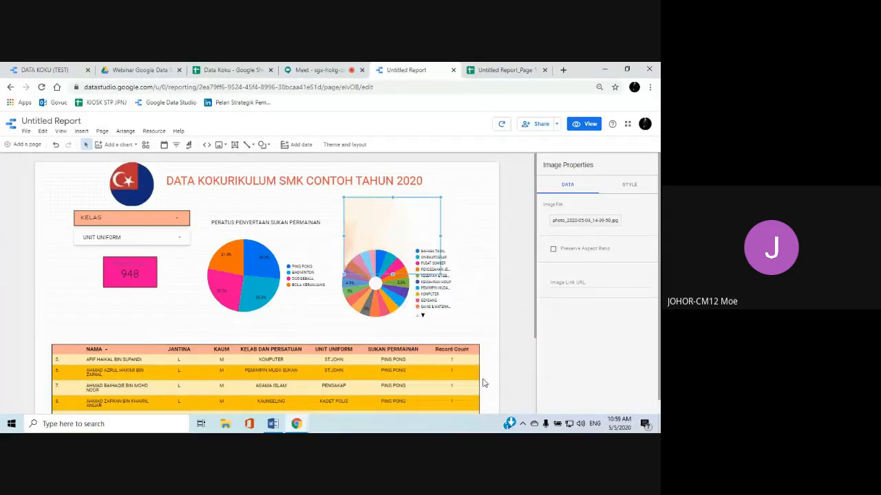
Stretch the orange image to all four page edges so it forms the background of the whole report
{"action": "left_click_drag", "start_coordinate": [346, 237], "coordinate": [34, 256]}
{"action": "left_click_drag", "start_coordinate": [236, 198], "coordinate": [236, 162]}
{"action": "left_click_drag", "start_coordinate": [441, 217], "coordinate": [502, 217]}
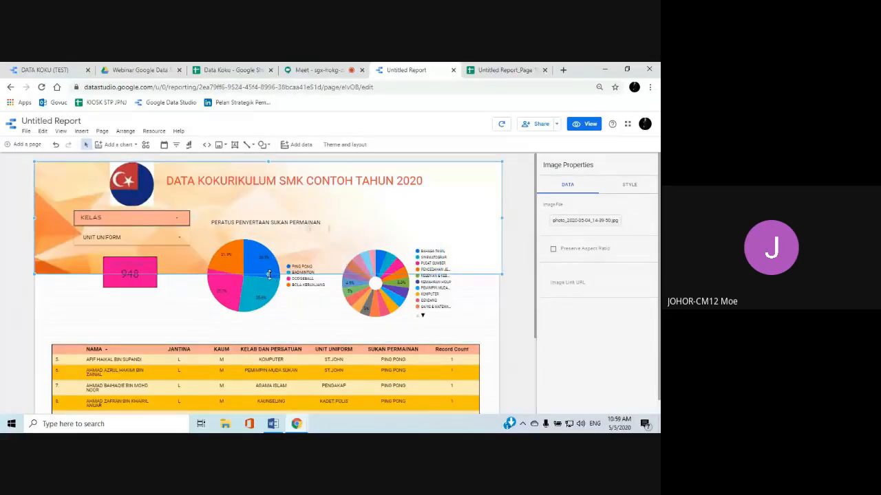
{"action": "left_click_drag", "start_coordinate": [269, 274], "coordinate": [273, 411]}
{"action": "scroll", "coordinate": [263, 405], "scroll_direction": "down", "scroll_amount": 2}
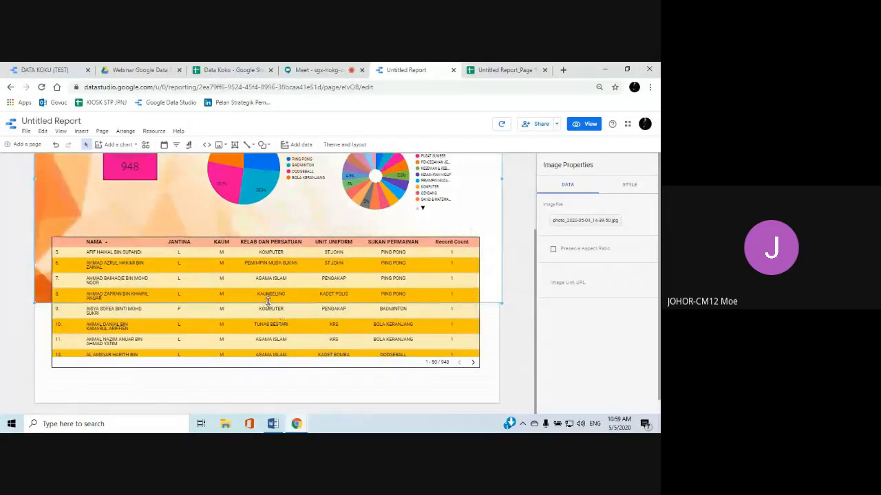
{"action": "left_click_drag", "start_coordinate": [269, 303], "coordinate": [274, 404]}
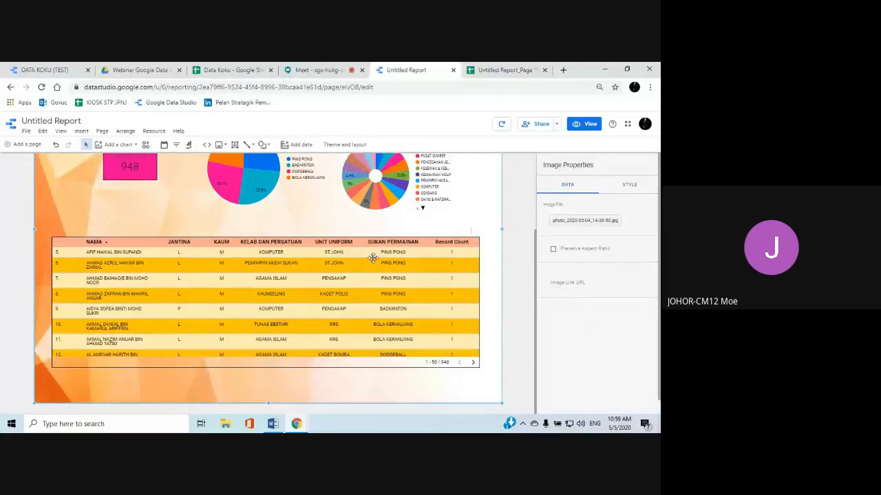
{"action": "scroll", "coordinate": [485, 248], "scroll_direction": "up", "scroll_amount": 3}
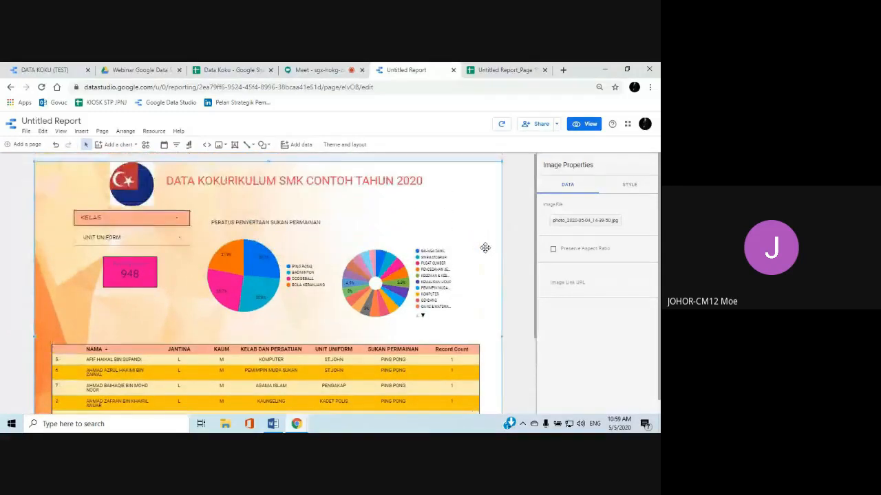
Give the background image a black border with a weight of 4
{"action": "left_click", "coordinate": [623, 186]}
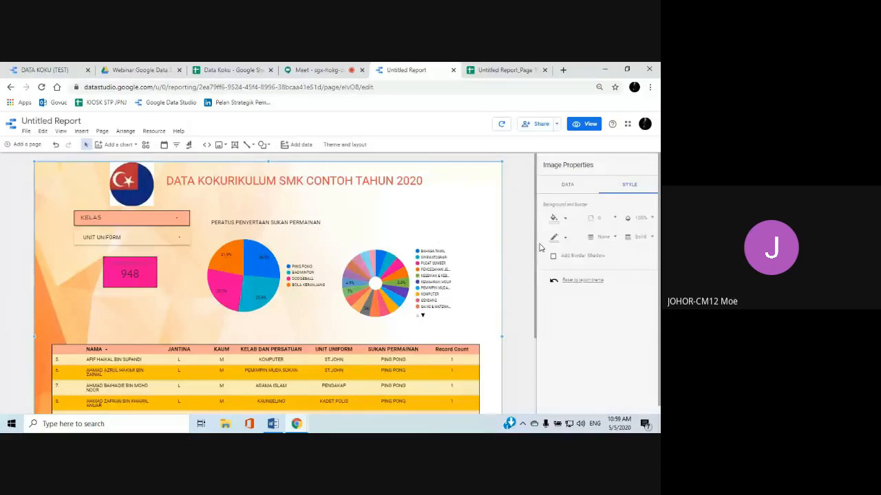
{"action": "left_click", "coordinate": [559, 241]}
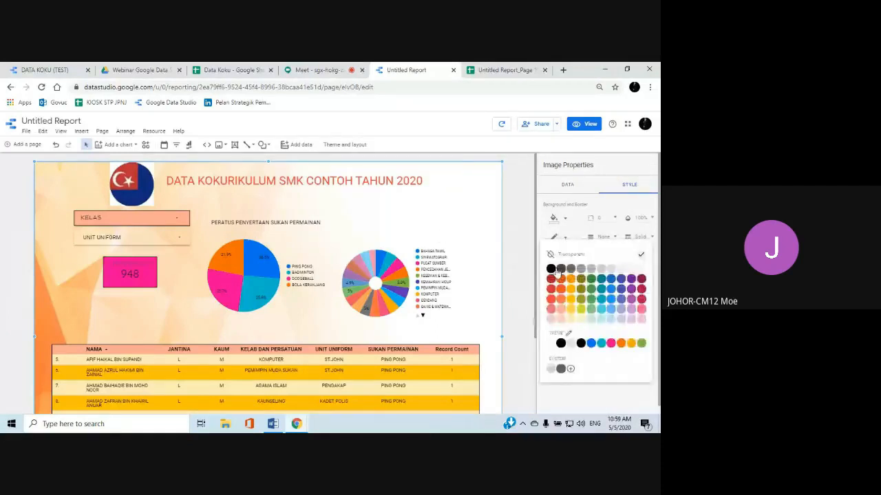
{"action": "left_click", "coordinate": [552, 271]}
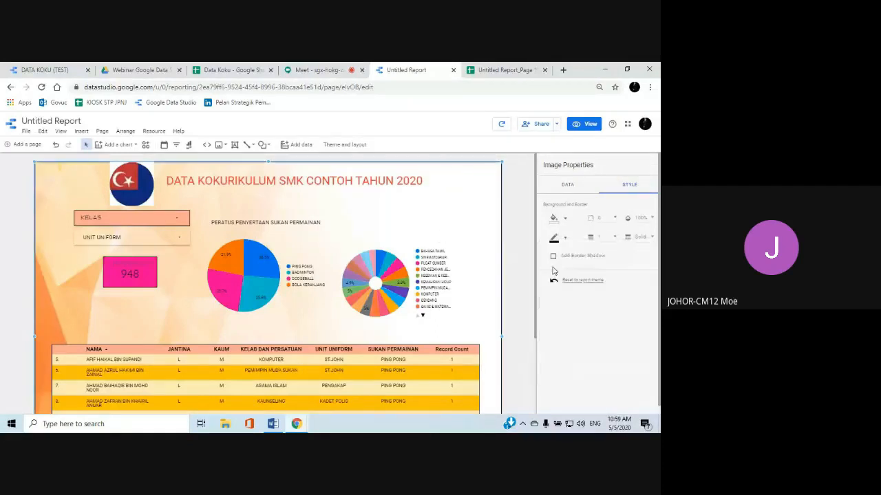
{"action": "left_click", "coordinate": [615, 237]}
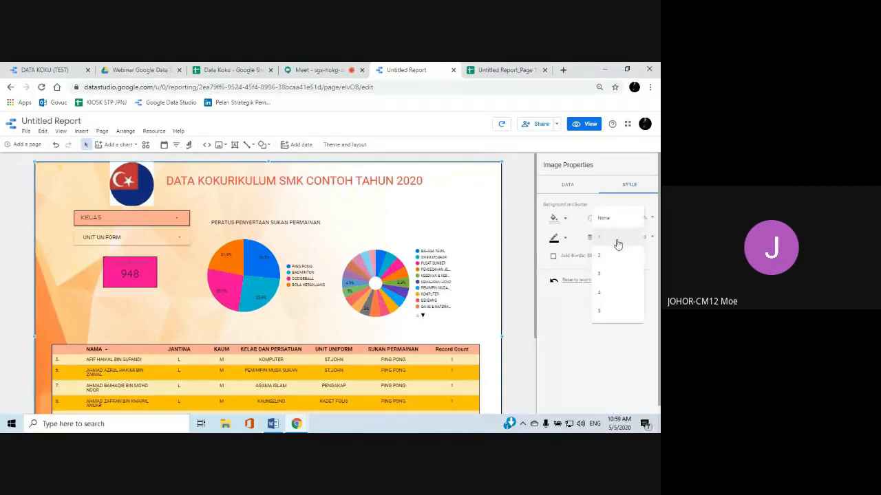
{"action": "left_click", "coordinate": [608, 292]}
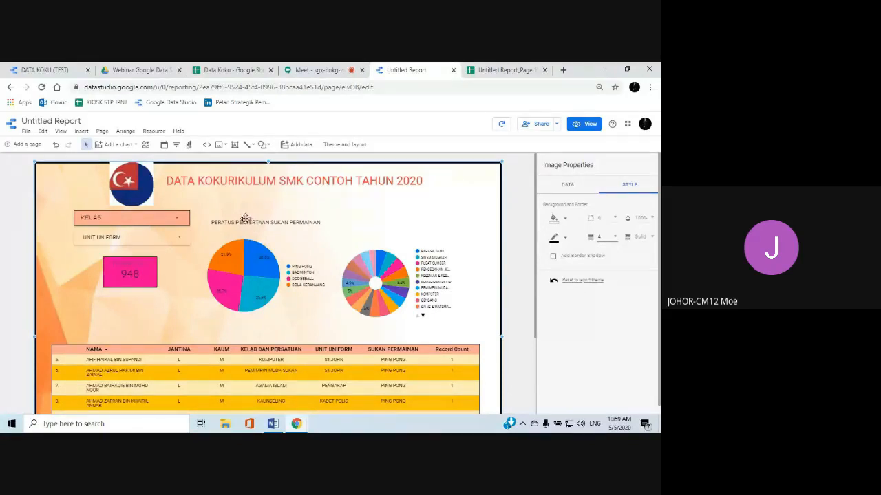
Move the pink scorecard, the UNIT UNIFORM filter and the KELAS filter down to make room below the flag image
{"action": "left_click", "coordinate": [131, 275]}
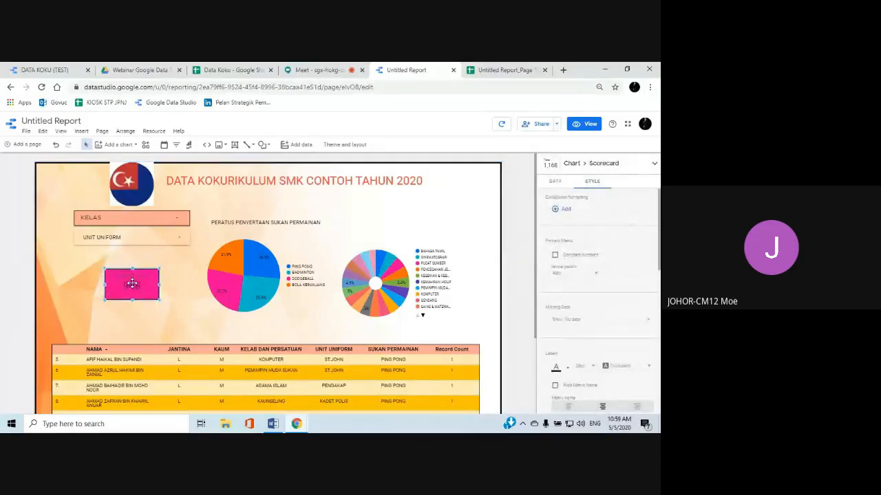
{"action": "left_click_drag", "start_coordinate": [131, 275], "coordinate": [132, 298]}
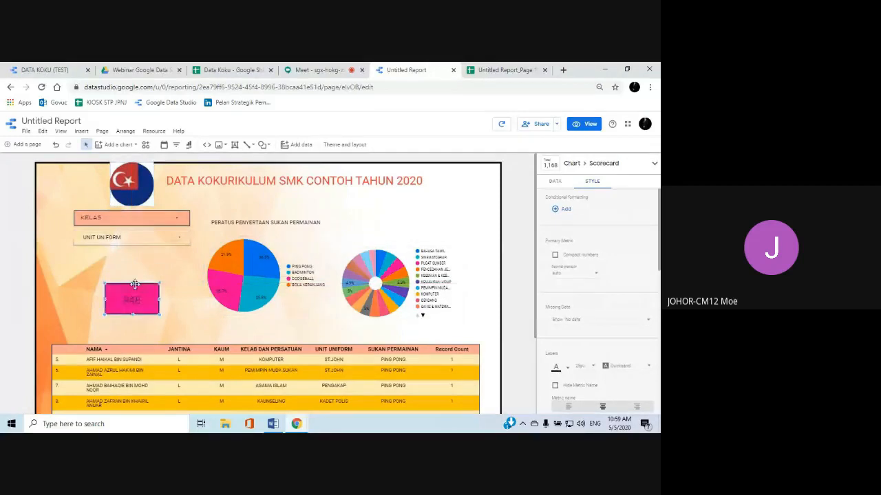
{"action": "left_click", "coordinate": [138, 238]}
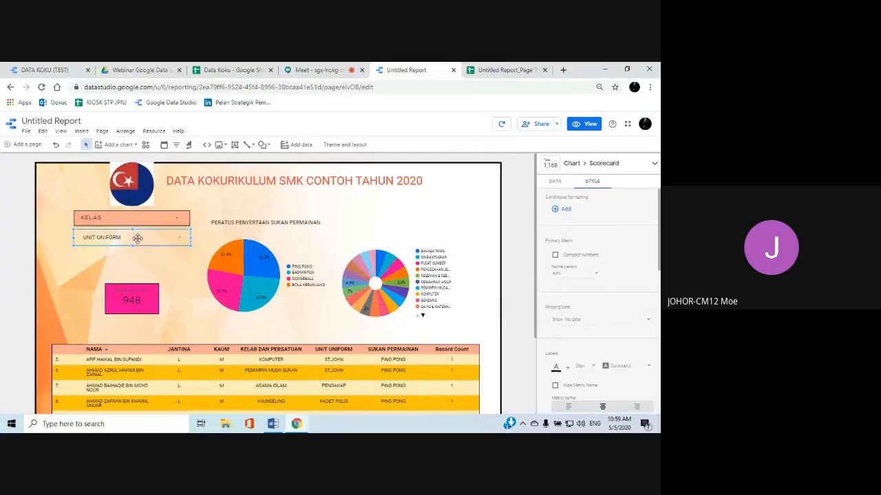
{"action": "left_click_drag", "start_coordinate": [136, 242], "coordinate": [139, 267]}
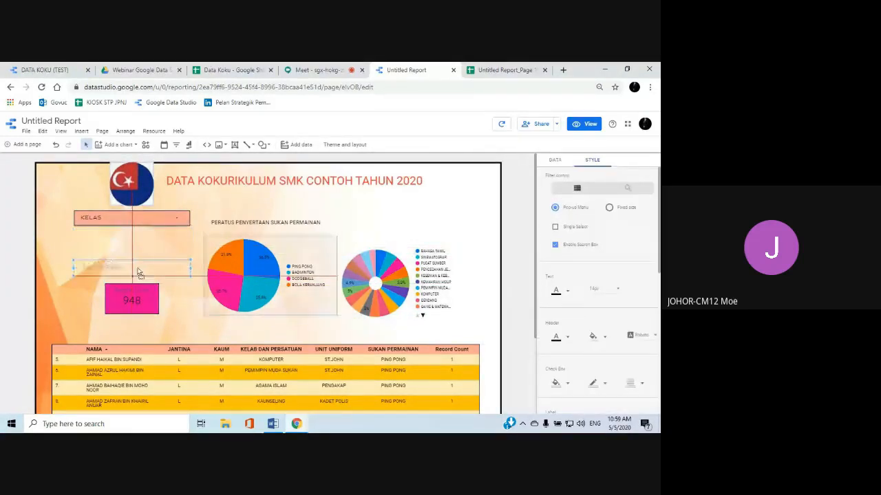
{"action": "left_click", "coordinate": [141, 219]}
{"action": "left_click_drag", "start_coordinate": [142, 219], "coordinate": [142, 244]}
Shift the flag image and the report title slightly down, clear of the page's top border, and review the page layout
{"action": "left_click", "coordinate": [137, 202]}
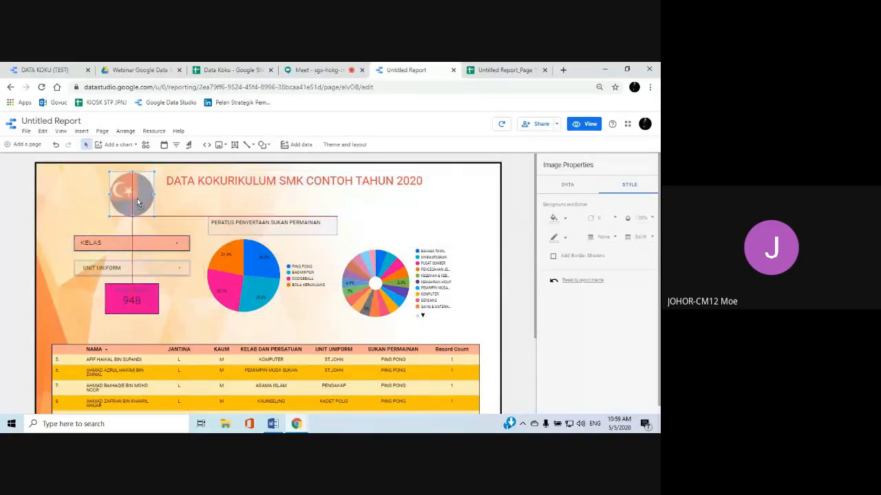
{"action": "left_click_drag", "start_coordinate": [137, 203], "coordinate": [139, 201]}
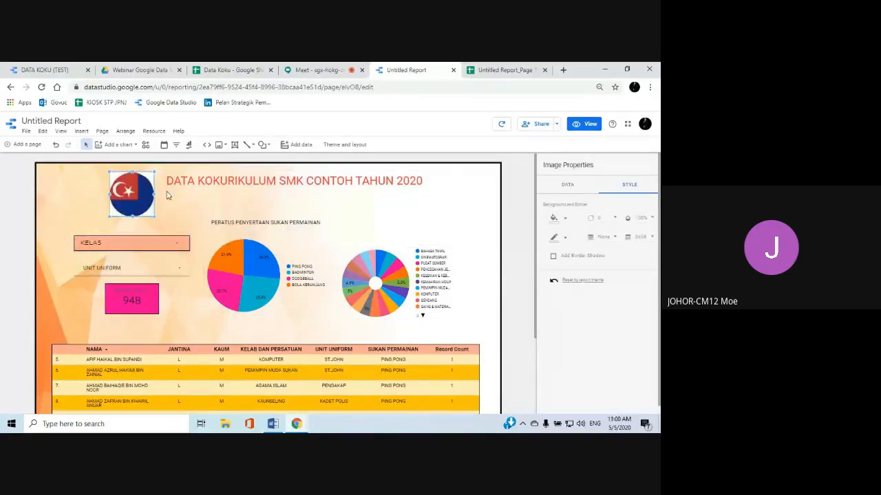
{"action": "left_click", "coordinate": [288, 187]}
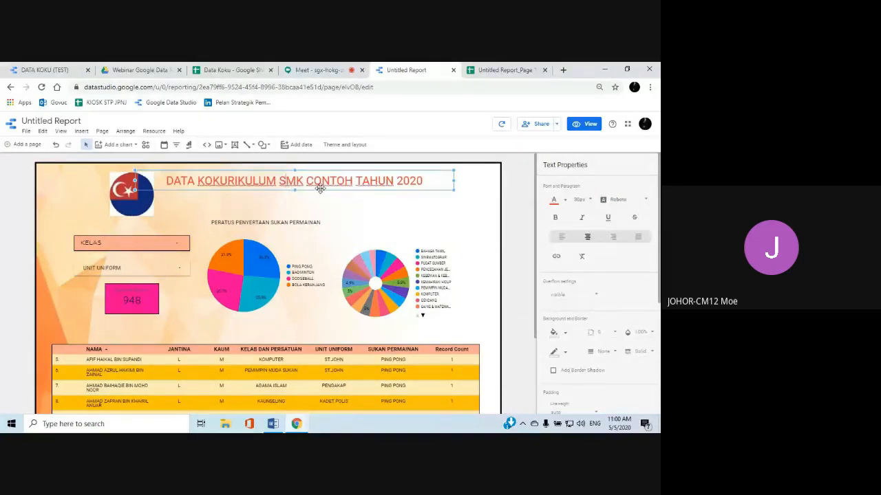
{"action": "left_click_drag", "start_coordinate": [320, 189], "coordinate": [323, 196]}
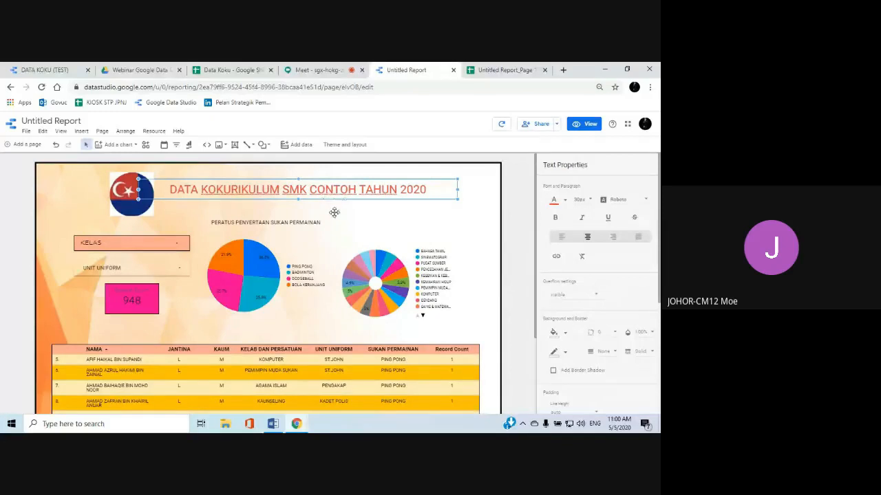
{"action": "scroll", "coordinate": [333, 212], "scroll_direction": "down", "scroll_amount": 2}
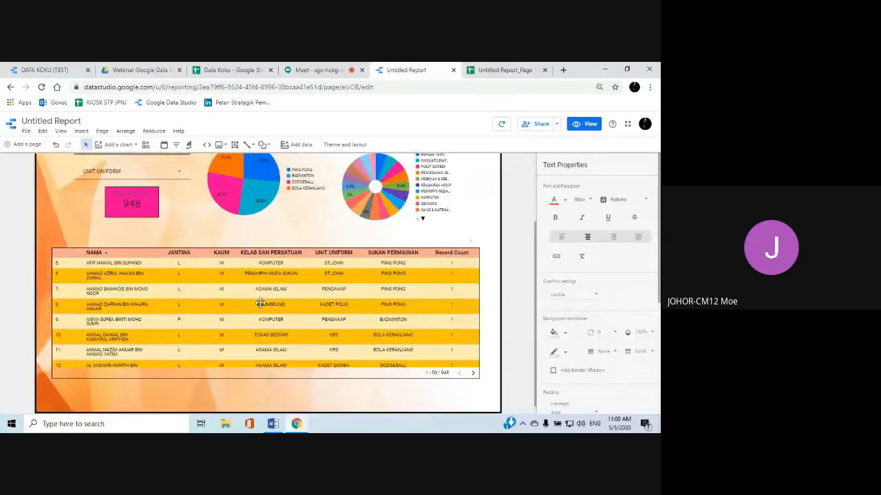
{"action": "scroll", "coordinate": [262, 303], "scroll_direction": "up", "scroll_amount": 1}
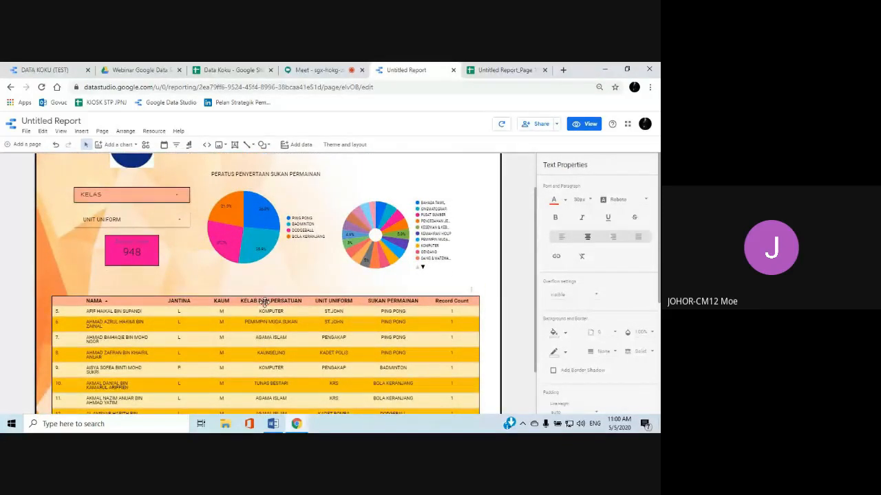
{"action": "scroll", "coordinate": [267, 267], "scroll_direction": "up", "scroll_amount": 1}
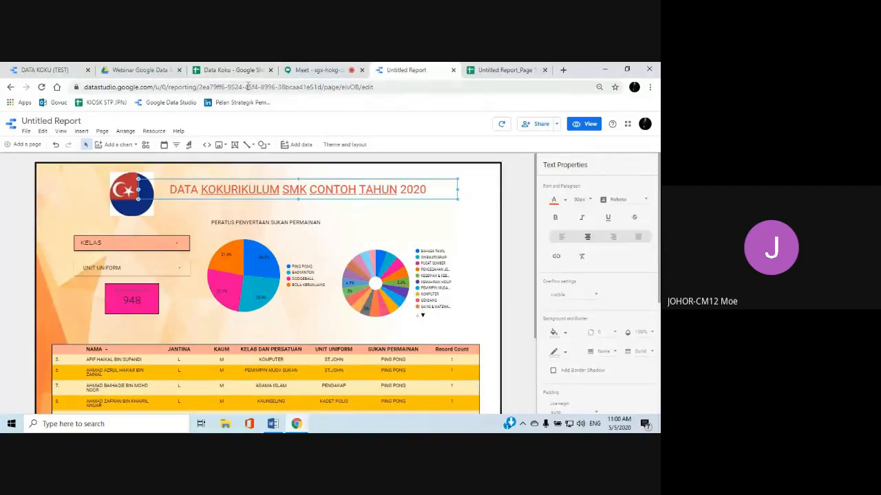
Show the Webinar Google Data Studio folder in Drive, then minimize the browser to reveal the Word document listing the Google addresses
{"action": "left_click", "coordinate": [140, 72]}
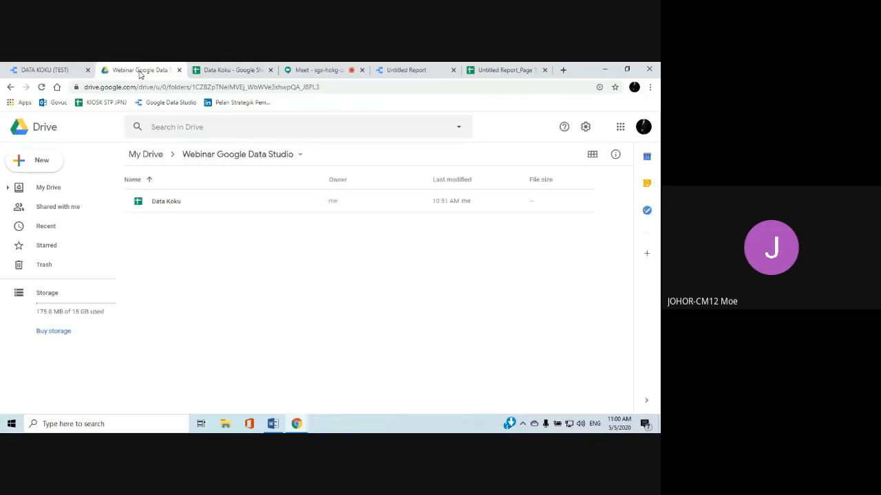
{"action": "left_click", "coordinate": [627, 69]}
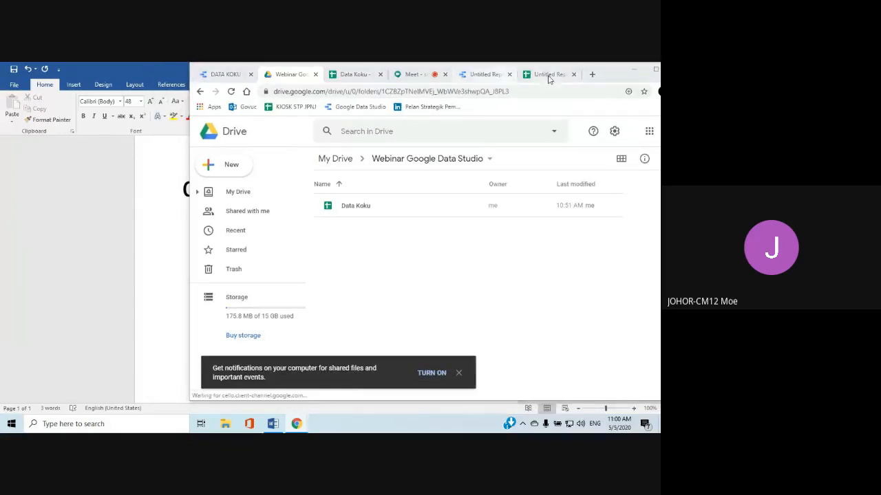
{"action": "left_click_drag", "start_coordinate": [605, 74], "coordinate": [596, 114]}
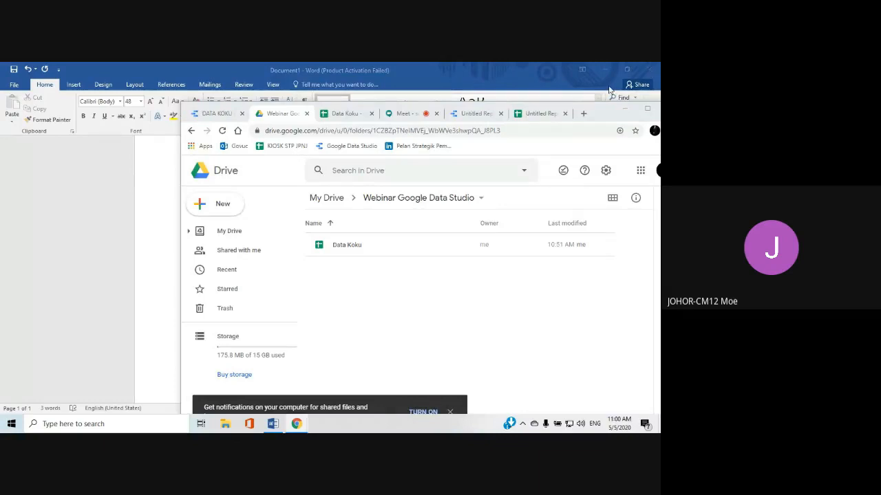
{"action": "left_click_drag", "start_coordinate": [599, 117], "coordinate": [537, 114]}
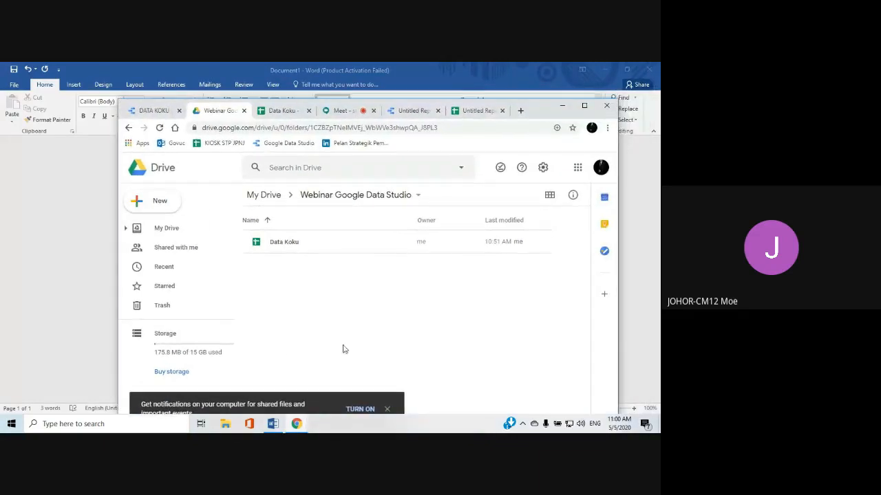
{"action": "left_click", "coordinate": [296, 424]}
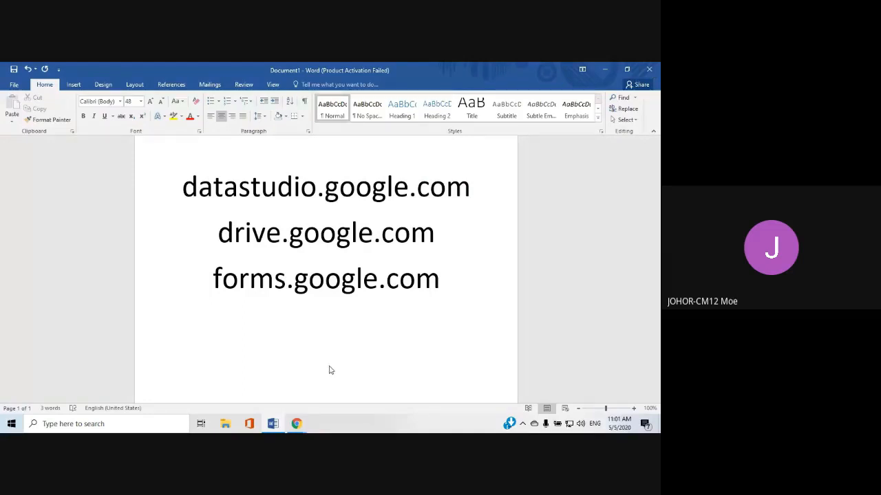
Close the Word document listing the Google addresses and return to the maximized Chrome window with the Drive folder
{"action": "left_click", "coordinate": [648, 70]}
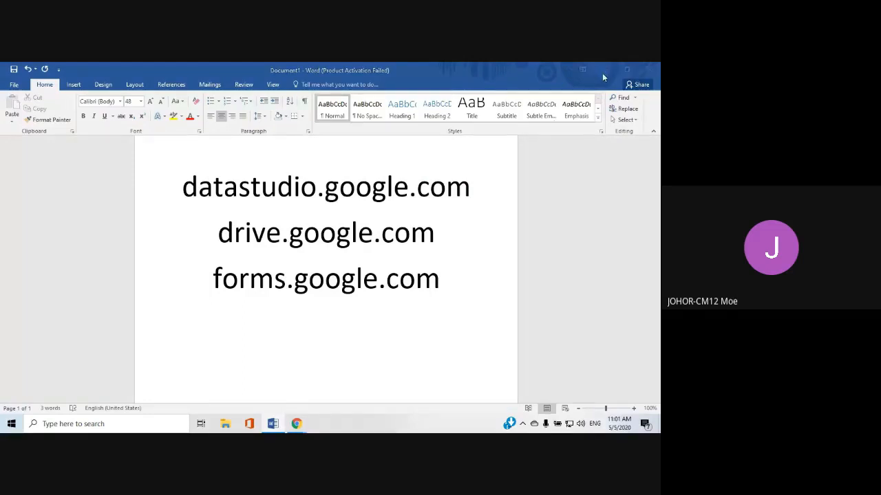
{"action": "left_click", "coordinate": [323, 262]}
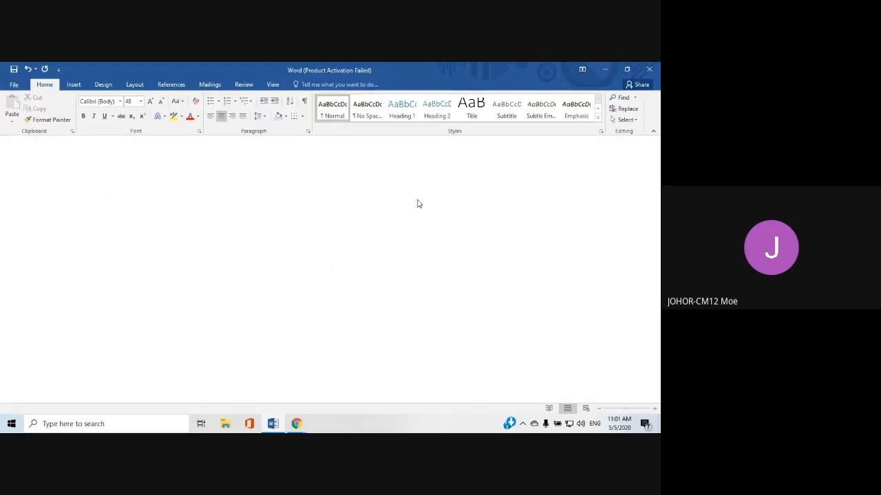
{"action": "mouse_move", "coordinate": [296, 423]}
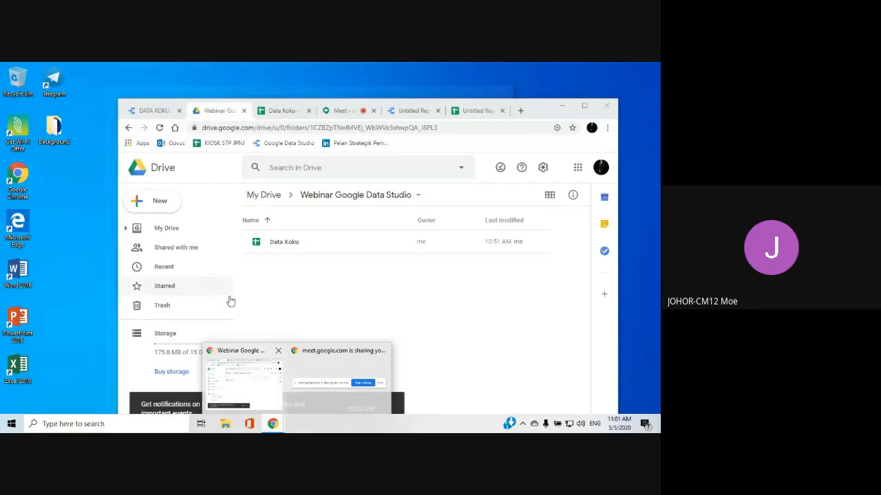
{"action": "left_click", "coordinate": [585, 106]}
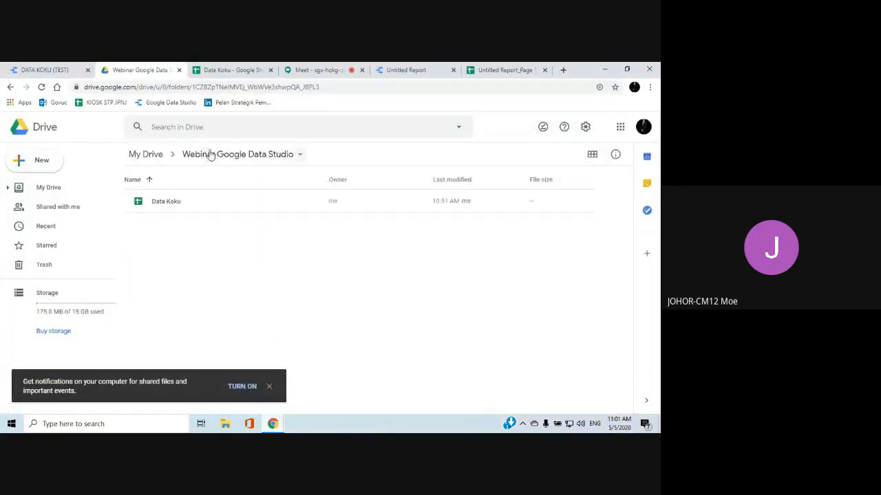
Look through the files in My Drive, briefly opening the Scratch Johor 2020 spreadsheet and closing it again
{"action": "left_click", "coordinate": [145, 156]}
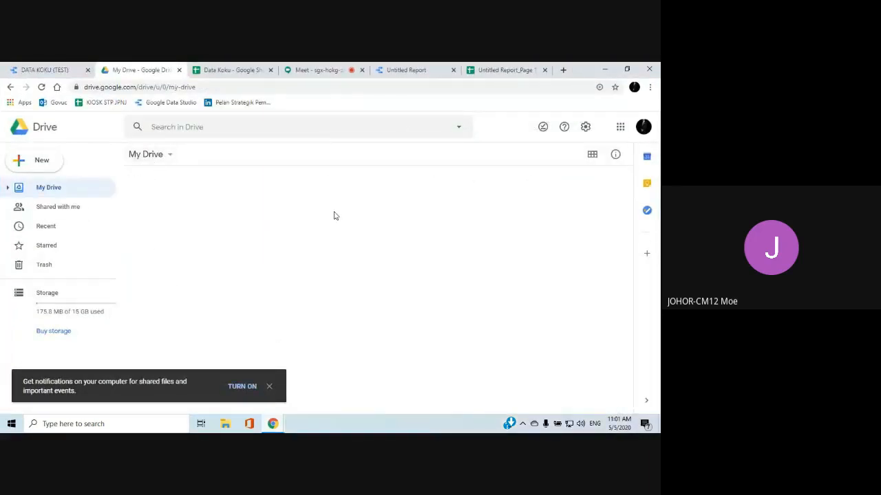
{"action": "scroll", "coordinate": [335, 216], "scroll_direction": "down", "scroll_amount": 15}
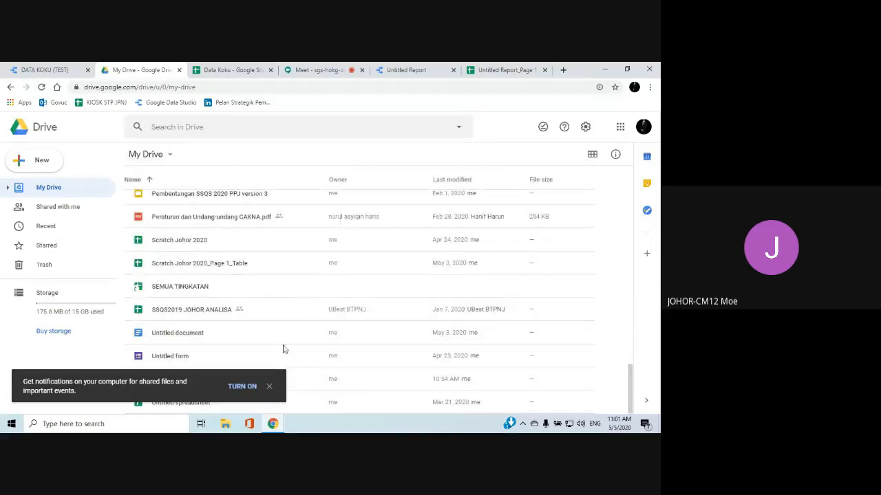
{"action": "left_click", "coordinate": [270, 386]}
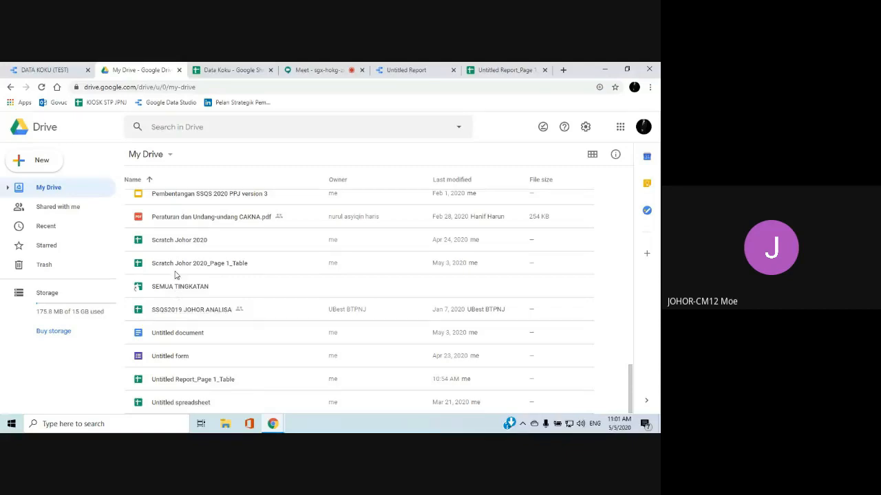
{"action": "double_click", "coordinate": [174, 242]}
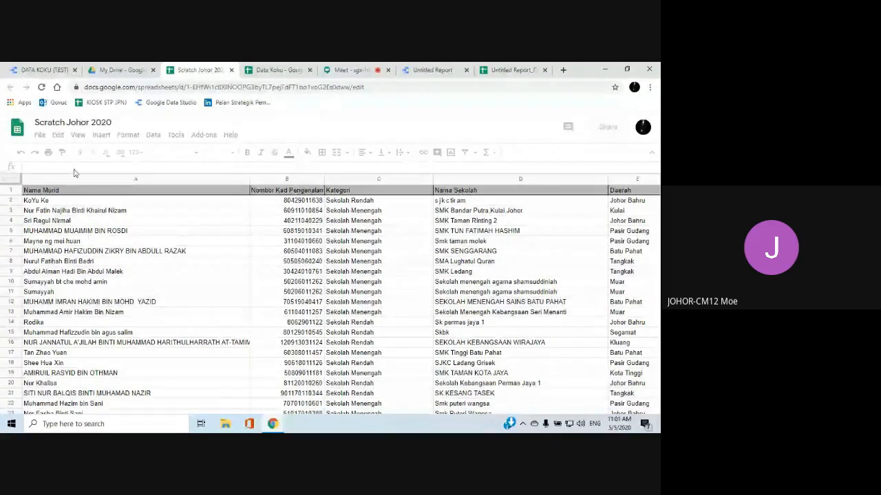
{"action": "left_click", "coordinate": [231, 70]}
Show the Data Koku spreadsheet with its file options, including Download, then briefly reveal the desktop and return to the spreadsheet
{"action": "left_click", "coordinate": [202, 72]}
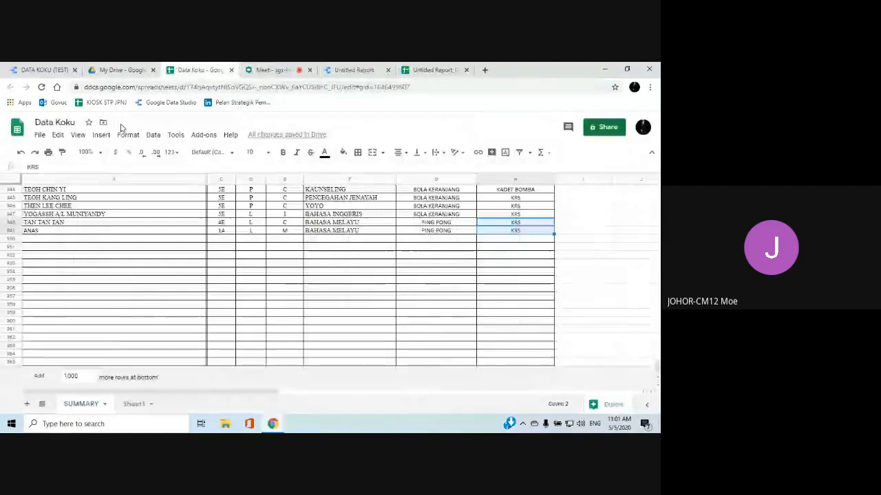
{"action": "left_click", "coordinate": [40, 135]}
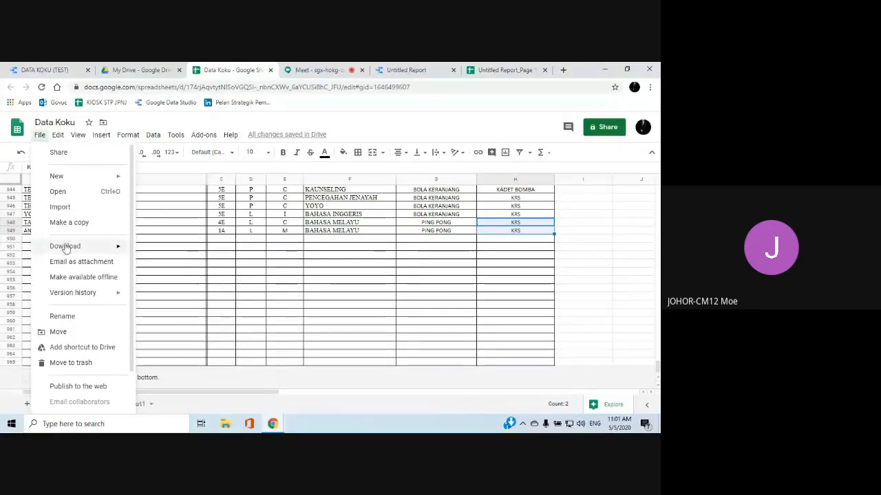
{"action": "mouse_move", "coordinate": [66, 249]}
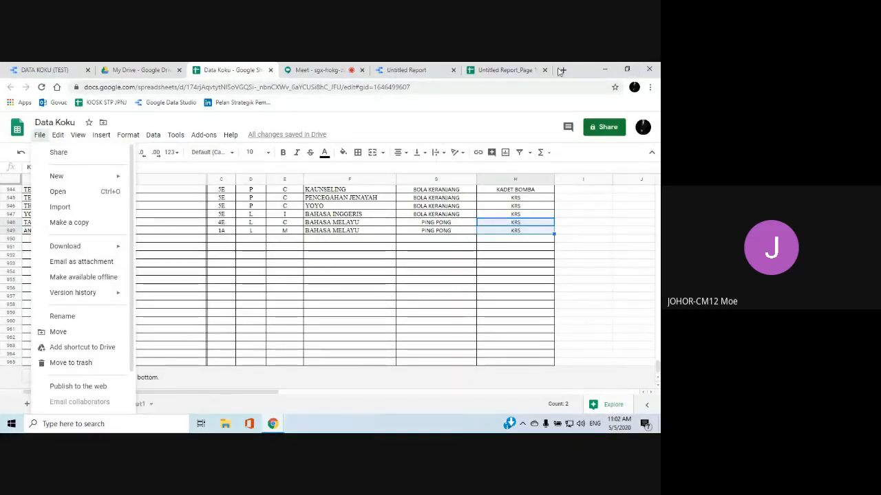
{"action": "left_click", "coordinate": [605, 69]}
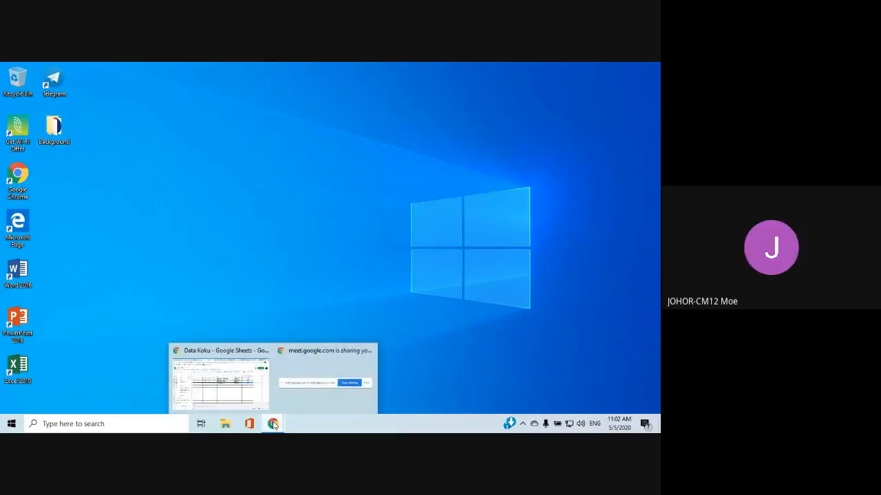
{"action": "mouse_move", "coordinate": [244, 383]}
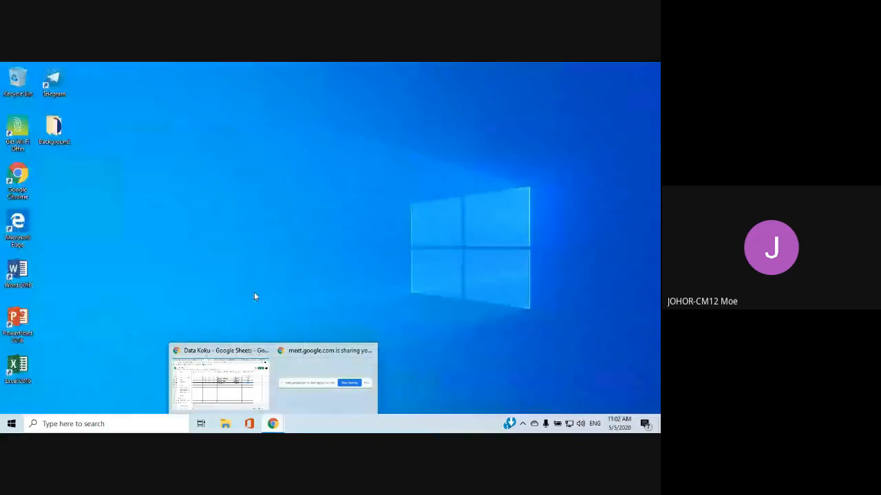
{"action": "left_click", "coordinate": [243, 381]}
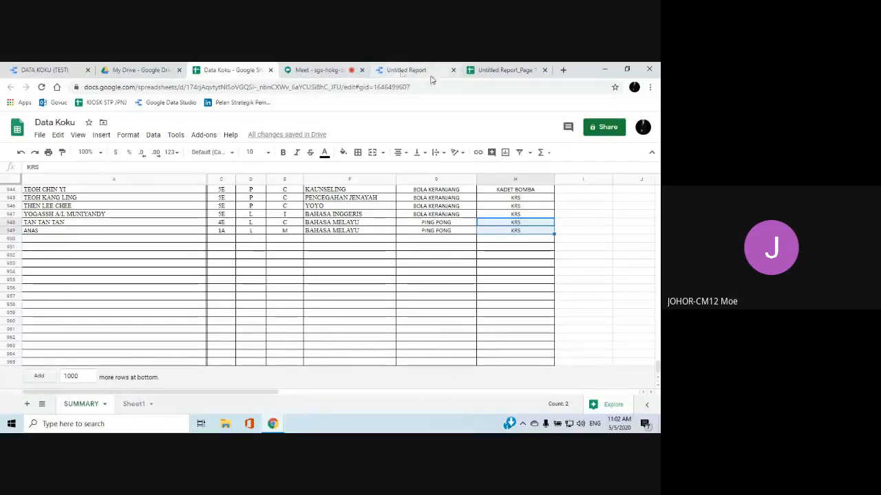
Switch to the Untitled Report and delete its background image and the pie chart under the PERATUS PENYERTAAN SUKAN PERMAINAN label
{"action": "left_click", "coordinate": [399, 70]}
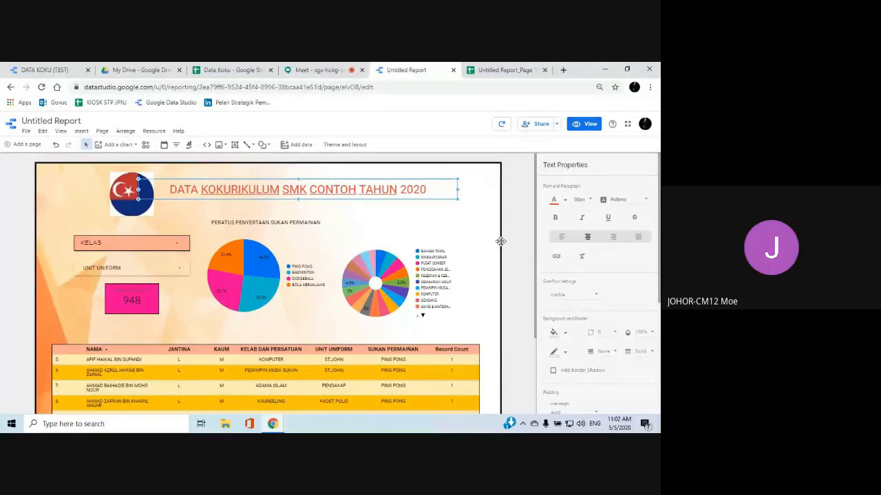
{"action": "scroll", "coordinate": [495, 238], "scroll_direction": "down", "scroll_amount": 2}
{"action": "scroll", "coordinate": [482, 238], "scroll_direction": "up", "scroll_amount": 2}
{"action": "left_click", "coordinate": [480, 232]}
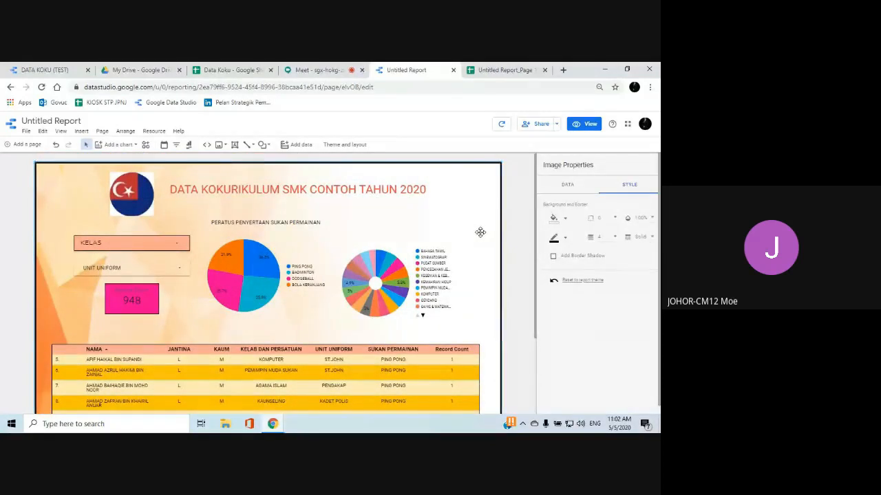
{"action": "key", "text": "Delete"}
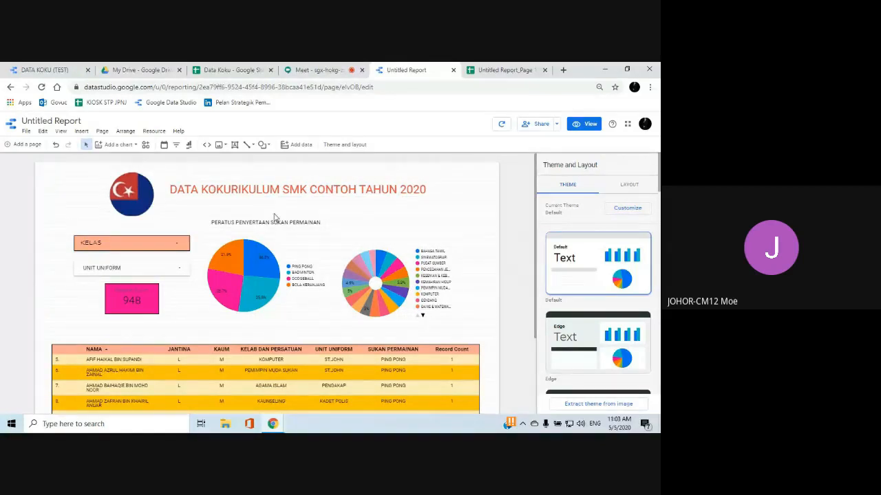
{"action": "left_click", "coordinate": [247, 278]}
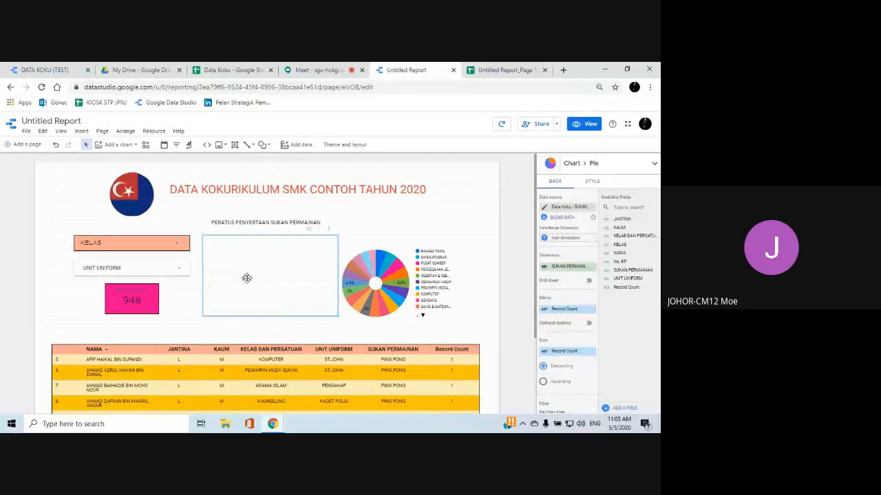
{"action": "key", "text": "Delete"}
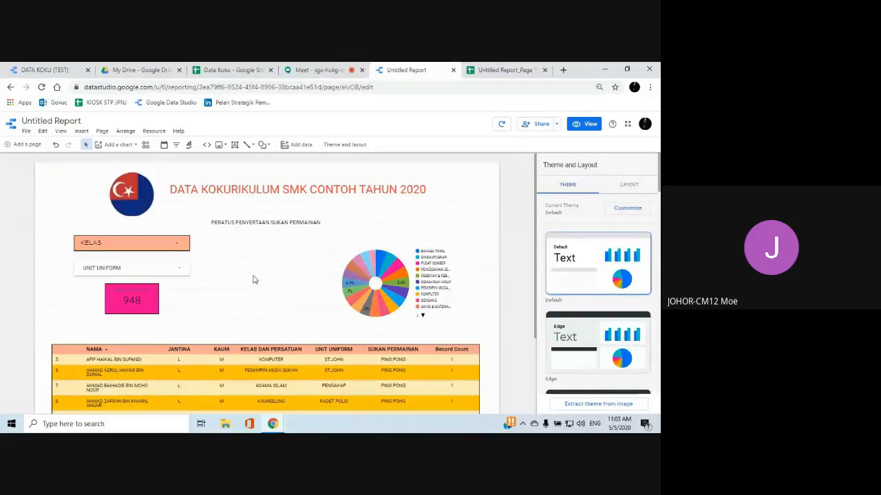
Insert the image photo_2020-05-04_14-39-50 from the Background folder into the empty area below the PERATUS PENYERTAAN SUKAN PERMAINAN label
{"action": "left_click", "coordinate": [82, 133]}
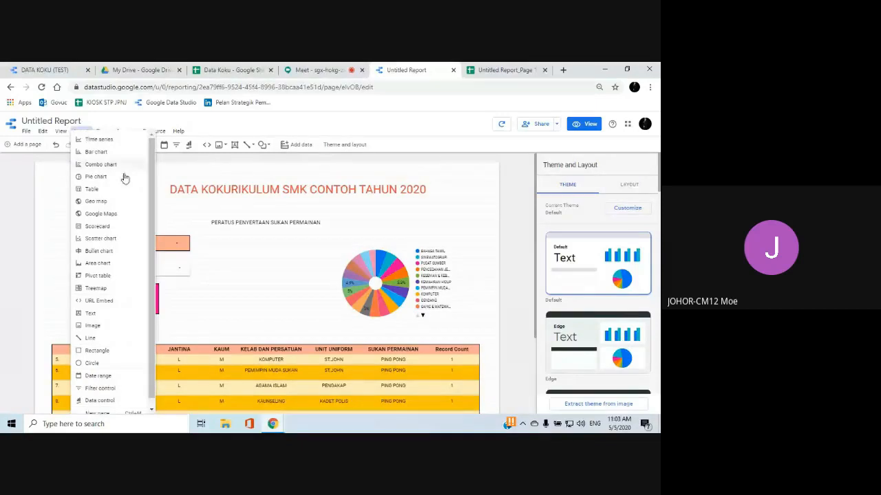
{"action": "left_click", "coordinate": [92, 326]}
{"action": "left_click_drag", "start_coordinate": [218, 250], "coordinate": [282, 301]}
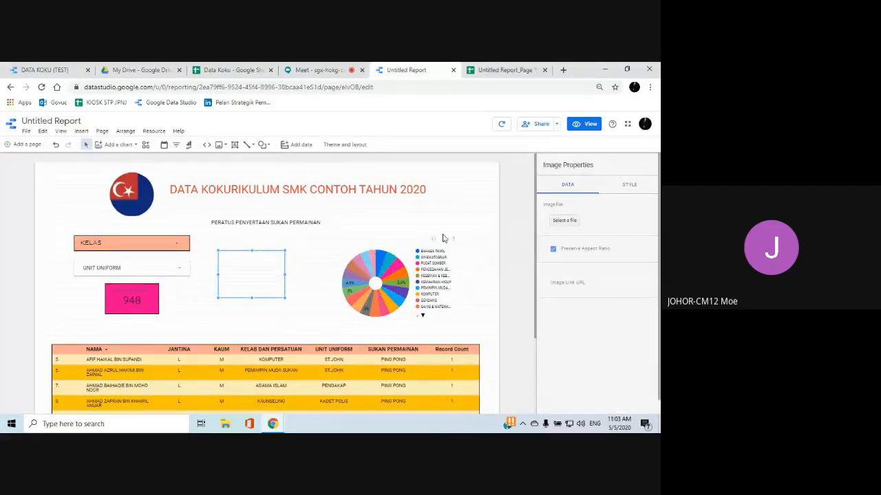
{"action": "left_click", "coordinate": [566, 220]}
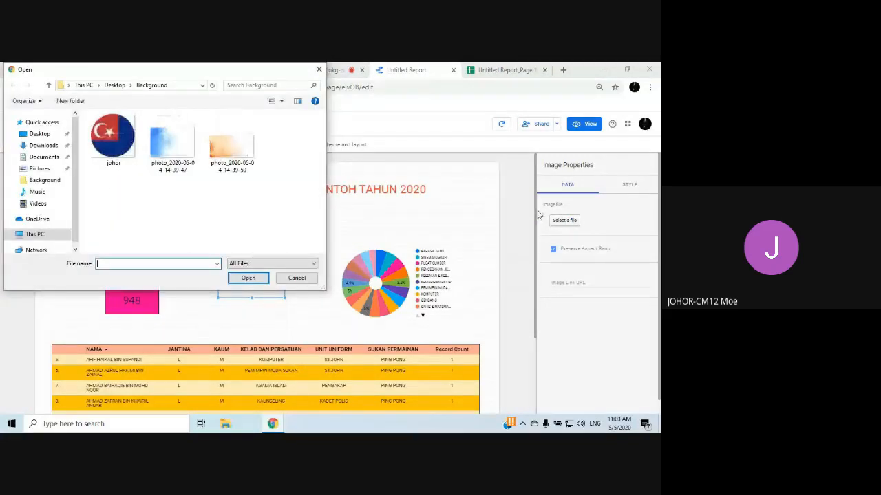
{"action": "left_click", "coordinate": [232, 153]}
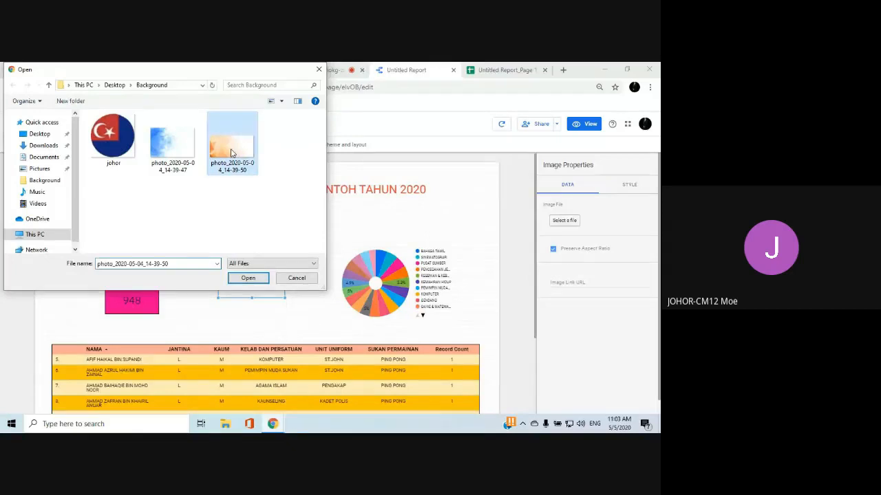
{"action": "left_click", "coordinate": [248, 278]}
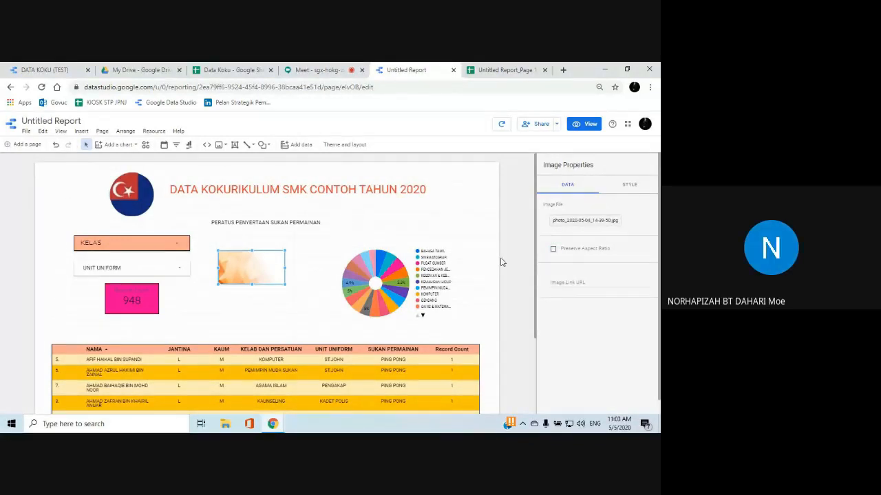
Enlarge the inserted orange image upward and toward the filters, and send it to the back behind the other report elements
{"action": "left_click_drag", "start_coordinate": [252, 252], "coordinate": [249, 192]}
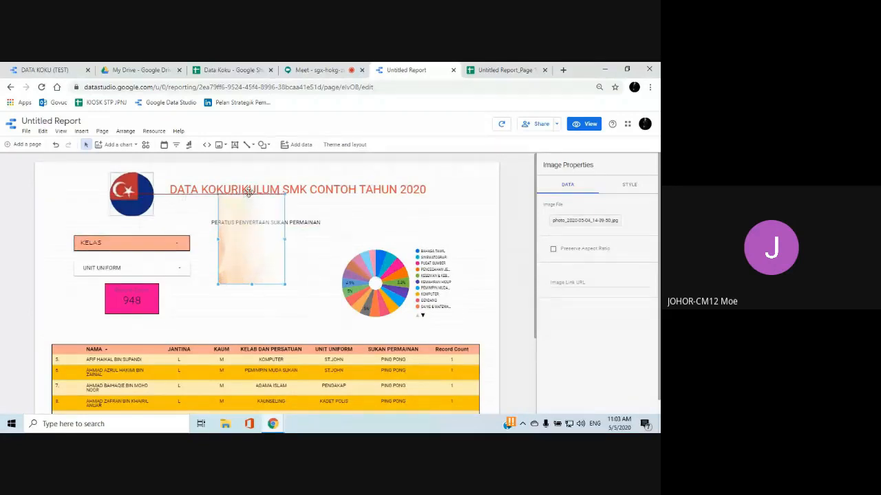
{"action": "left_click_drag", "start_coordinate": [219, 240], "coordinate": [170, 246]}
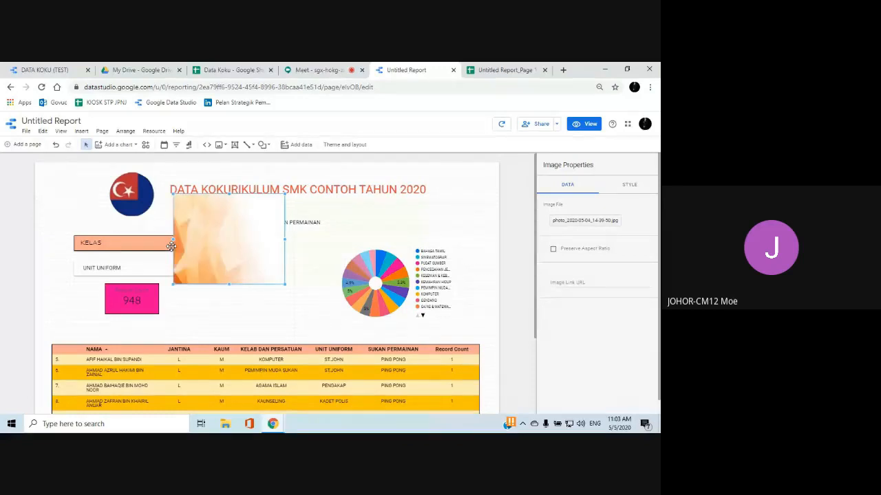
{"action": "right_click", "coordinate": [210, 241]}
{"action": "mouse_move", "coordinate": [242, 351]}
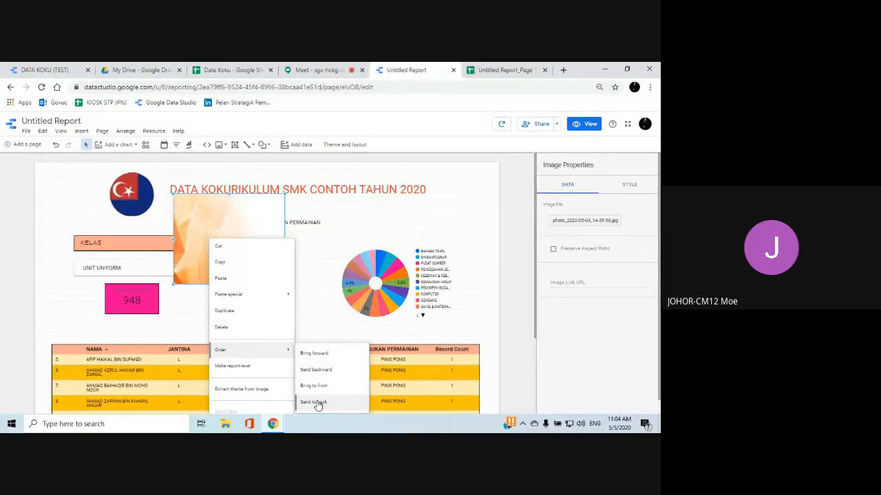
{"action": "left_click", "coordinate": [314, 262]}
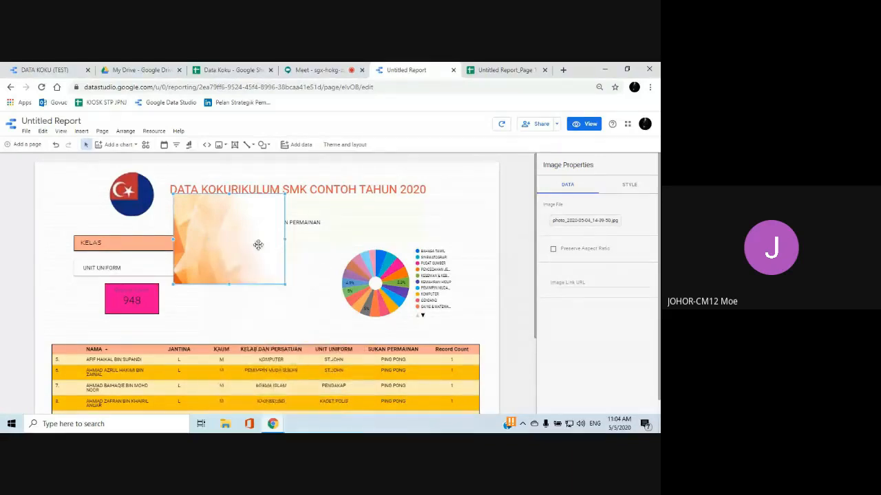
{"action": "right_click", "coordinate": [220, 233]}
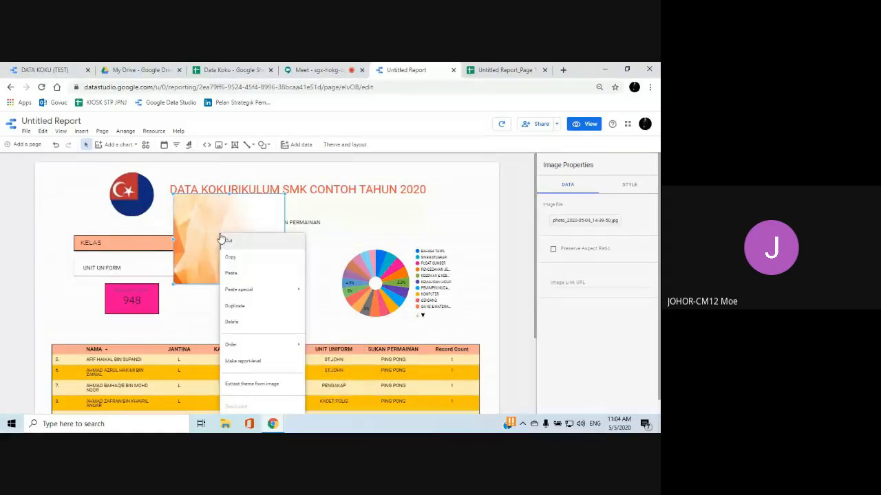
{"action": "mouse_move", "coordinate": [260, 348]}
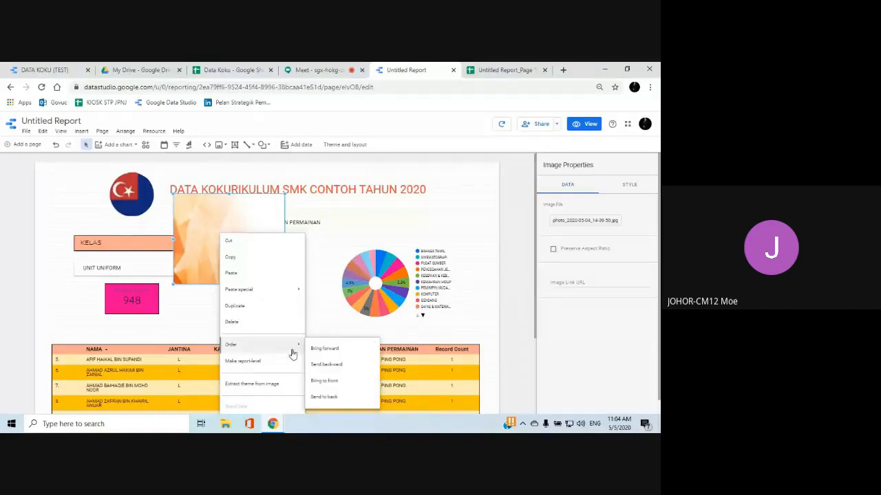
{"action": "left_click", "coordinate": [328, 398]}
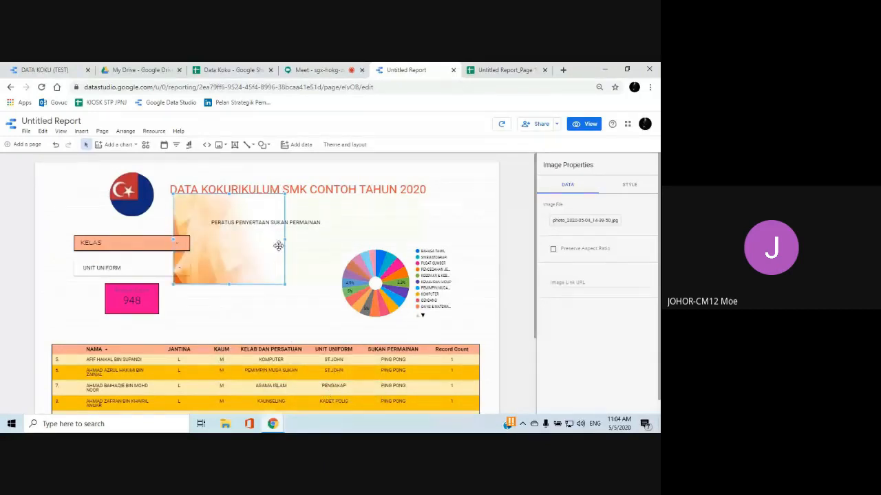
Stretch the orange background image to the side, top and bottom edges so it covers the report page
{"action": "left_click_drag", "start_coordinate": [284, 242], "coordinate": [497, 241]}
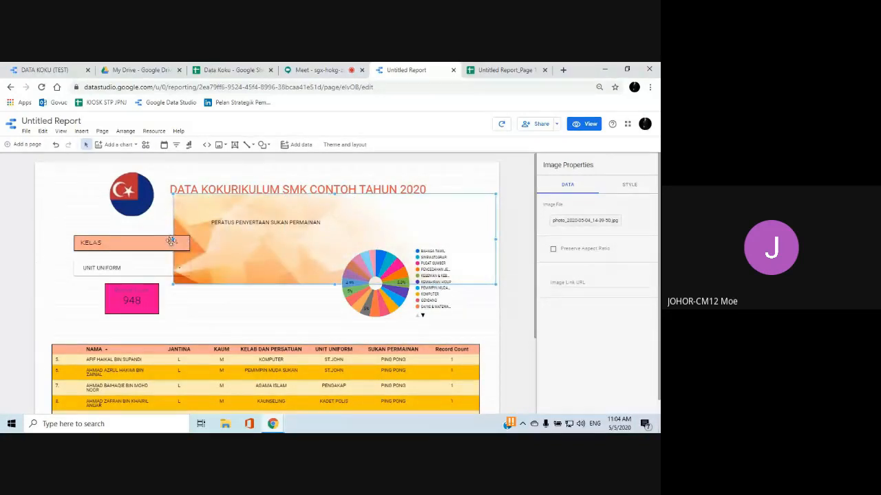
{"action": "left_click_drag", "start_coordinate": [171, 241], "coordinate": [44, 251]}
{"action": "left_click_drag", "start_coordinate": [36, 253], "coordinate": [35, 254]}
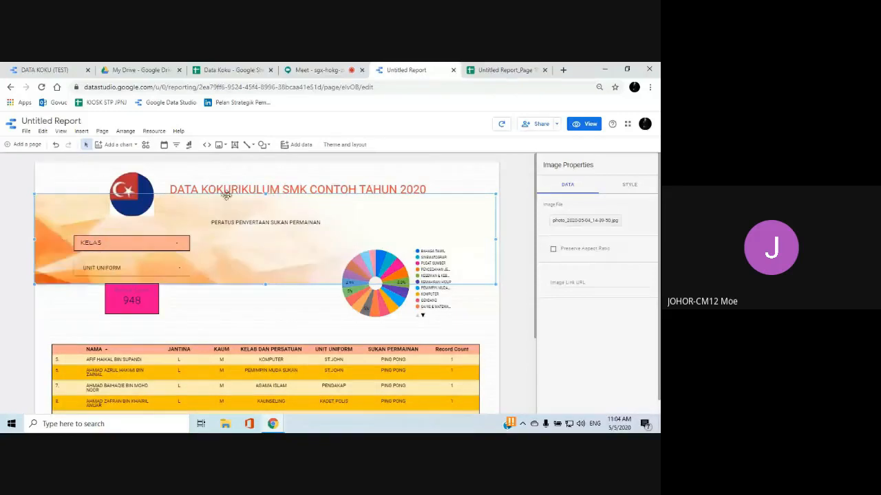
{"action": "left_click_drag", "start_coordinate": [265, 195], "coordinate": [265, 163]}
{"action": "left_click_drag", "start_coordinate": [266, 284], "coordinate": [266, 413]}
{"action": "scroll", "coordinate": [295, 276], "scroll_direction": "down", "scroll_amount": 3}
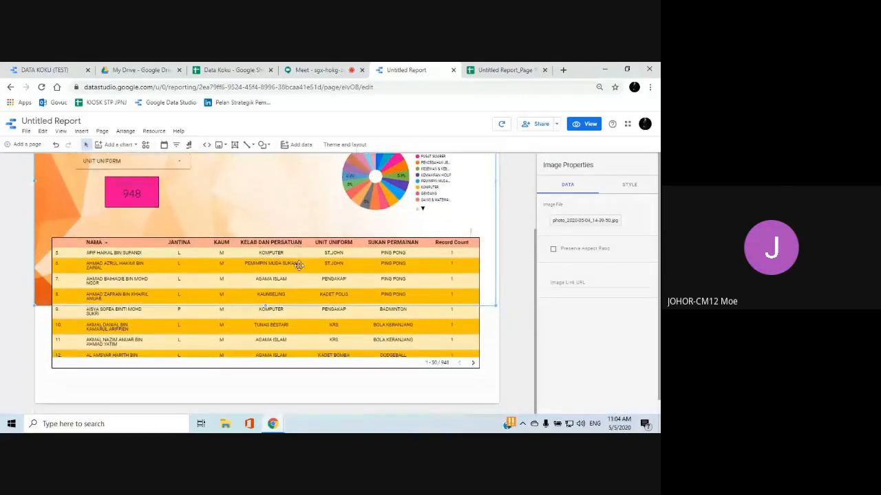
{"action": "left_click_drag", "start_coordinate": [267, 303], "coordinate": [269, 402]}
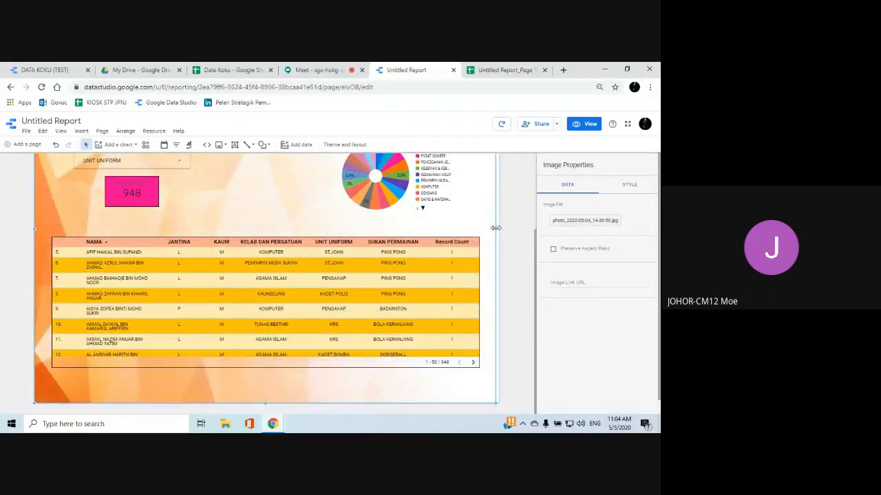
Widen the orange background image to the page's right edge, and select the DATA KOKURIKULUM SMK CONTOH TAHUN 2020 title
{"action": "left_click_drag", "start_coordinate": [495, 228], "coordinate": [499, 228]}
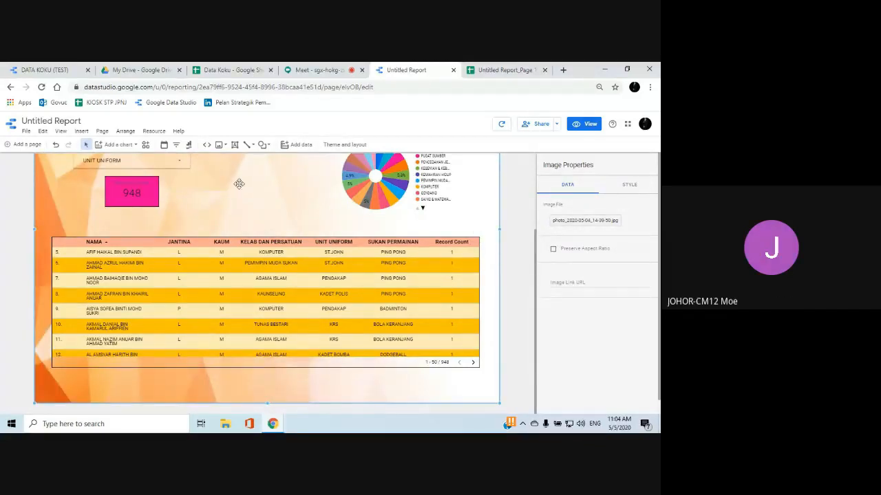
{"action": "scroll", "coordinate": [303, 308], "scroll_direction": "up", "scroll_amount": 3}
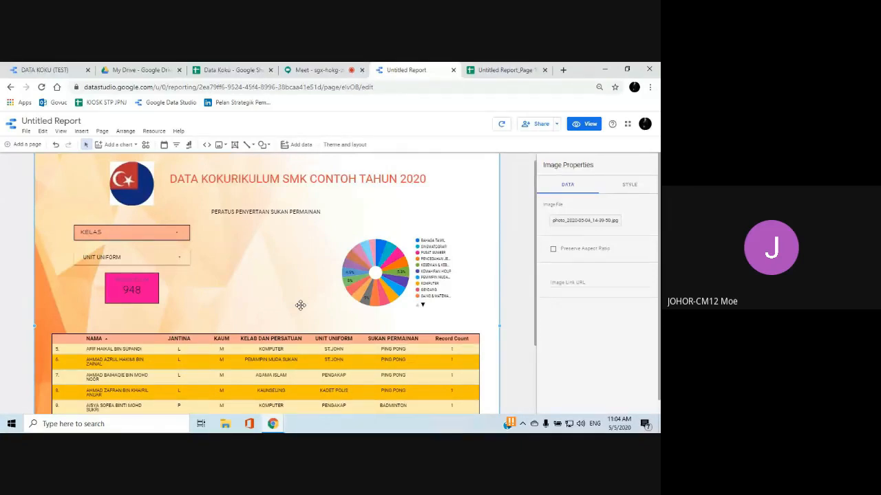
{"action": "left_click", "coordinate": [223, 182]}
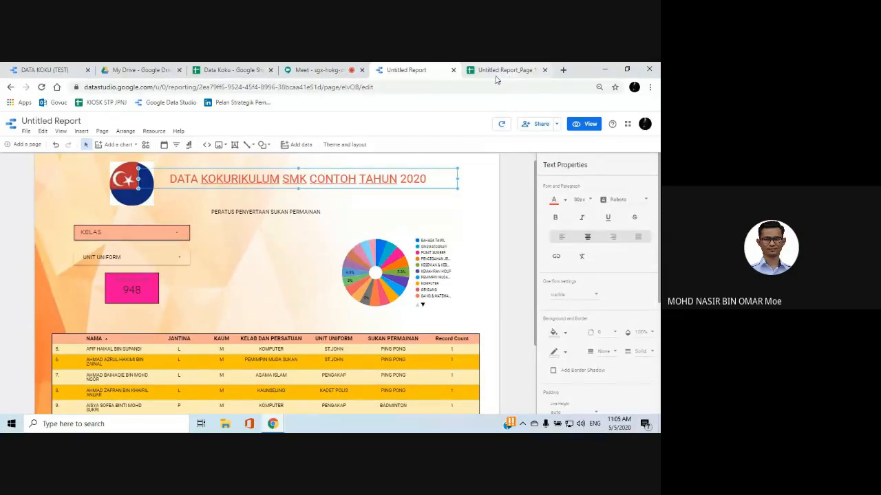
{"action": "left_click", "coordinate": [297, 71]}
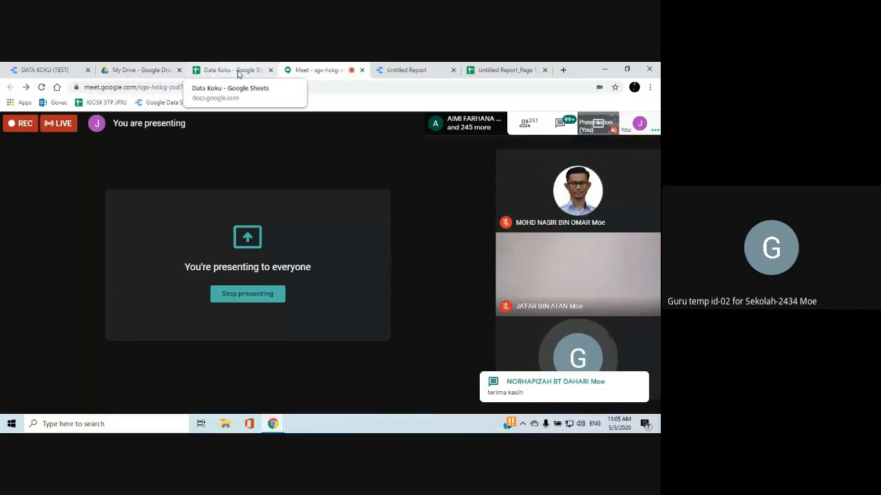
{"action": "left_click", "coordinate": [489, 69]}
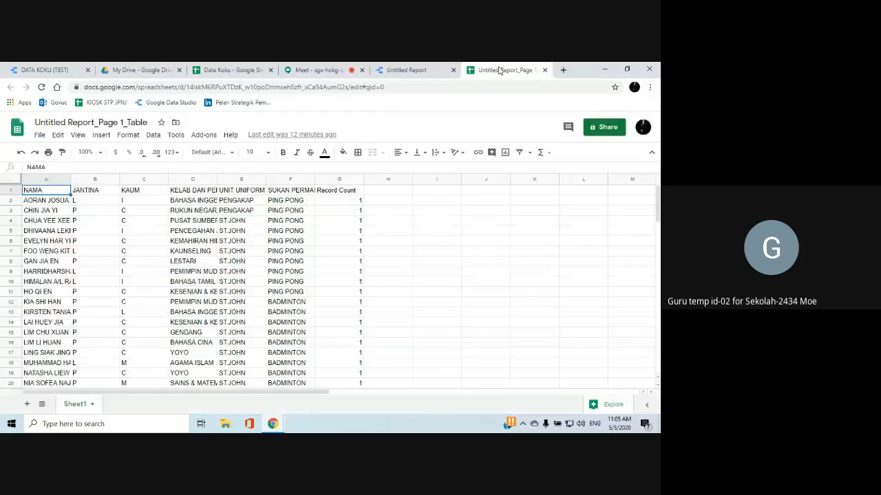
{"action": "left_click", "coordinate": [141, 70]}
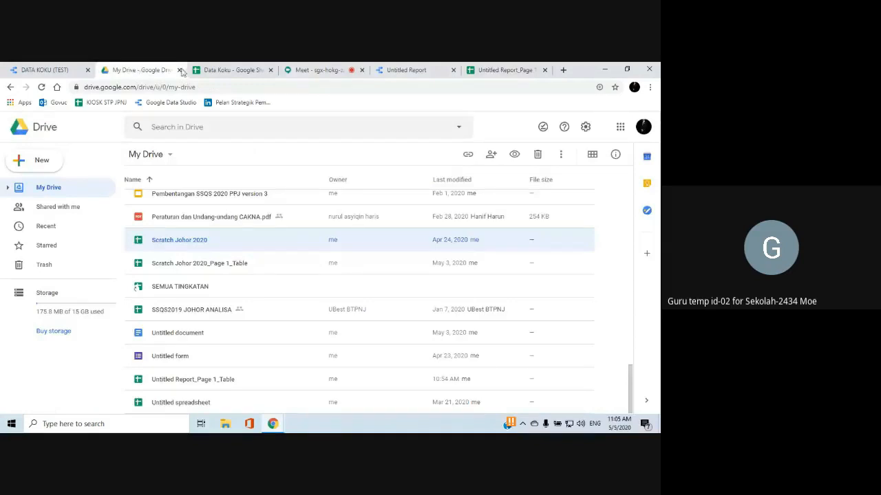
{"action": "left_click", "coordinate": [394, 71]}
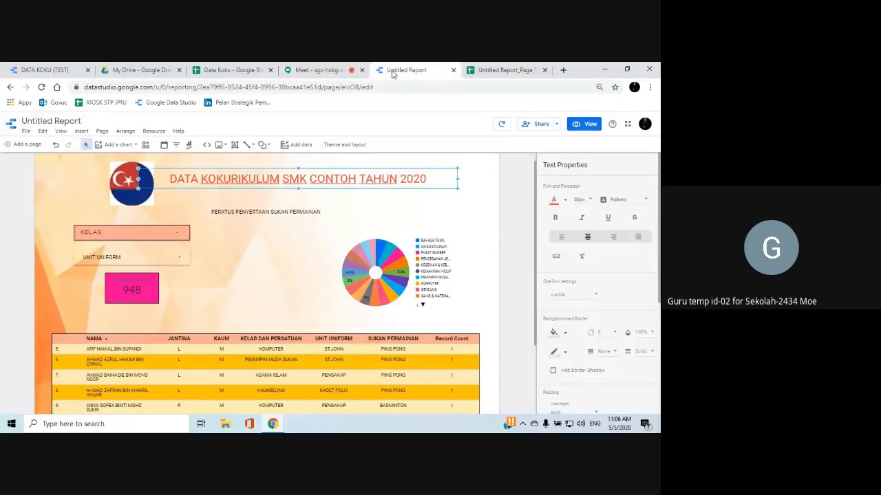